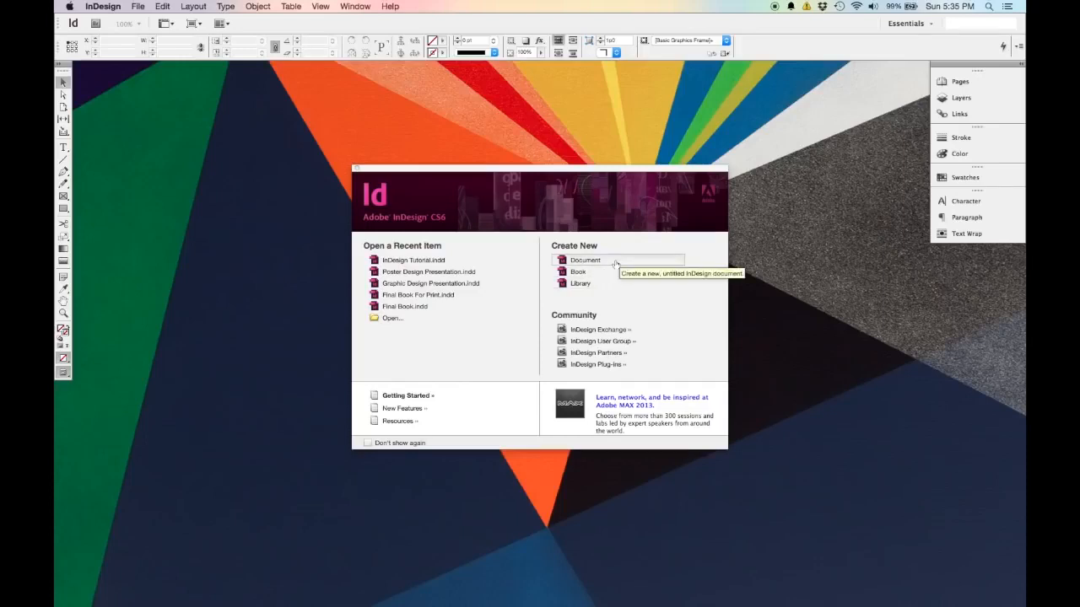
Step: Start a new print document with 8 pages and facing pages enabled
left_click(616, 265)
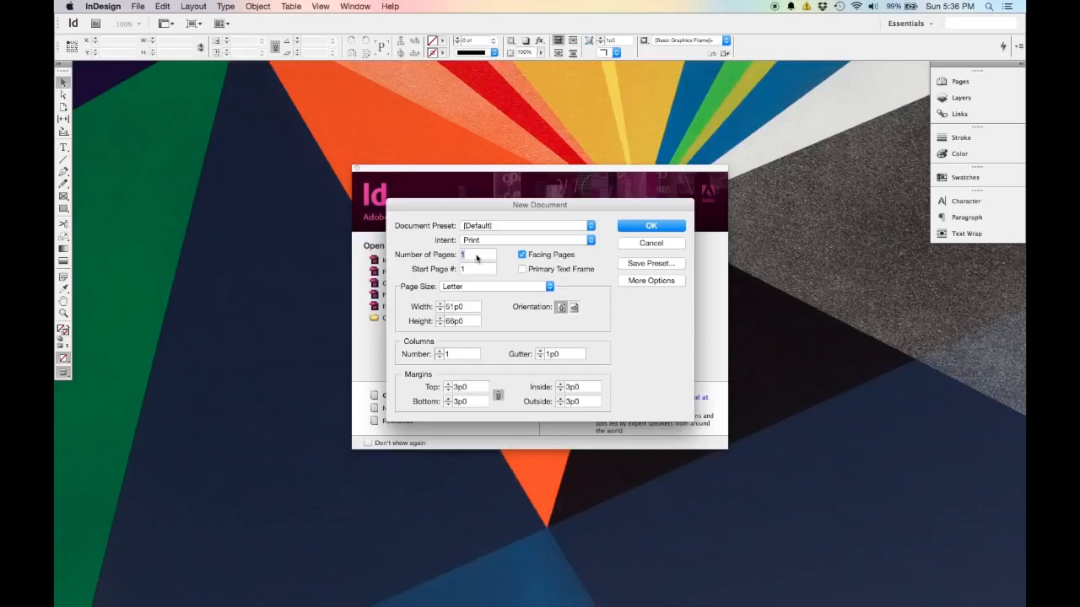
type("8")
key("Tab")
left_click(522, 256)
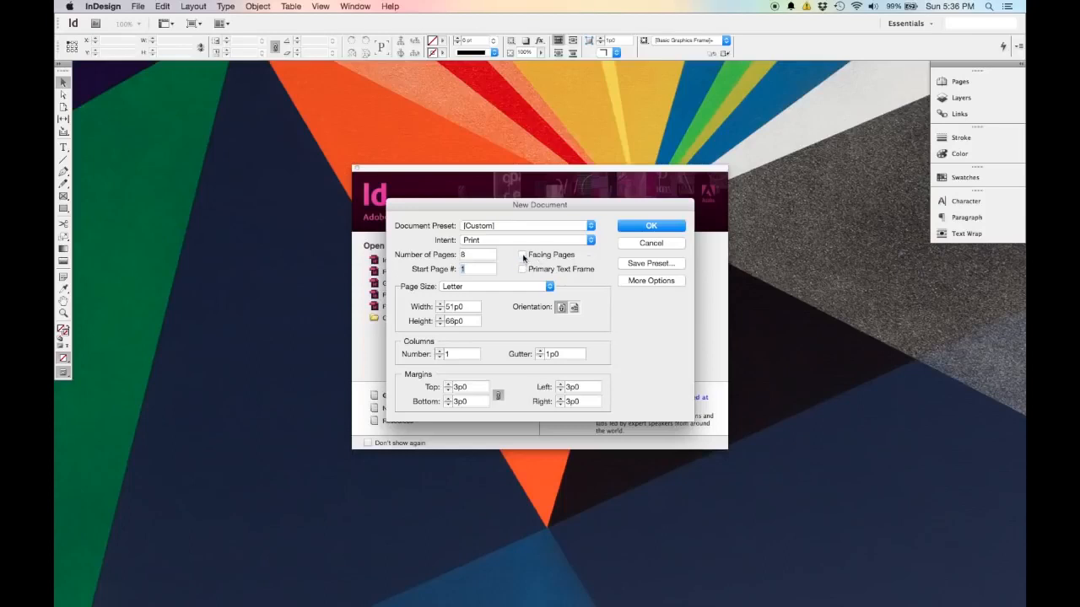
left_click(523, 257)
left_click(548, 287)
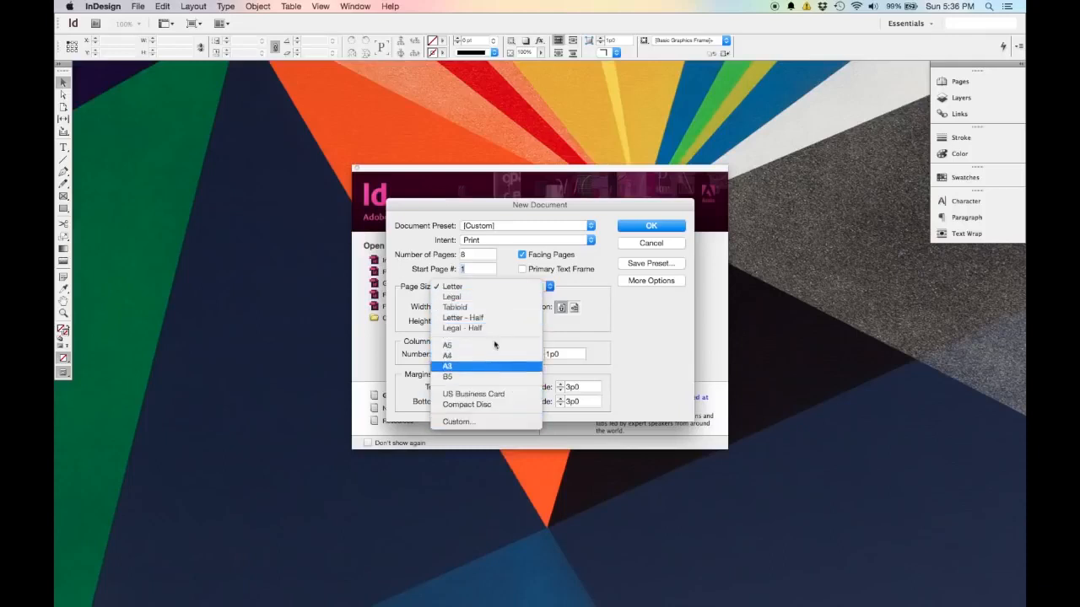
left_click(602, 325)
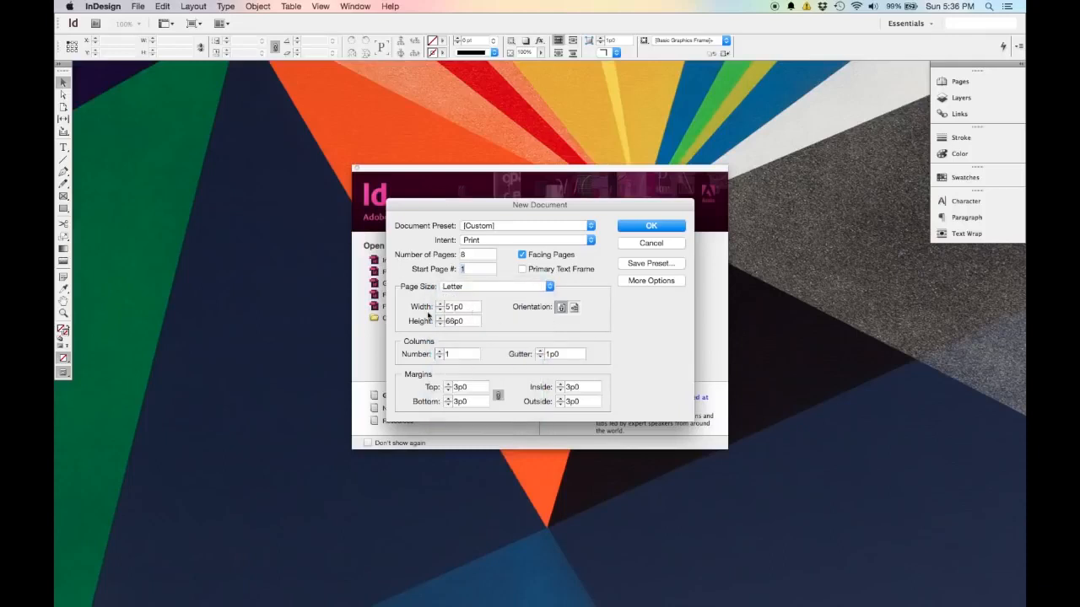
Step: Try a custom page size of 36 by 36 inches, and return to Letter in portrait orientation
double_click(467, 311)
type("36\"")
key("Tab")
type("36\"")
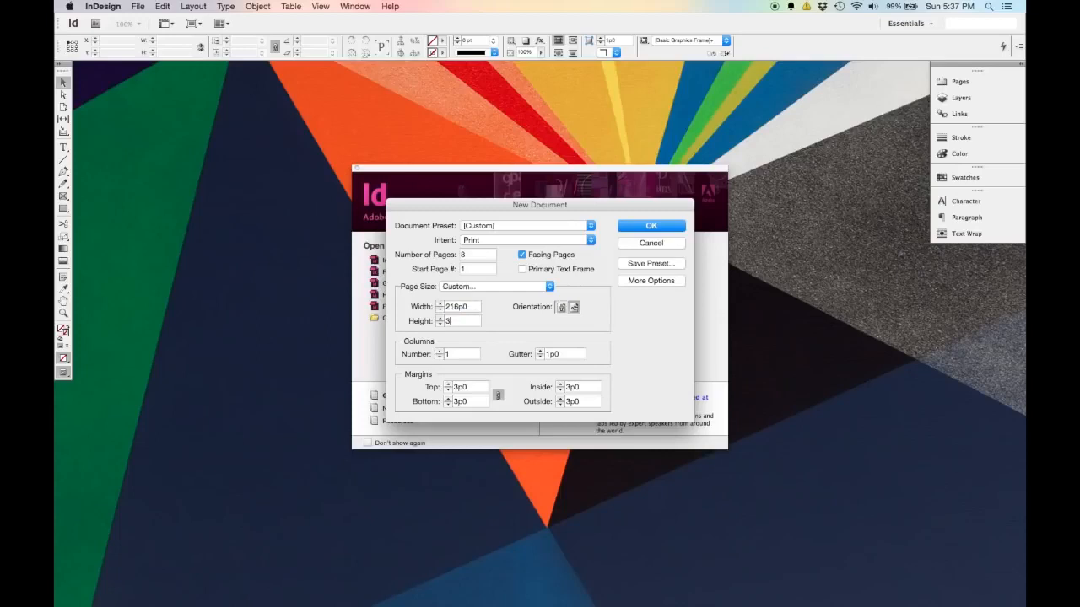
key("Tab")
left_click(549, 287)
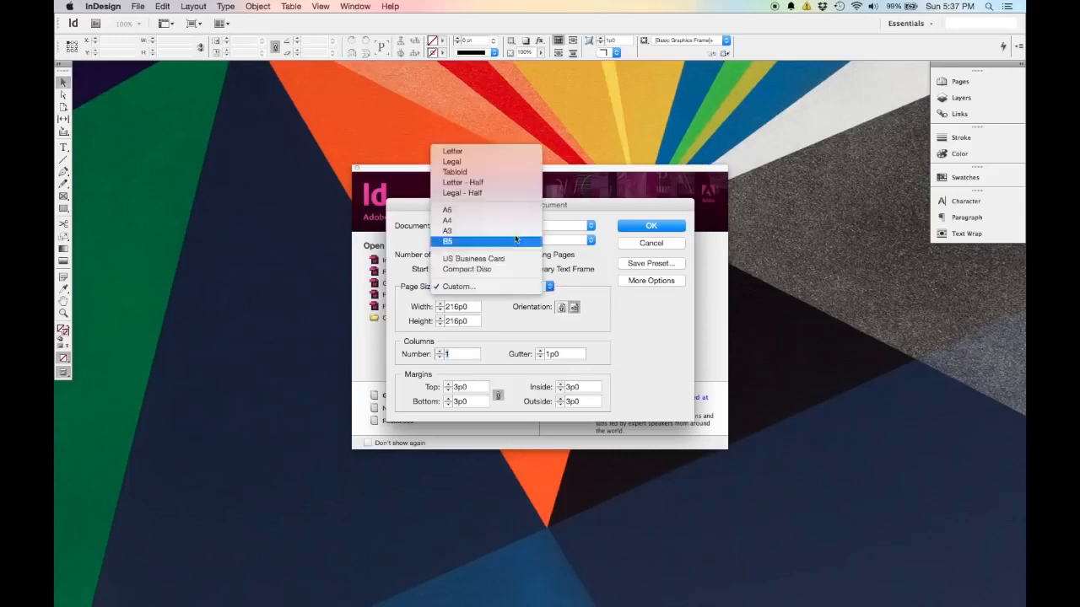
left_click(515, 151)
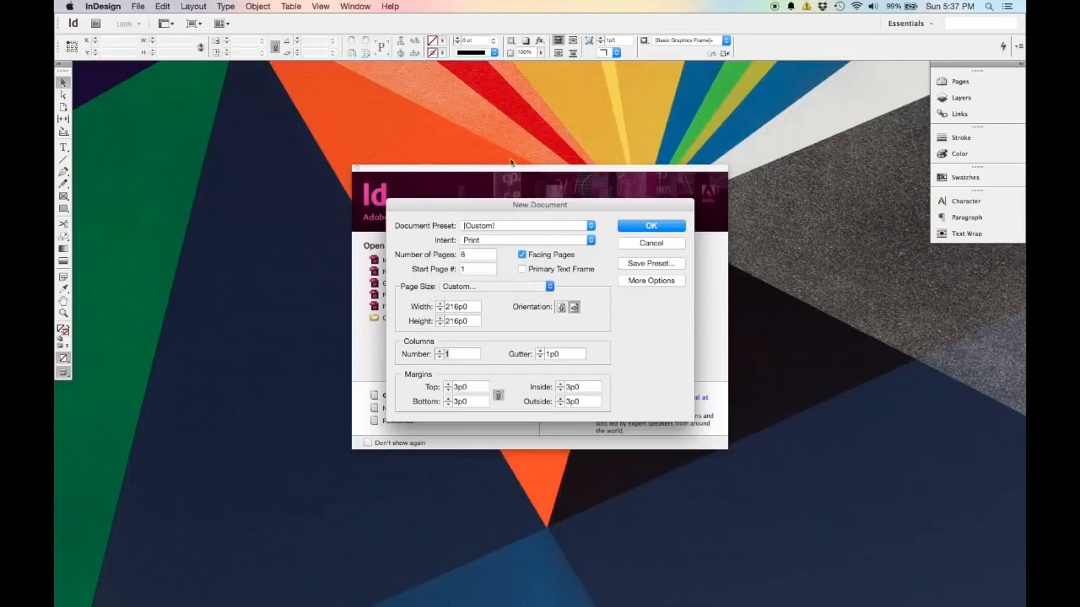
left_click(561, 307)
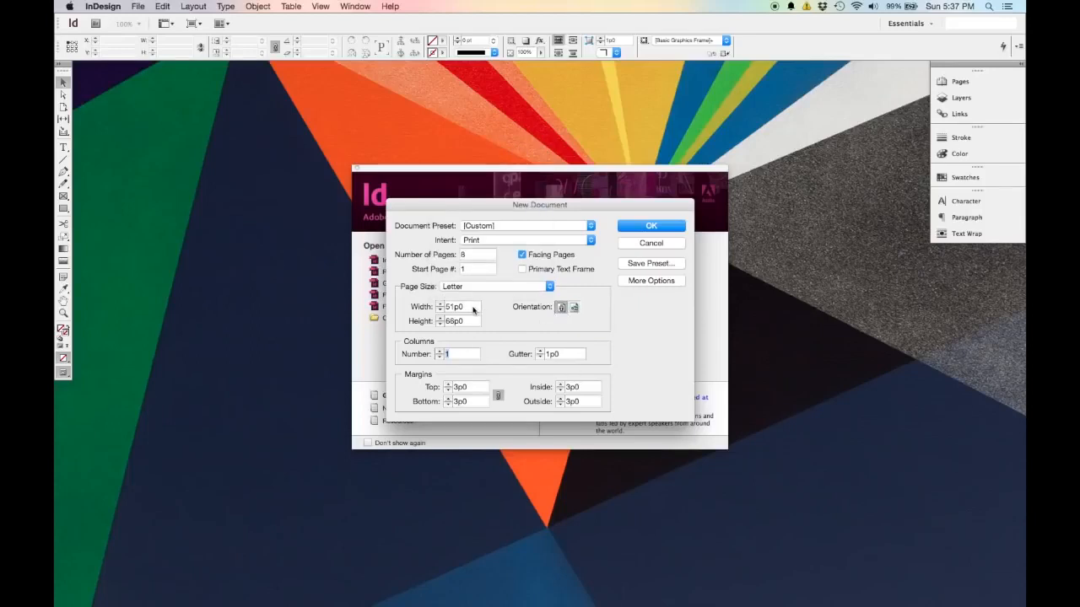
Step: Toggle the page orientation to landscape and back to portrait, and switch facing pages off and on
left_click(574, 307)
left_click(560, 309)
left_click(563, 257)
left_click(563, 257)
left_click(562, 258)
left_click(563, 257)
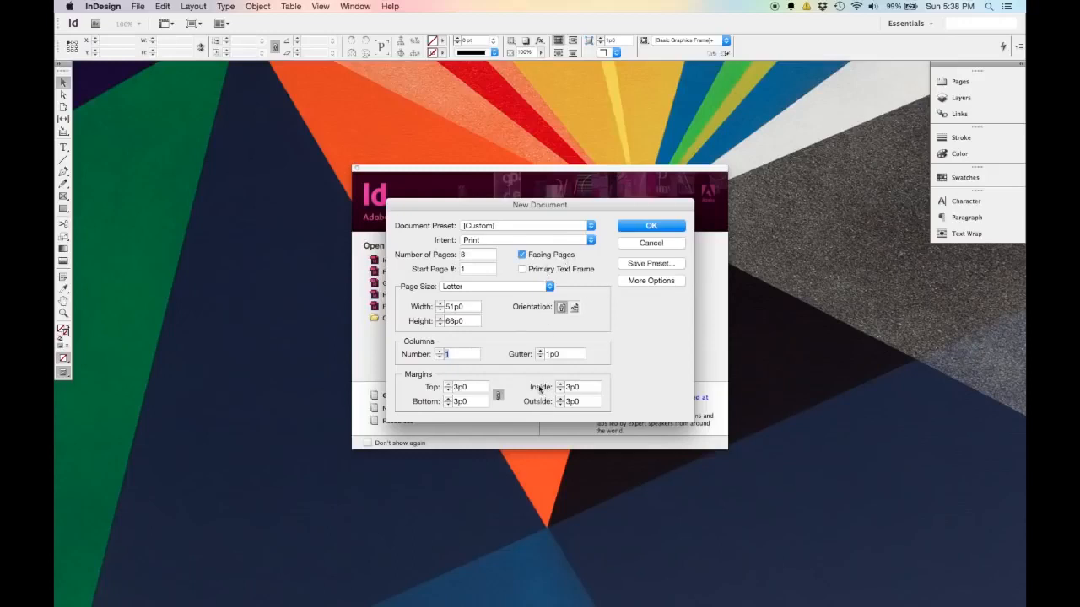
Step: Unlink the margins, set the inside margin to 4p6, and create the document
left_click(498, 397)
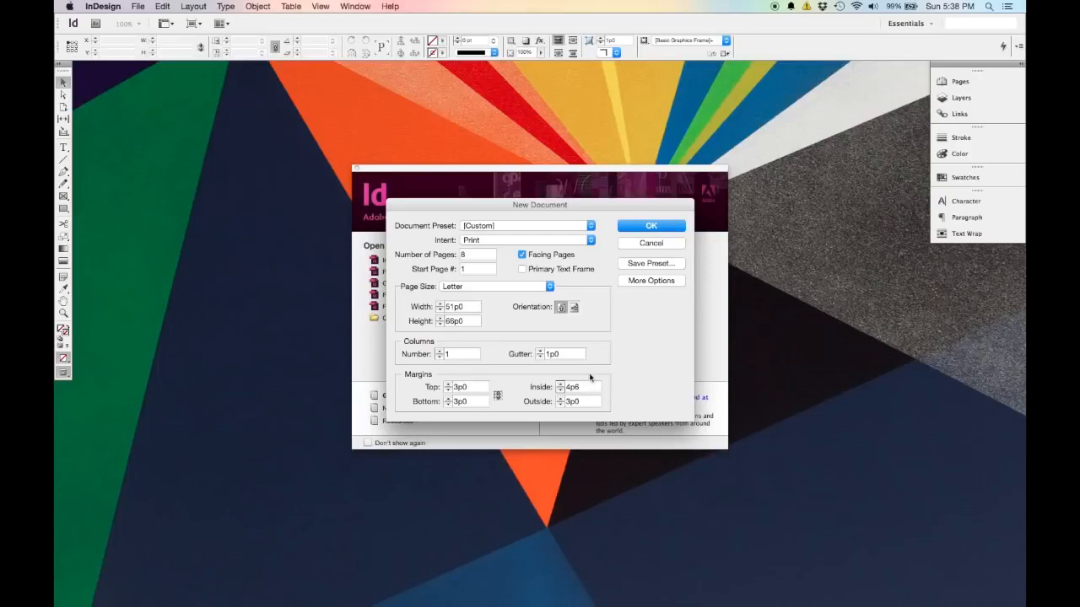
left_click(651, 226)
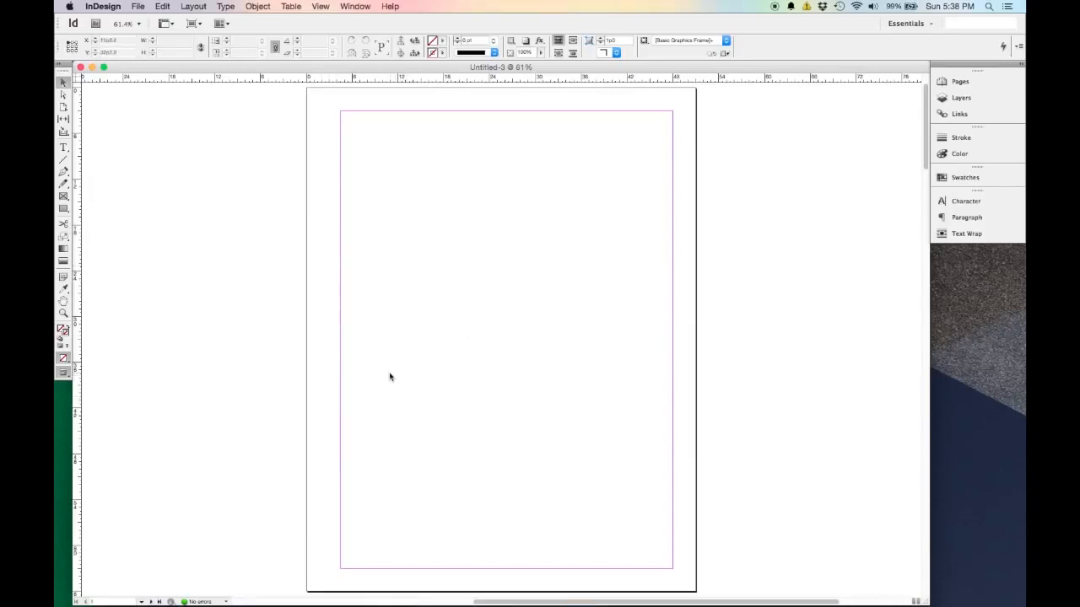
Step: Examine the blank pages at several magnifications, from actual size and 200% down to a multi-spread overview
scroll(390, 377, "down", 10)
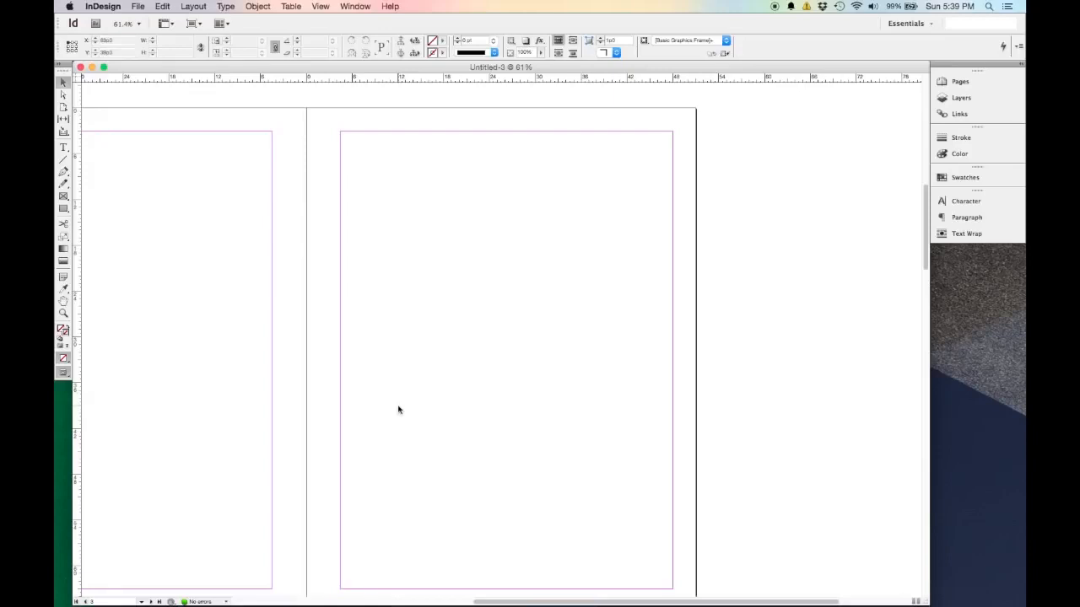
key("super+2")
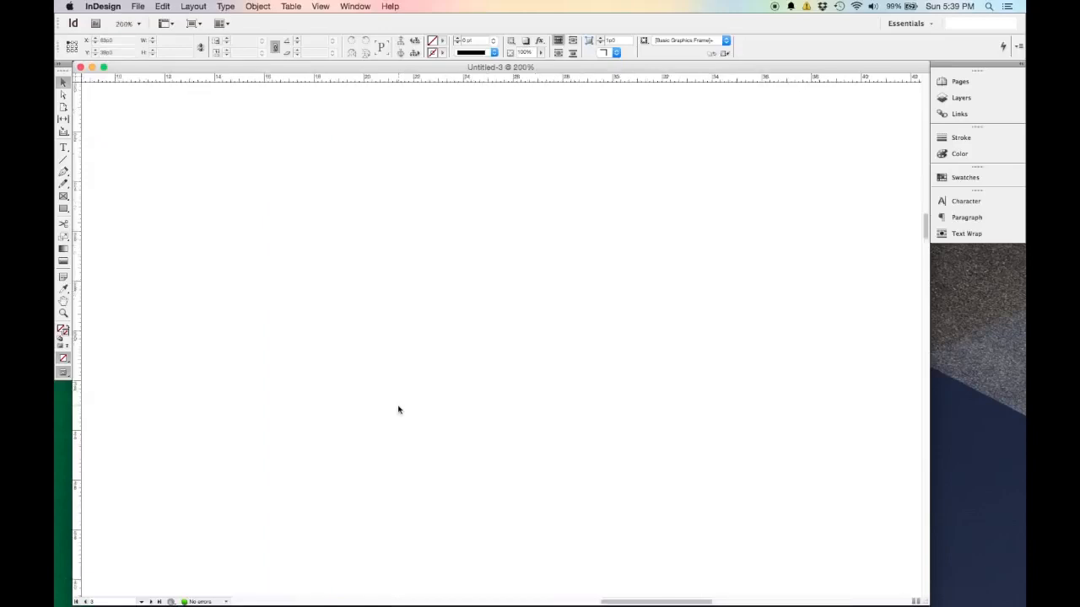
key("super+1")
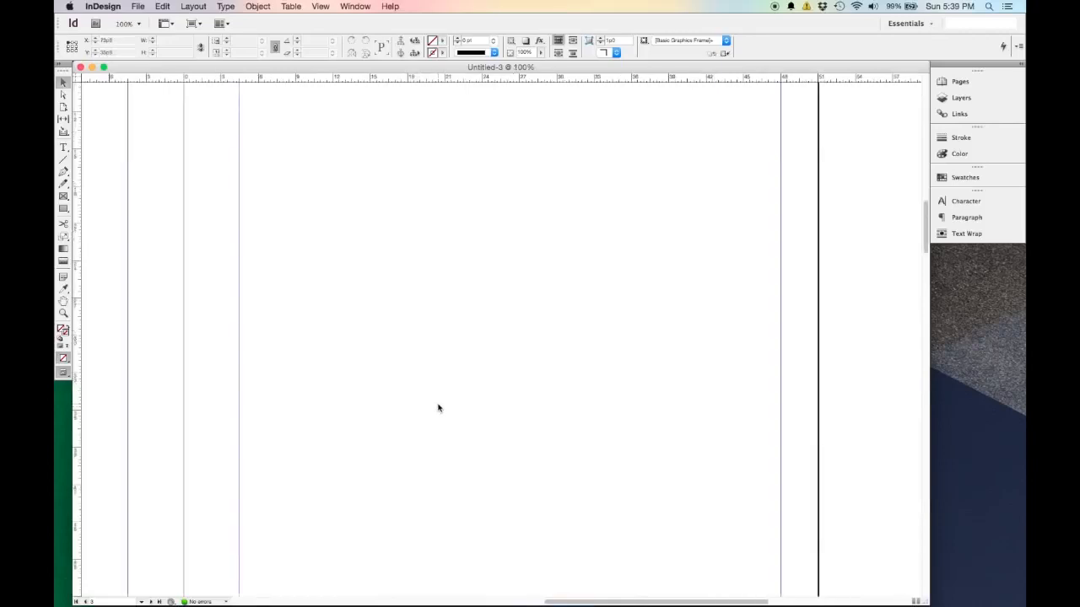
key("super+0")
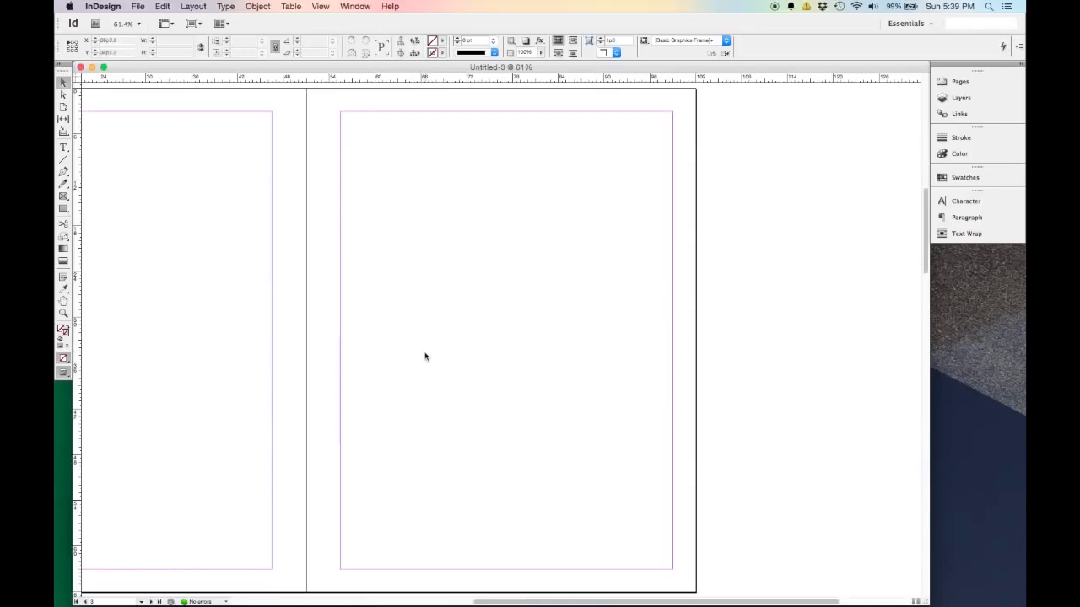
key("super+minus")
key("super+minus")
key("super+minus")
key("super+equal")
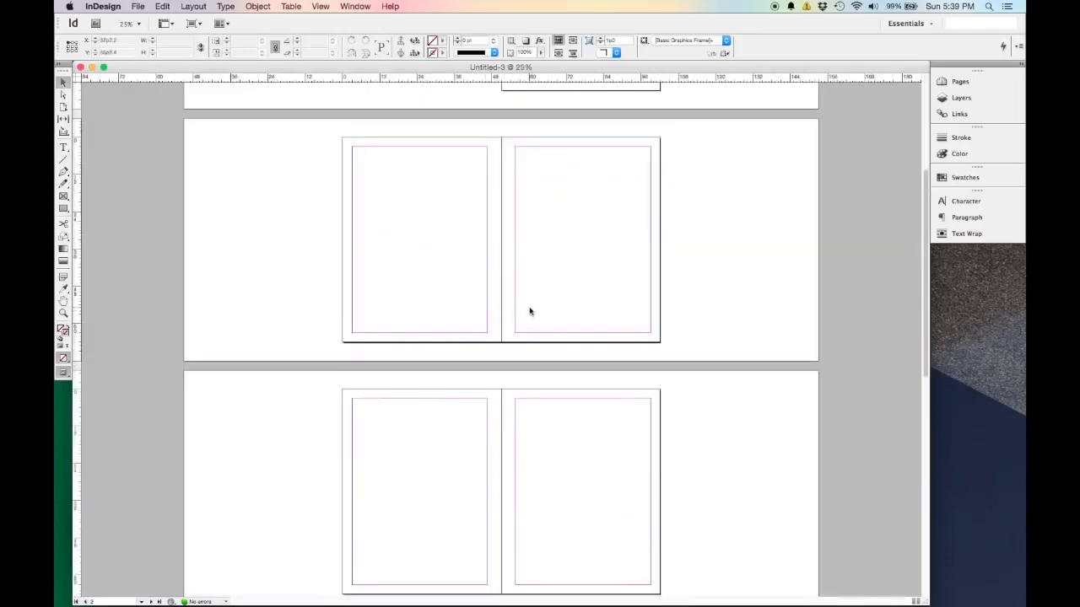
key("super+equal")
Step: Examine the facing-page spreads and compare the inside and outside margins of the second and third pages
scroll(734, 282, "up", 3)
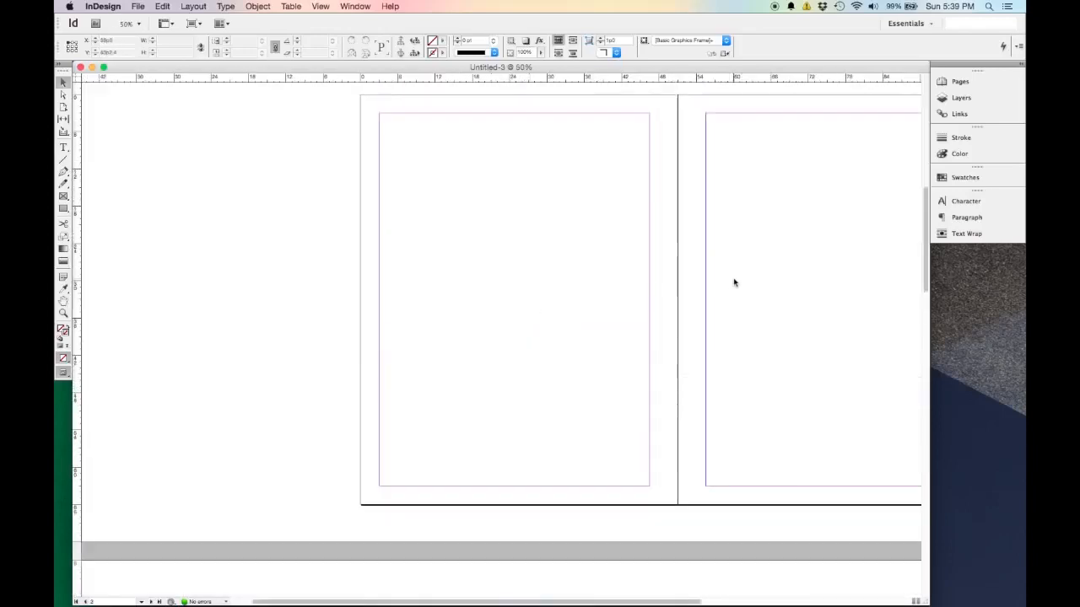
scroll(734, 283, "up", 2)
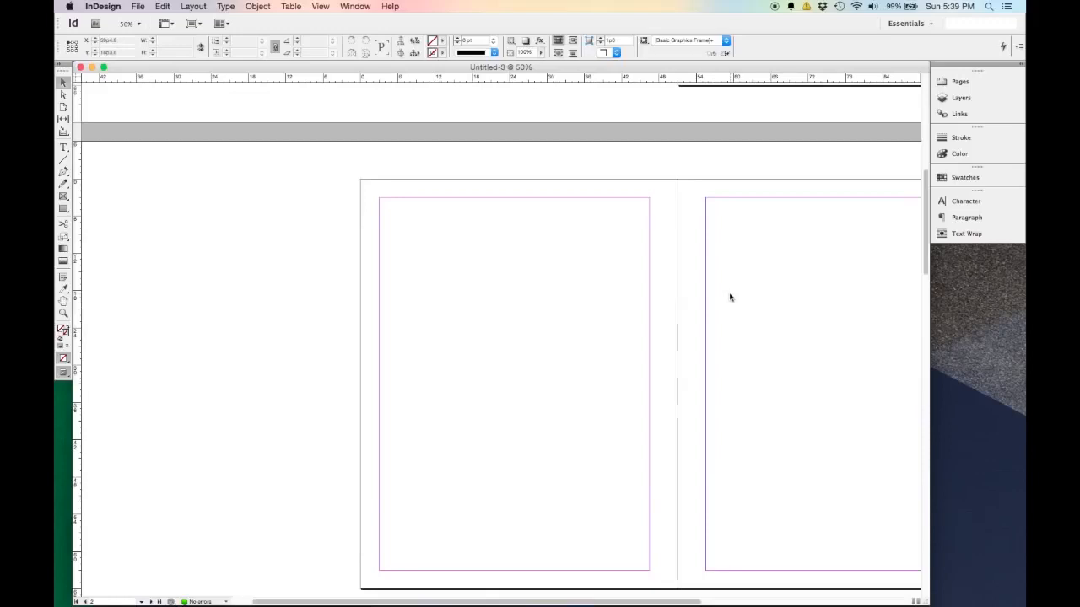
left_click_drag(685, 604, 820, 603)
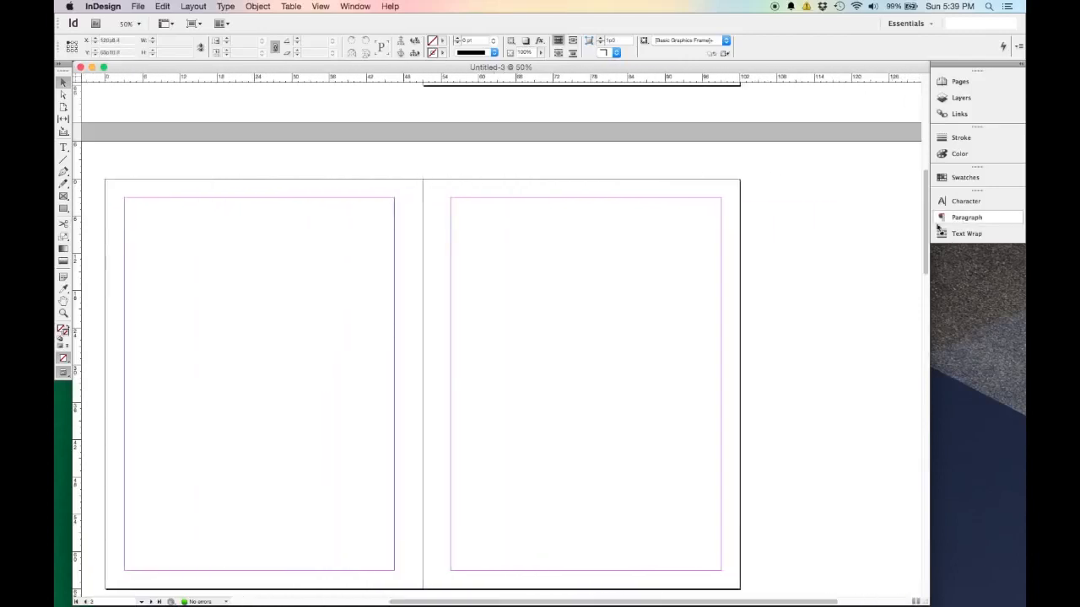
scroll(648, 300, "up", 5)
scroll(648, 301, "down", 6)
scroll(648, 301, "up", 1)
scroll(648, 300, "down", 1)
scroll(648, 300, "up", 1)
scroll(648, 301, "down", 1)
scroll(648, 300, "up", 1)
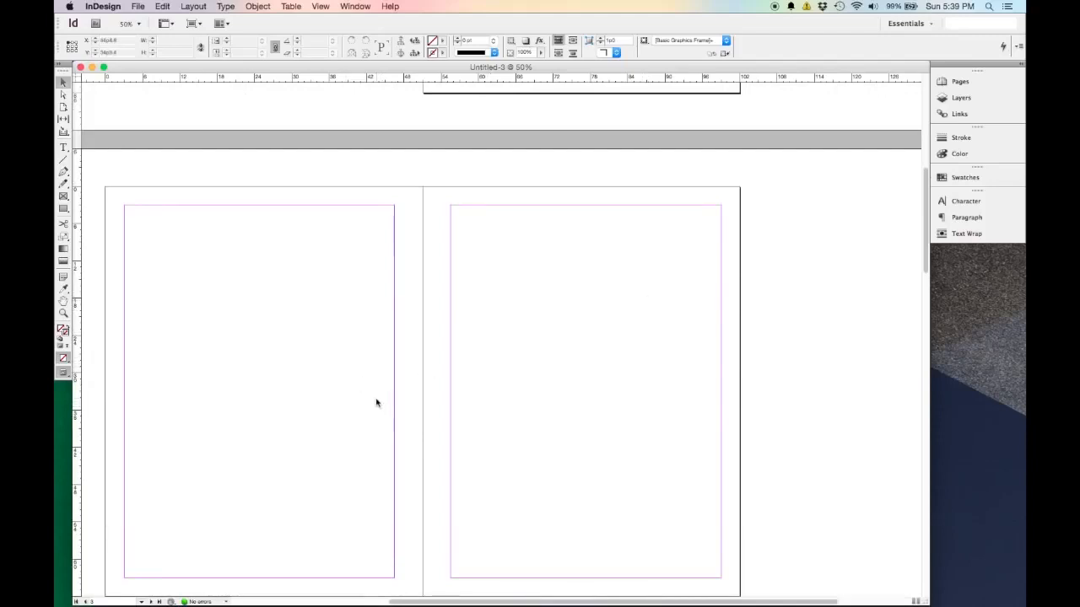
key("space")
left_click_drag(316, 385, 358, 336)
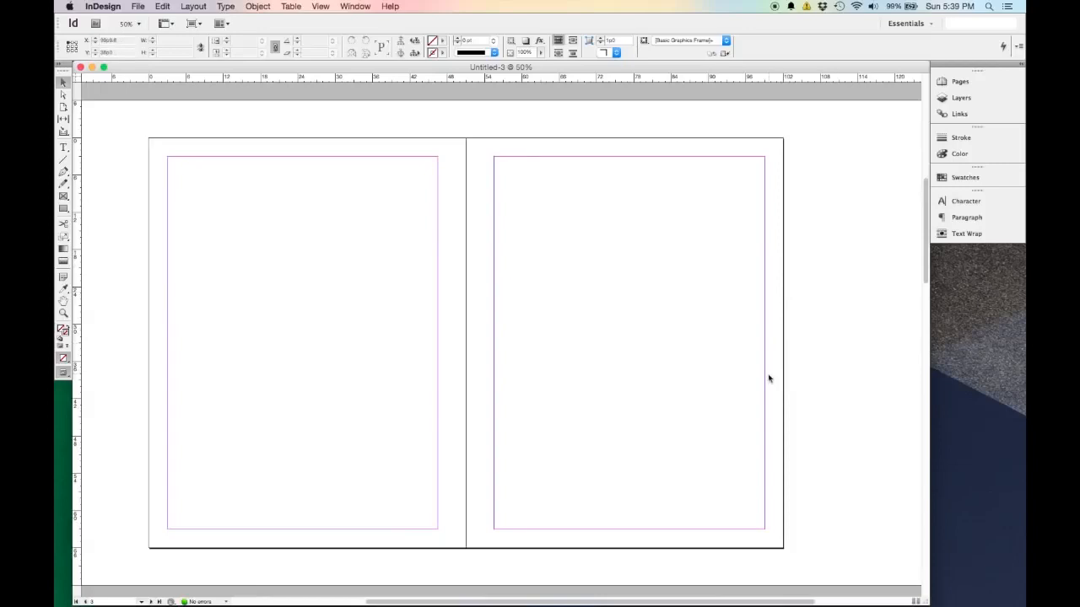
Step: Draw a rectangular image frame about 43p6 by 32p7 across the first page, between its side margins
scroll(768, 379, "down", 10)
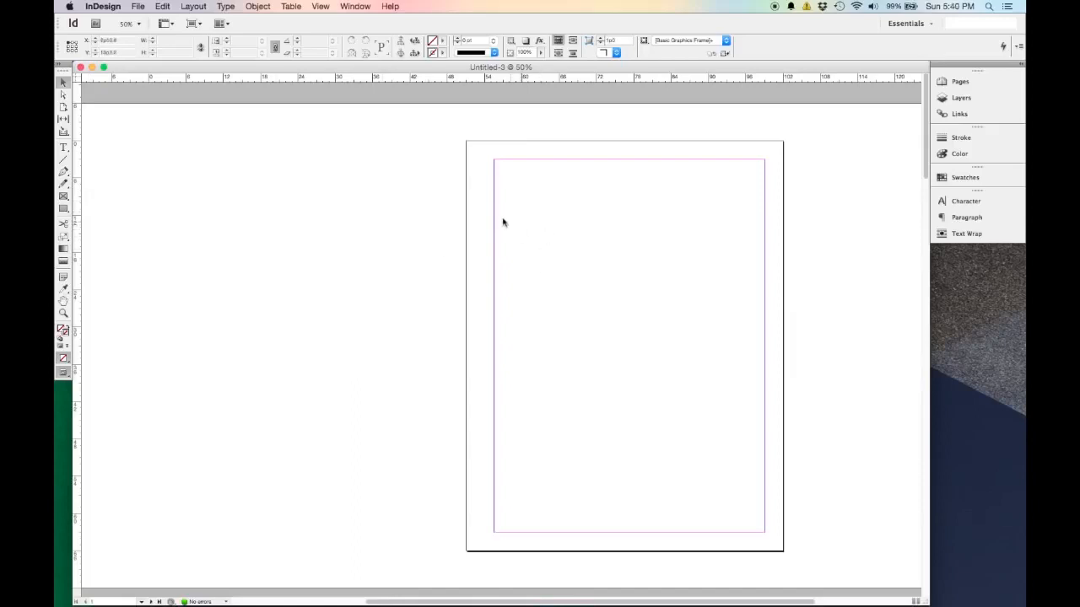
left_click(62, 197)
left_click_drag(493, 228, 764, 431)
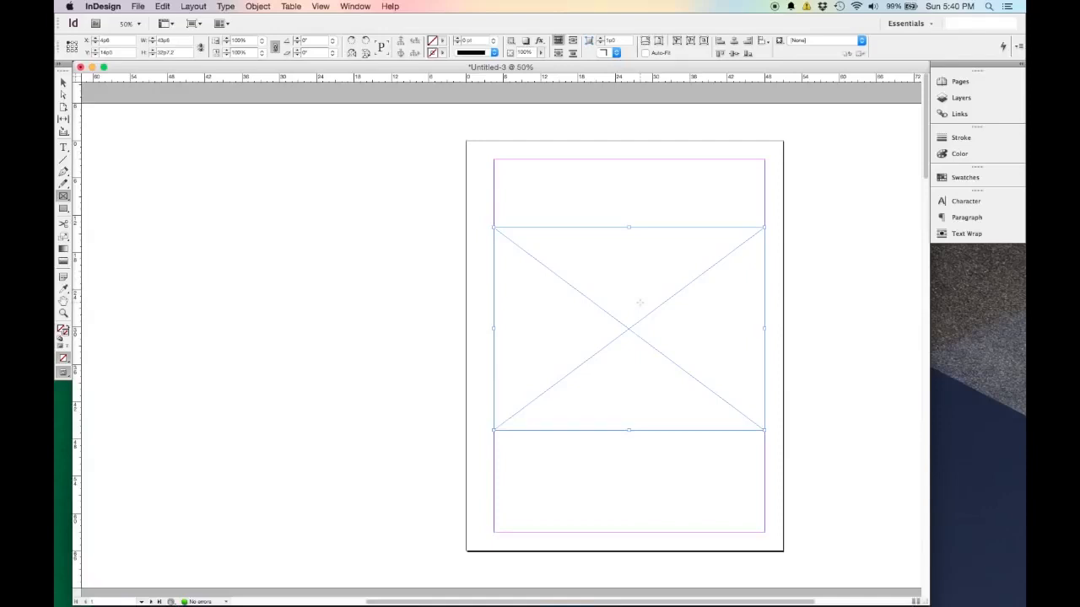
left_click(63, 82)
Step: Place Capital Bike Share.jpg from the Desktop's IMAGES folder into the selected frame
left_click(138, 7)
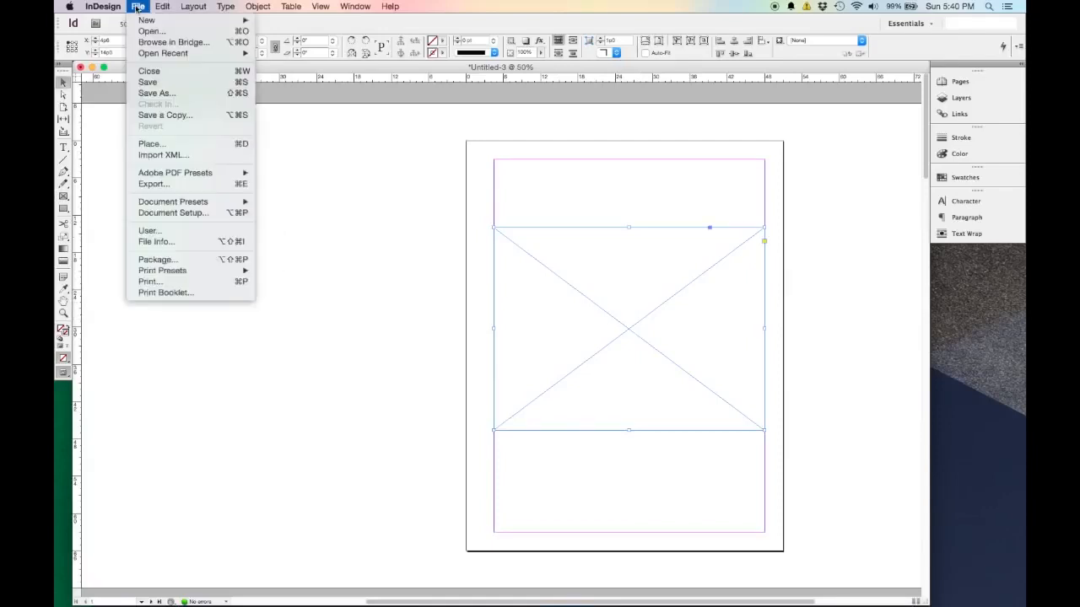
left_click(195, 148)
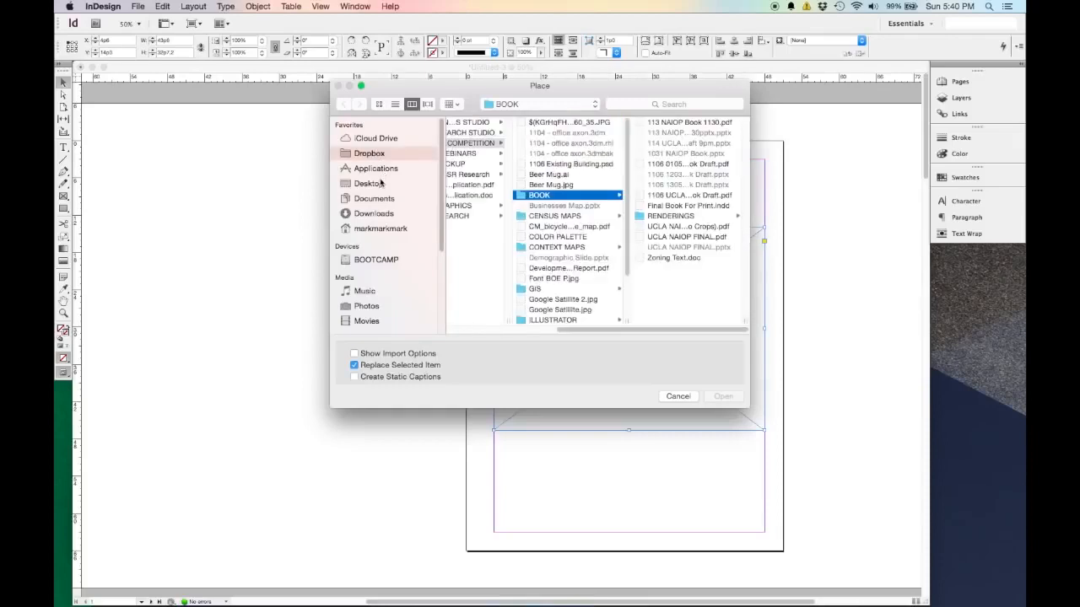
left_click(373, 183)
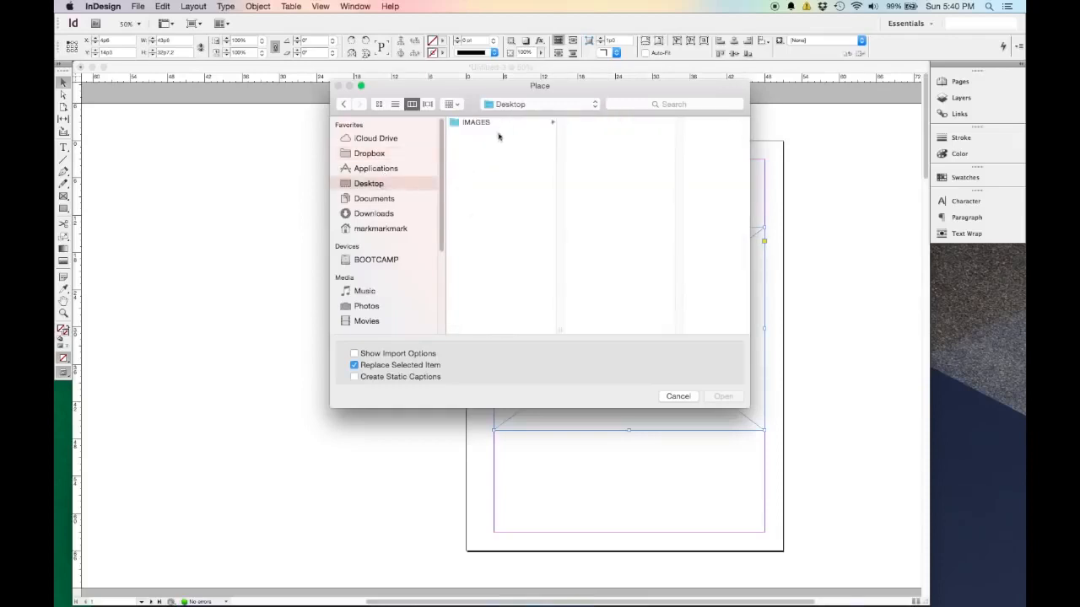
left_click(500, 123)
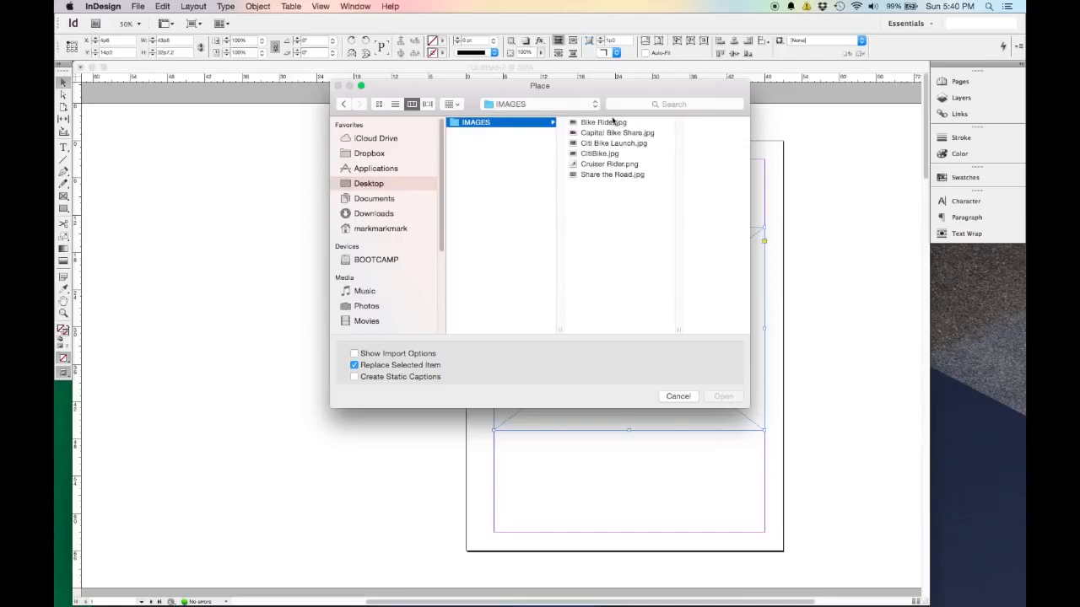
left_click(607, 135)
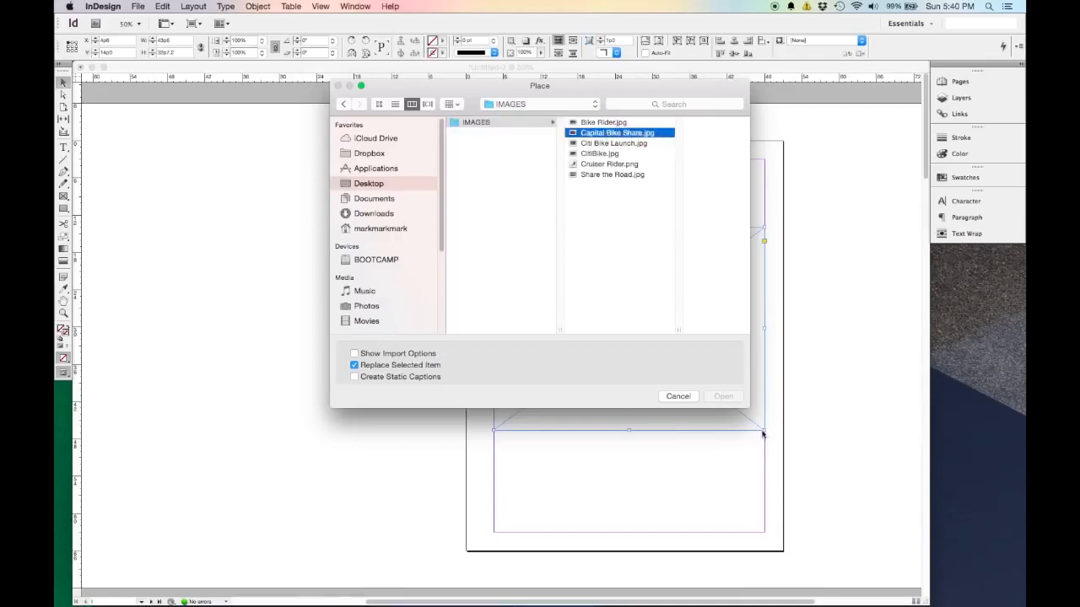
left_click(728, 398)
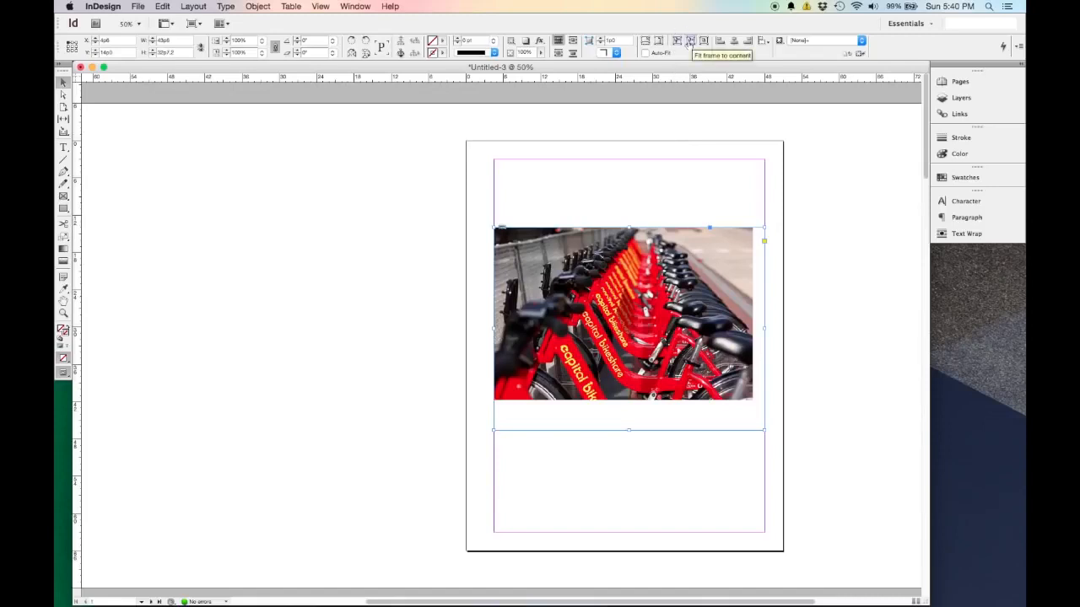
Step: Fit the bike photo's content to its frame, and delete the frame together with the photo
left_click(676, 40)
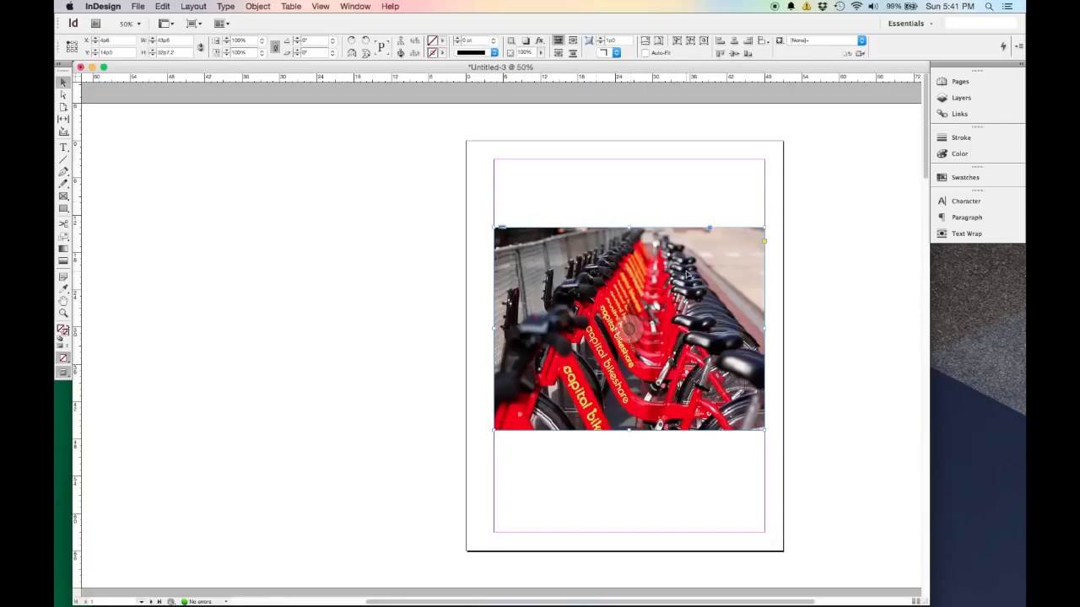
key("BackSpace")
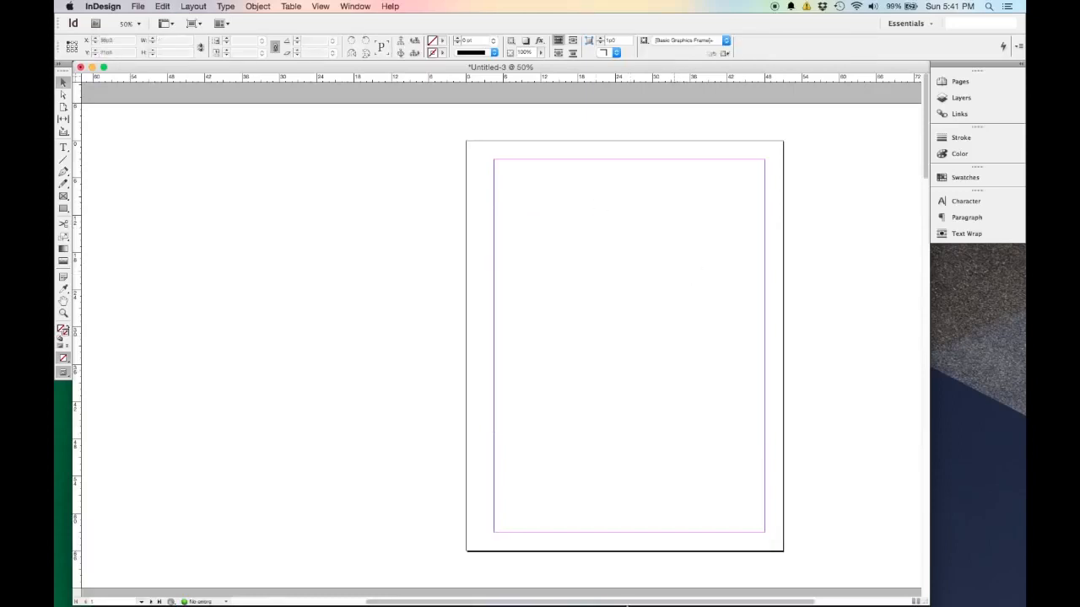
Step: Place Capital Bike Share.jpg from the Desktop's IMAGES folder between the first page's side margins, about 43p6 by 29p, and move it slightly up
mouse_move(626, 605)
left_click(156, 584)
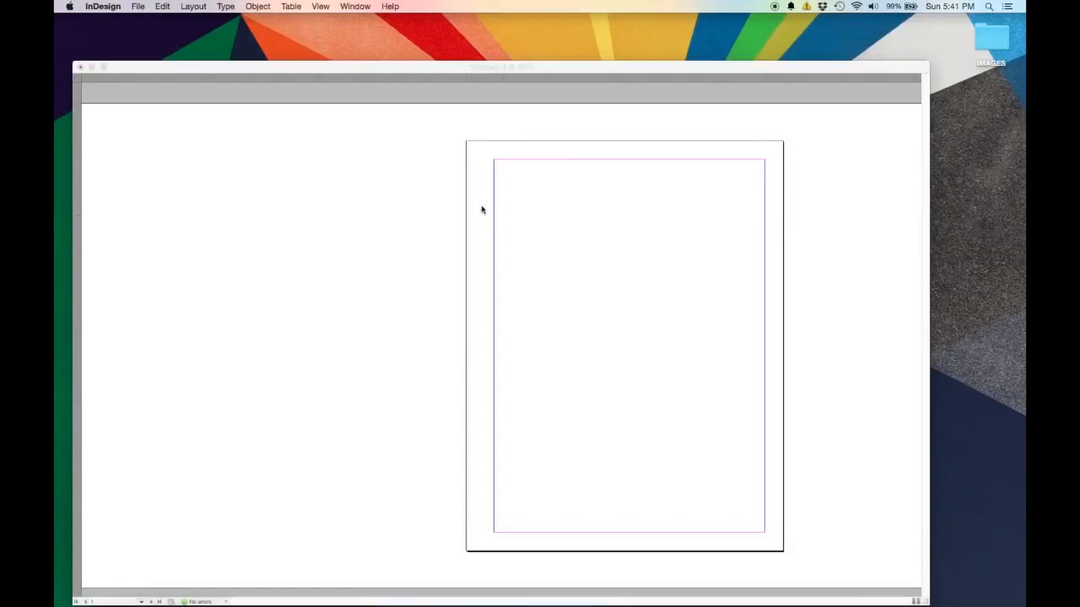
left_click_drag(563, 257, 178, 123)
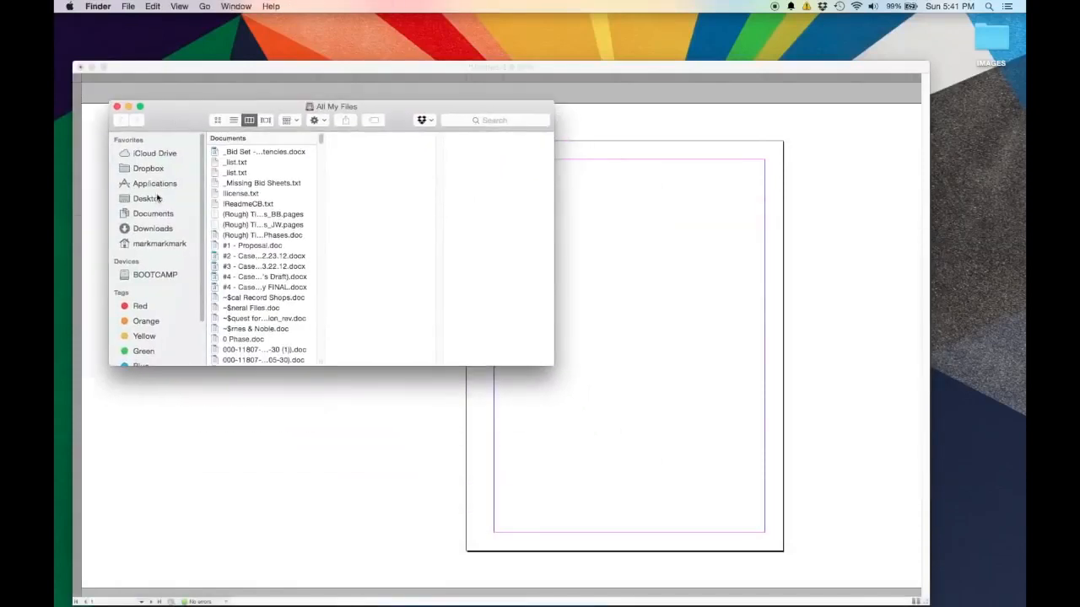
left_click(160, 202)
left_click(273, 138)
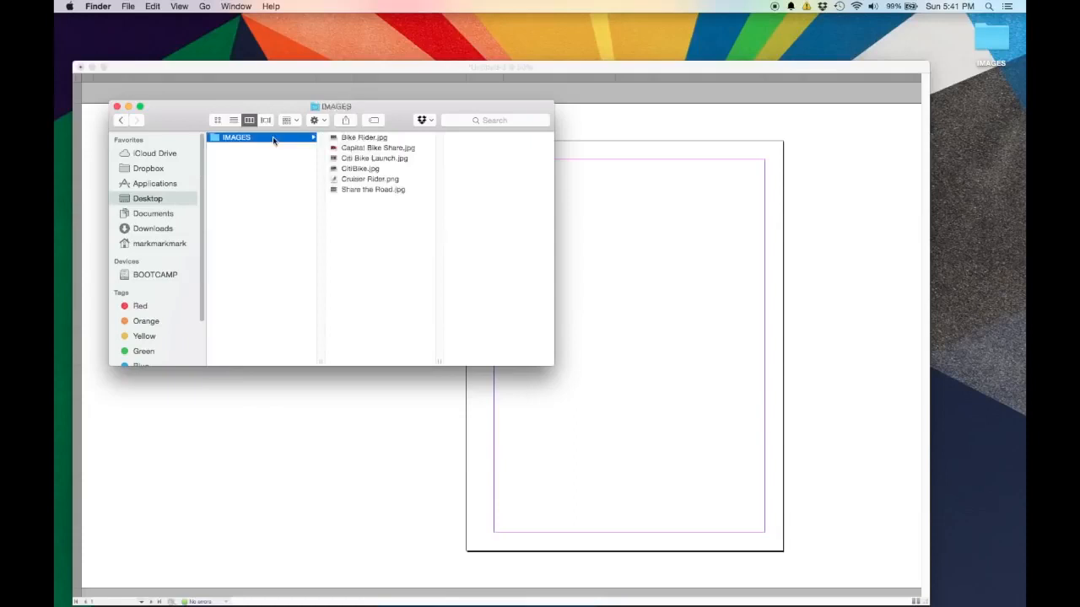
left_click_drag(380, 151, 647, 289)
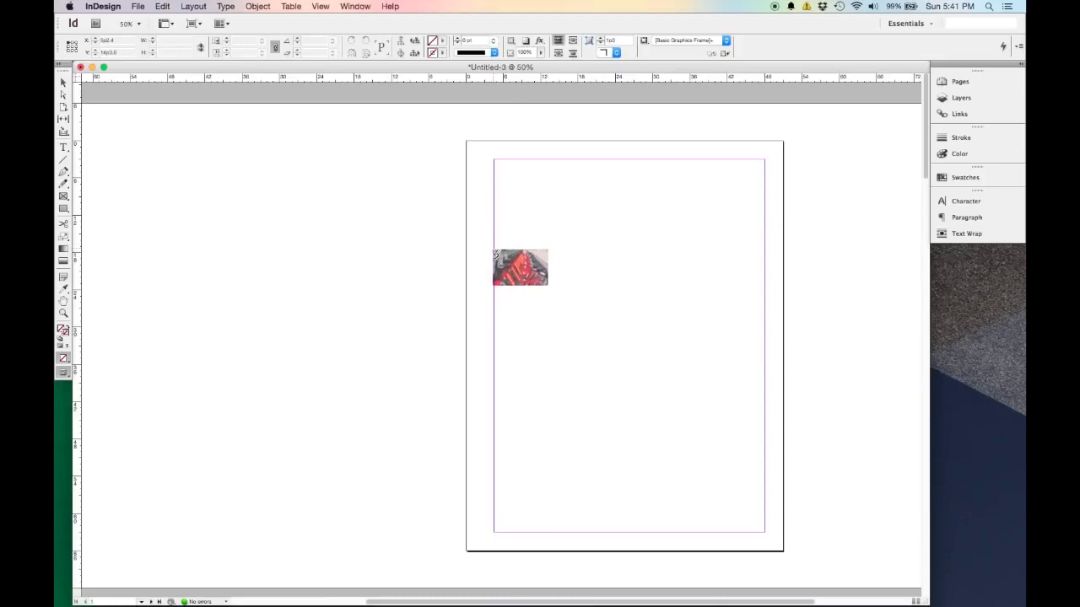
mouse_move(494, 243)
left_mouse_down()
mouse_move(769, 426)
mouse_move(762, 420)
left_mouse_up()
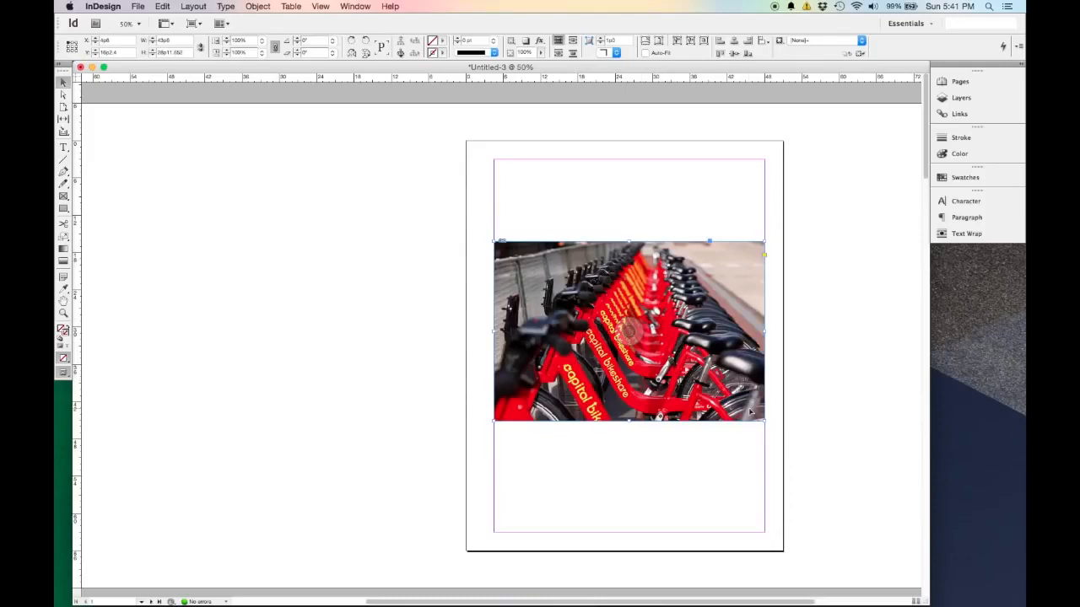
left_click_drag(750, 410, 749, 384)
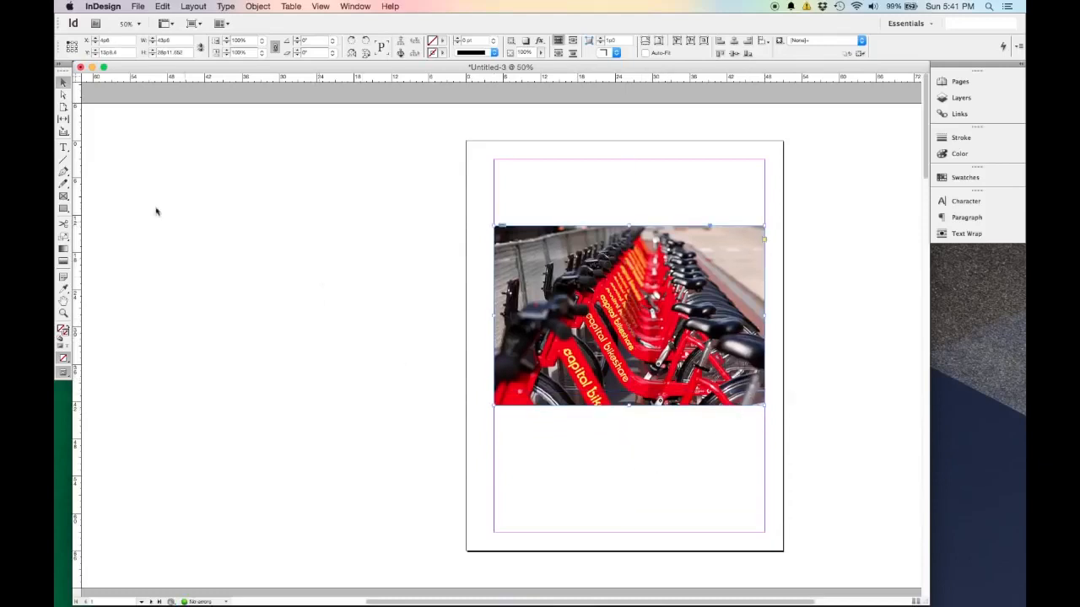
Step: Create a text frame about 43p6 by 5p8 above the bike photo, containing "Bike Share", and select the frame
left_click(64, 148)
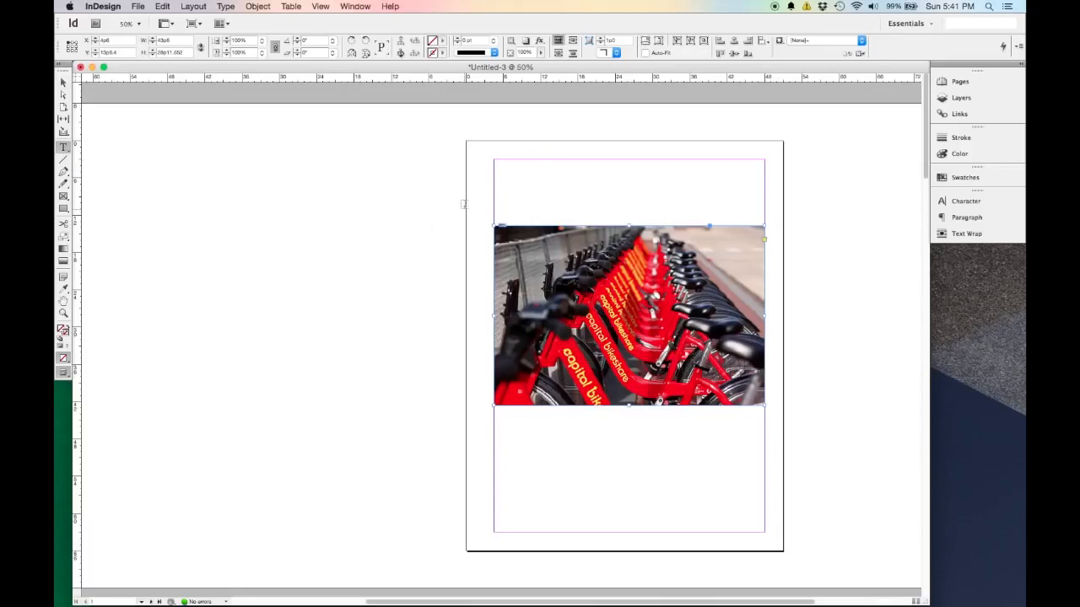
left_click_drag(495, 180, 764, 216)
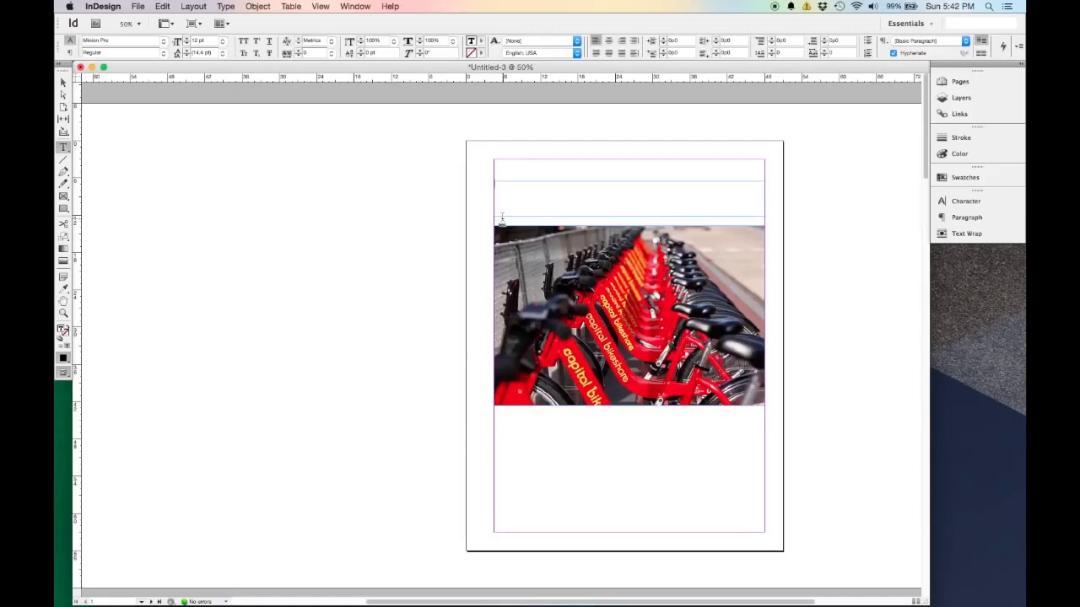
type("Bike Share")
left_click(63, 83)
left_click(517, 191)
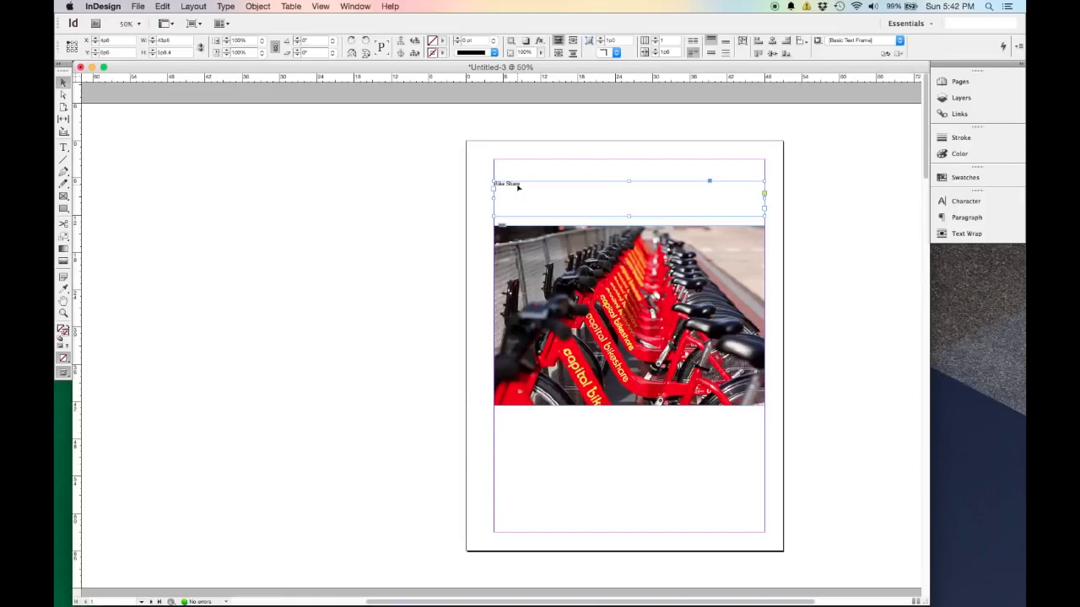
Step: Select the "Bike Share" text and set its font to Myriad Pro with the Bold style in the character settings
key("super+equal")
key("super+equal")
left_click_drag(602, 183, 350, 206)
triple_click(351, 199)
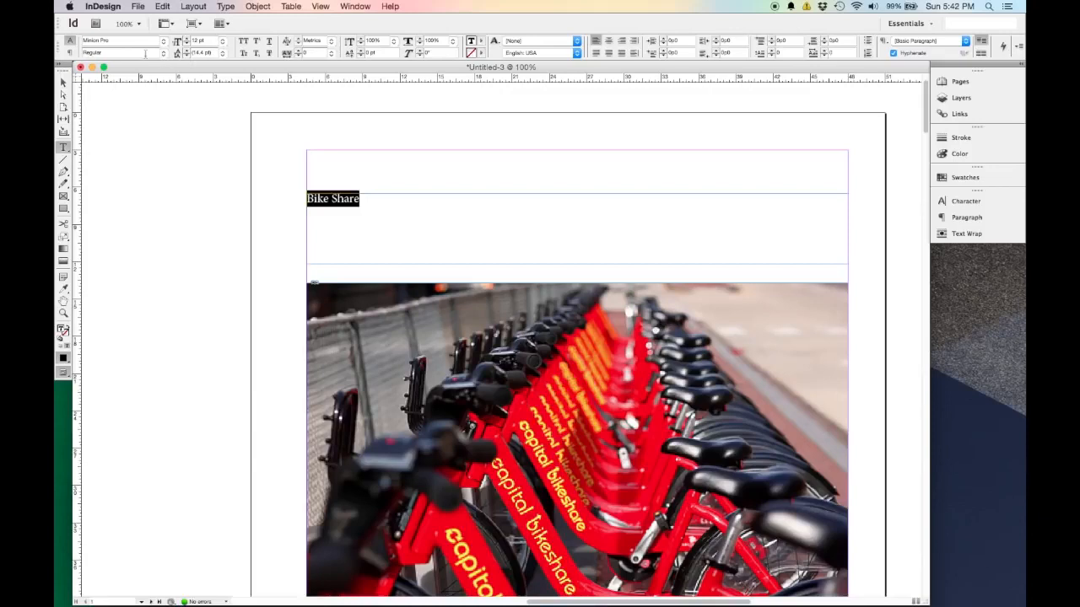
left_click(348, 6)
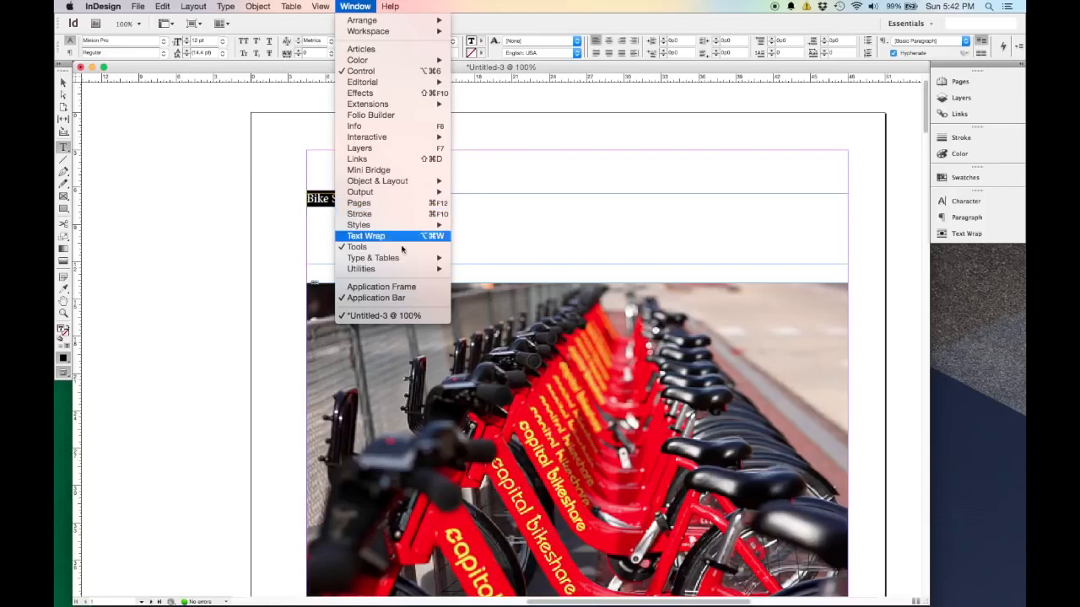
mouse_move(404, 267)
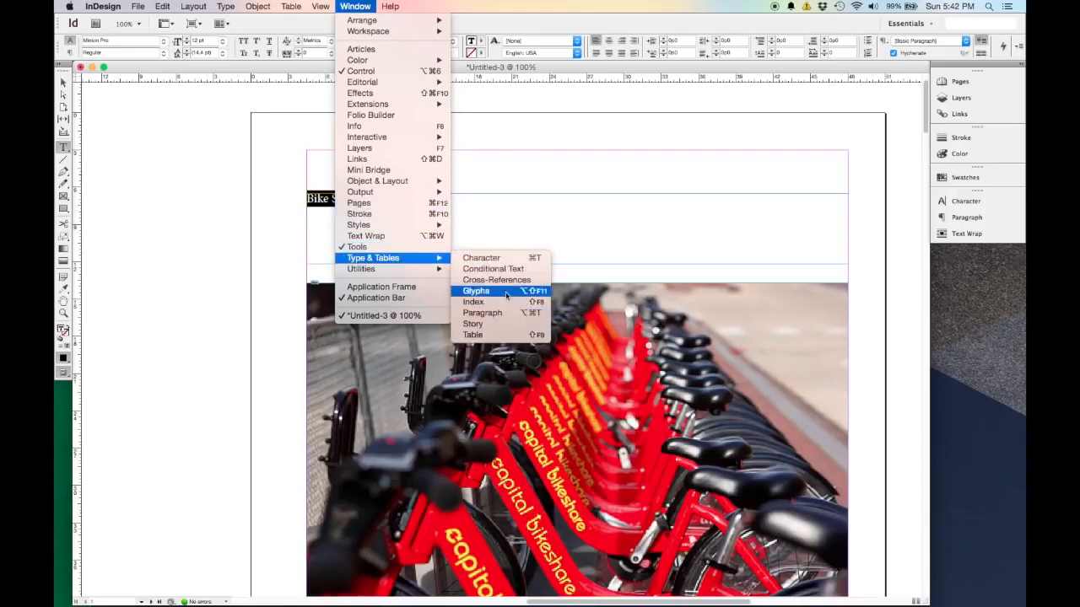
left_click(489, 258)
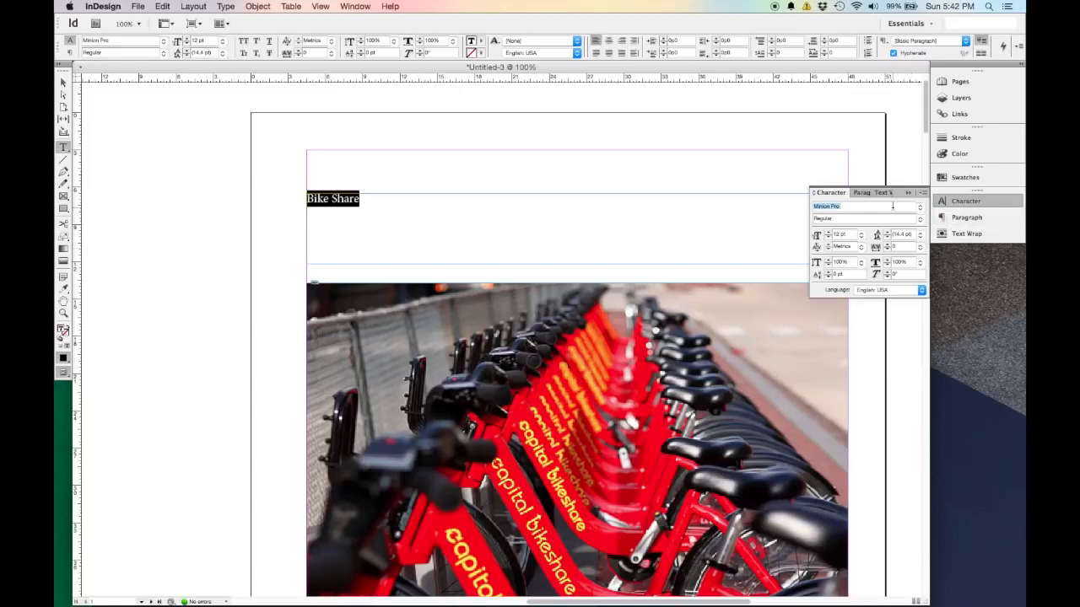
type("Myriad Pro")
key("Tab")
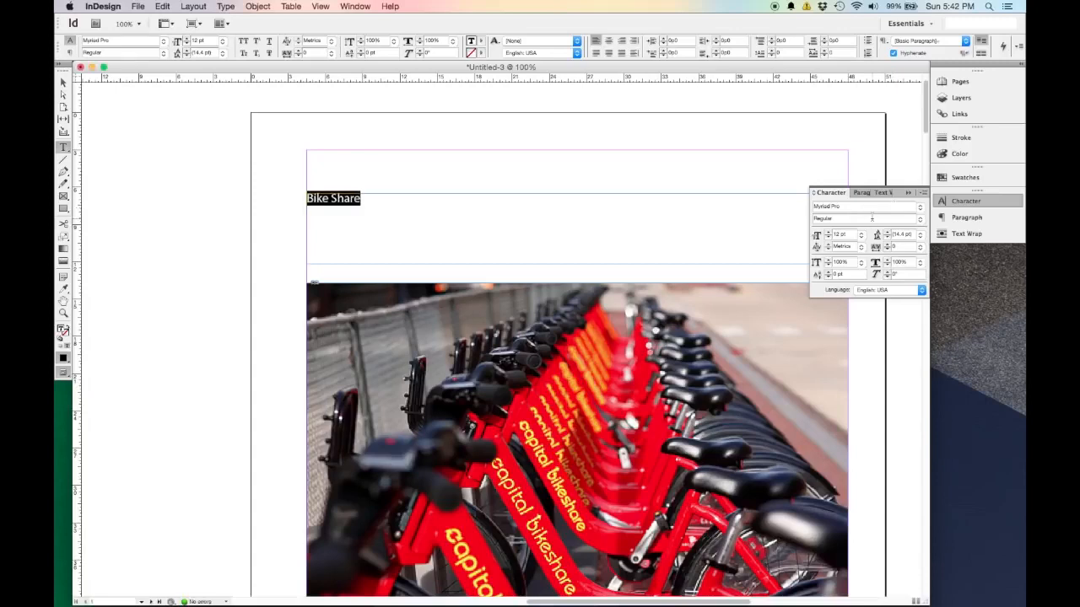
type("Bold Condensed")
left_click(921, 221)
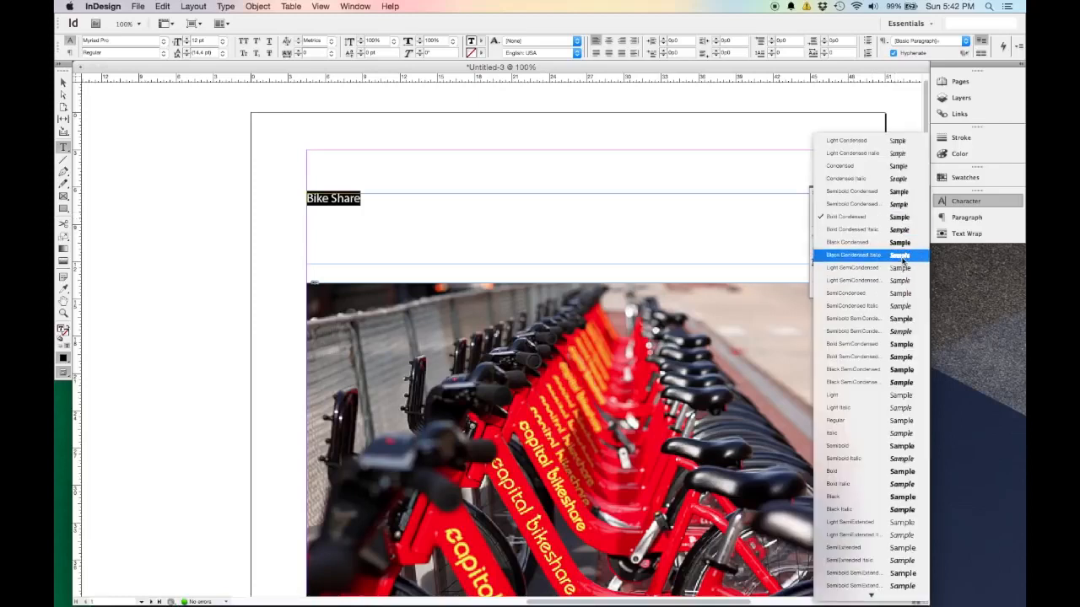
left_click(887, 475)
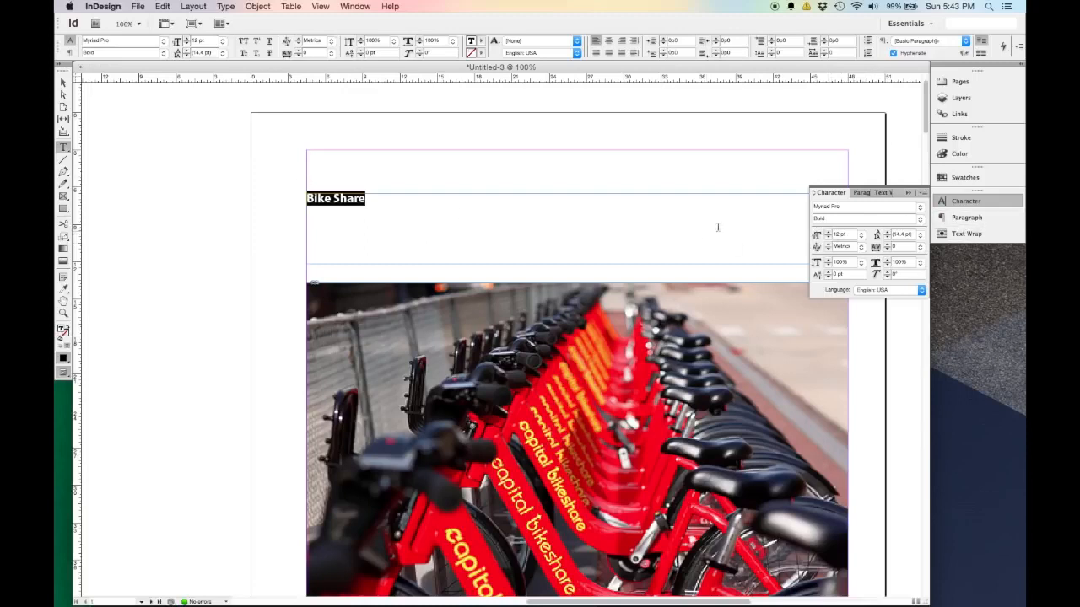
Step: Try the "Bike Share" headline at 72 pt and 100 pt, and settle on a font size of 80 pt
left_click(63, 83)
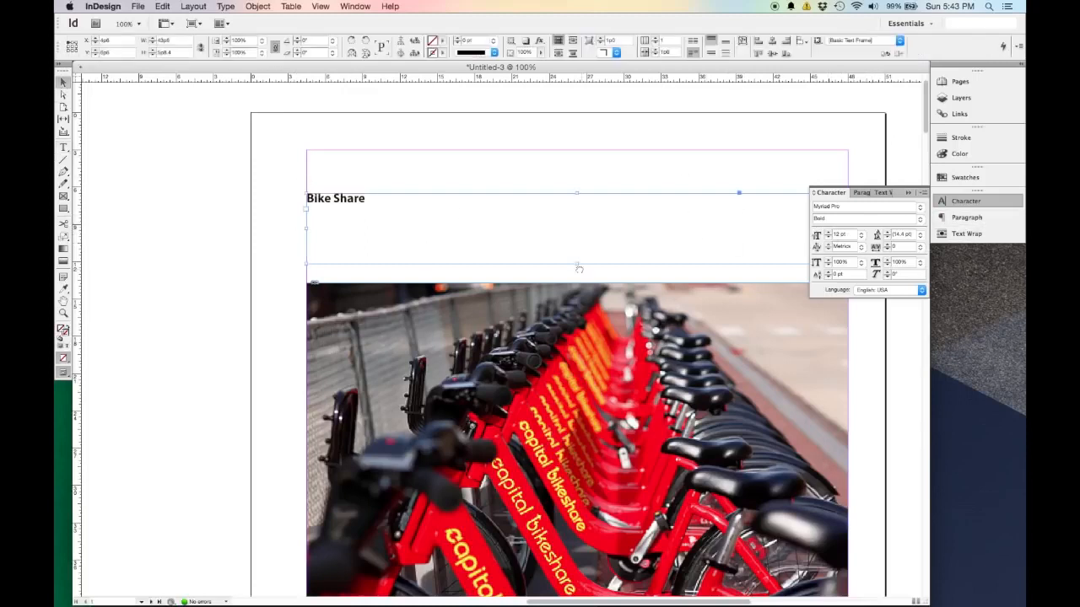
scroll(437, 274, "right", 3)
key("super+minus")
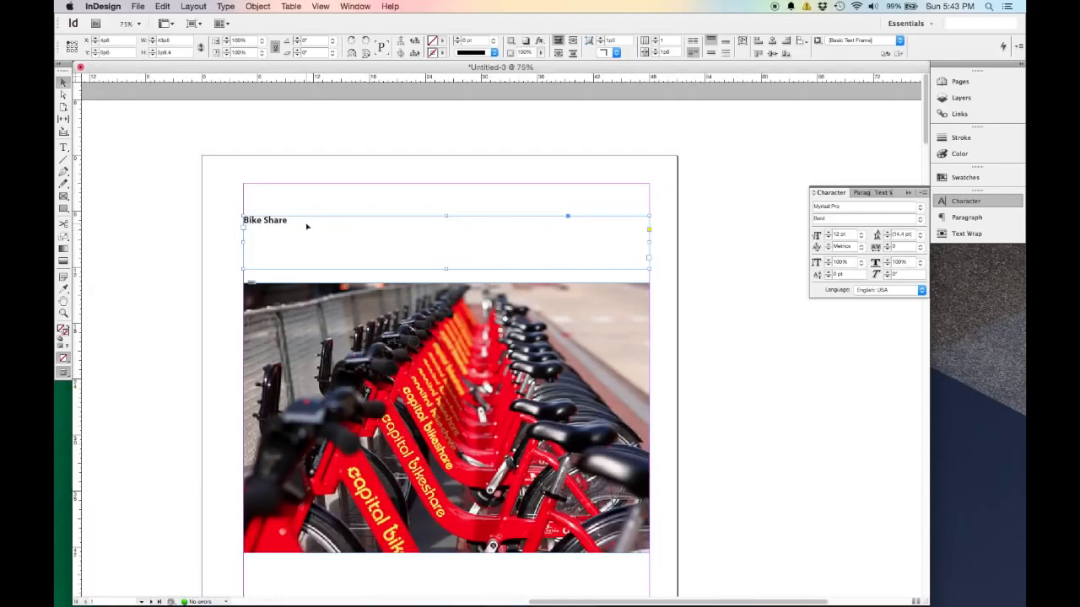
triple_click(307, 224)
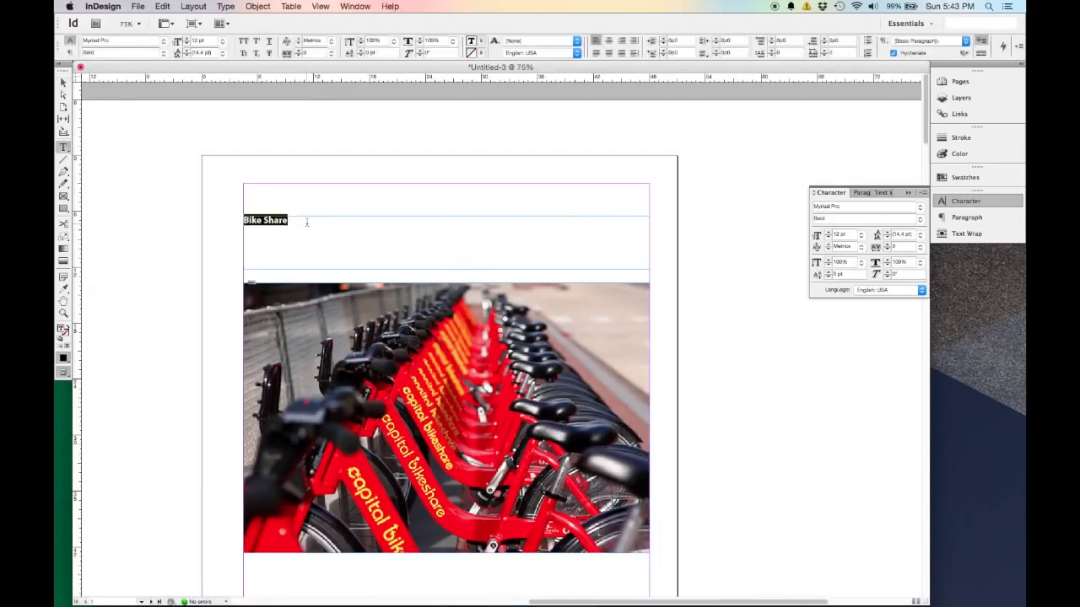
left_click(224, 42)
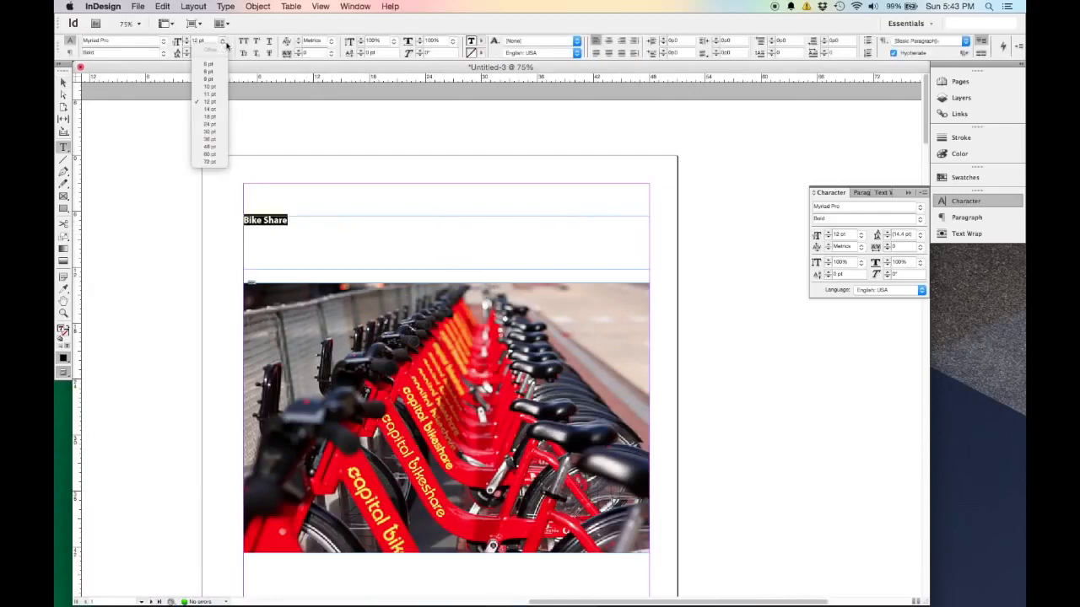
left_click(210, 161)
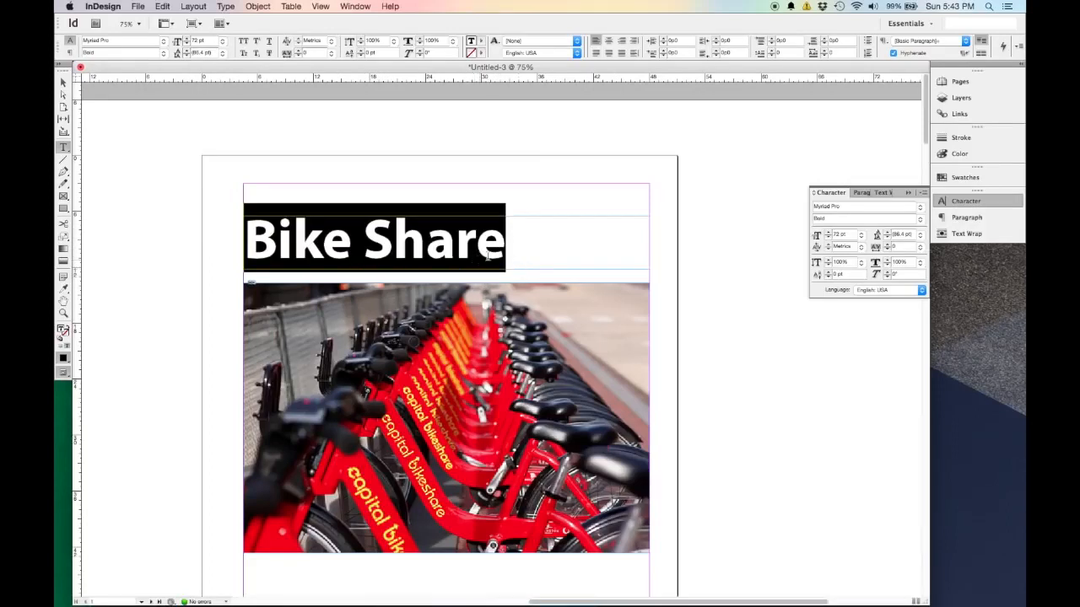
left_click(851, 234)
type("100")
key("Tab")
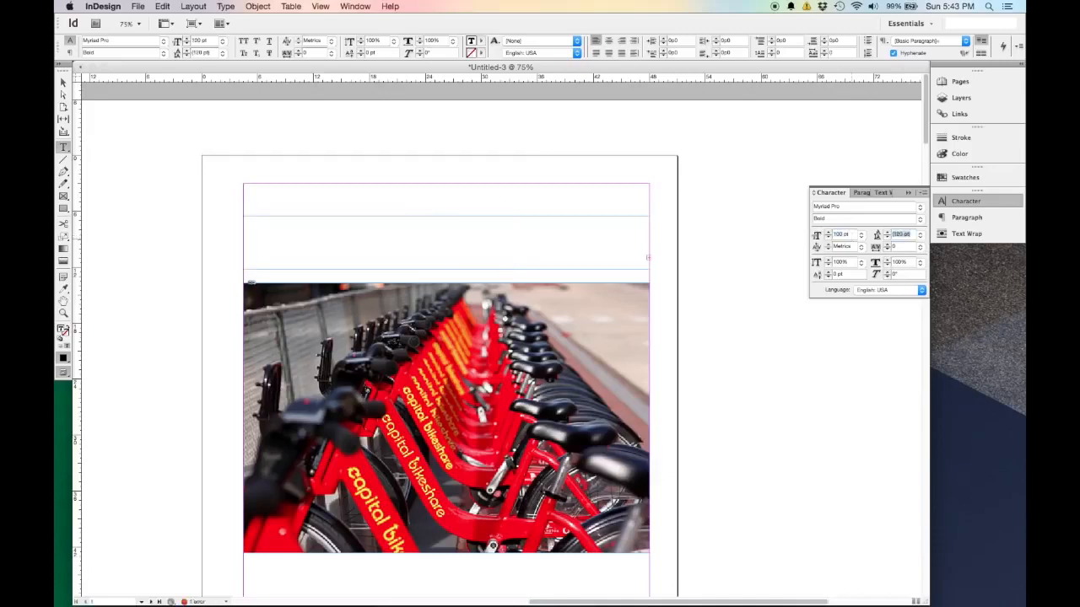
left_click(852, 234)
type("80")
key("Tab")
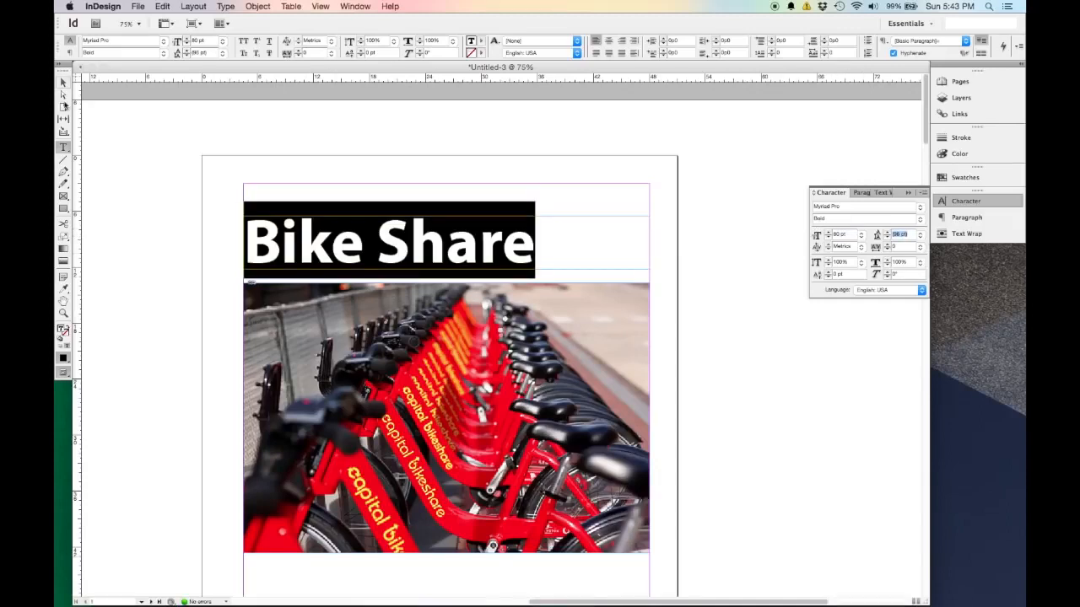
Step: Select the headline's frame and increase its text size in 2 pt increments to 92 pt
left_click(64, 81)
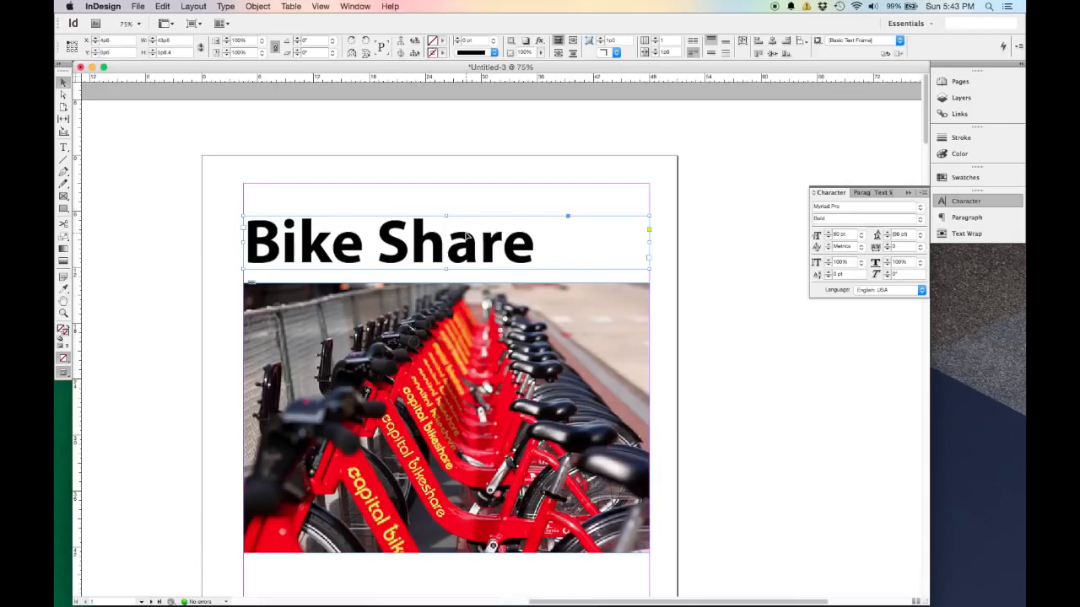
key("super+shift+period")
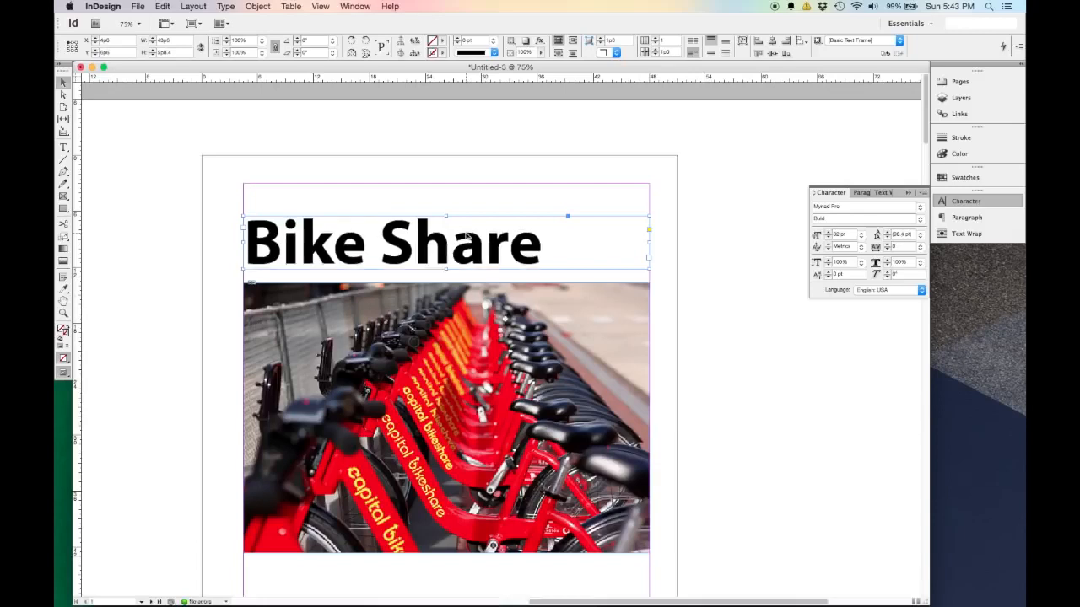
key("super+shift+period")
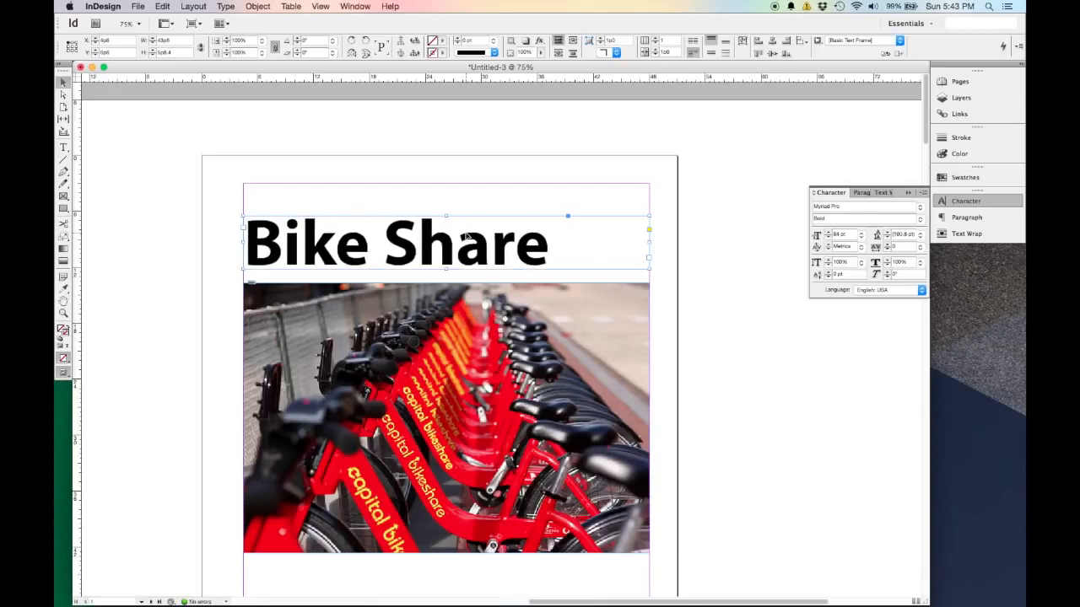
key("super+shift+period")
key("super+shift+period")
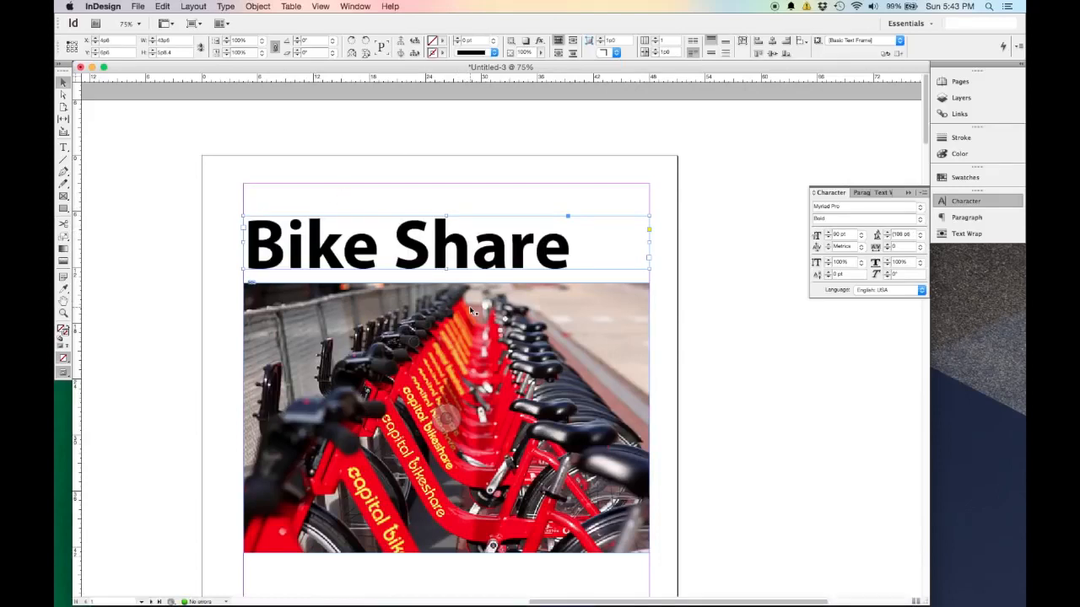
key("super+shift+period")
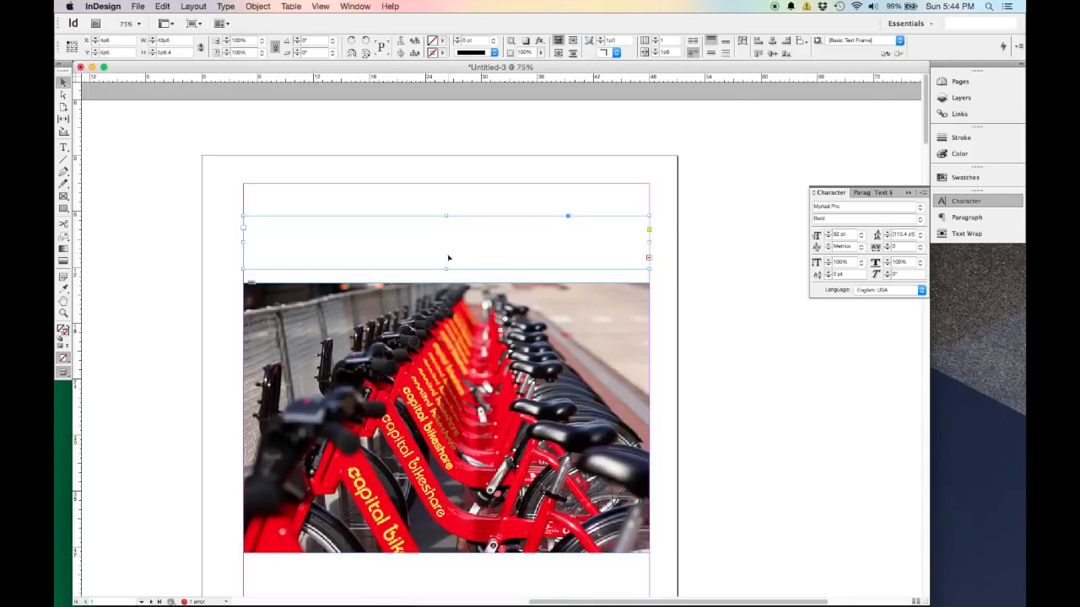
Step: Extend the headline frame's lower edge almost to the photo, increase its text size to 100 pt, and deselect it
left_click_drag(446, 266, 447, 281)
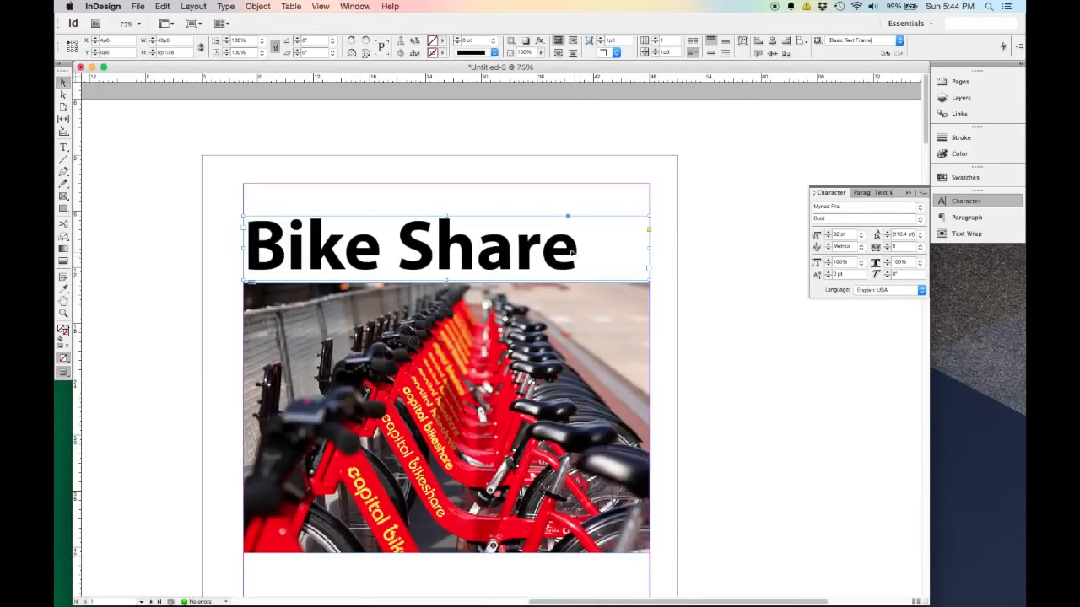
key("super+shift+period")
key("super+shift+period")
key("super+shift+period")
key("super+shift+period")
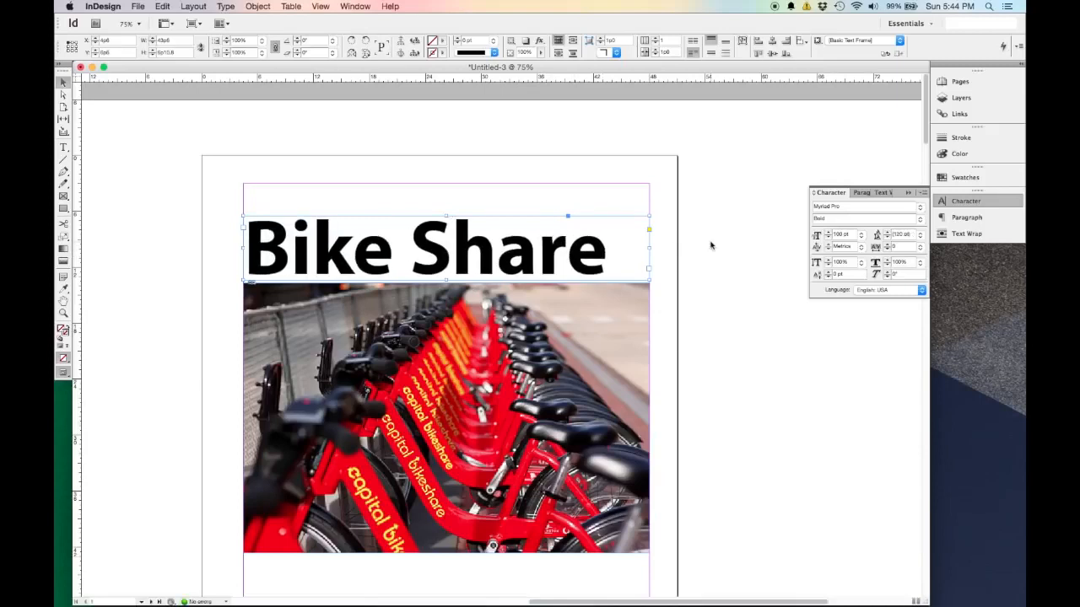
left_click(221, 243)
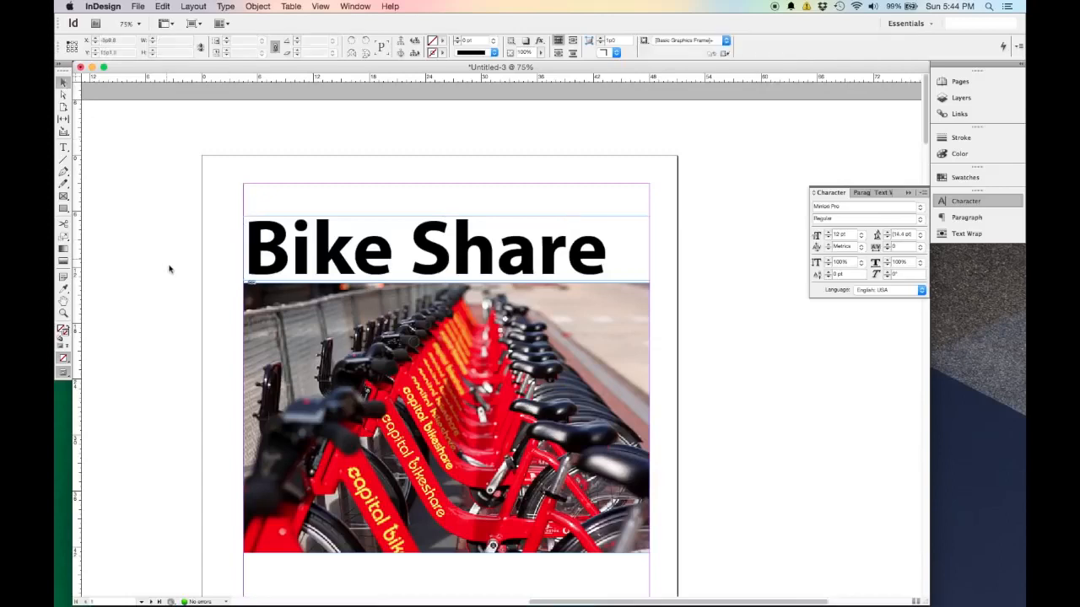
Step: Create a text frame about 43p6 by 2p above the headline with "Urban Transportation of the Future", and select the frame
left_click(64, 146)
left_click_drag(243, 183, 649, 206)
type("Urb")
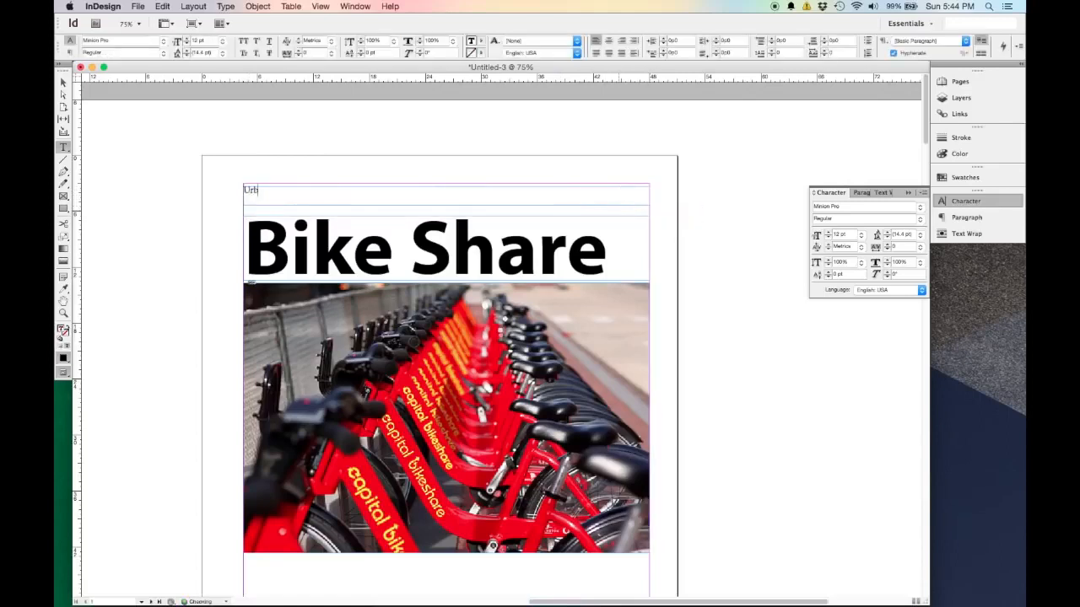
type("an Transportation of the Future")
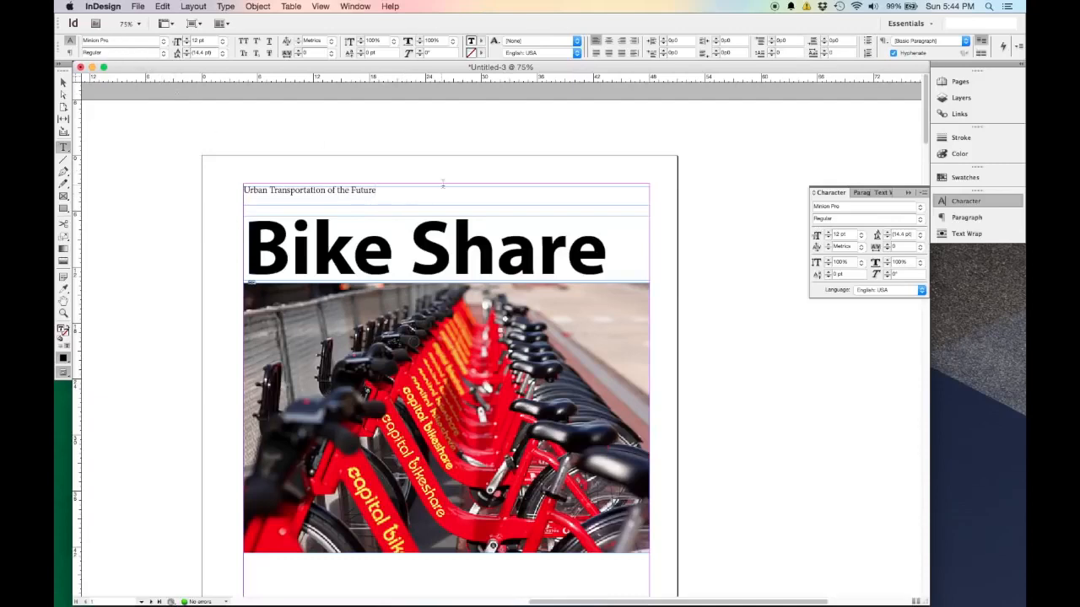
scroll(369, 190, "down", 3)
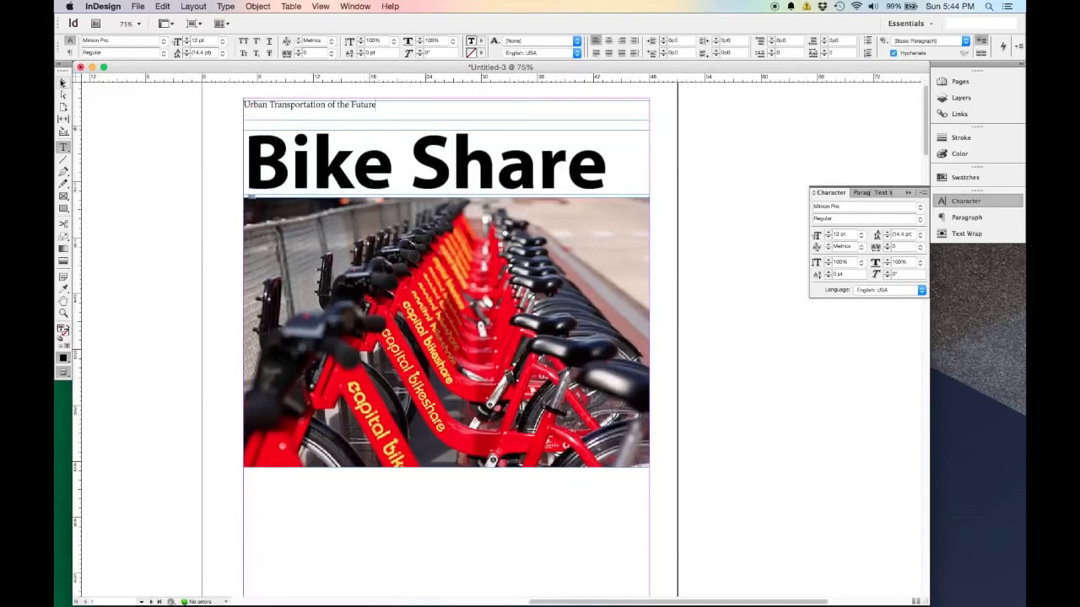
left_click(61, 81)
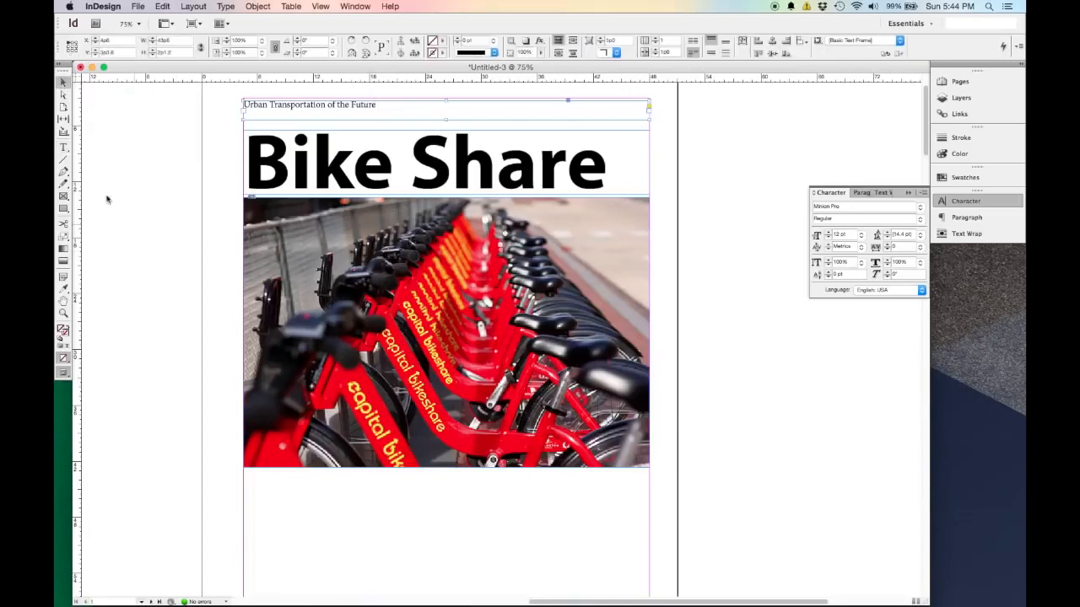
Step: Create a text frame spanning the margins just below the photo and begin its caption with "Washington DC has a very"
left_click(63, 147)
left_click_drag(243, 475, 651, 501)
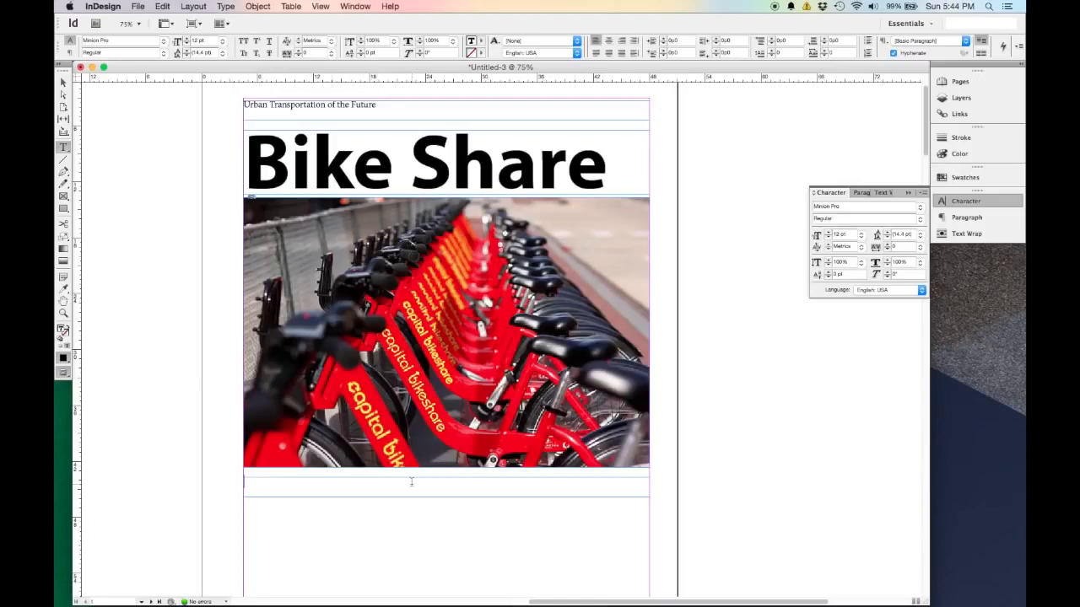
type("D")
type("Washing")
type("ton D")
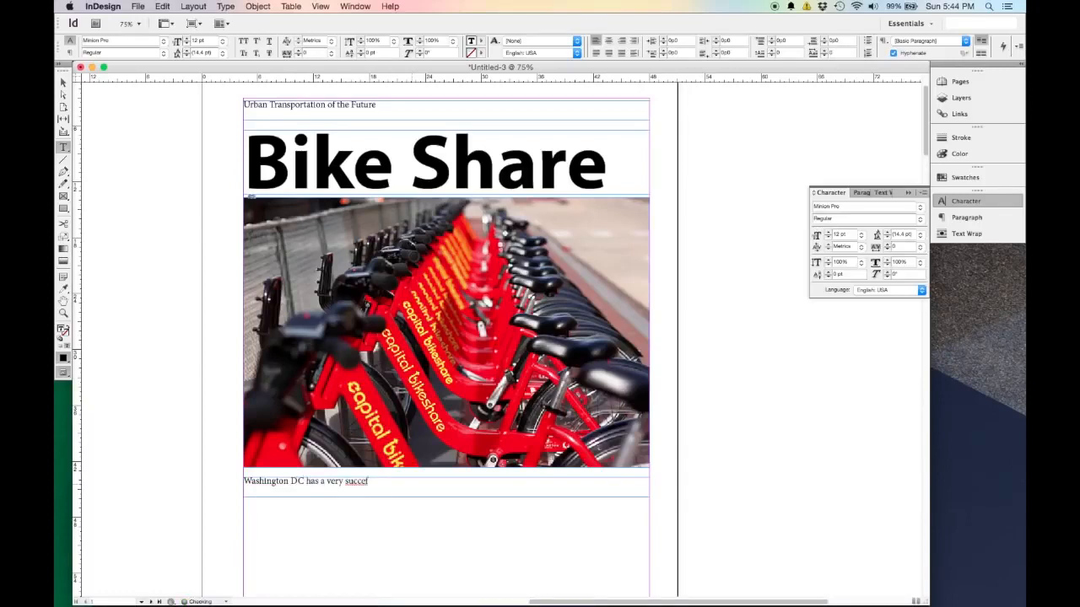
Step: Complete the caption to read "Washington DC has a very successful program" and deselect the frame
key("BackSpace")
key("BackSpace")
type("ul")
key("Left")
key("Left")
key("Left")
type("c")
key("Right")
key("Right")
key("Right")
key("Left")
key("BackSpace")
key("BackSpace")
type("gram")
left_click(62, 82)
left_click(172, 264)
Step: Try placing Bike Rider.jpg from the IMAGES folder in the empty area below the caption, and delete the placed image
scroll(172, 264, "down", 4)
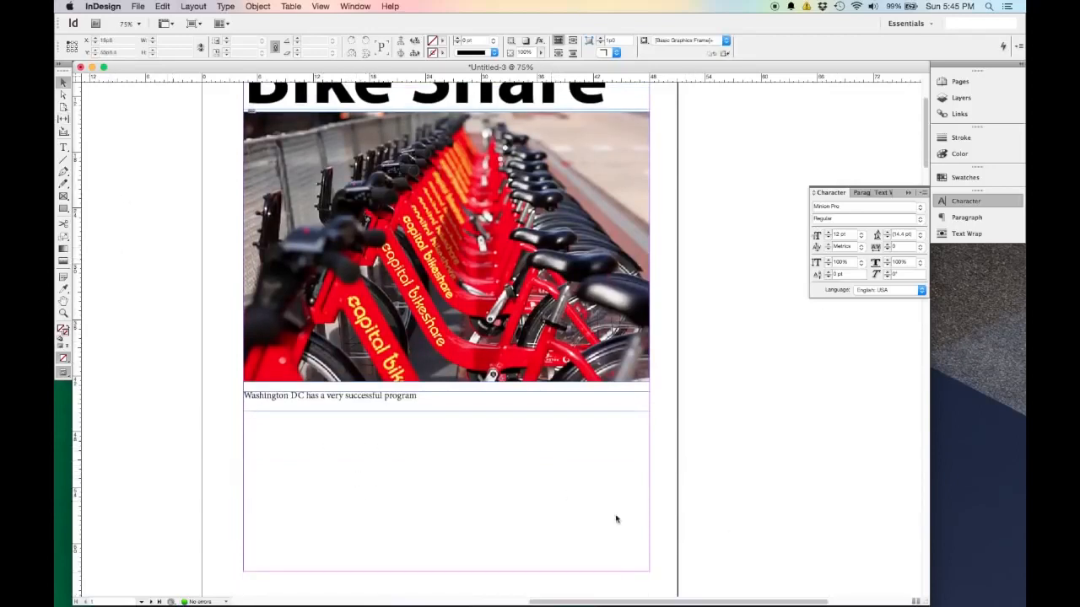
scroll(359, 481, "down", 2)
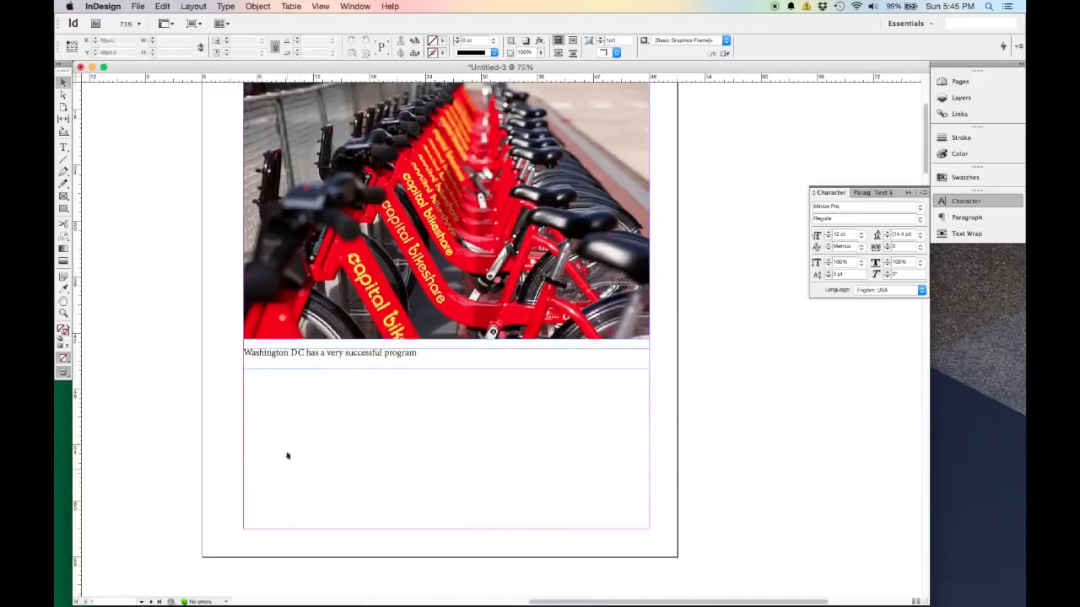
left_click(137, 6)
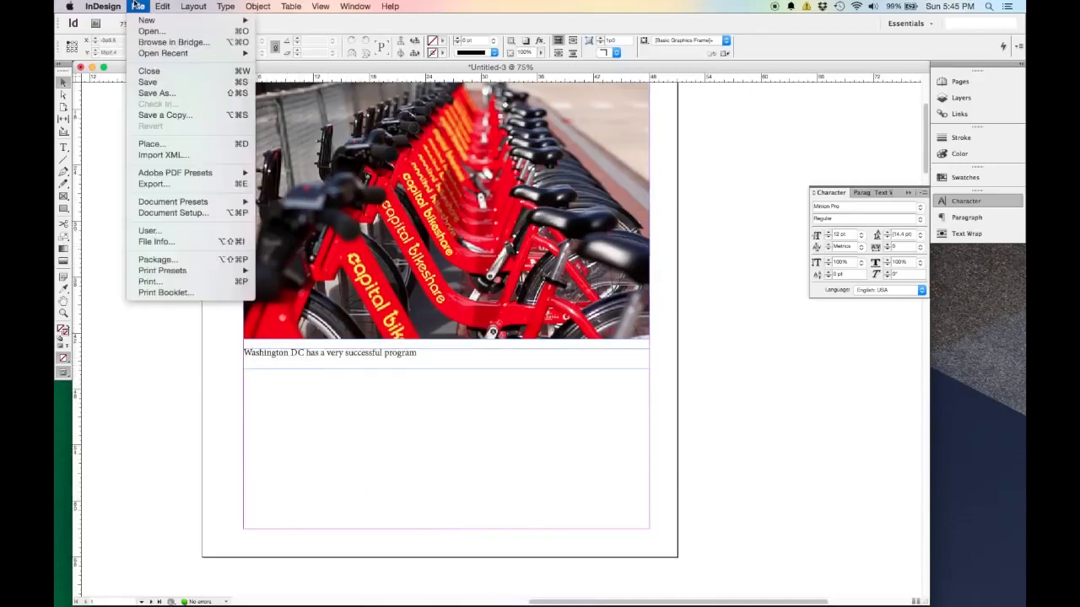
left_click(172, 144)
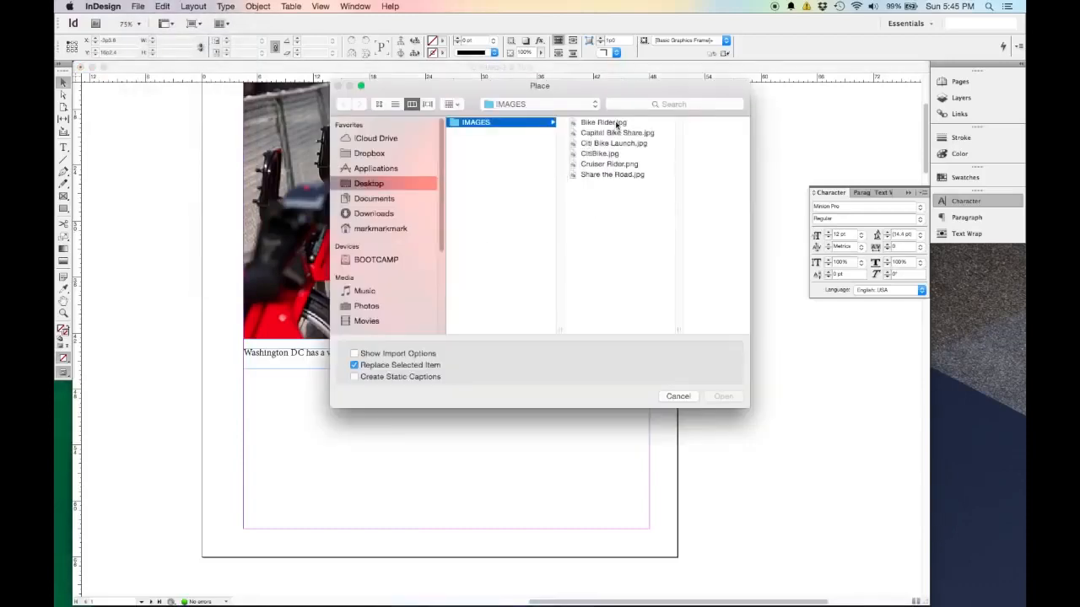
left_click(616, 123)
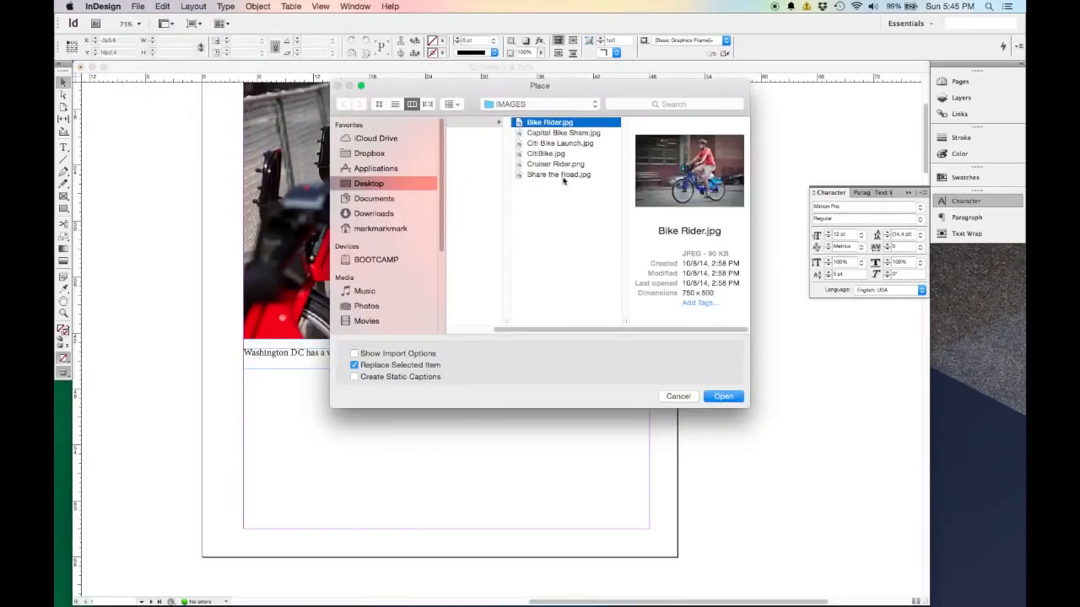
left_click(723, 396)
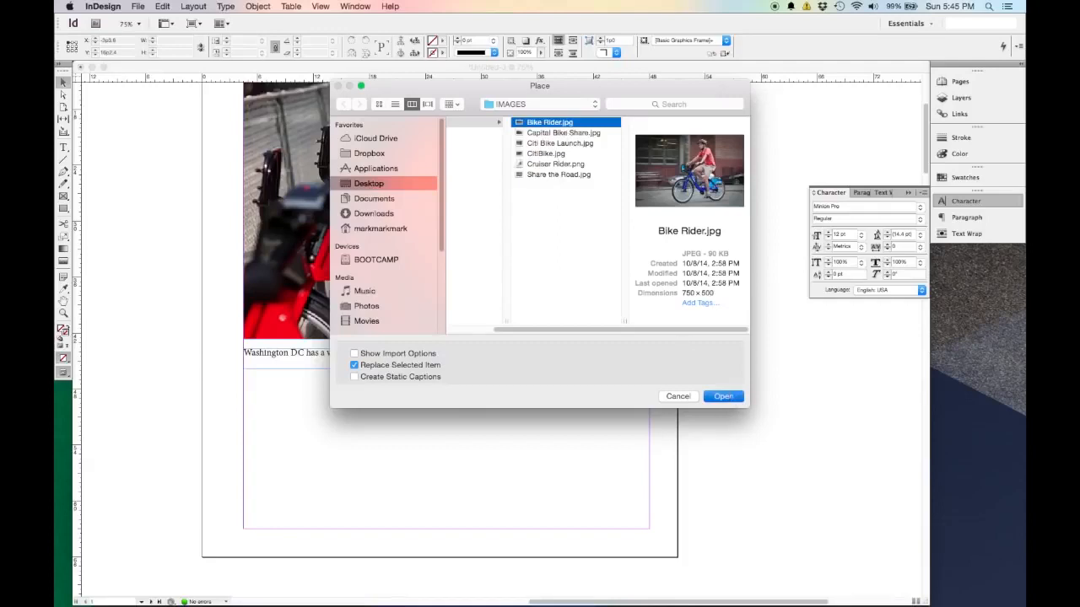
left_click(255, 410)
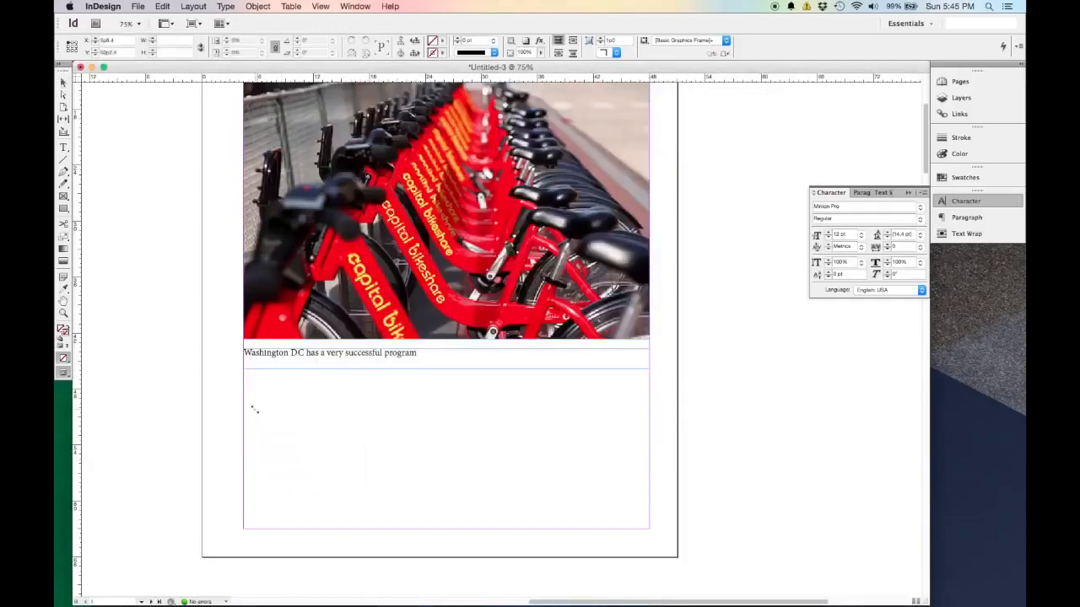
left_click_drag(530, 506, 430, 459)
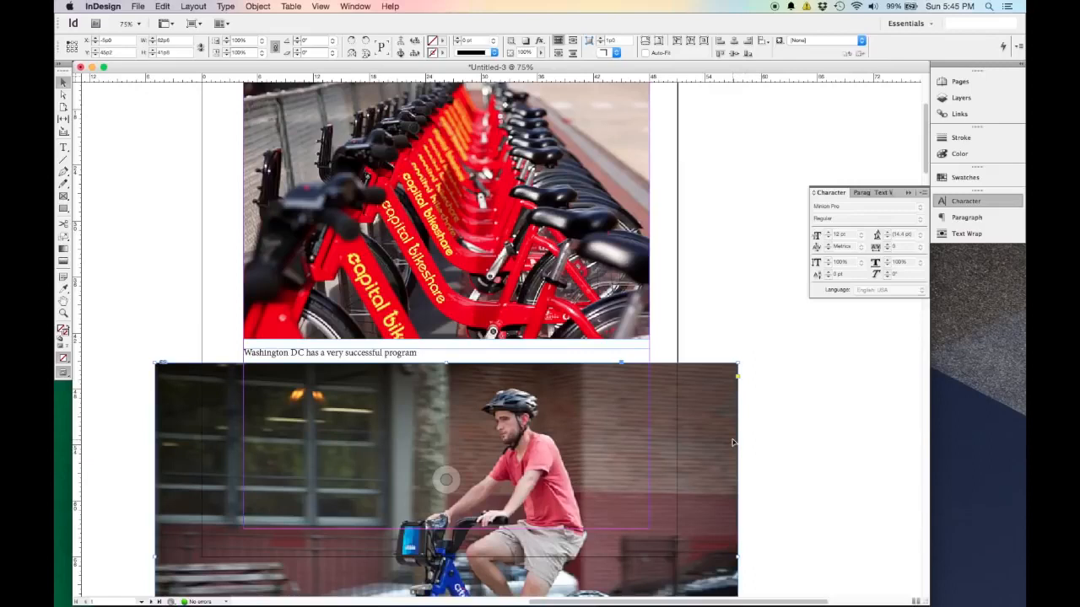
key("Delete")
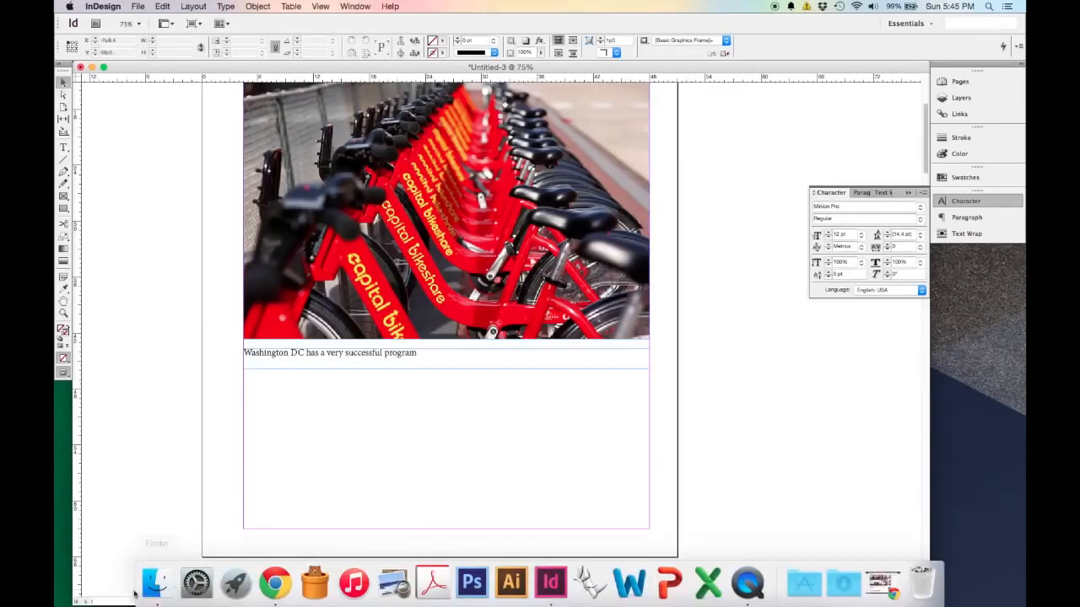
Step: In Finder, select Bike Rider.jpg, Share the Road.jpg and CitiBike.jpg together in the IMAGES folder and bring them into the InDesign document for placing
left_click(150, 583)
left_click_drag(393, 106, 818, 80)
left_click(781, 95)
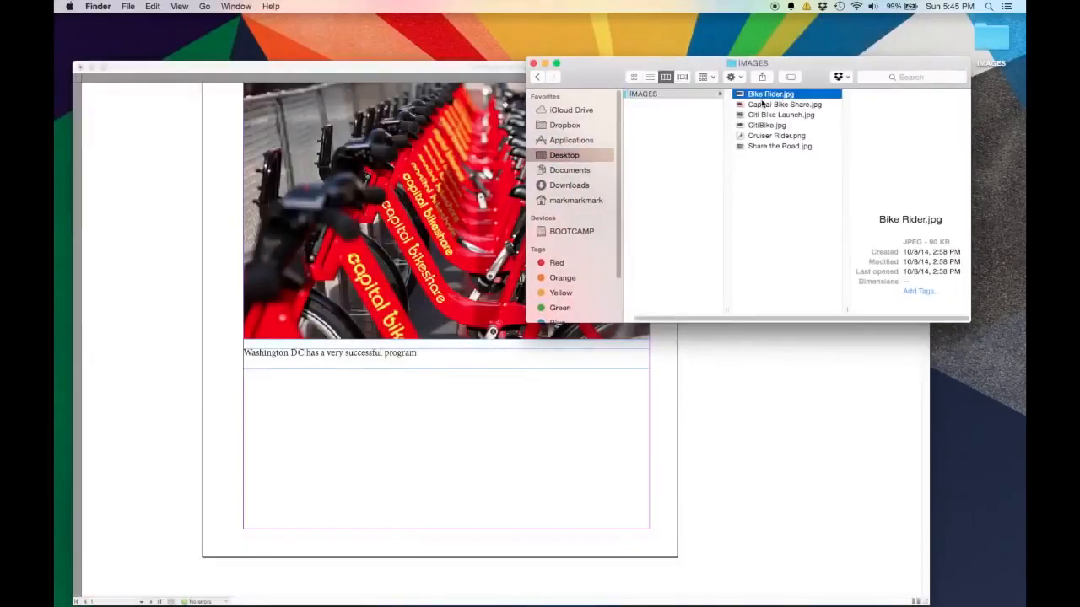
left_click(781, 146, "super")
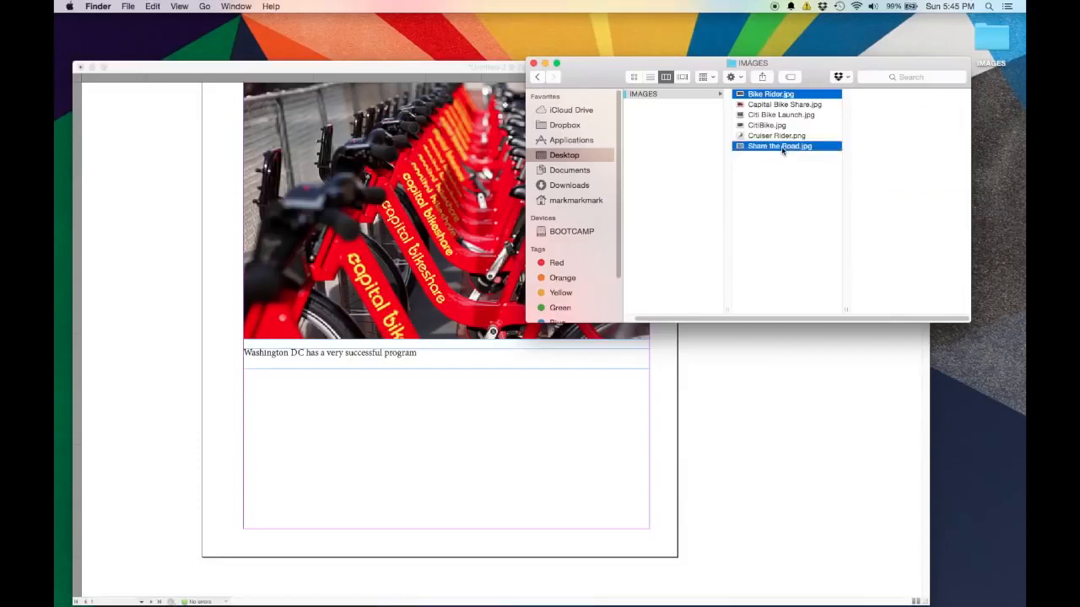
left_click(773, 126, "super")
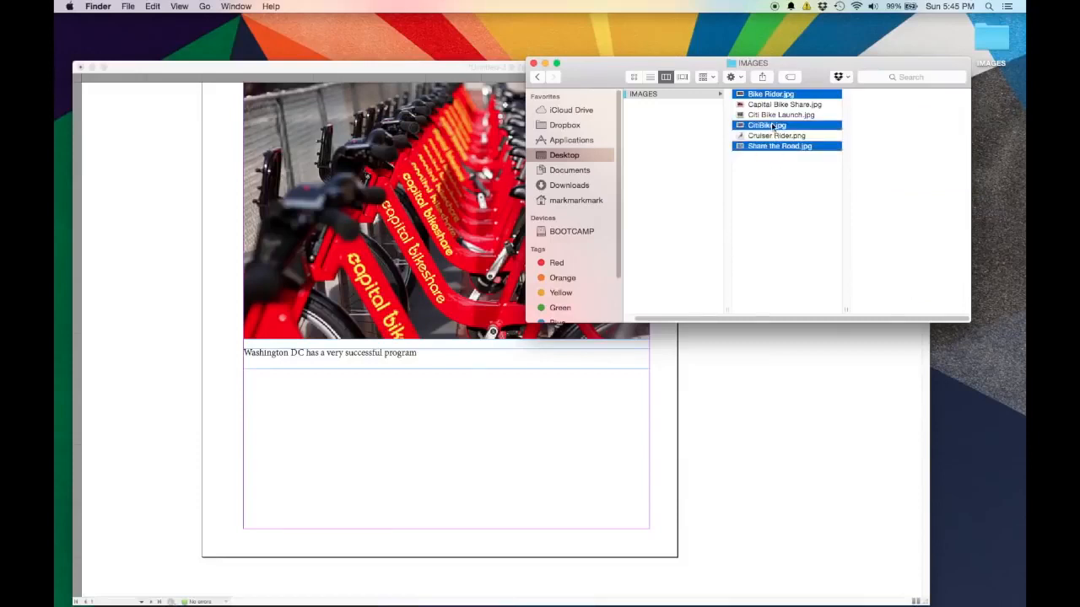
left_click_drag(797, 151, 398, 444)
left_click(413, 76)
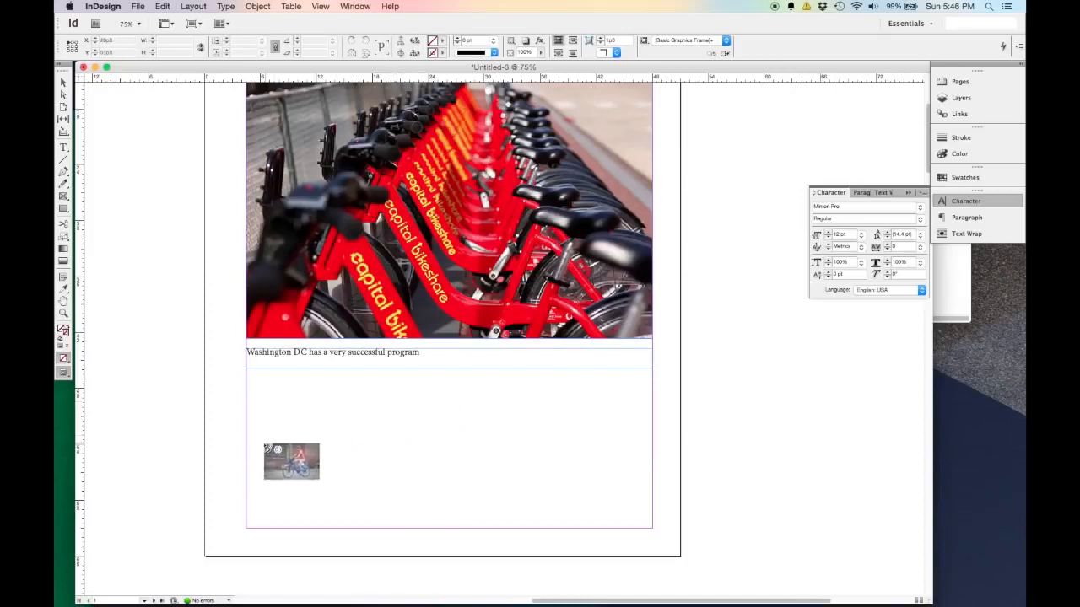
Step: Try placing the rider photo across the full margin width and the other two images in a two-column grid, and undo both placements
left_click_drag(246, 418, 654, 502)
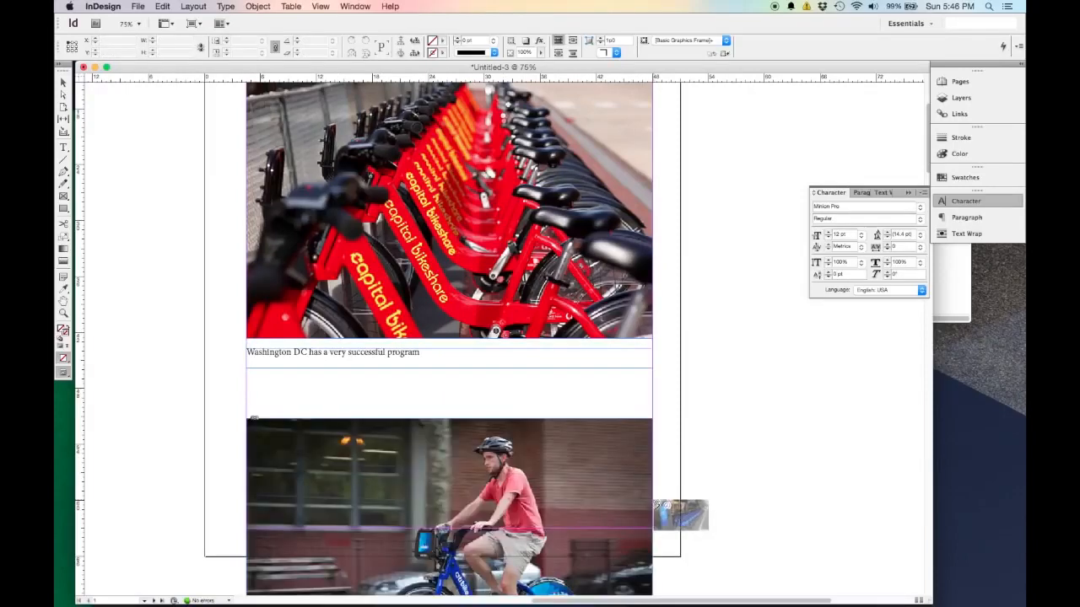
scroll(654, 502, "down", 3)
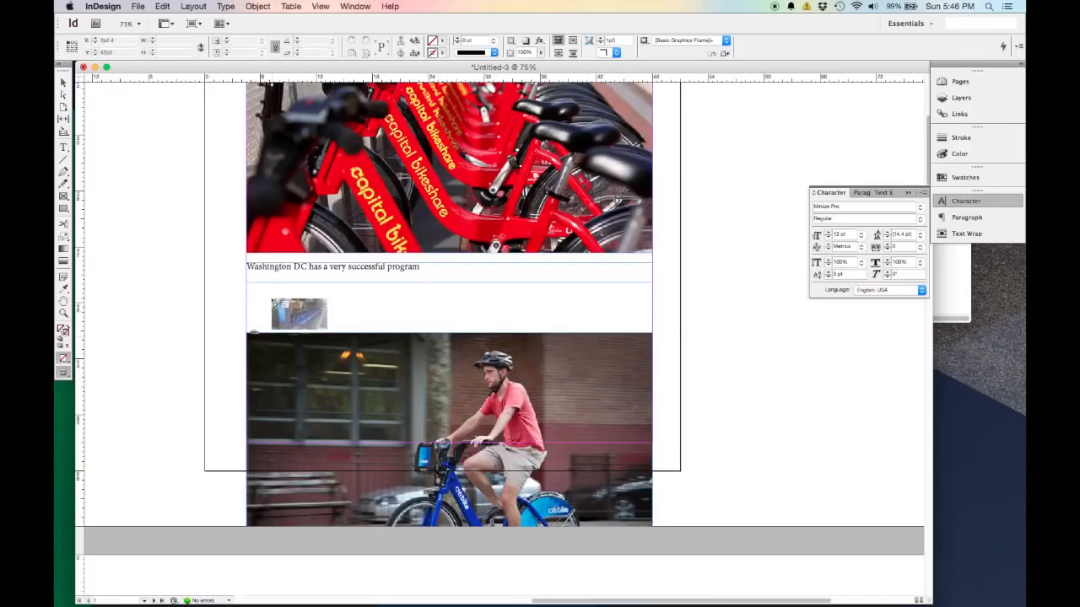
left_click_drag(247, 304, 656, 424)
key("Right")
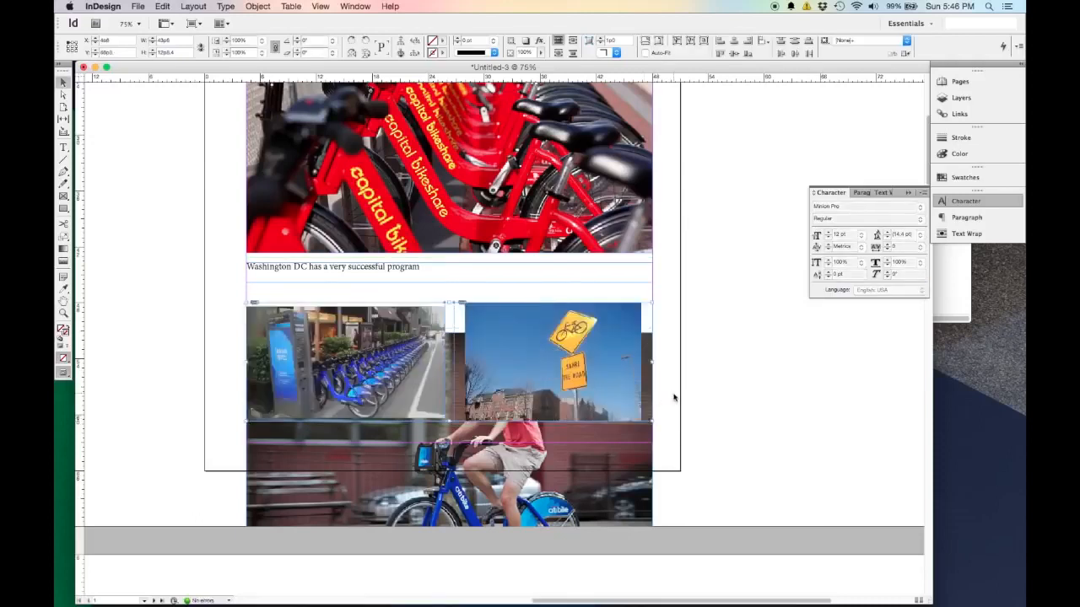
key("cmd+z")
key("super+z")
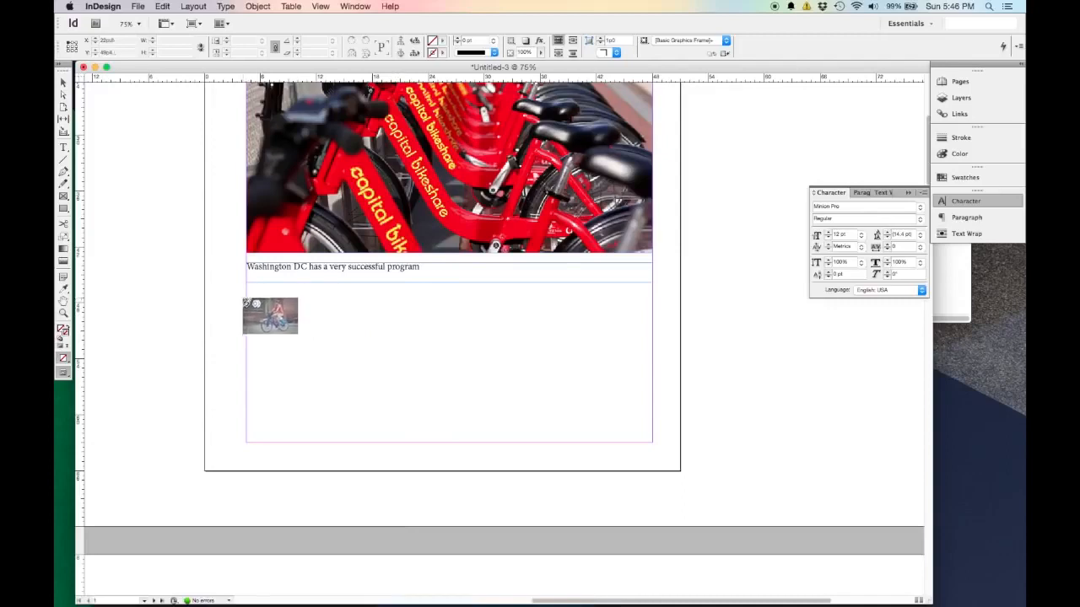
Step: Place the three images in one three-column row about 43p6 wide below the caption, and shorten their frames to the rider photo's height
left_click_drag(247, 294, 655, 402)
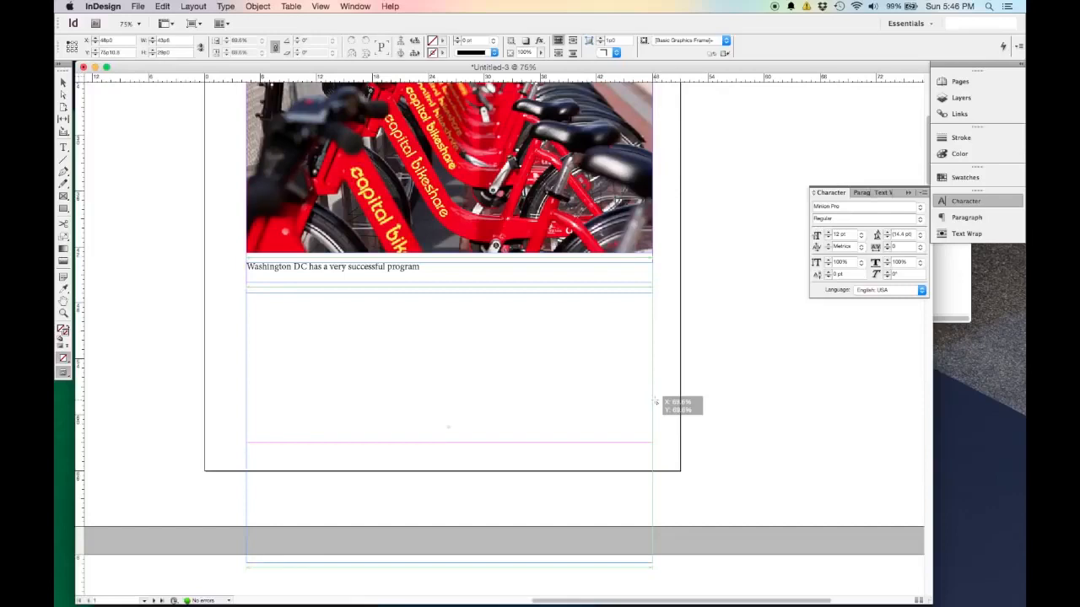
key("Right")
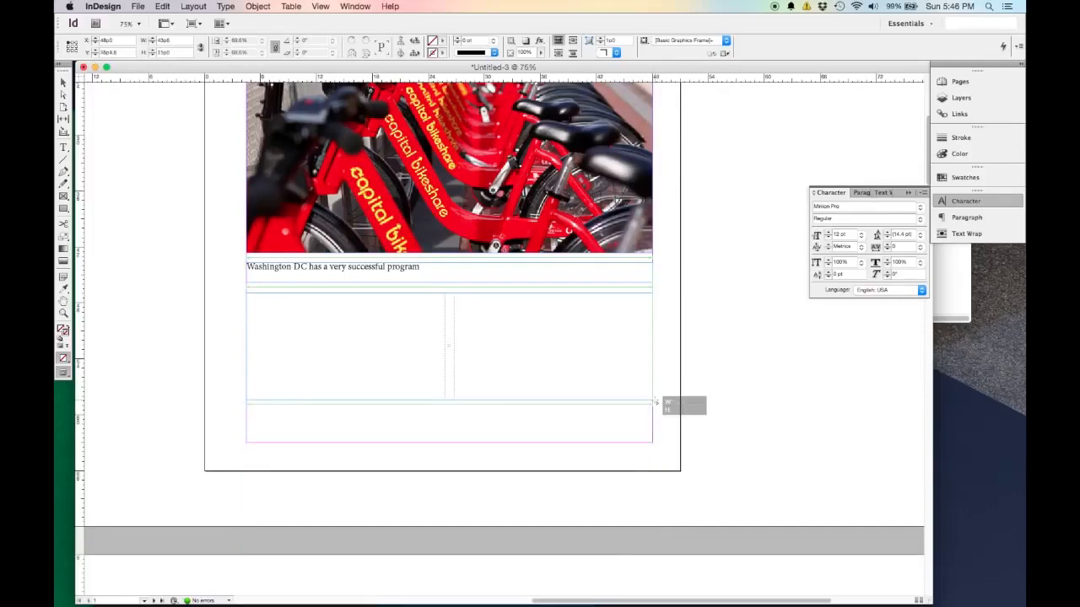
key("Right")
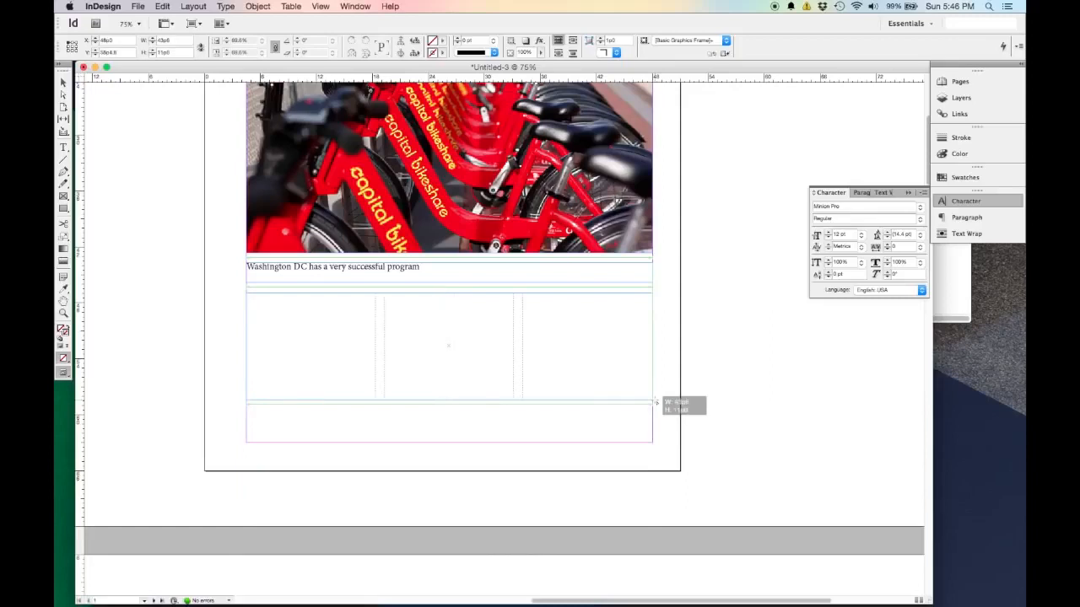
left_click_drag(654, 403, 654, 402)
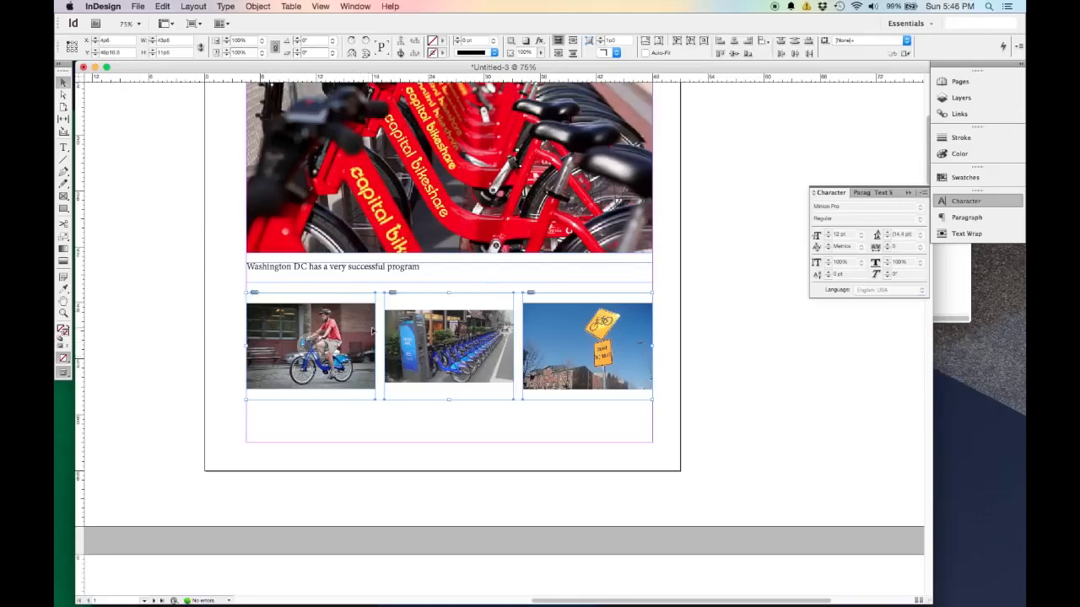
left_click_drag(451, 292, 451, 302)
left_click_drag(451, 398, 454, 390)
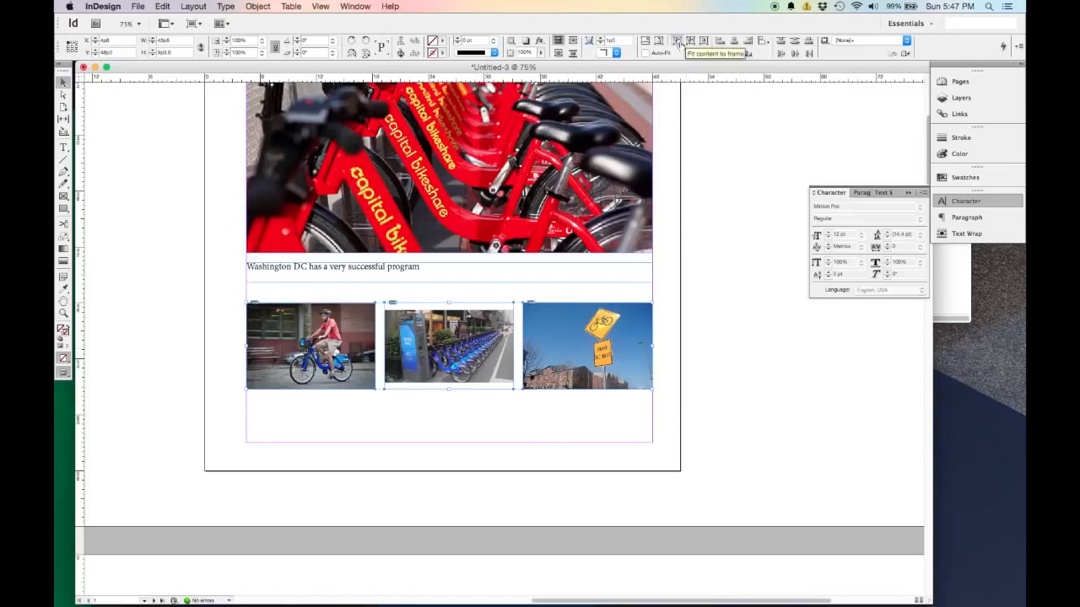
Step: Try fitting the content of the three picture frames to their frames, and undo the fitting
left_click(679, 44)
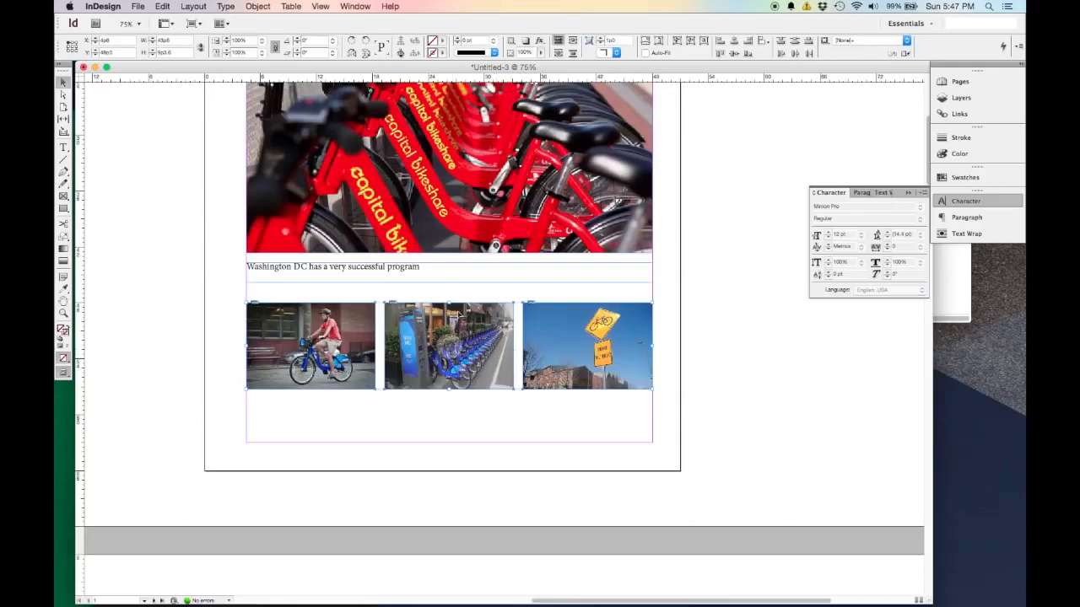
left_click(497, 413)
key("super+z")
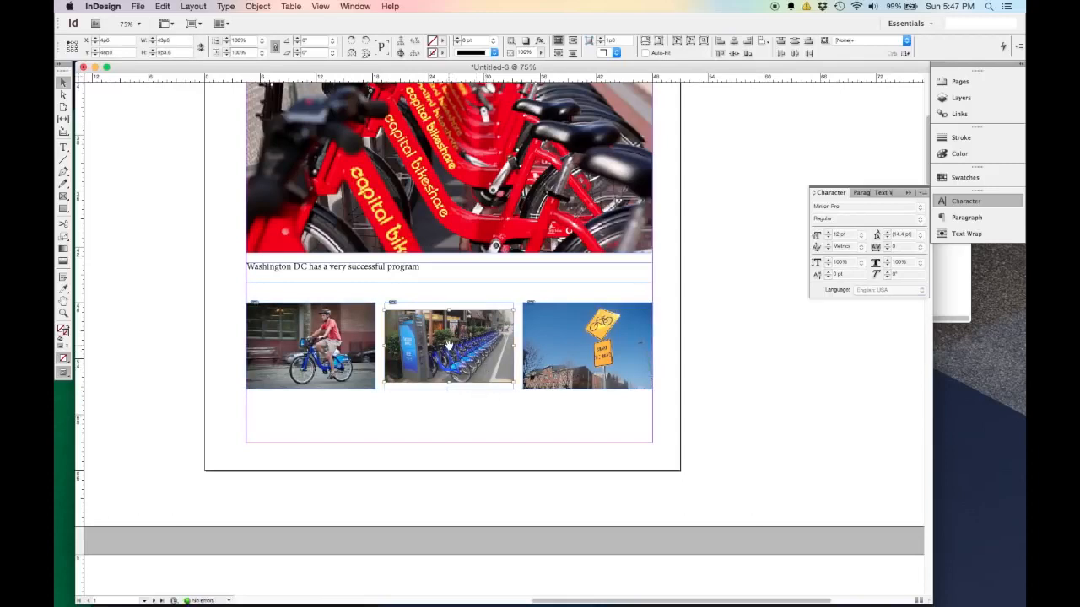
Step: Scale the CitiBike image inside the middle frame up to about 8.17% with the Scale tool so it fills the frame
left_click(449, 345)
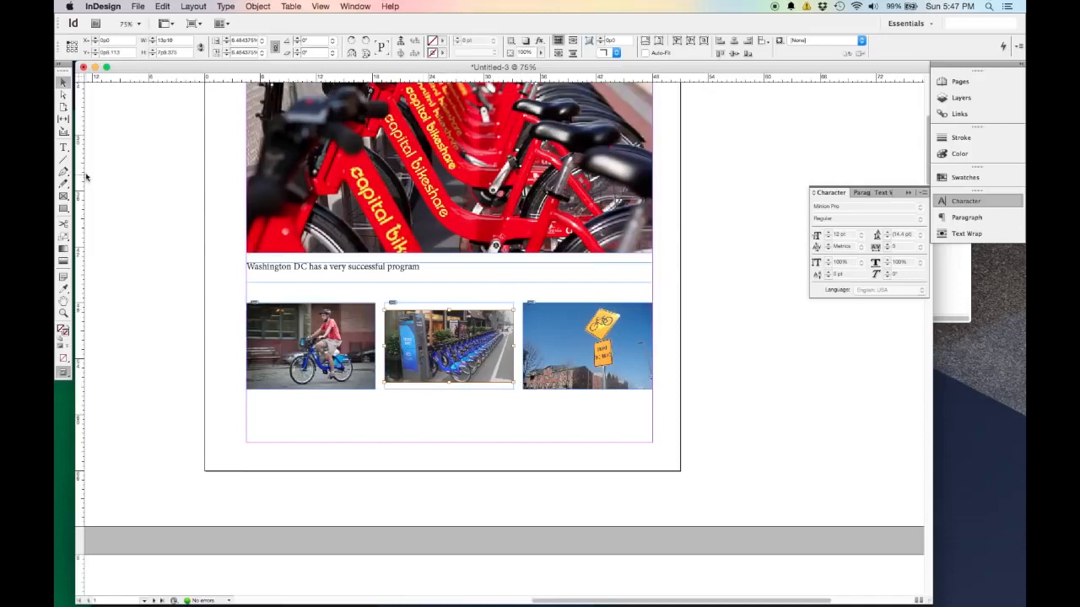
left_click(66, 238)
left_click_drag(543, 419, 569, 437)
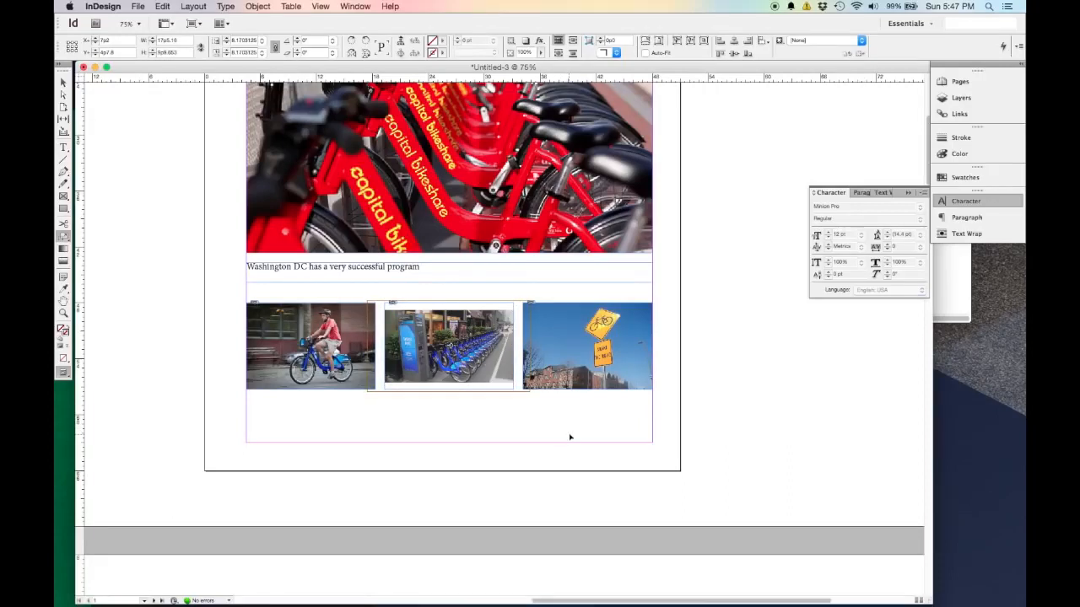
left_click_drag(569, 435, 569, 434)
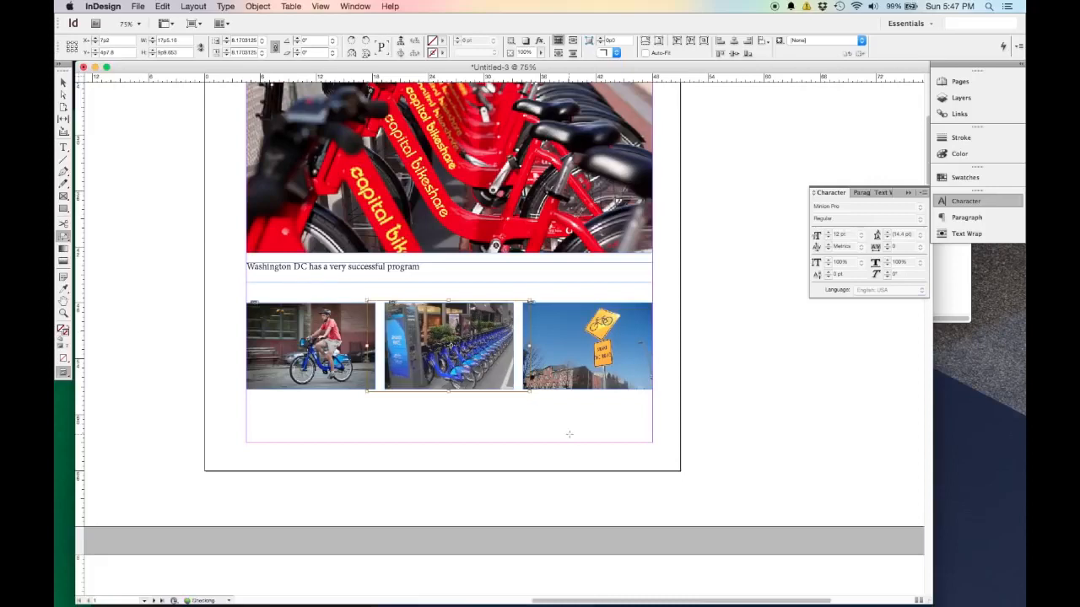
key("v")
Step: Select all three small pictures and move the row straight down to the page's bottom margin
left_click(571, 431)
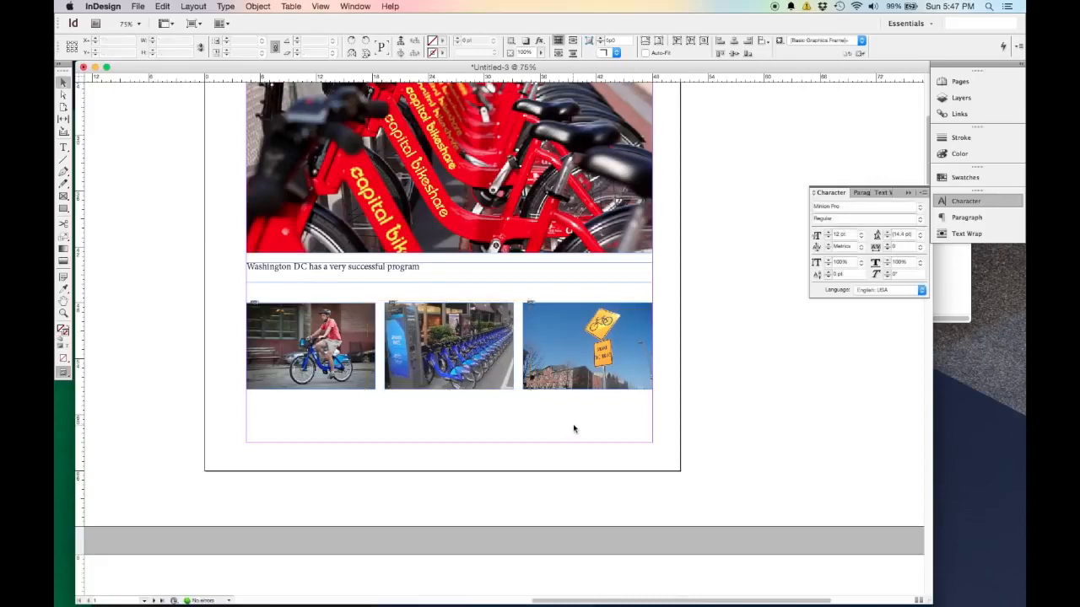
left_click_drag(598, 424, 293, 336)
left_click_drag(564, 376, 562, 427)
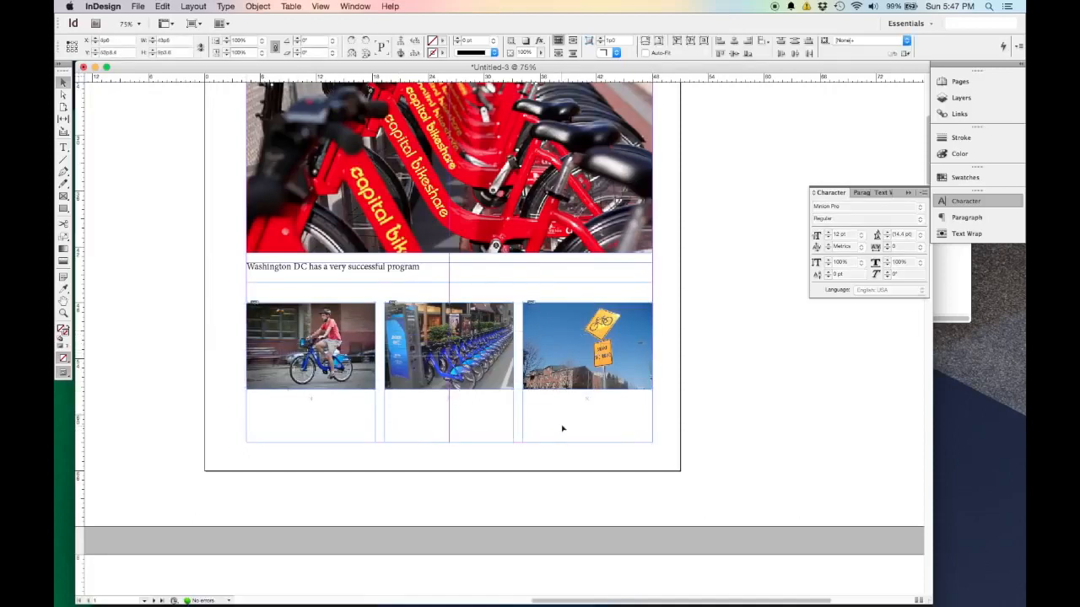
Step: Move the "Urban Transportation of the Future" frame up to the top margin and shorten it to the height of its text line
scroll(749, 372, "up", 3)
scroll(747, 374, "down", 1)
scroll(747, 375, "up", 4)
scroll(747, 376, "down", 3)
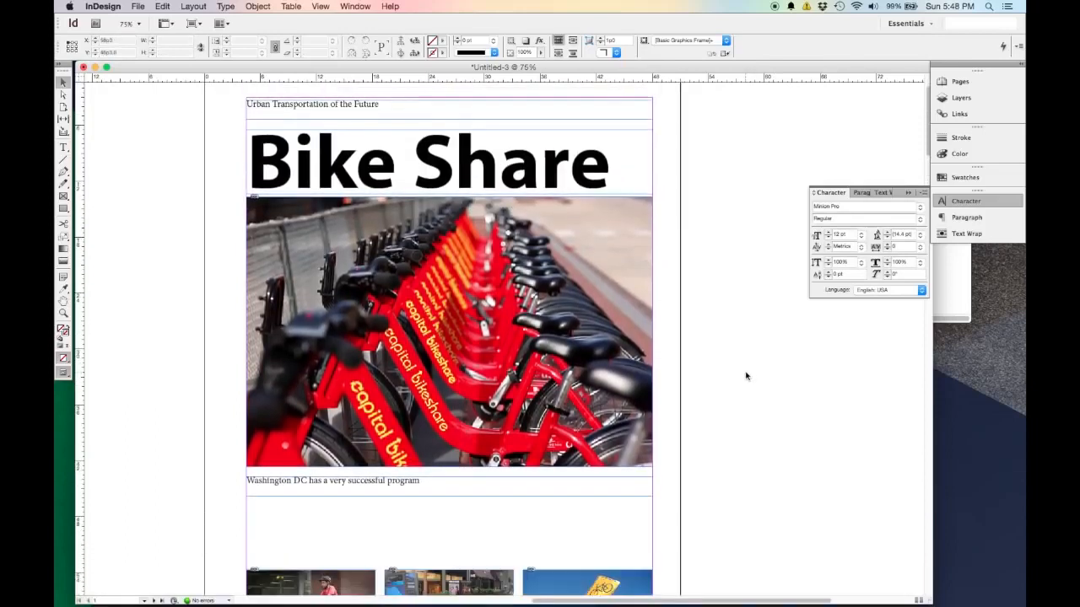
scroll(400, 475, "up", 2)
left_click_drag(434, 112, 435, 109)
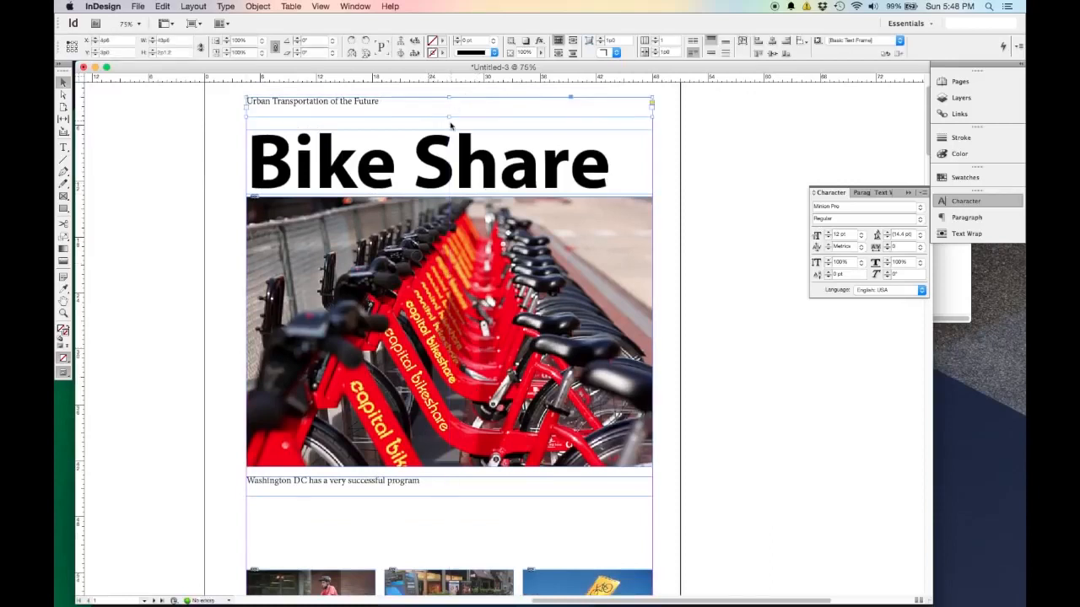
left_click_drag(449, 117, 450, 106)
Step: Move the "Bike Share" headline frame up, leaving a small gap beneath the tagline frame
left_click_drag(482, 161, 480, 139)
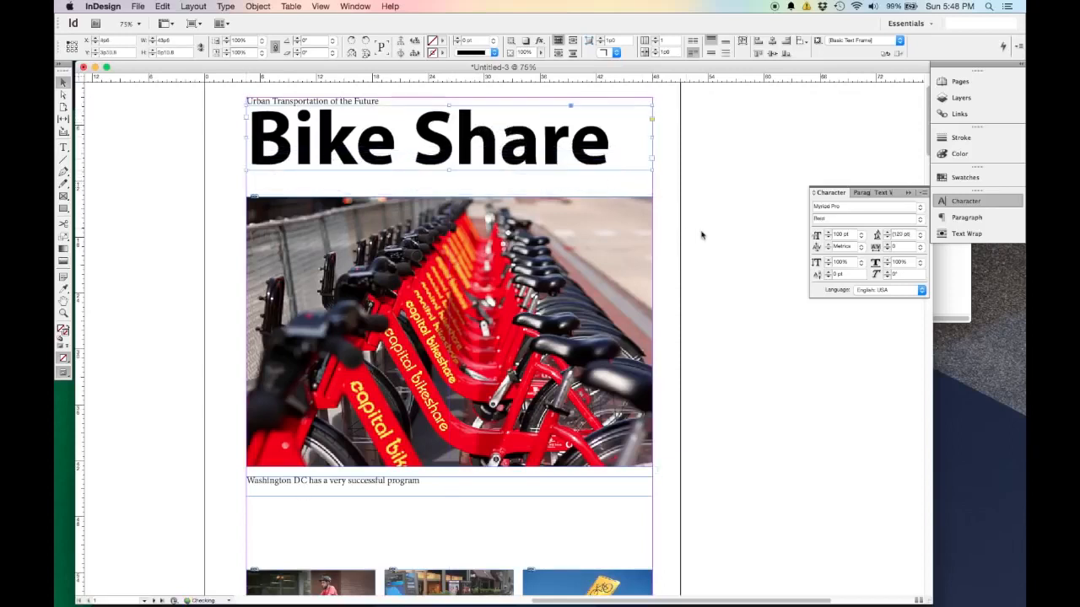
left_click(579, 174)
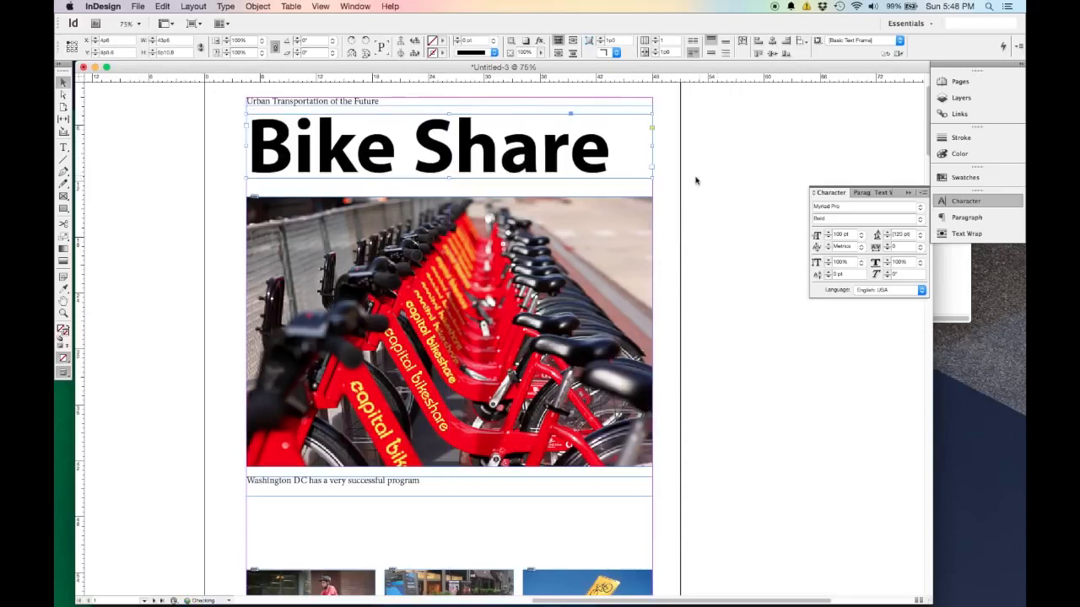
Step: Extend the tagline frame's lower edge down to the "Bike Share" frame and set its text to 18 pt
left_click(446, 106)
left_click_drag(447, 106, 449, 114)
triple_click(344, 102)
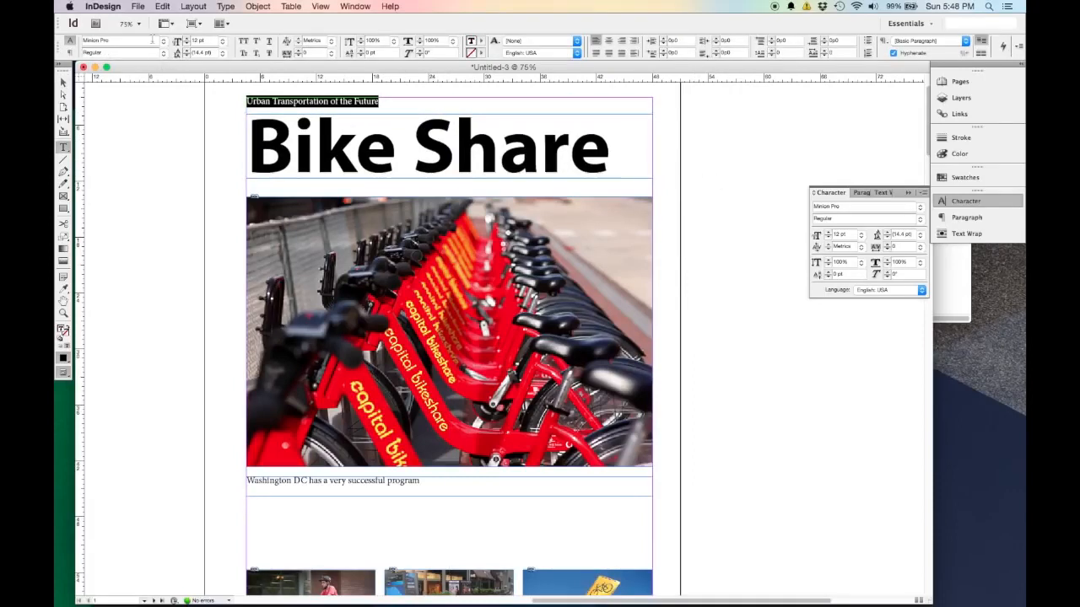
left_click(187, 39)
left_click(187, 39)
left_click(187, 39)
left_click(186, 39)
left_click(187, 39)
left_click(186, 39)
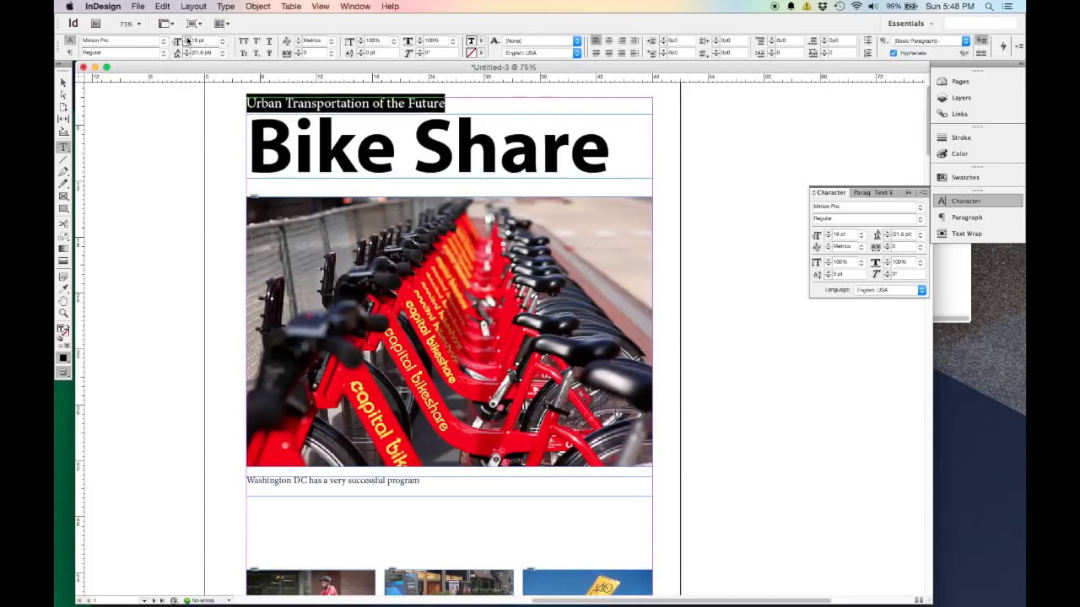
left_click(62, 81)
left_click(180, 220)
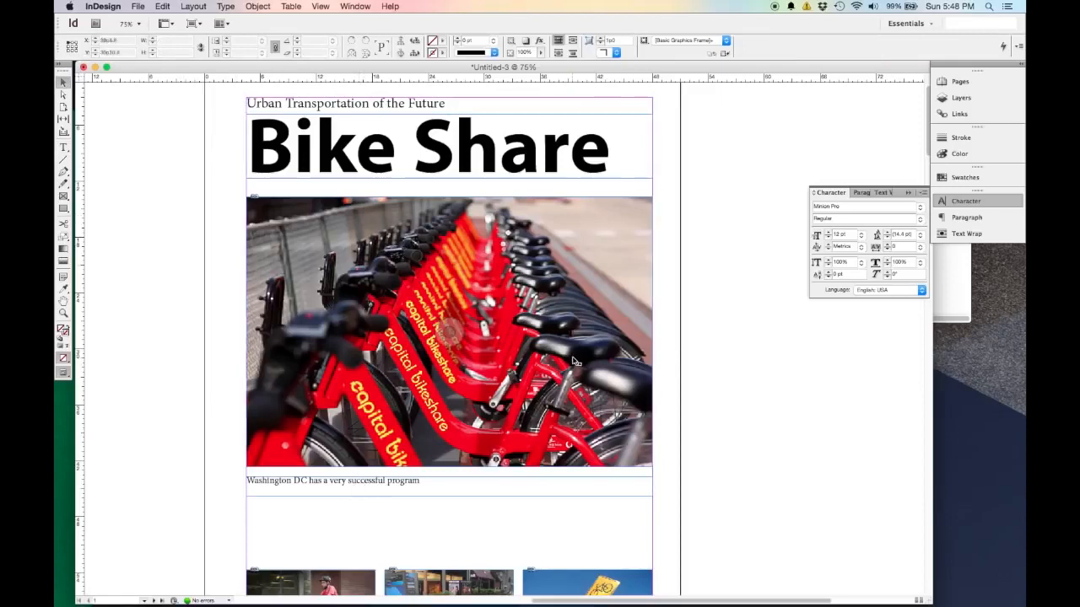
Step: Move the main photo up close beneath the headline frame and its caption up close beneath the photo, leaving small gaps
left_click_drag(577, 390, 576, 379)
left_click_drag(514, 492, 515, 479)
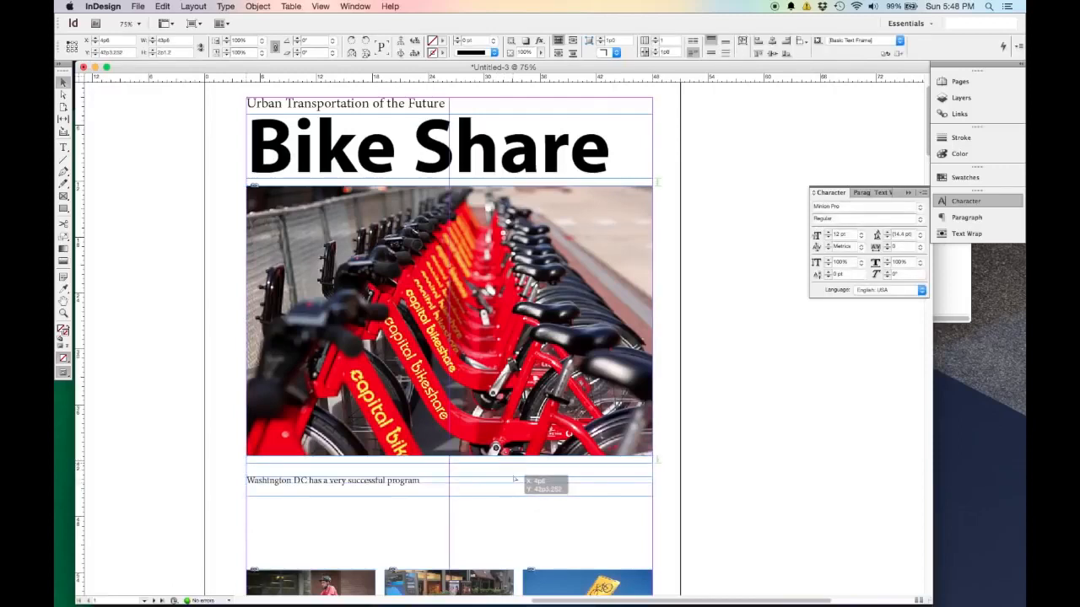
mouse_move(515, 479)
left_mouse_down()
mouse_move(517, 491)
mouse_move(515, 482)
left_mouse_up()
left_click_drag(515, 483, 516, 481)
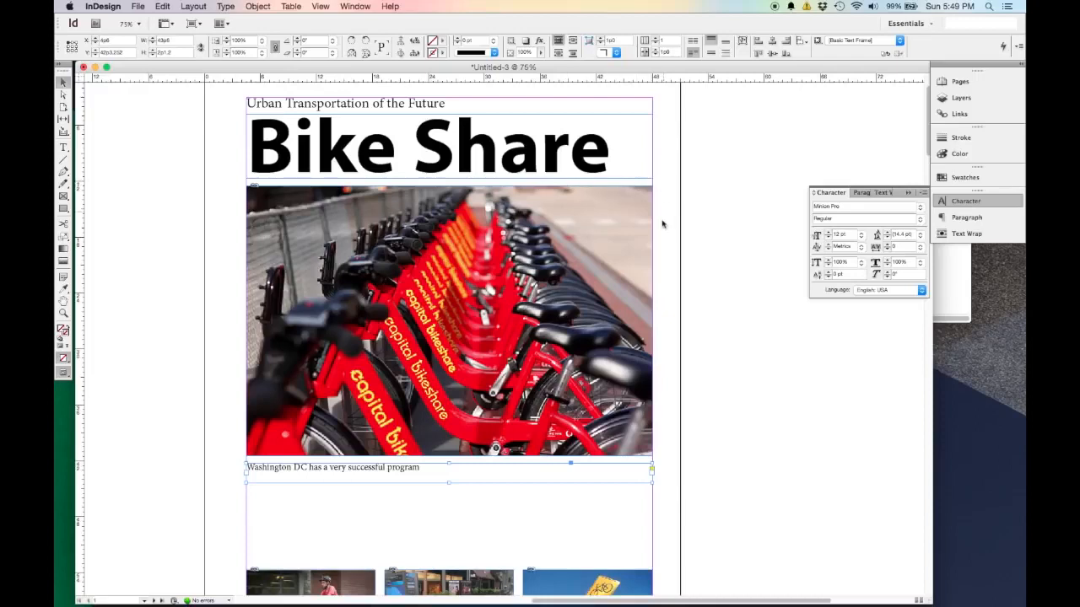
Step: Shorten the "Washington DC has a very successful program" caption frame to the height of its text line
scroll(661, 227, "down", 3)
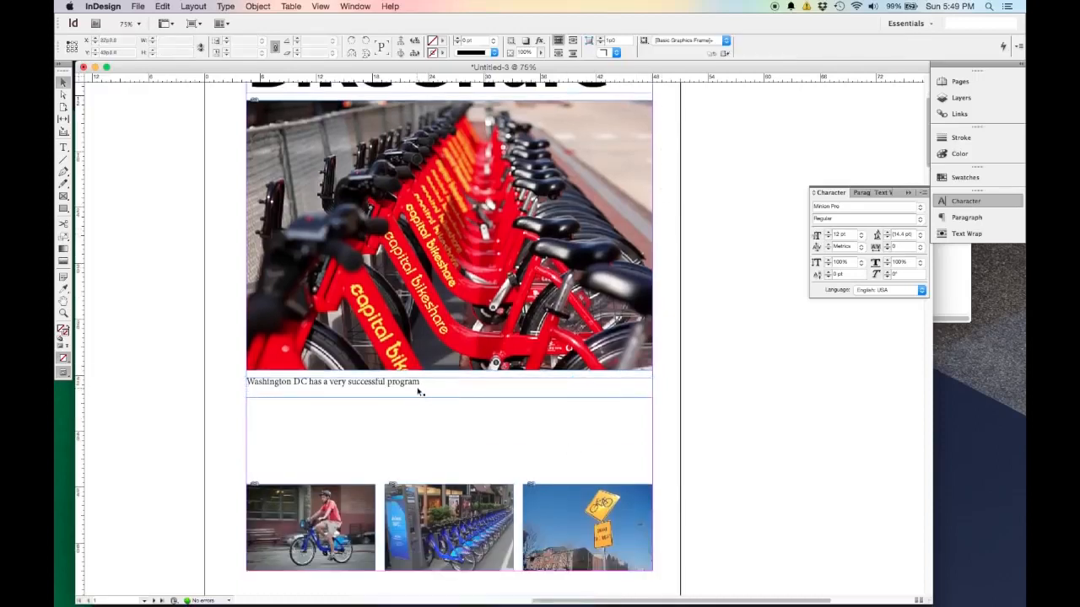
left_click_drag(451, 398, 450, 389)
left_click(188, 337)
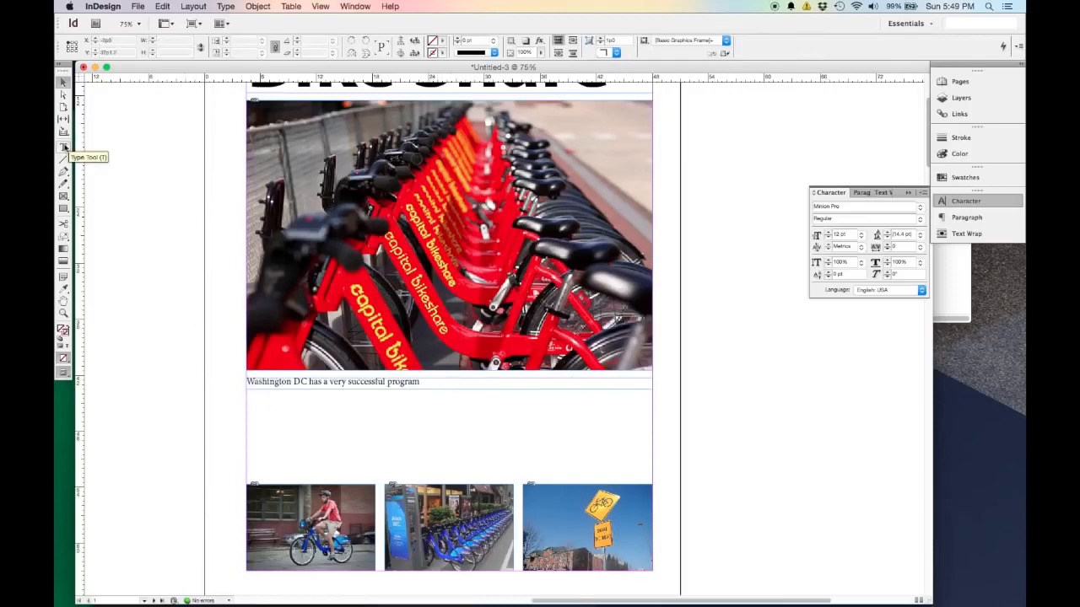
Step: Draw three linked text columns, about 43p6 wide by 7p9 high overall, between the caption and the picture row, margin to margin
left_click(64, 148)
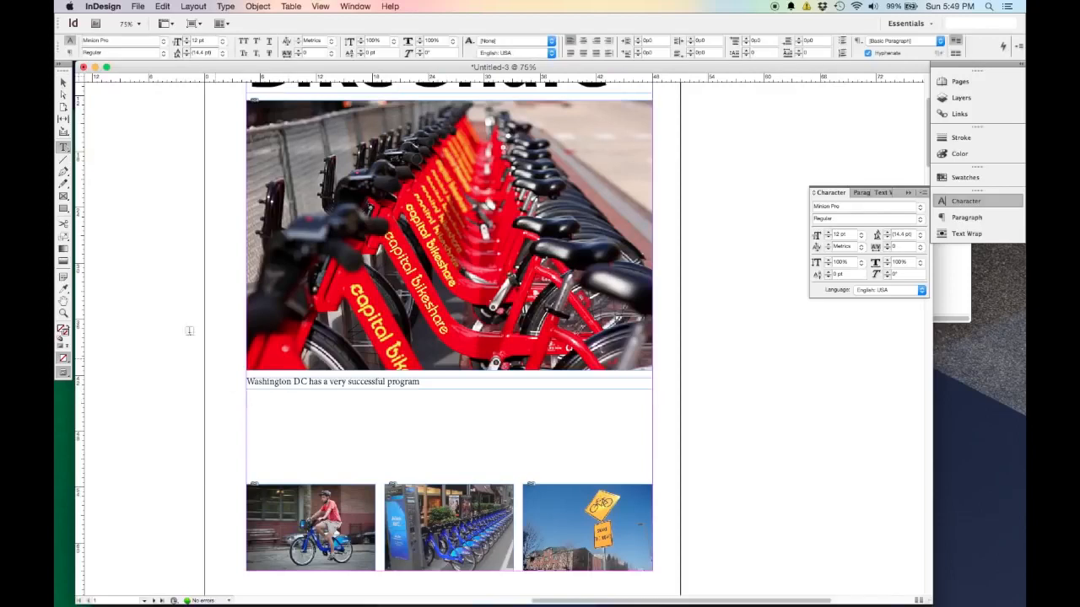
left_click_drag(247, 396, 655, 473)
key("Right")
key("Right")
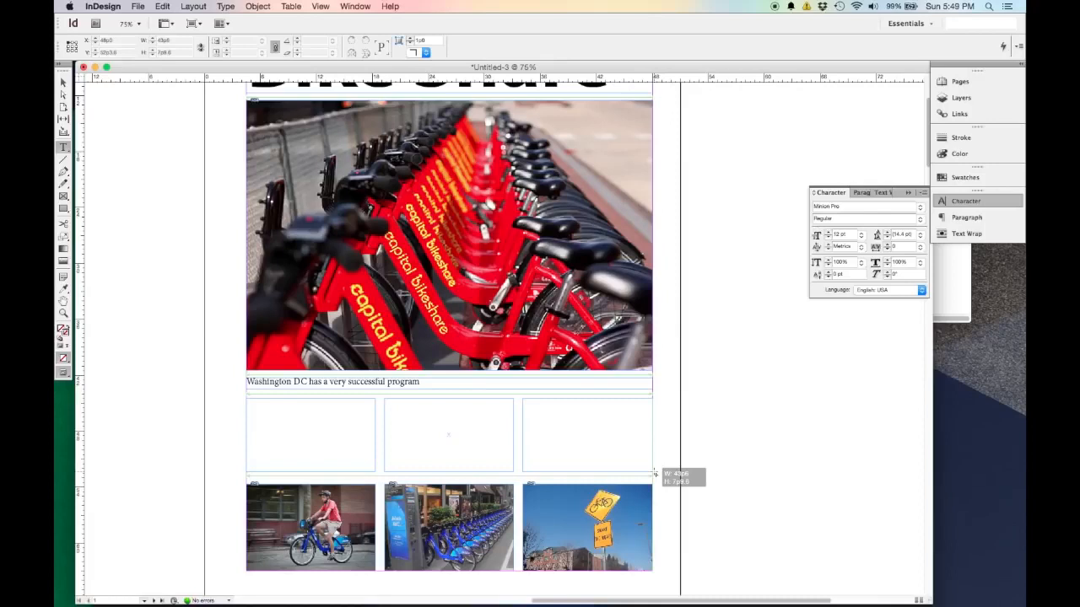
left_click_drag(655, 473, 654, 473)
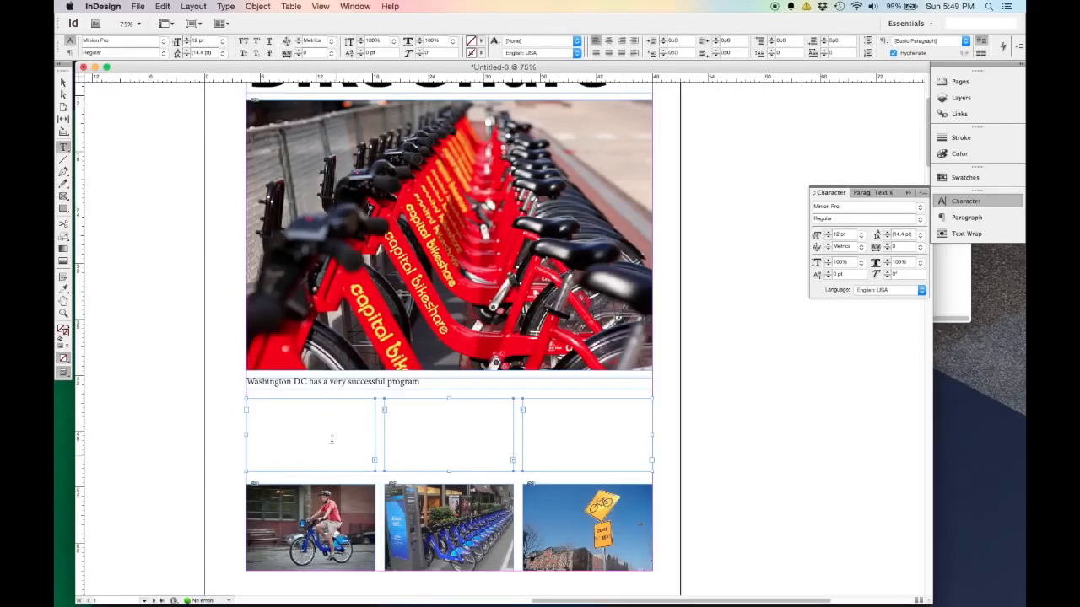
Step: Fill the three linked text columns with placeholder text
left_click(62, 82)
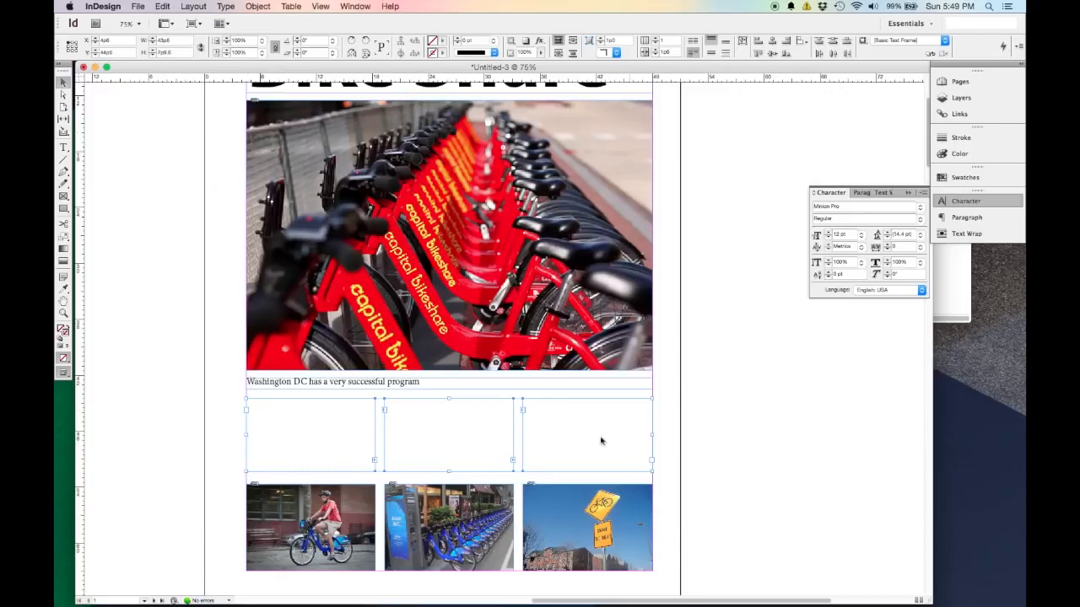
left_click(138, 6)
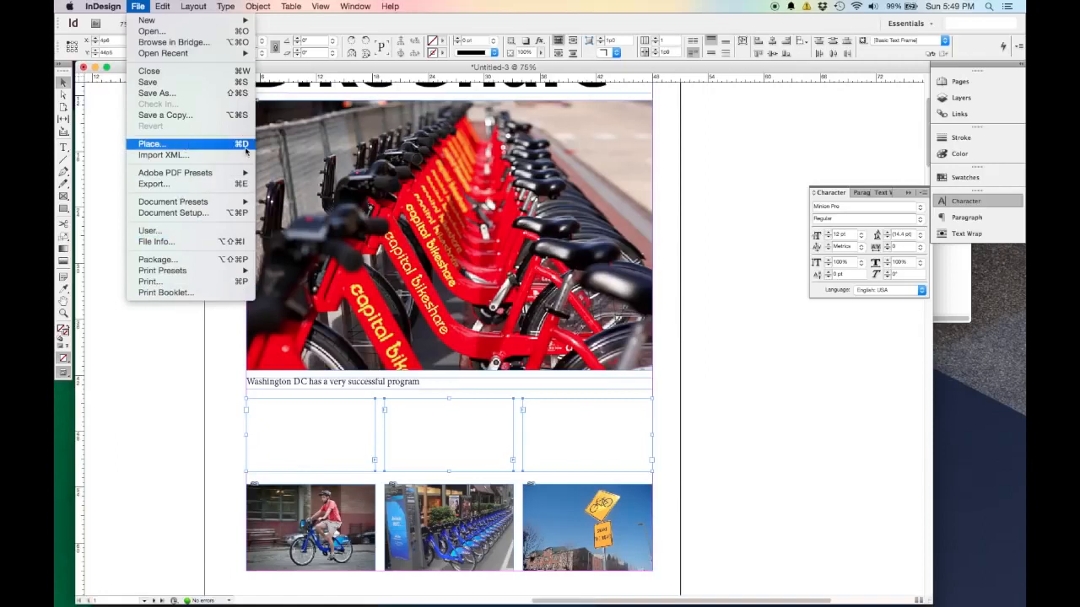
left_click(138, 7)
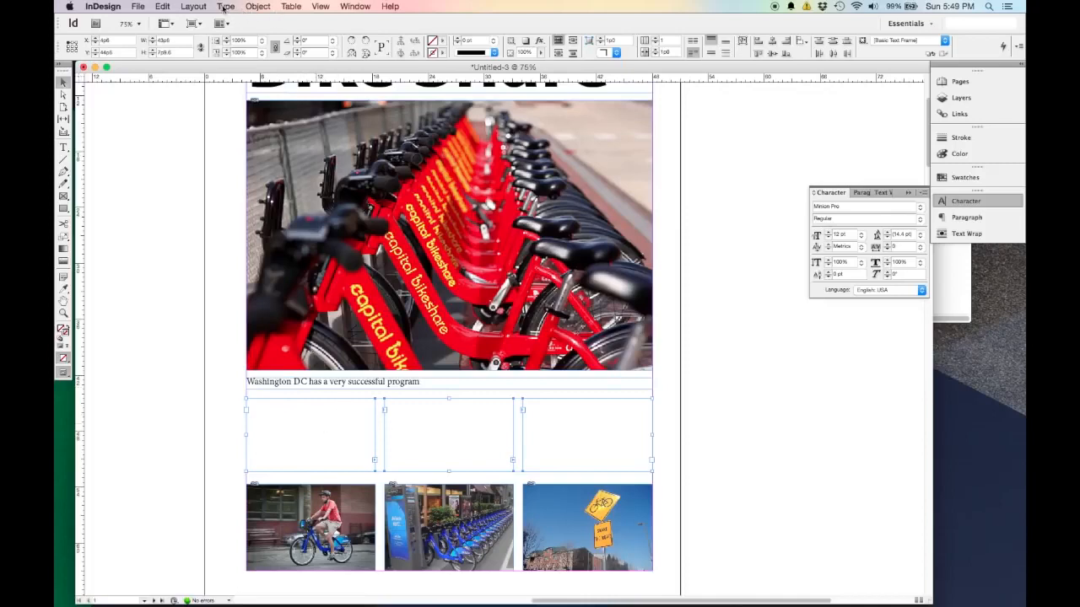
left_click(225, 7)
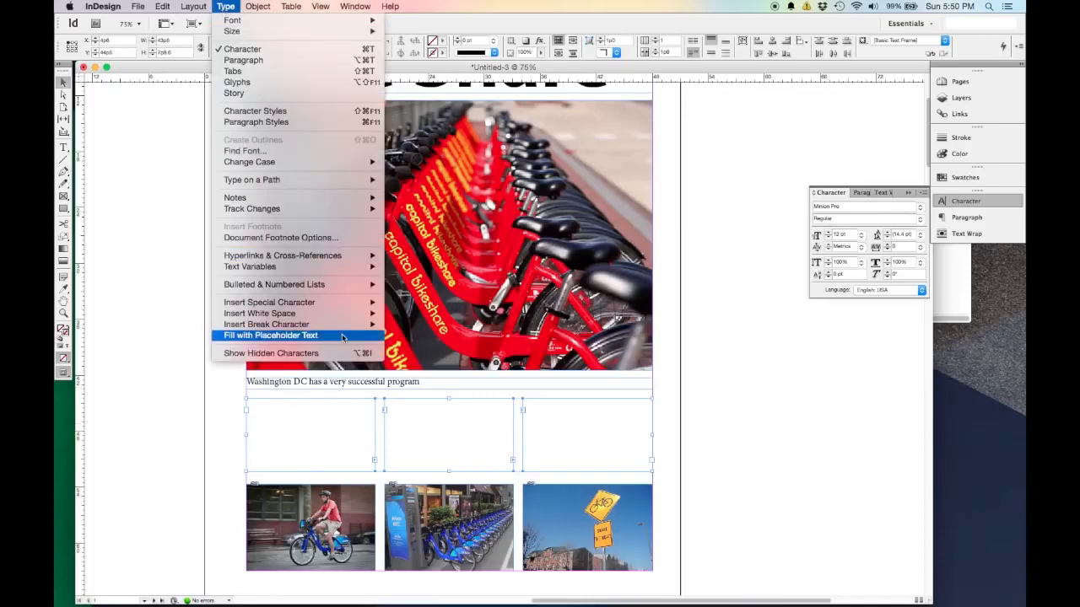
left_click(271, 335)
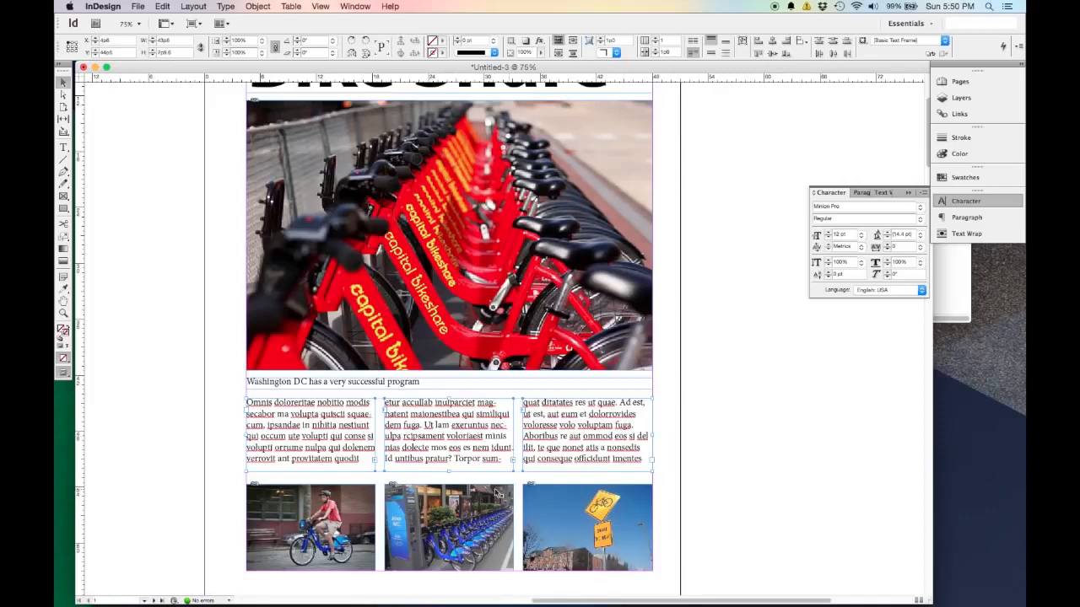
Step: Extend the three text columns down to about 8p5 high and fill their remaining space with placeholder text
left_click_drag(449, 471, 455, 475)
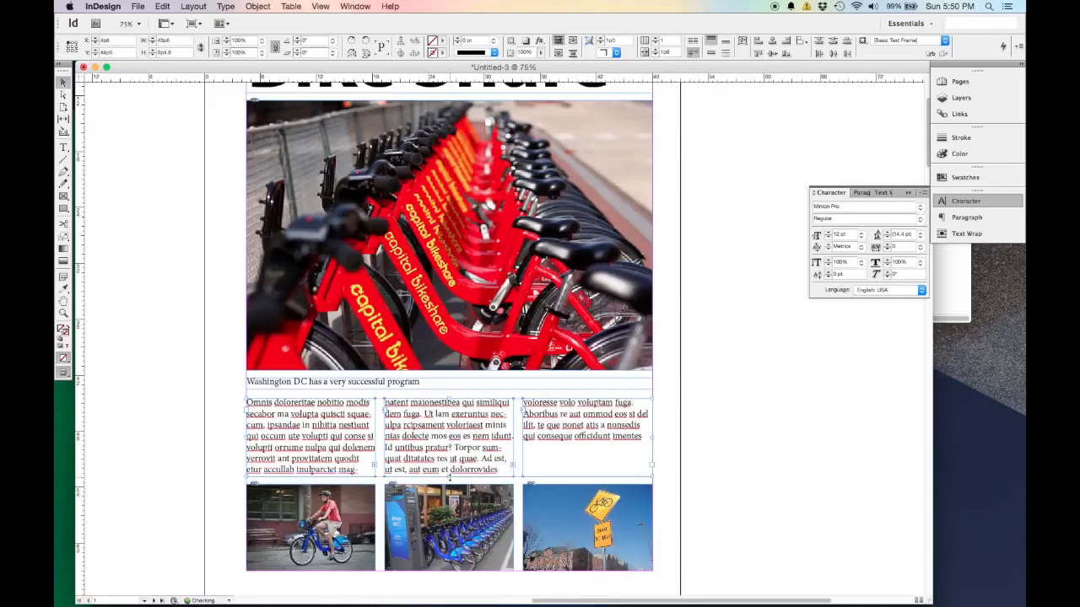
left_click(594, 460)
left_click(188, 422)
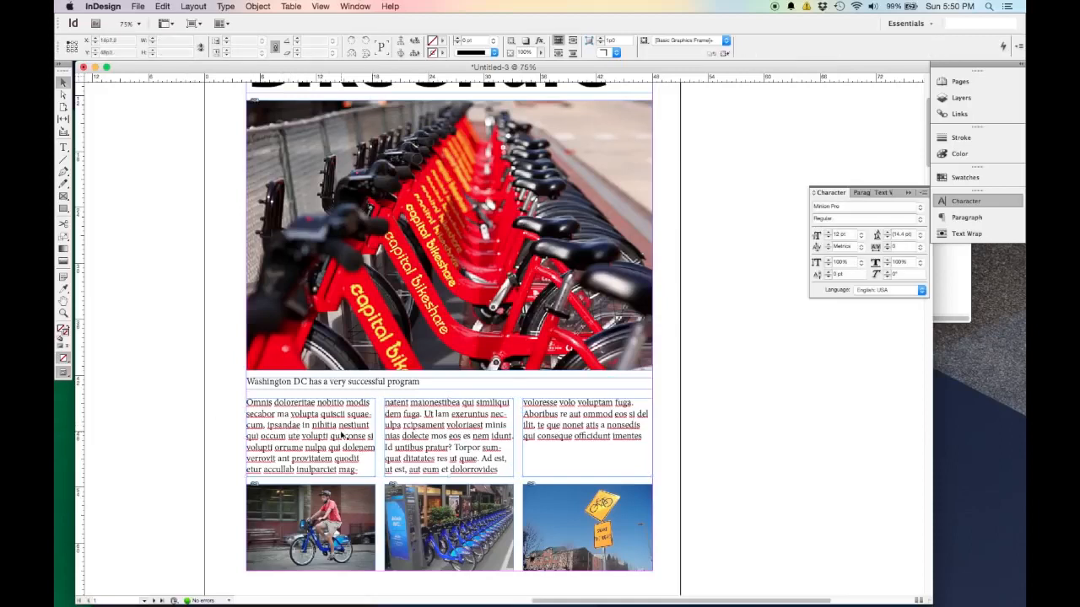
left_click(577, 439)
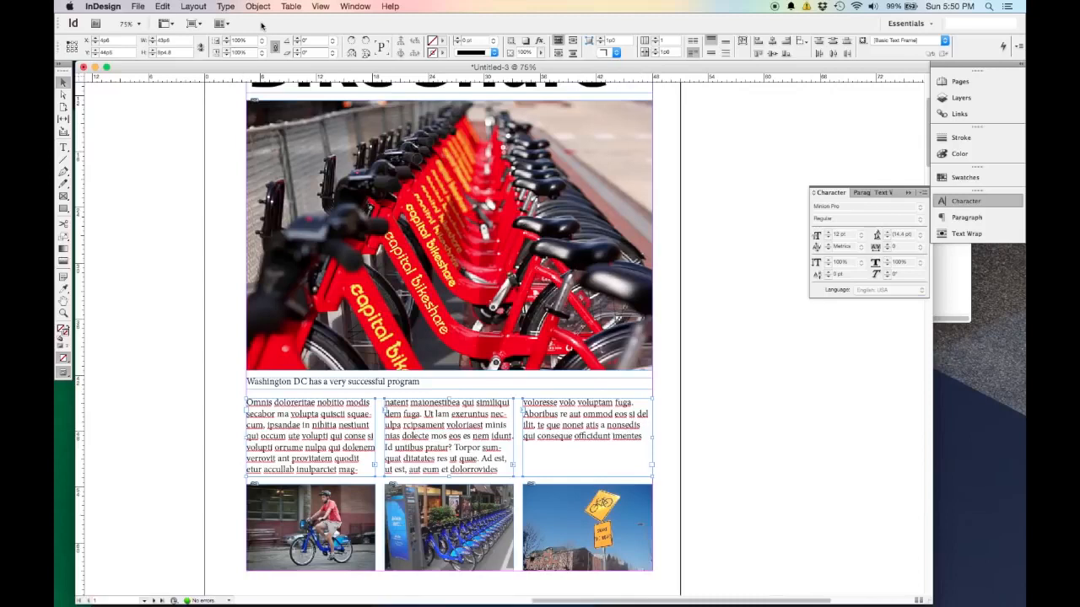
left_click(227, 6)
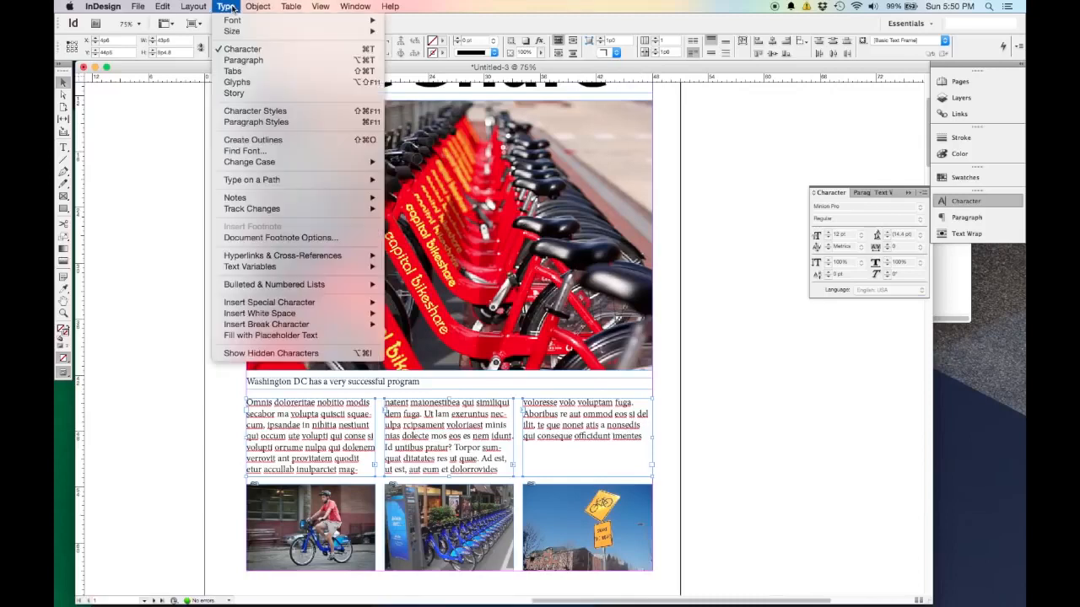
left_click(321, 339)
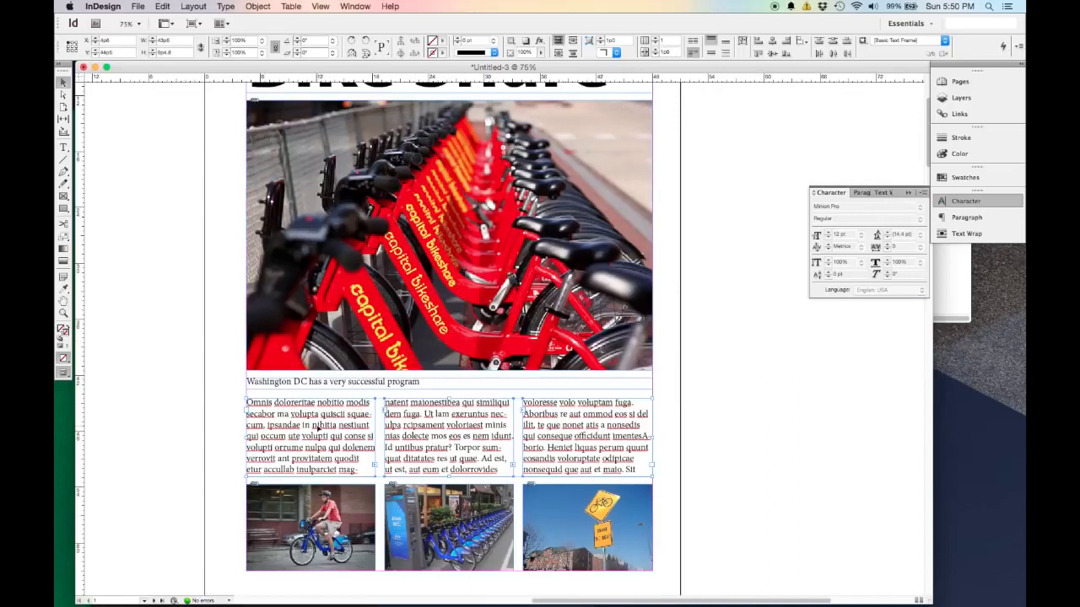
Step: Select all the placeholder text in the three columns and set its font size to 10 pt
key("t")
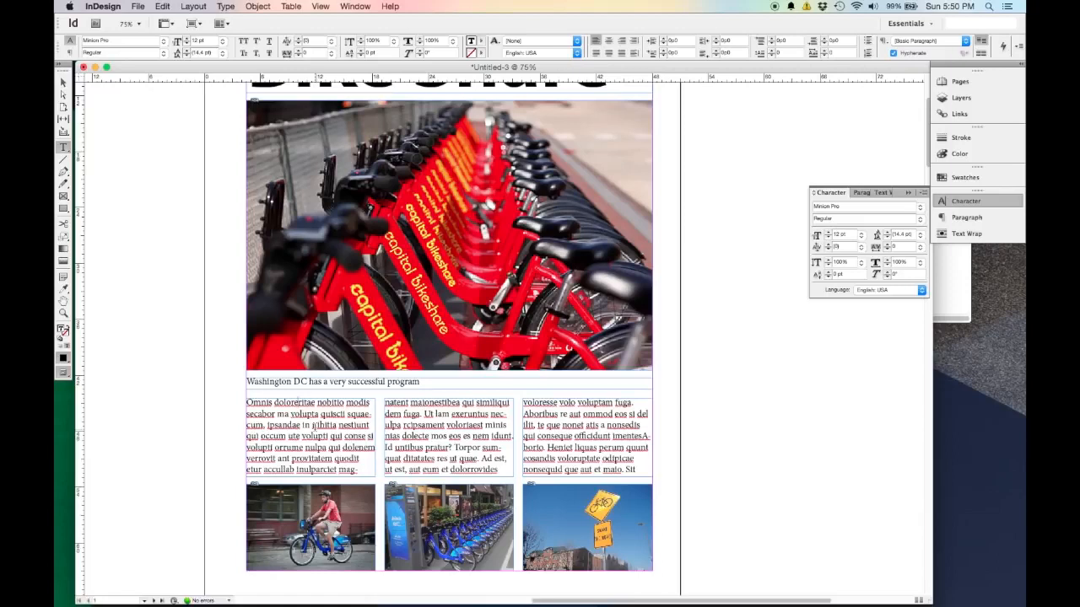
left_click(168, 5)
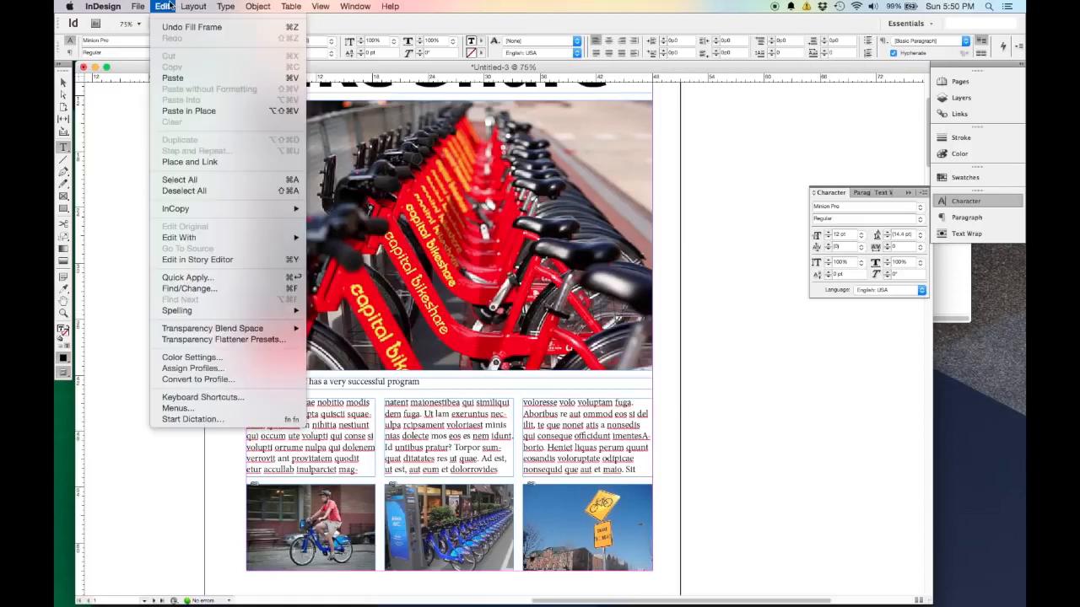
left_click(297, 182)
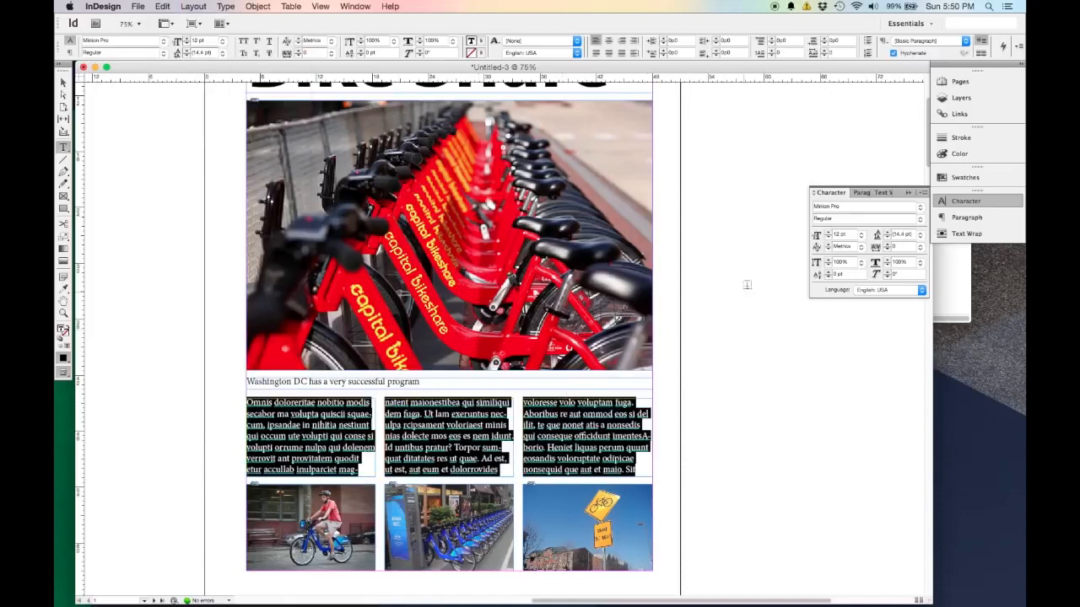
left_click(861, 242)
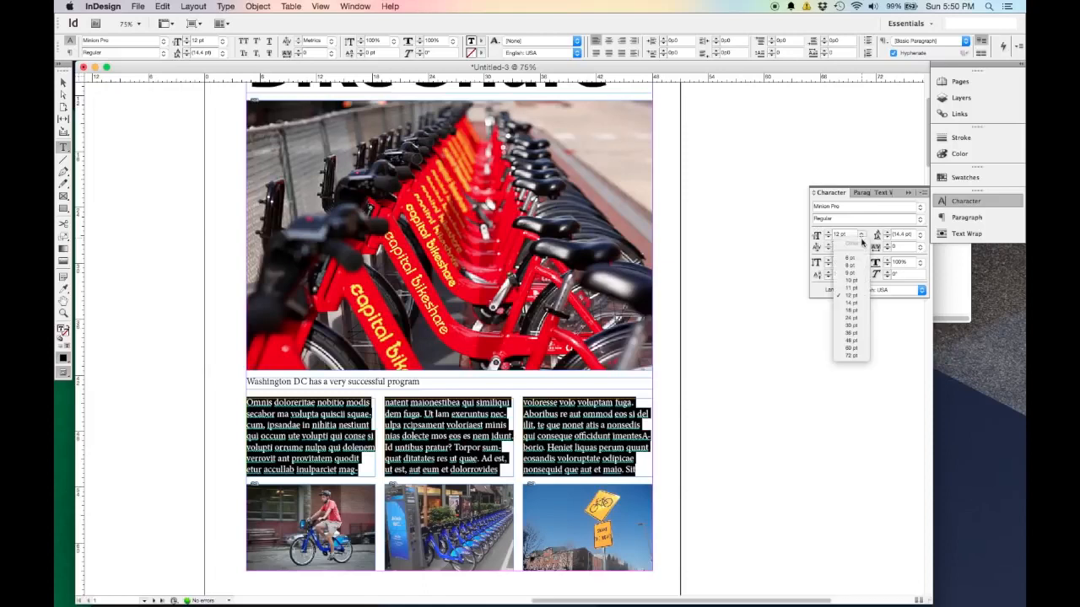
left_click(857, 280)
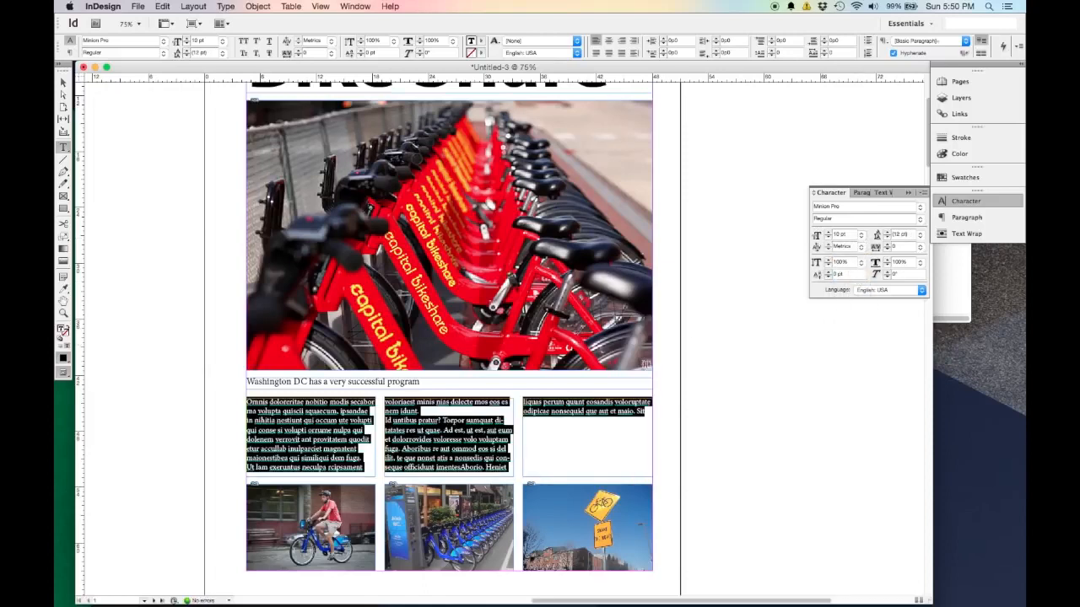
left_click(63, 82)
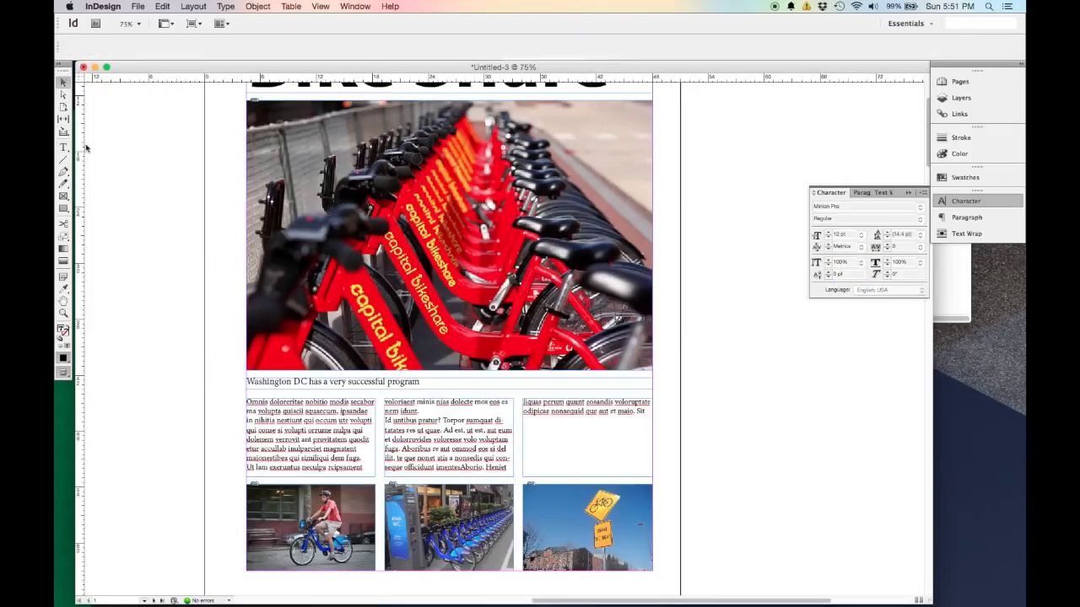
Step: Select the whole column story again and fill the empty rest of the third column with placeholder text
scroll(759, 427, "up", 2)
scroll(759, 427, "down", 2)
double_click(535, 435)
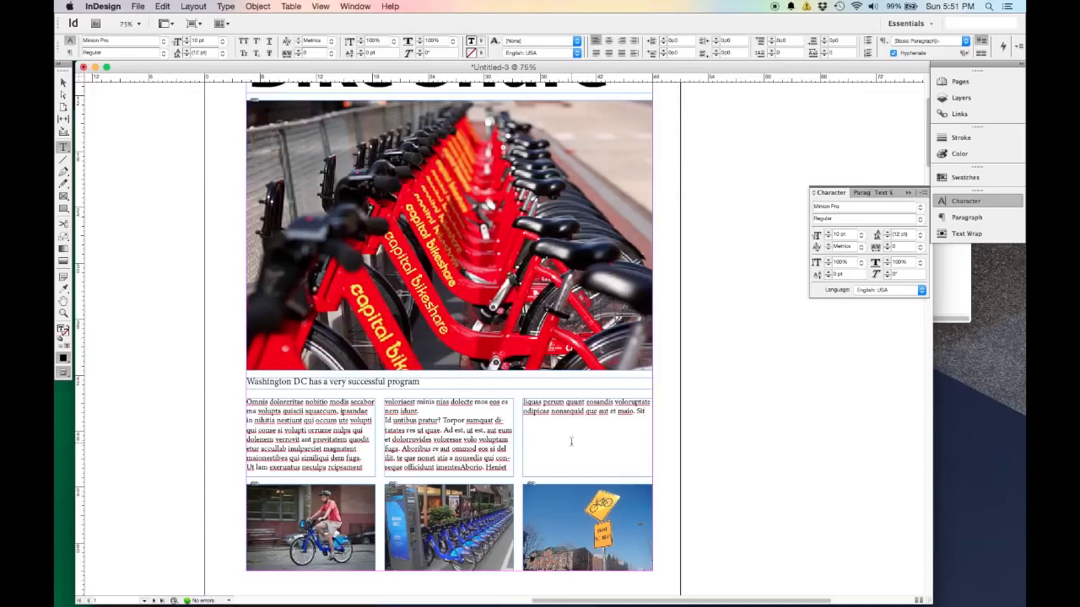
key("super+a")
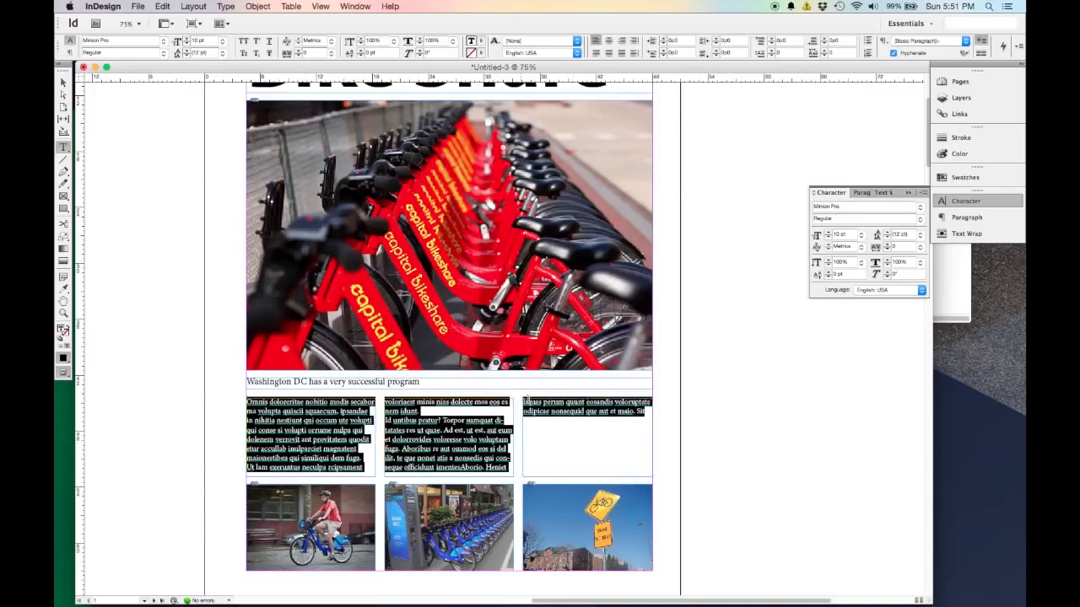
left_click(258, 6)
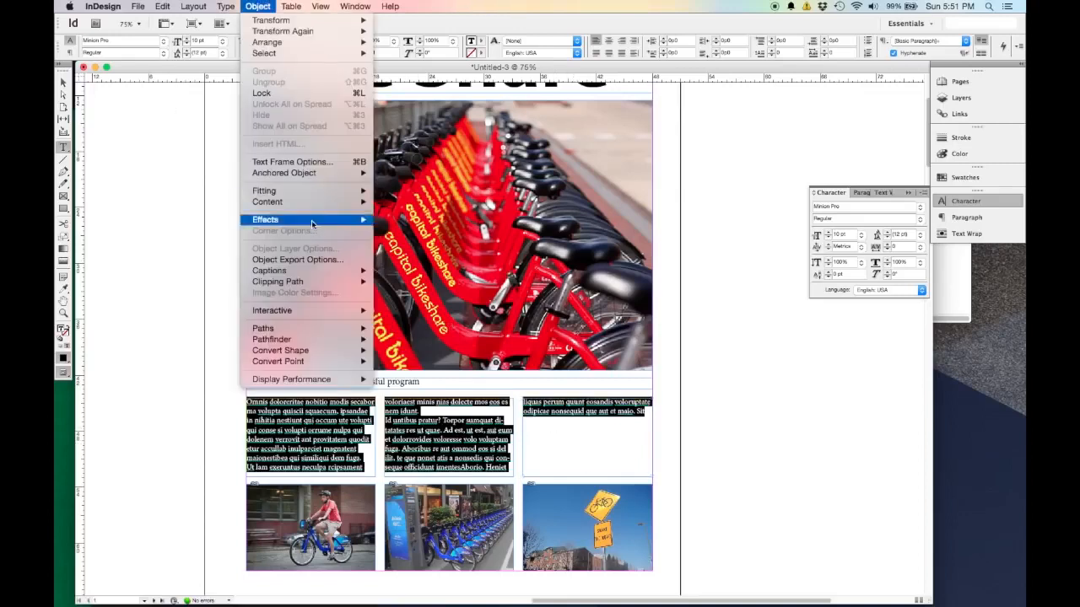
mouse_move(225, 5)
left_click(270, 335)
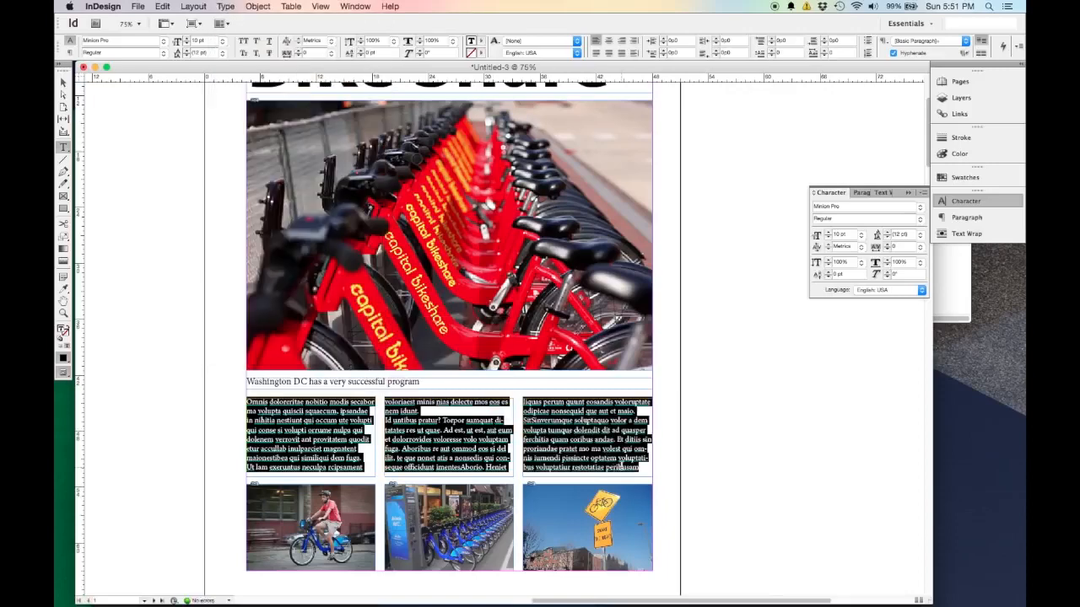
left_click(335, 428)
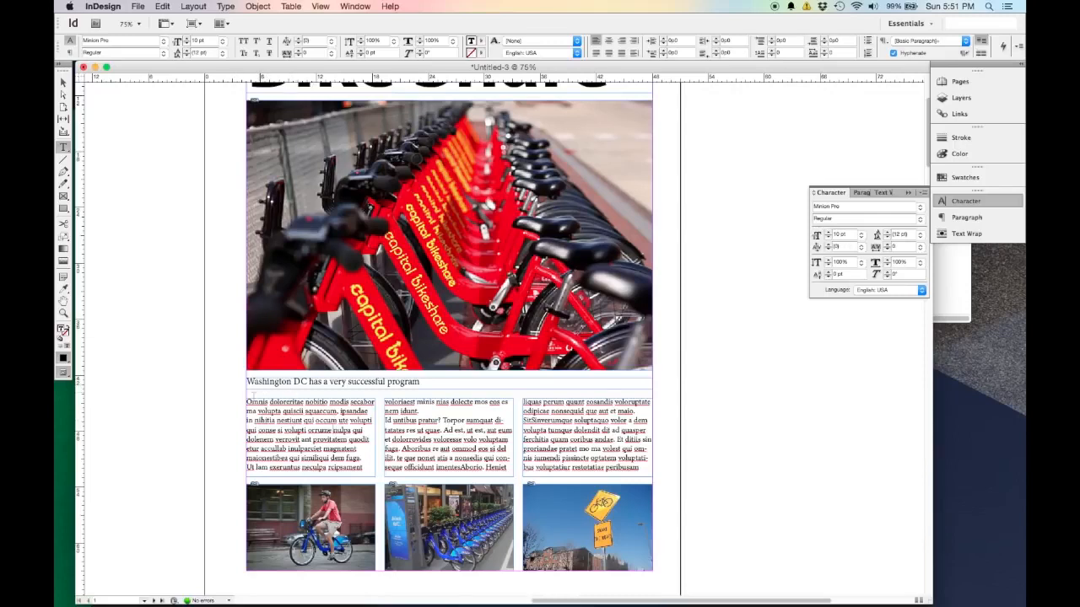
Step: Give the opening paragraph of the first text column a one-character drop cap three lines high
mouse_move(247, 402)
left_mouse_down()
mouse_move(264, 412)
mouse_move(254, 420)
left_mouse_up()
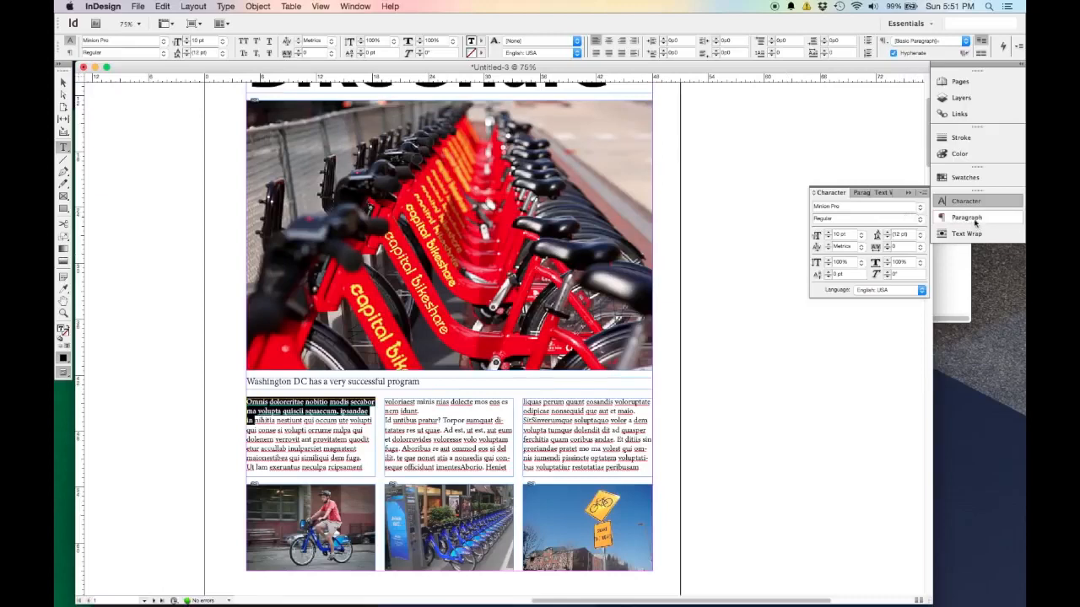
left_click(357, 6)
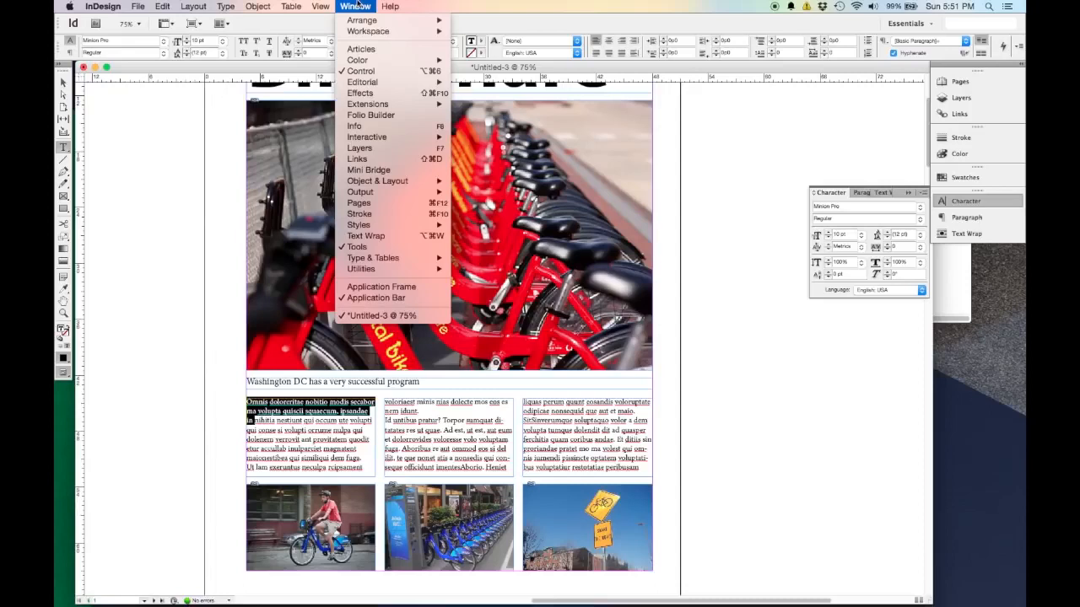
mouse_move(413, 263)
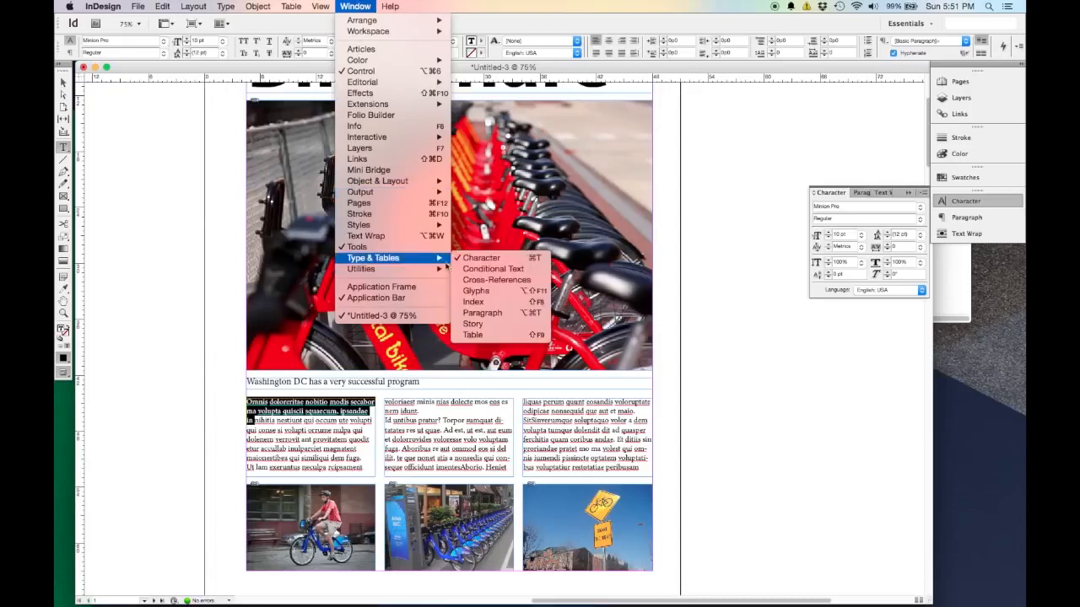
left_click(485, 312)
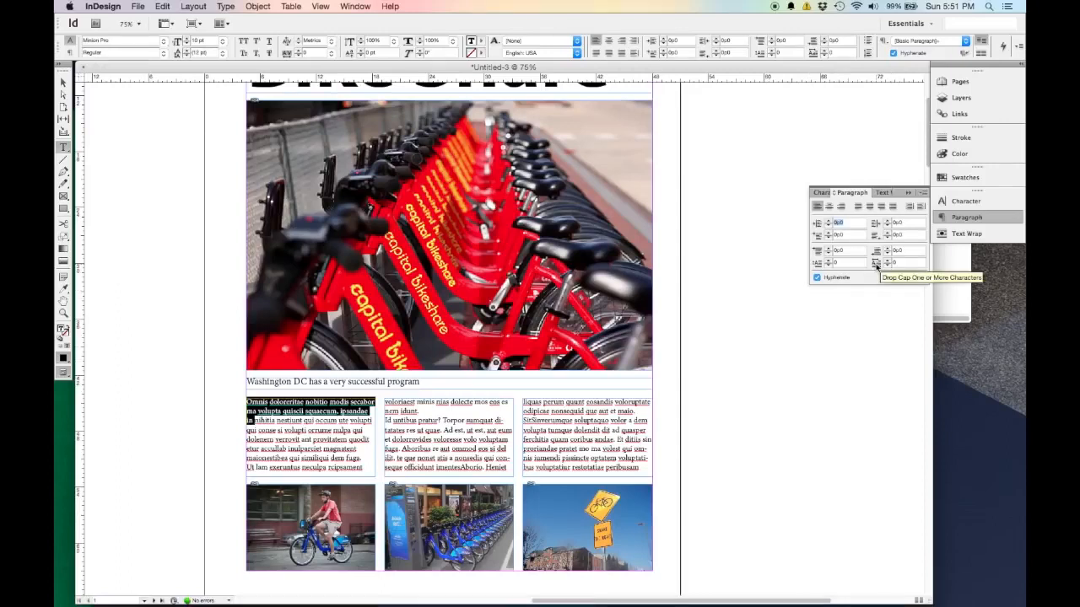
left_click(887, 261)
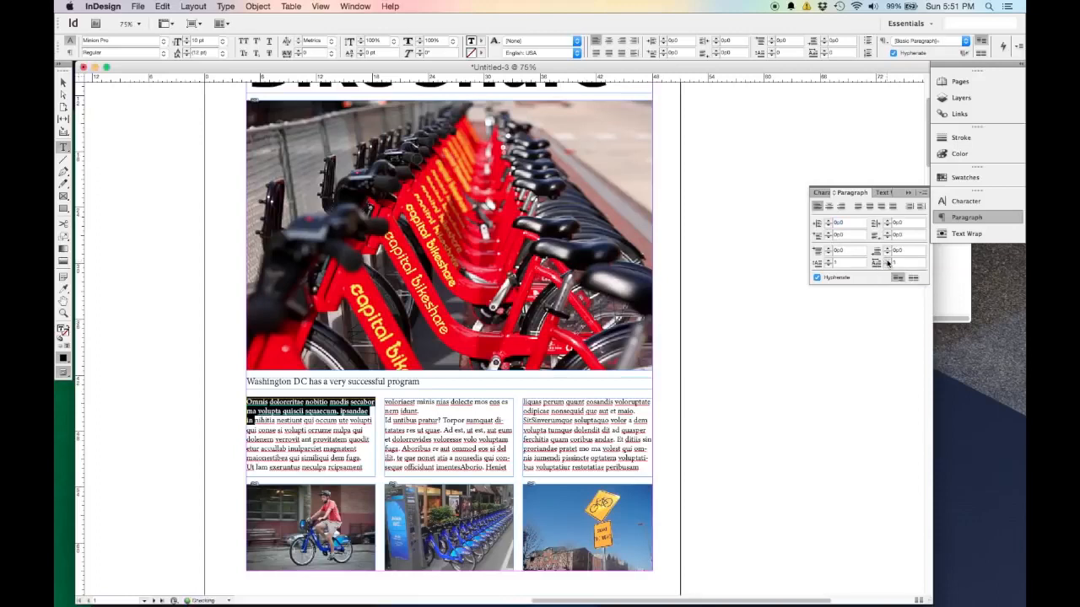
left_click(828, 262)
left_click(828, 262)
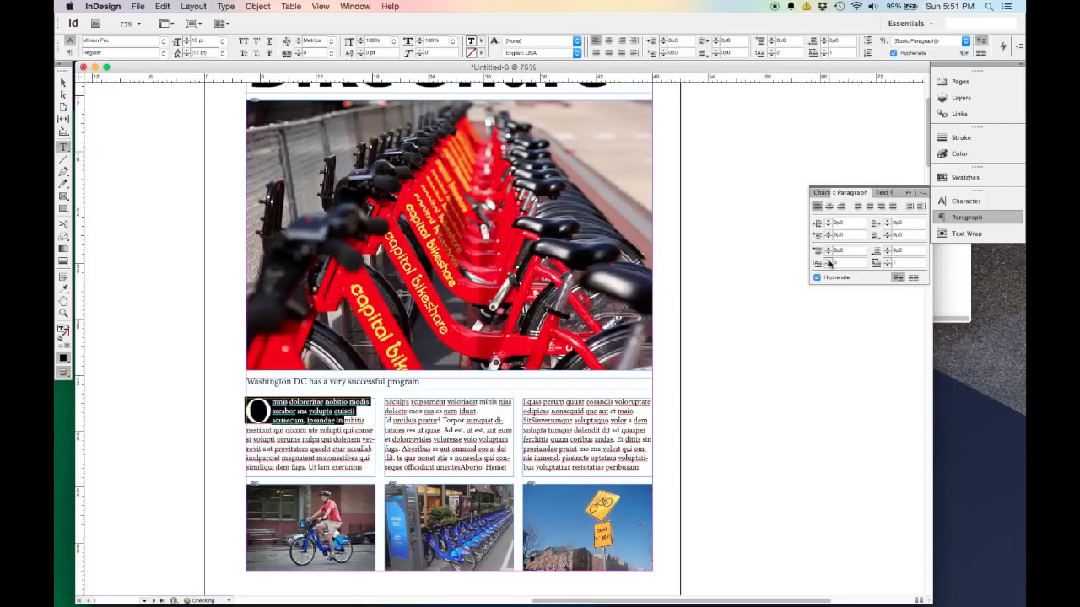
left_click(361, 447)
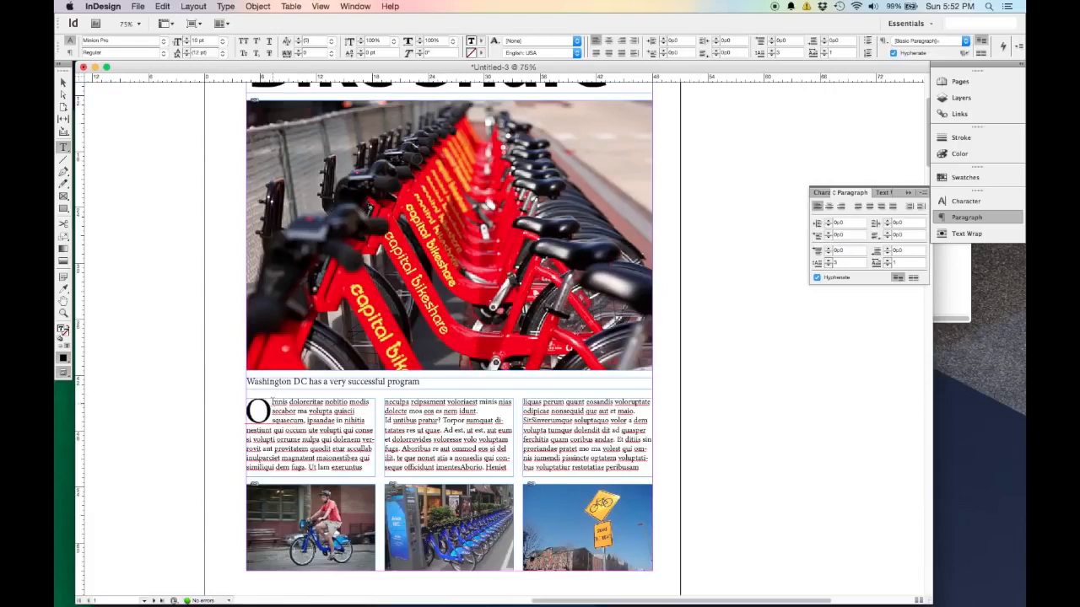
left_click_drag(272, 418, 256, 416)
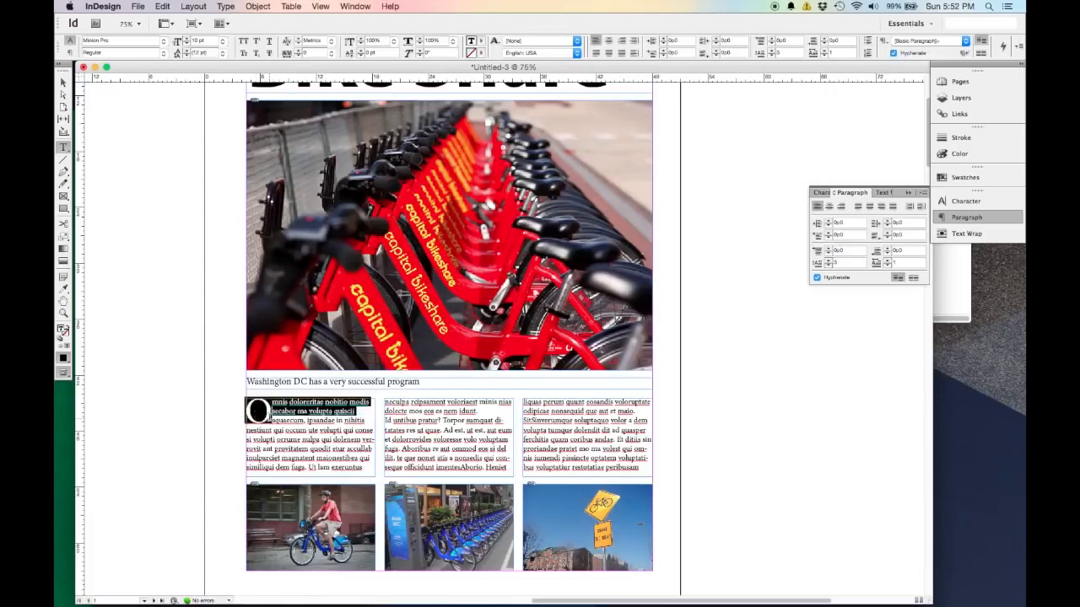
left_click(271, 418)
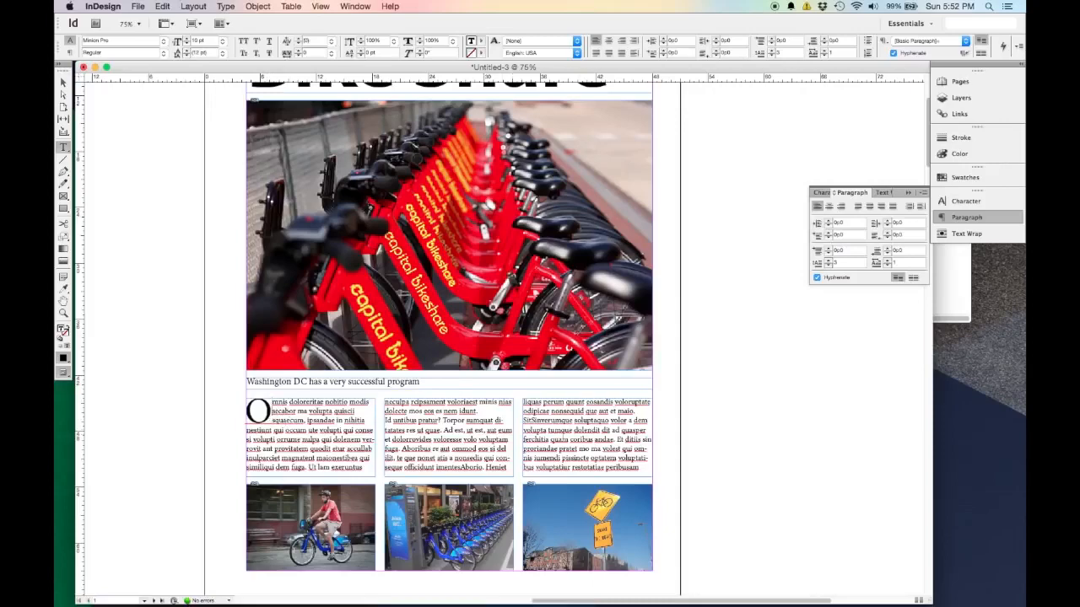
Step: View the whole first page in preview mode without frame edges and guides, and return to normal view
left_click(63, 82)
key("super+minus")
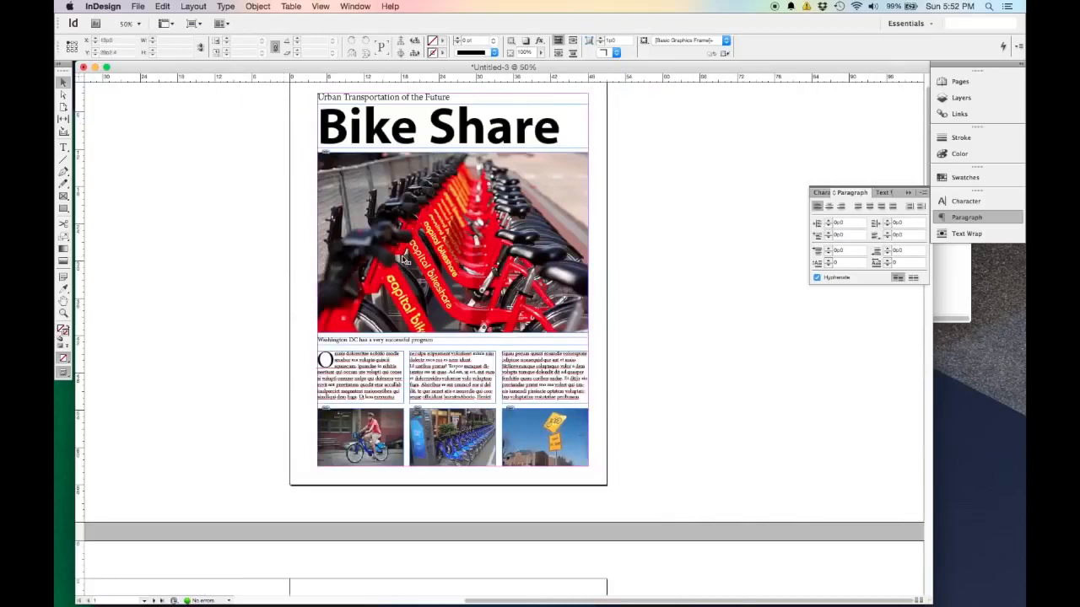
scroll(673, 302, "down", 1)
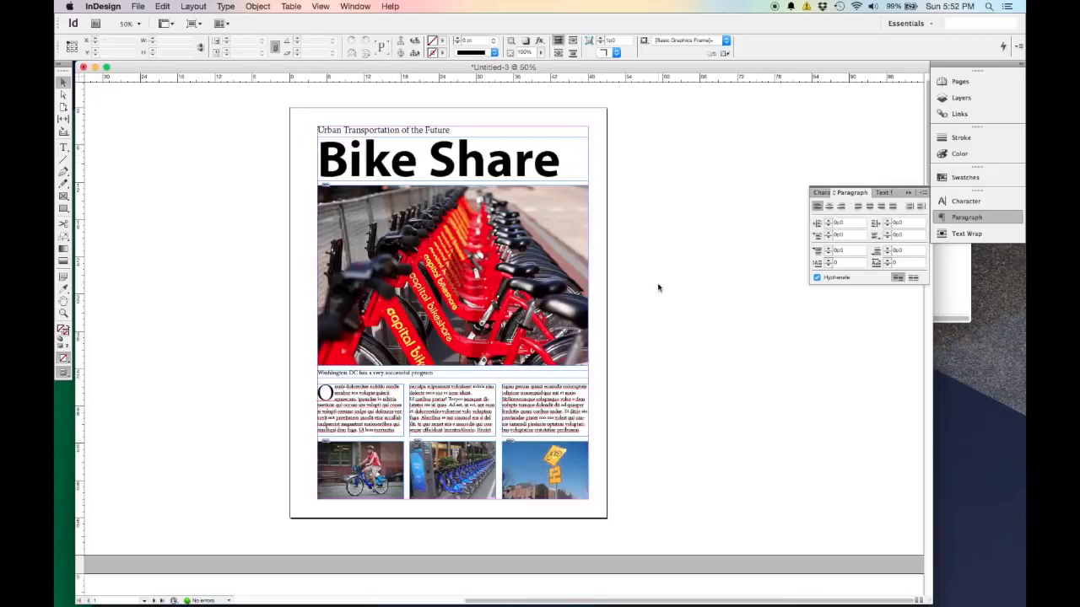
key("w")
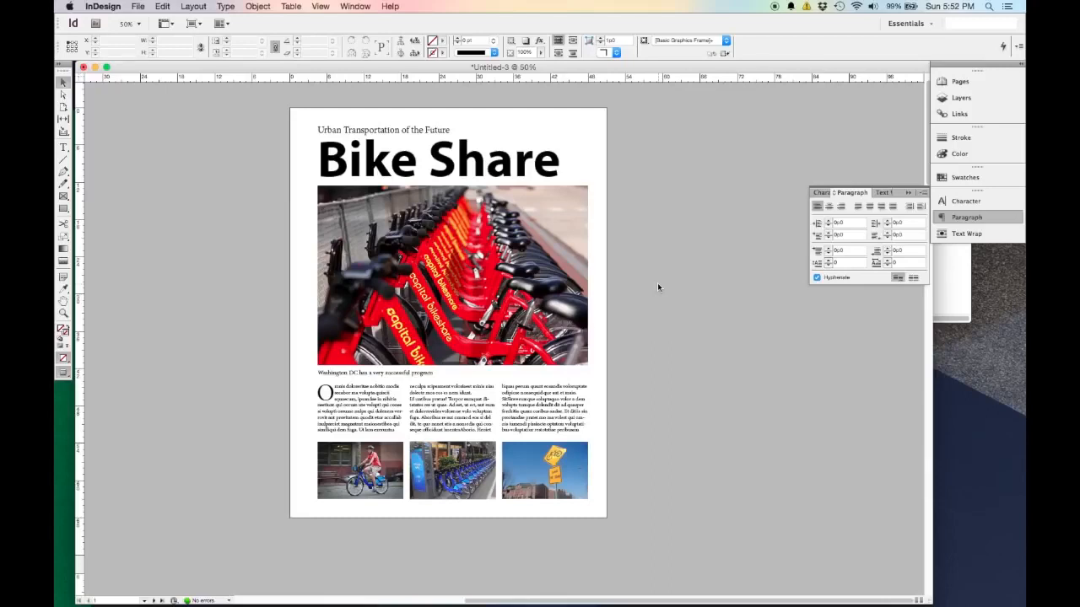
key("w")
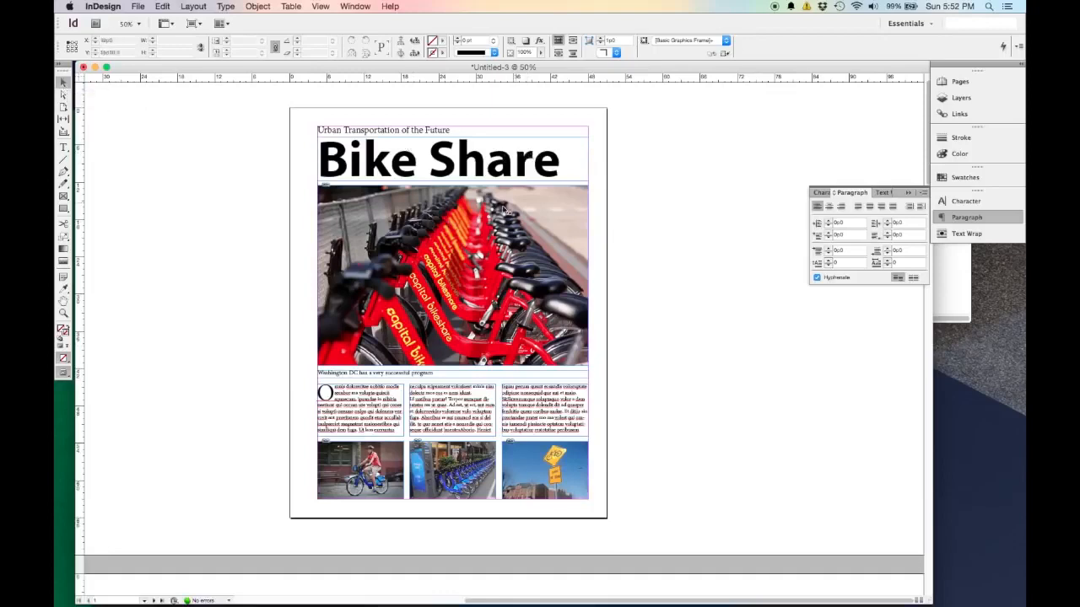
Step: Color the "Bike Share" headline text light cyan-blue, picked from the CMYK spectrum
double_click(478, 158)
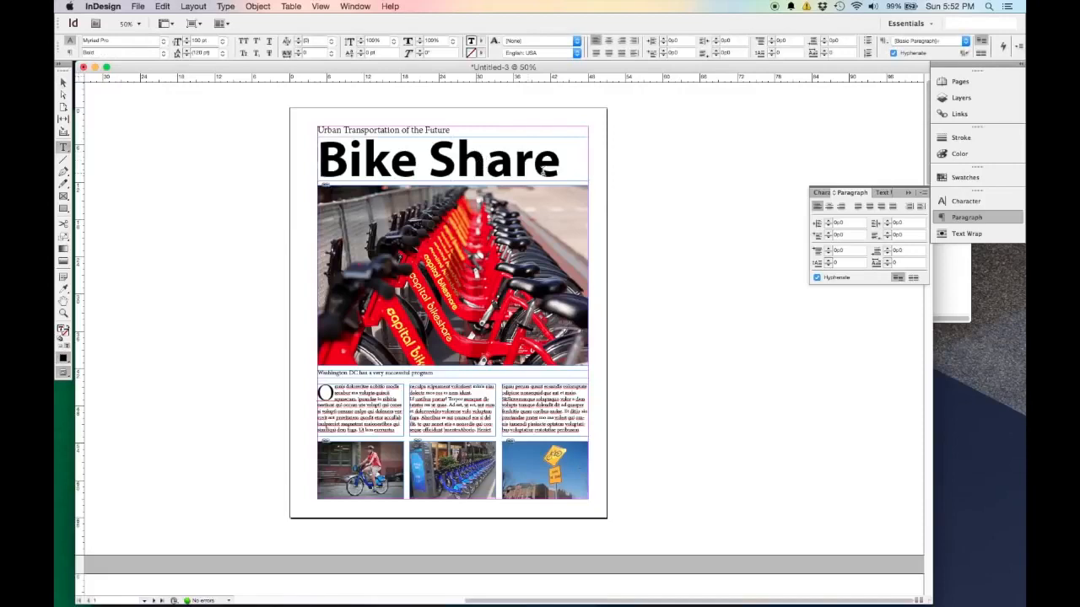
left_click_drag(562, 165, 331, 167)
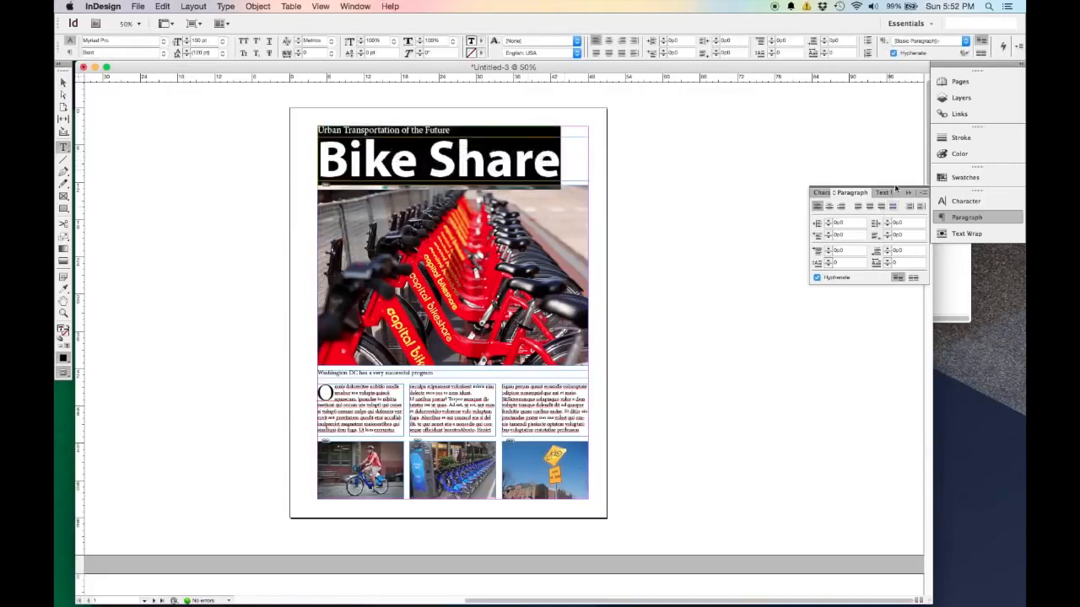
left_click(959, 154)
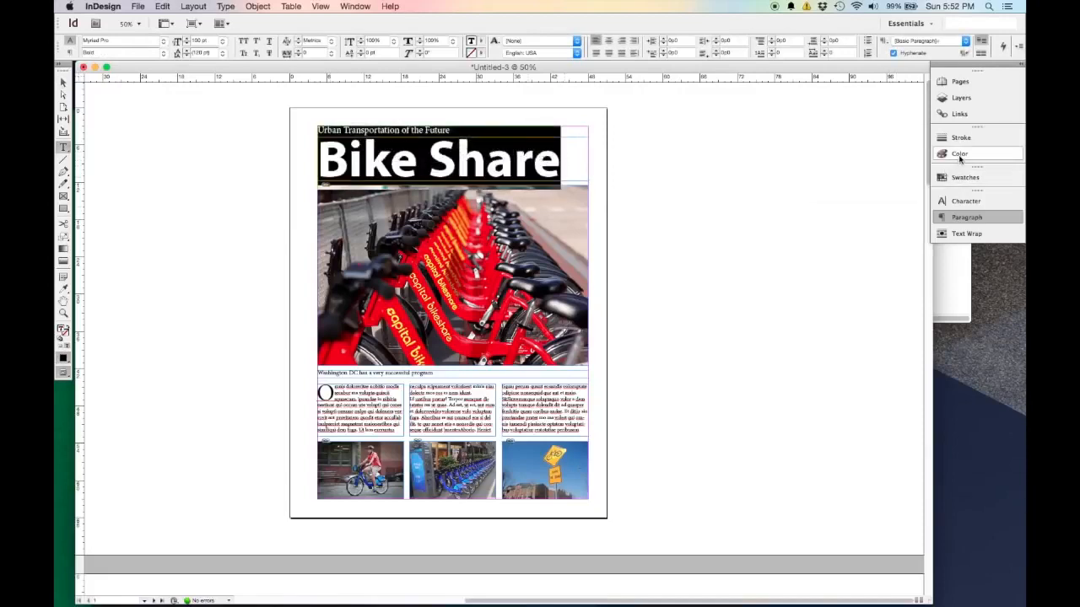
left_click(369, 7)
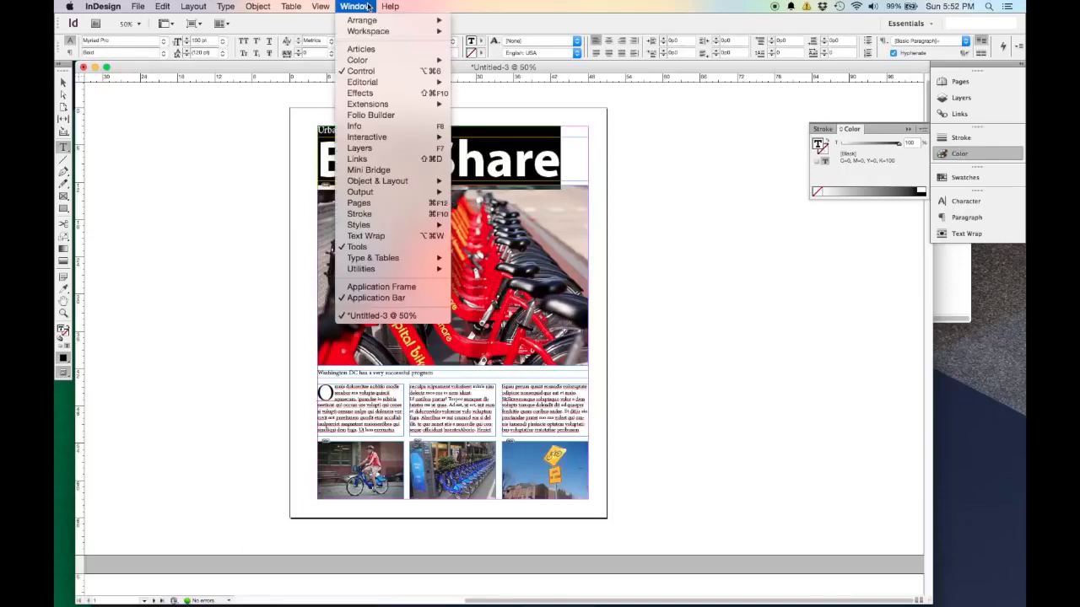
mouse_move(377, 66)
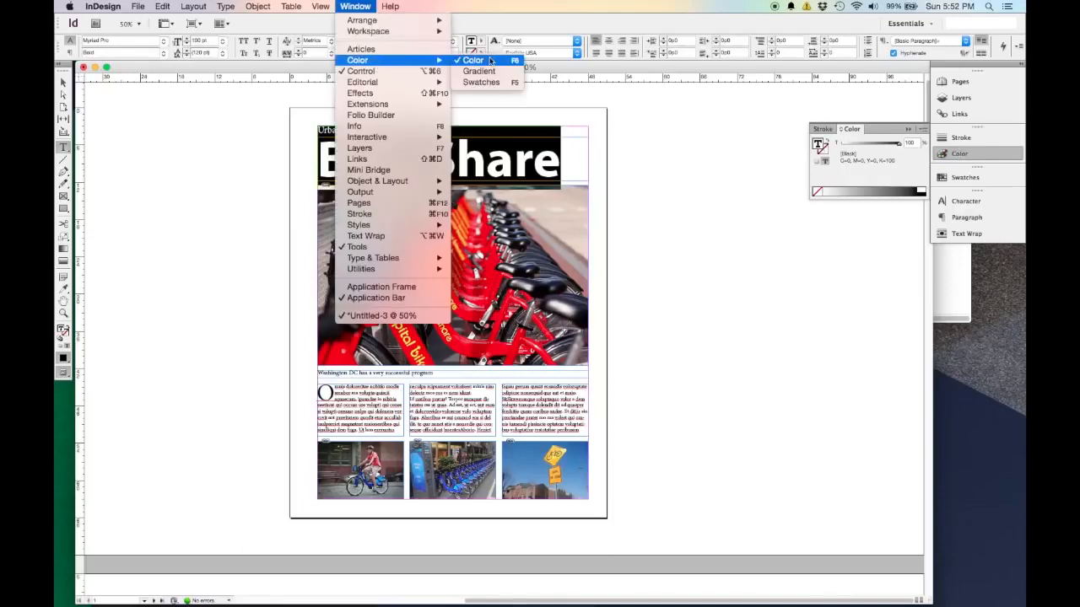
left_click(874, 171)
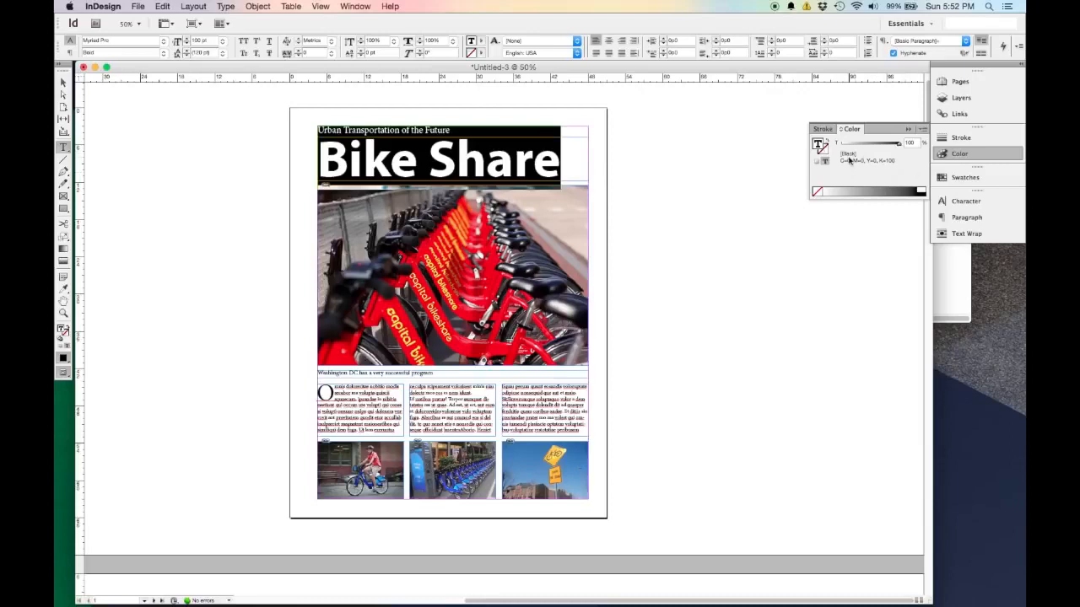
left_click(923, 130)
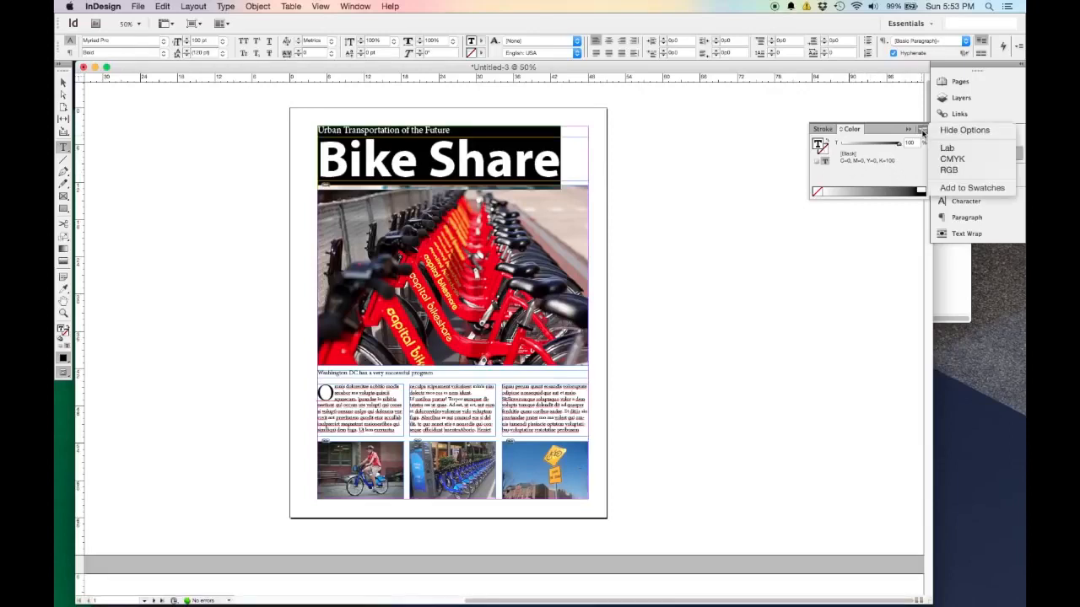
left_click(966, 159)
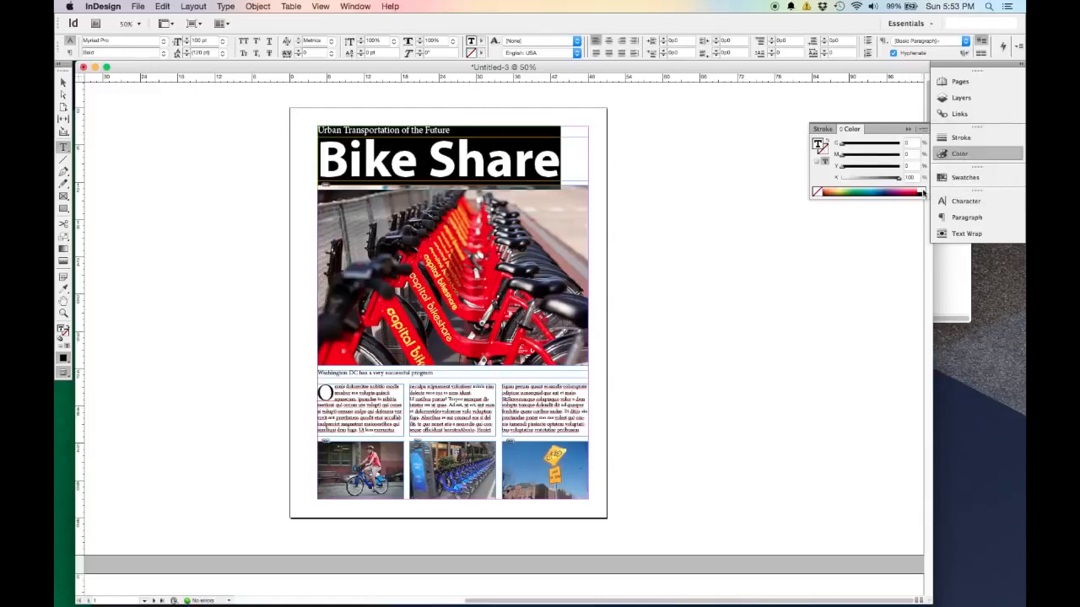
left_click(868, 187)
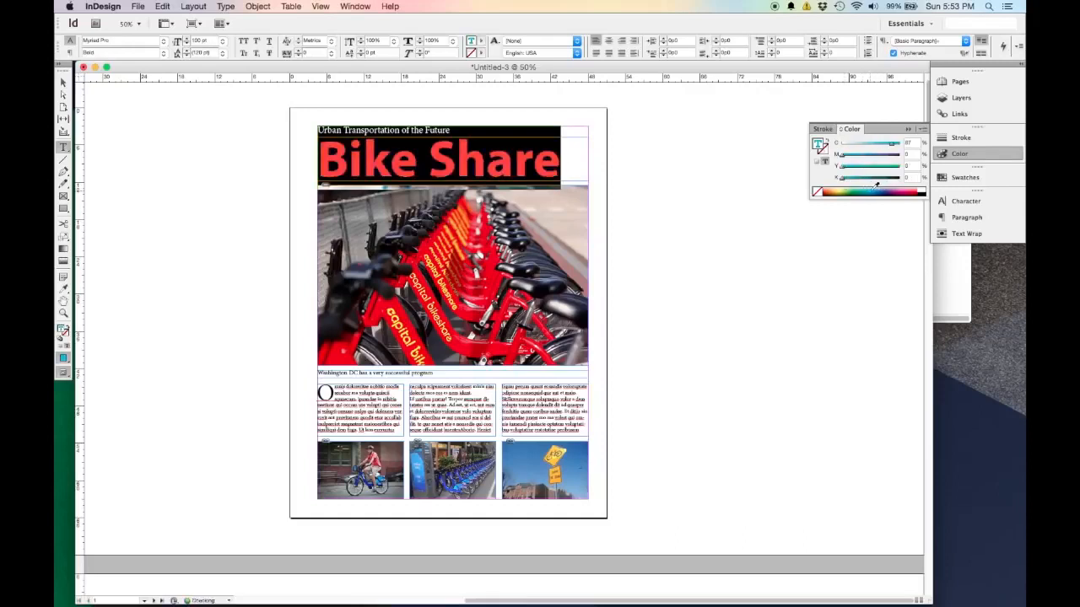
left_click(875, 191)
left_click(872, 189)
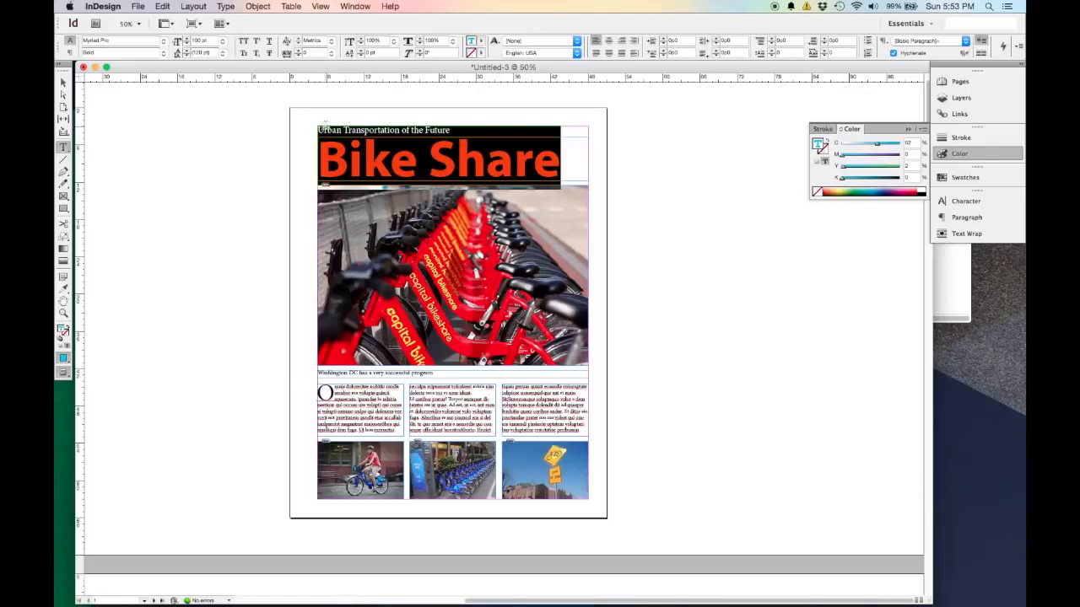
left_click(63, 82)
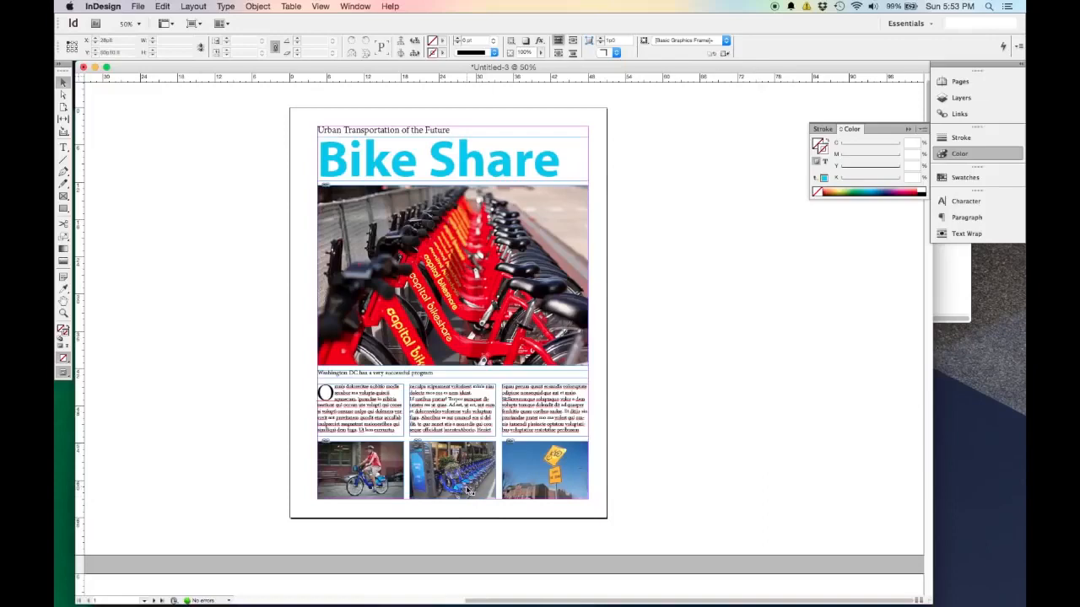
Step: Sample the blue of the parked bikes in the middle bottom picture with the Eyedropper and swap it from stroke to fill
scroll(469, 491, "up", 4)
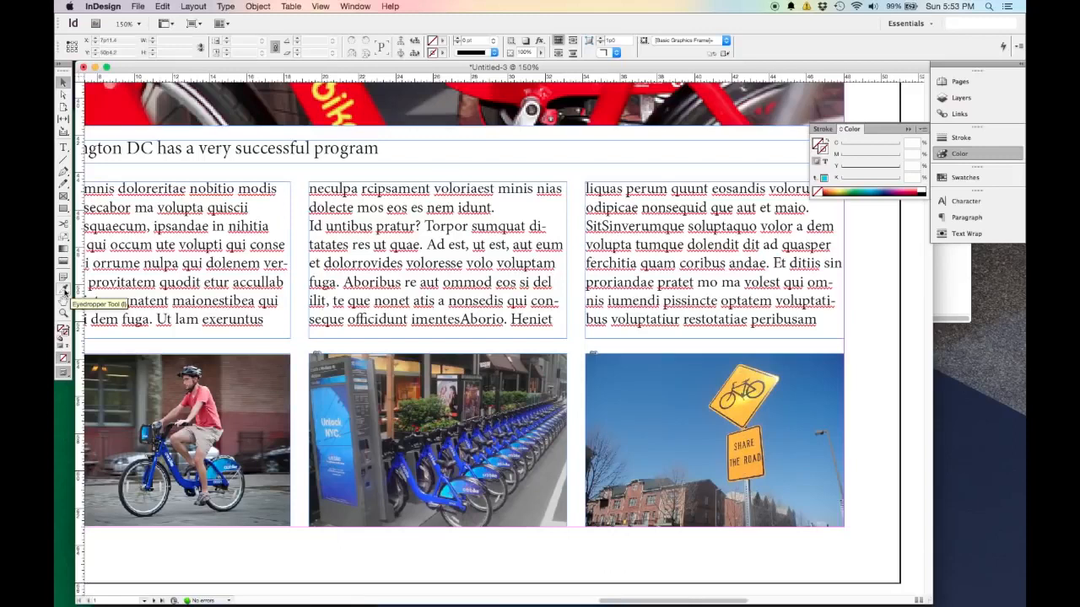
left_click(64, 289)
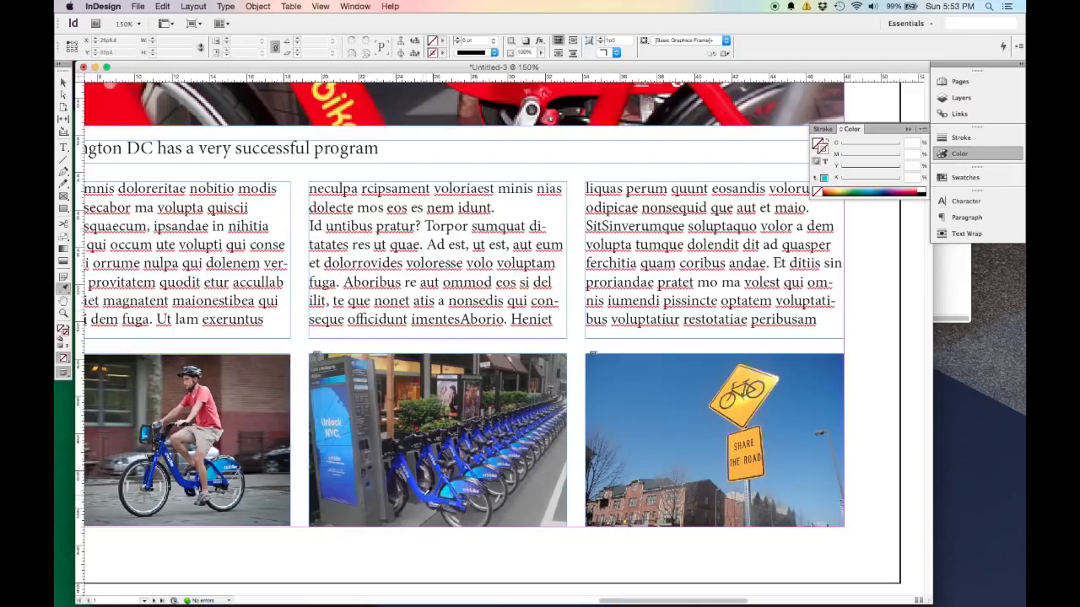
left_click(422, 494)
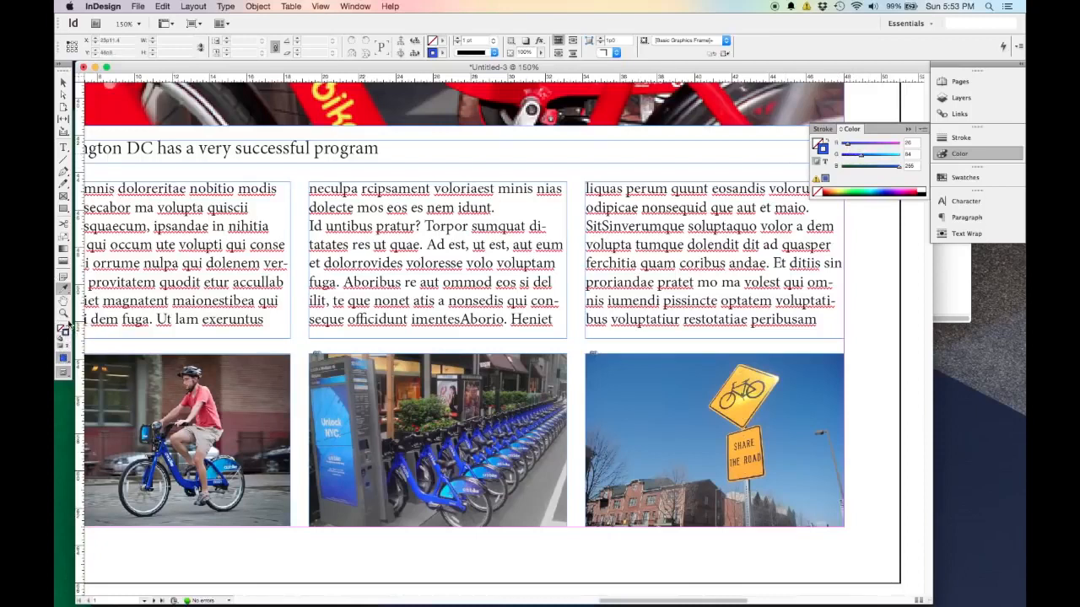
left_click(64, 82)
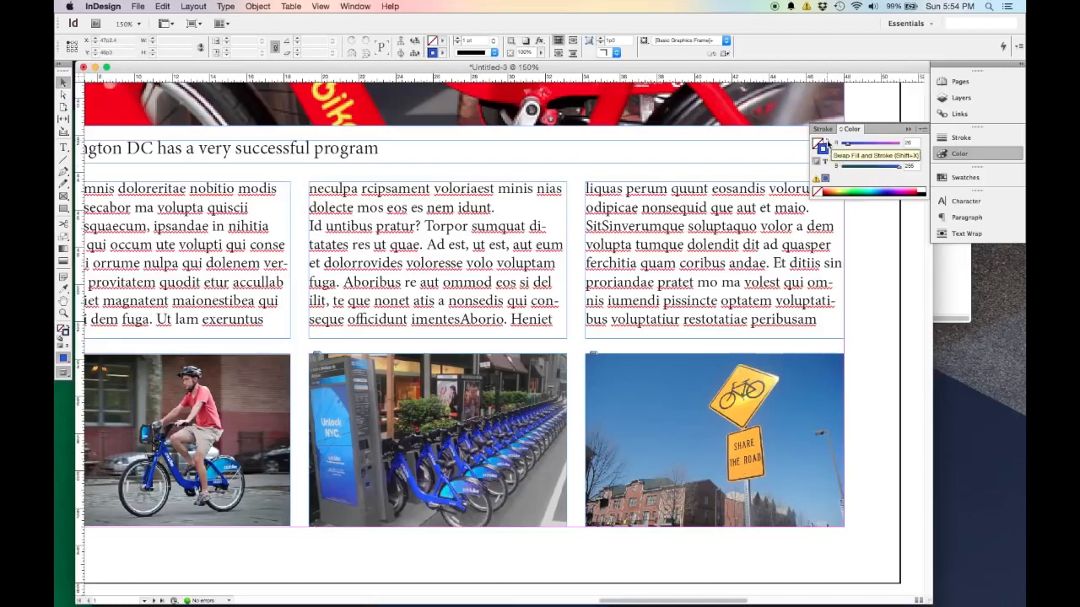
left_click(827, 142)
Step: Sample the blue again with the Eyedropper (R 33, G 71, B 255) and apply the sampled color to the whole "Bike Share" headline
scroll(606, 309, "up", 5)
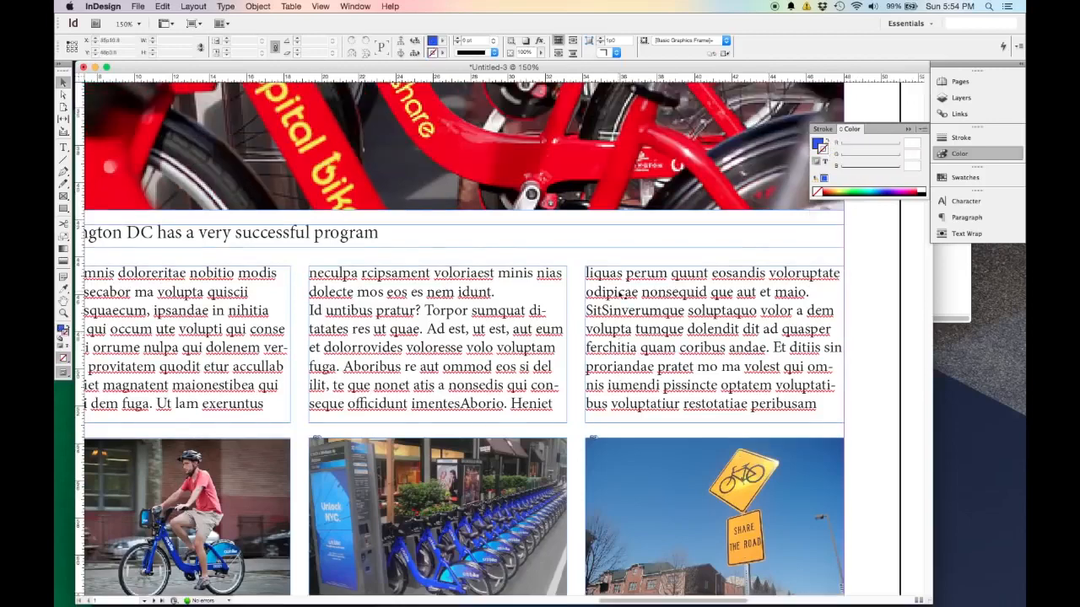
scroll(606, 309, "up", 10)
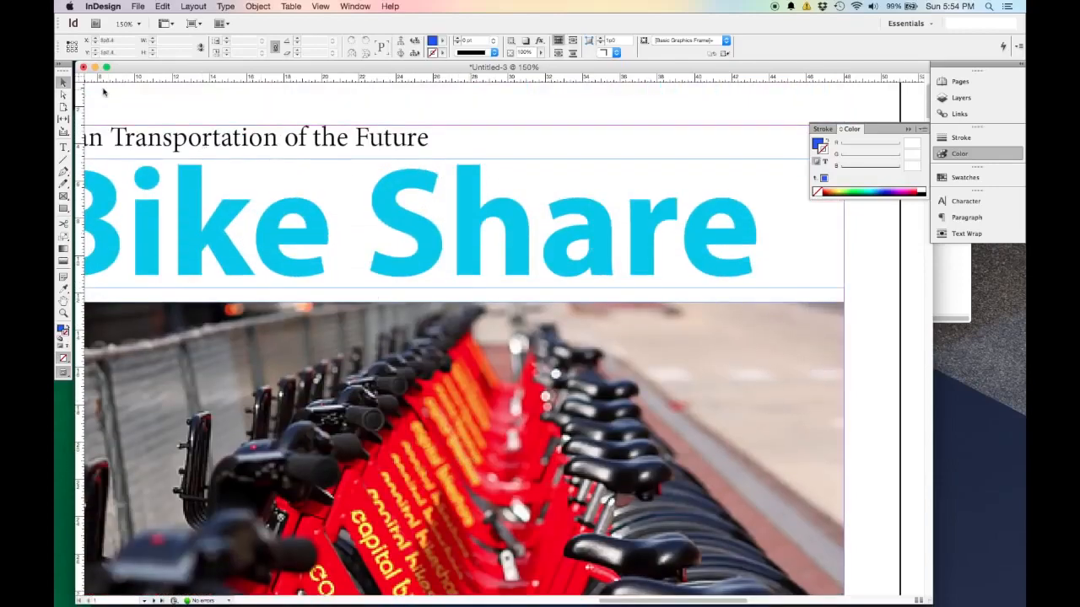
left_click(63, 290)
scroll(622, 205, "down", 15)
left_click(417, 363)
scroll(418, 364, "up", 10)
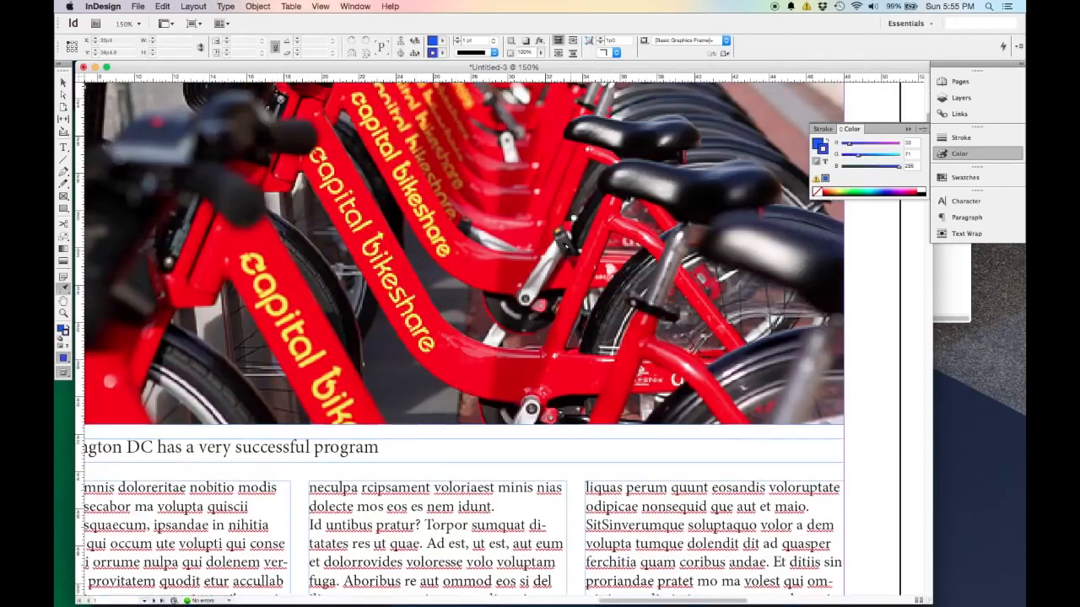
scroll(572, 253, "up", 12)
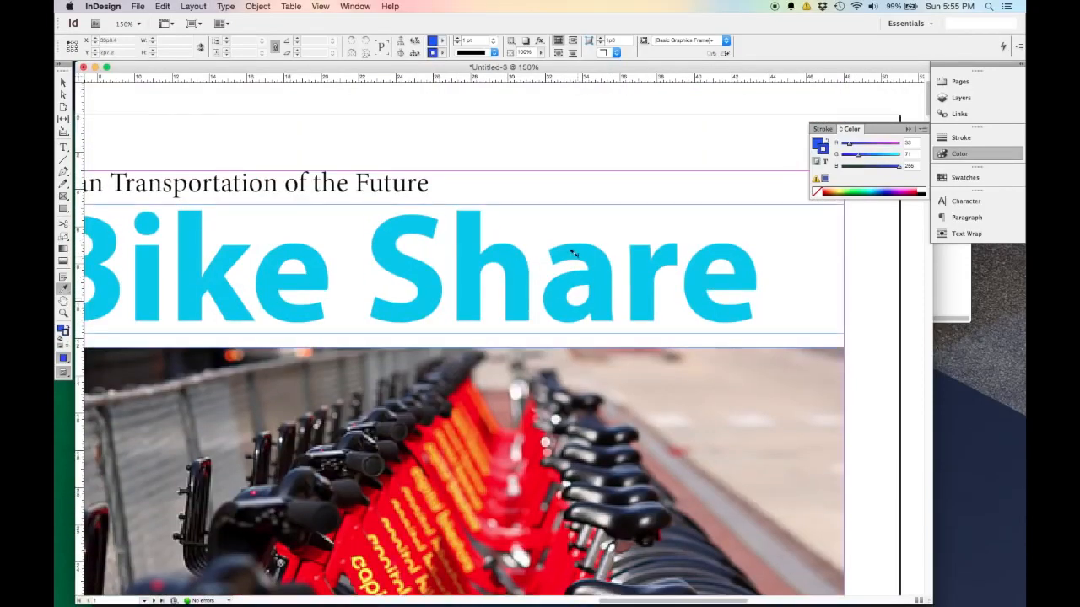
scroll(595, 262, "down", 2)
scroll(605, 260, "down", 2)
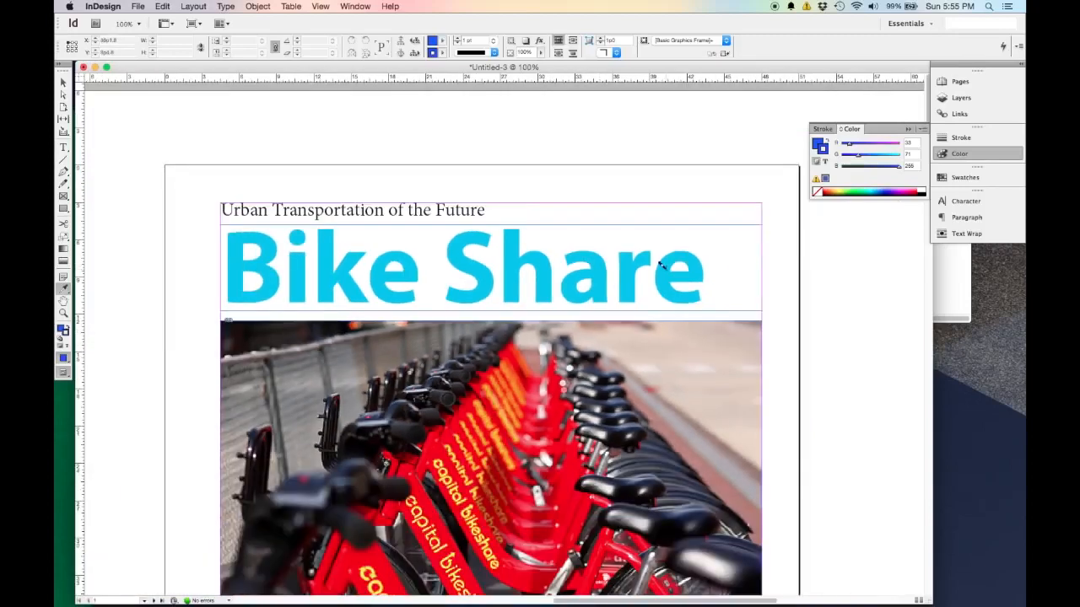
left_click_drag(706, 269, 164, 288)
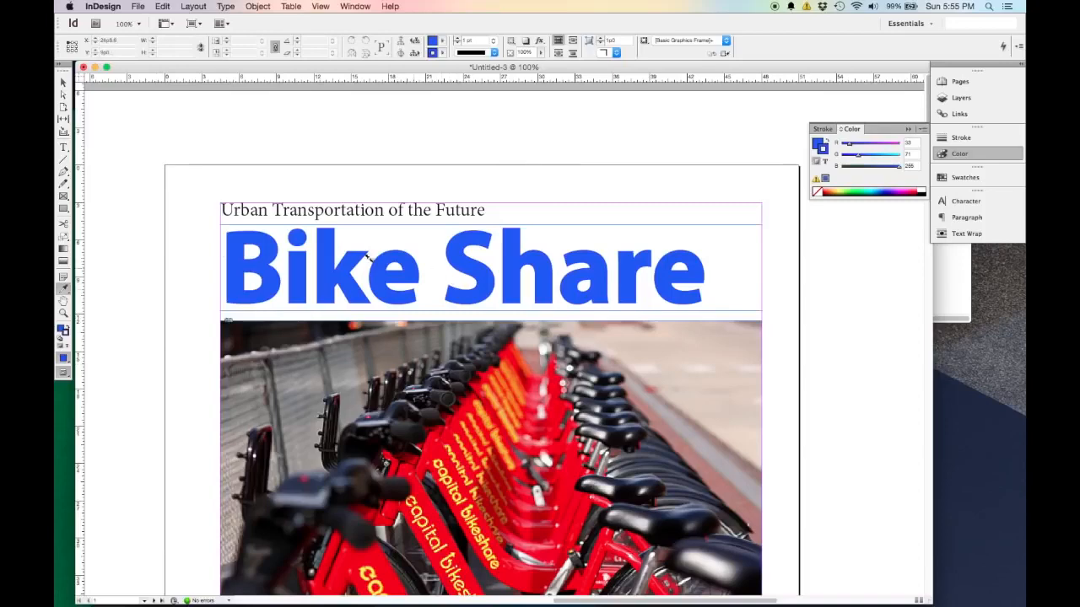
scroll(398, 268, "down", 10)
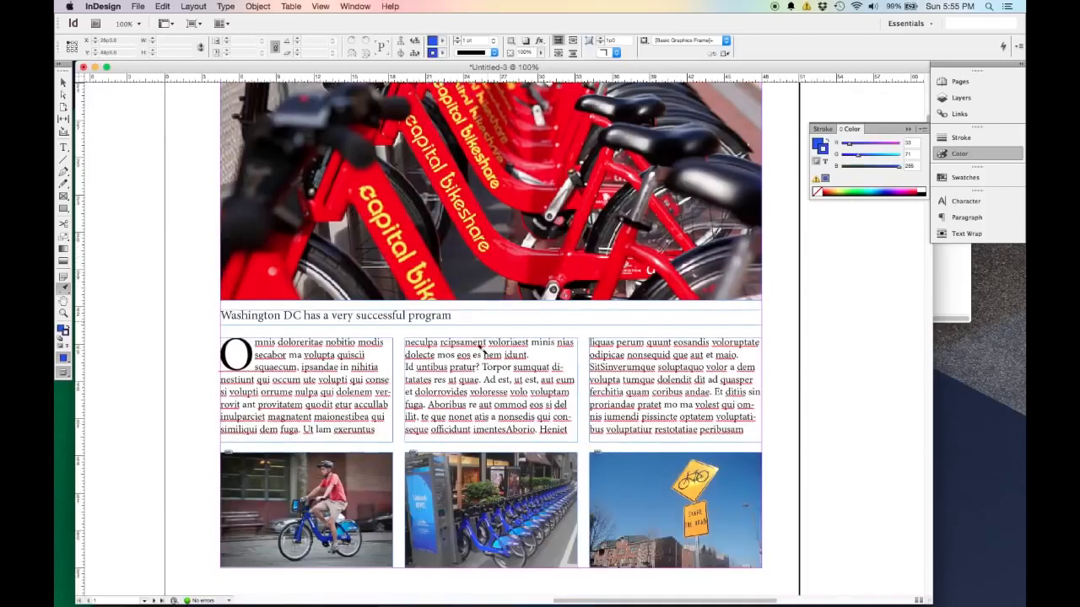
Step: Select the "Bike Share" headline frame, switch the formatting target to its text, set the text stroke to none and deselect it
scroll(622, 199, "up", 10)
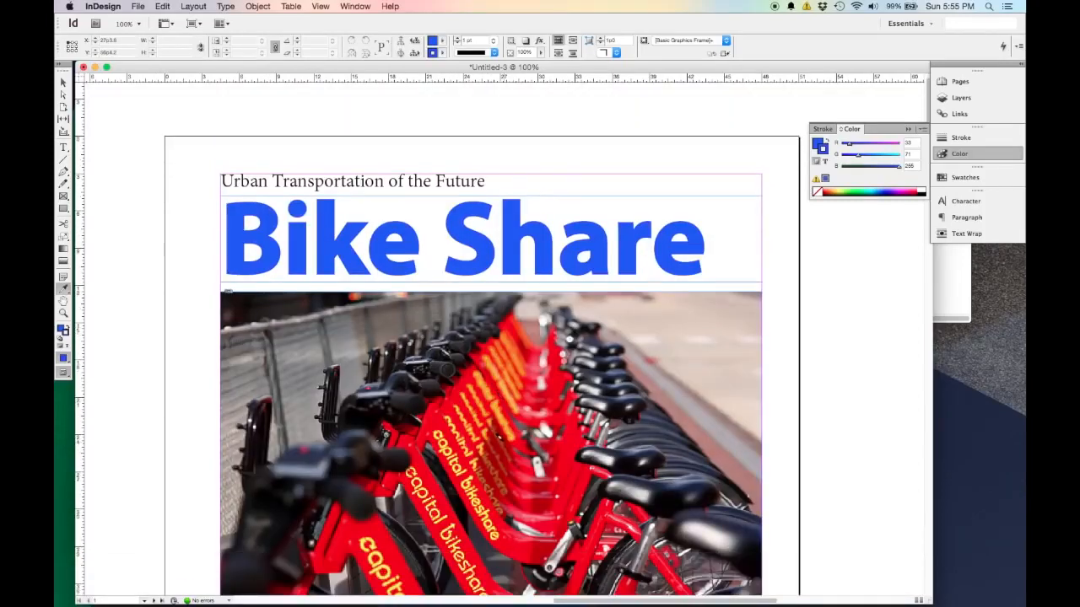
left_click(62, 81)
left_click(383, 231)
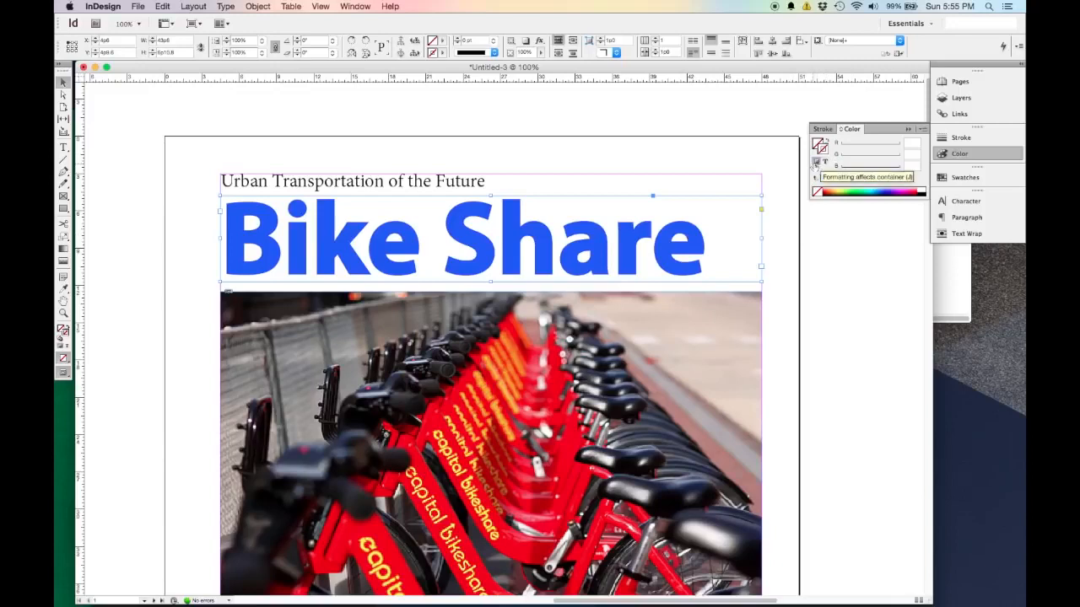
left_click(816, 162)
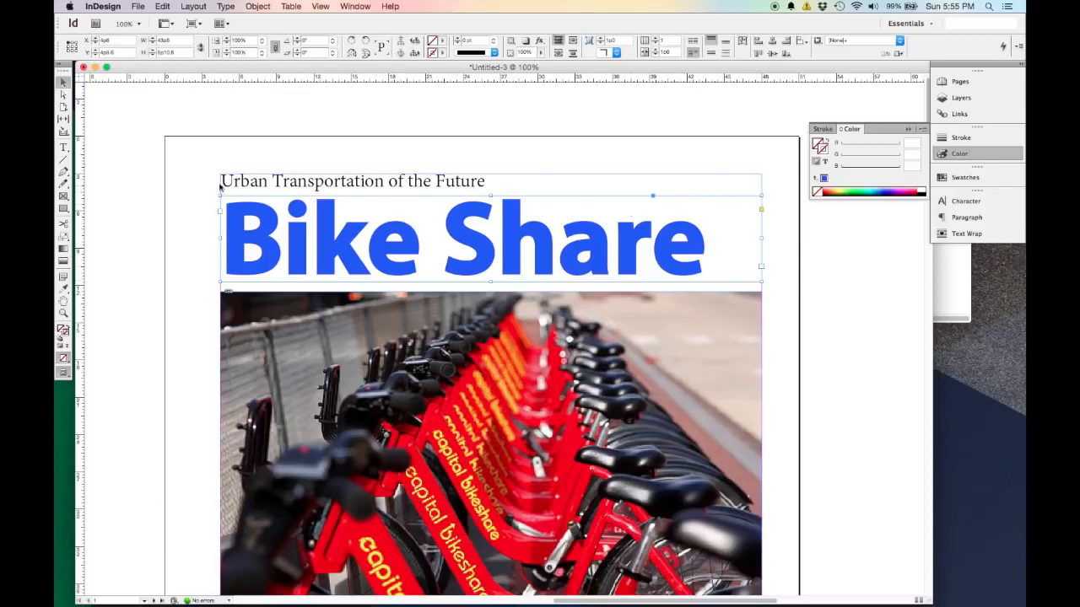
left_click(824, 162)
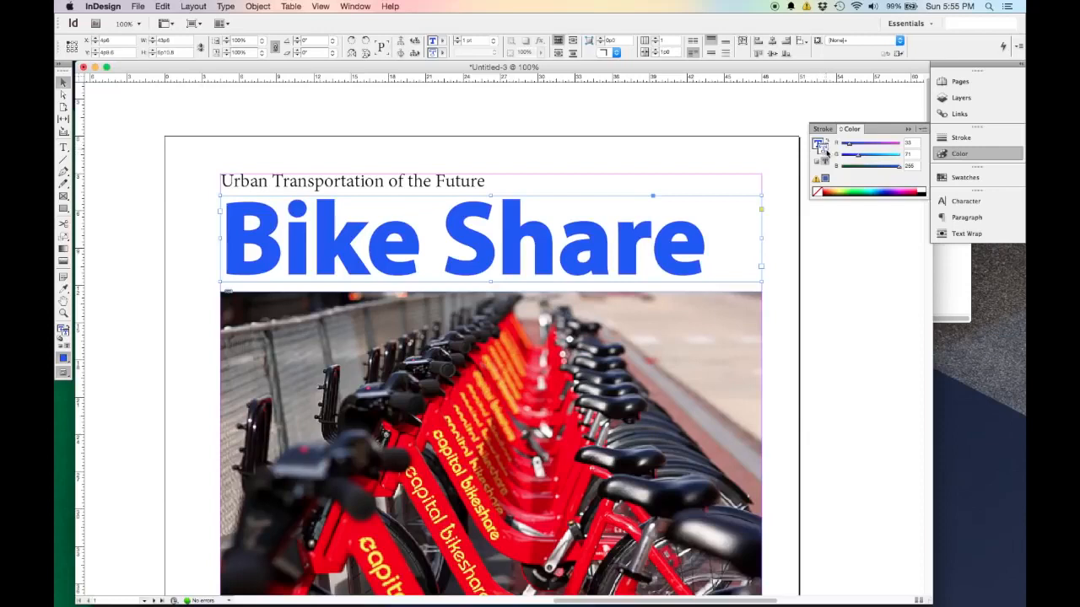
left_click(816, 194)
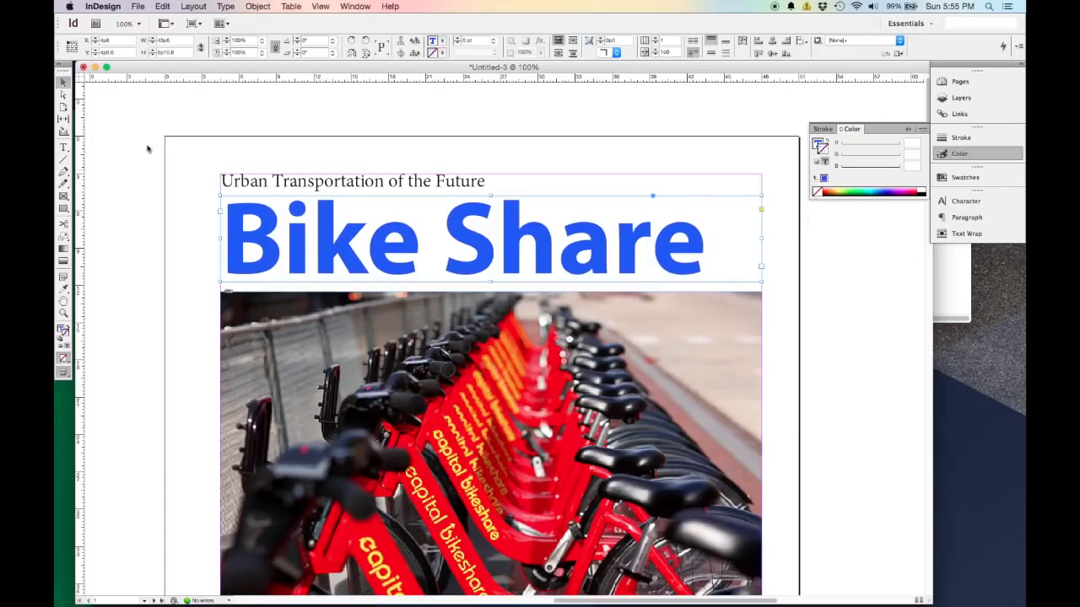
left_click(63, 93)
left_click(63, 81)
left_click(110, 212)
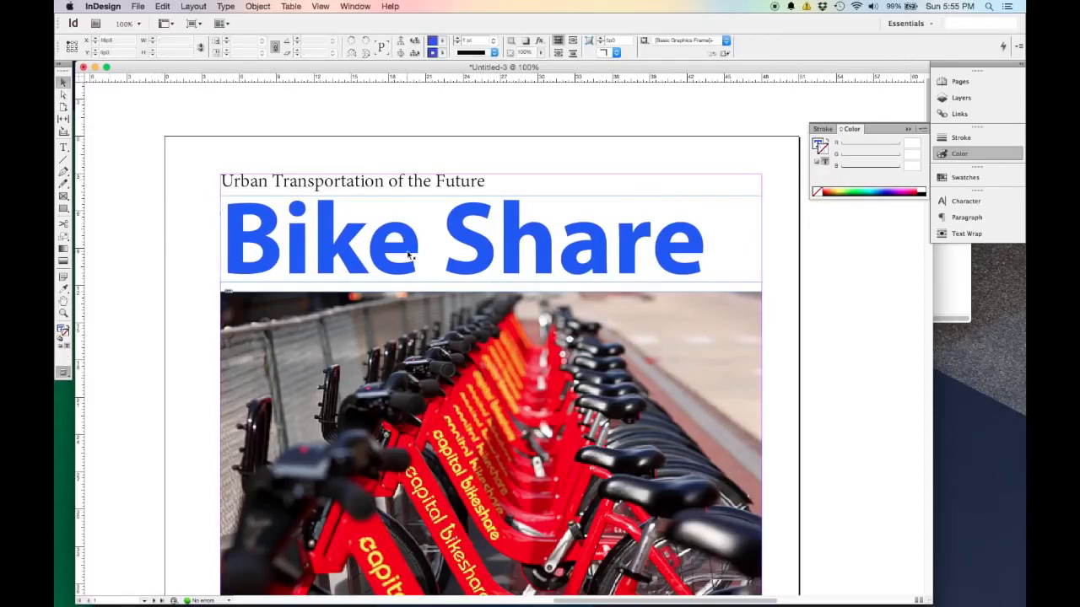
Step: Move the "Washington DC has a very successful program" caption up slightly, closer to the large photo, and deselect it
scroll(407, 255, "down", 2)
scroll(547, 193, "down", 10)
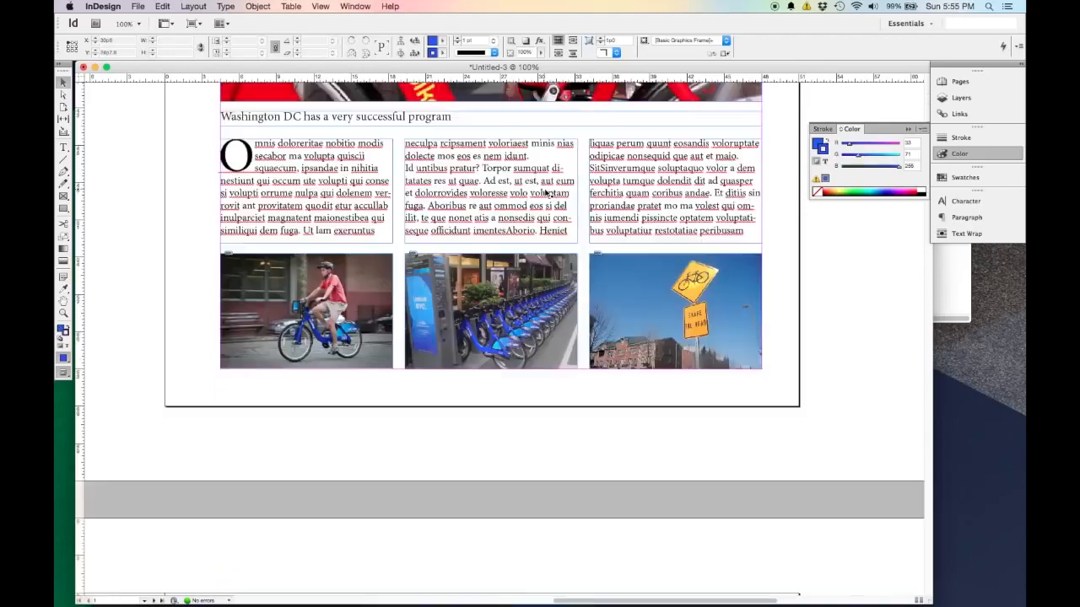
scroll(516, 231, "up", 12)
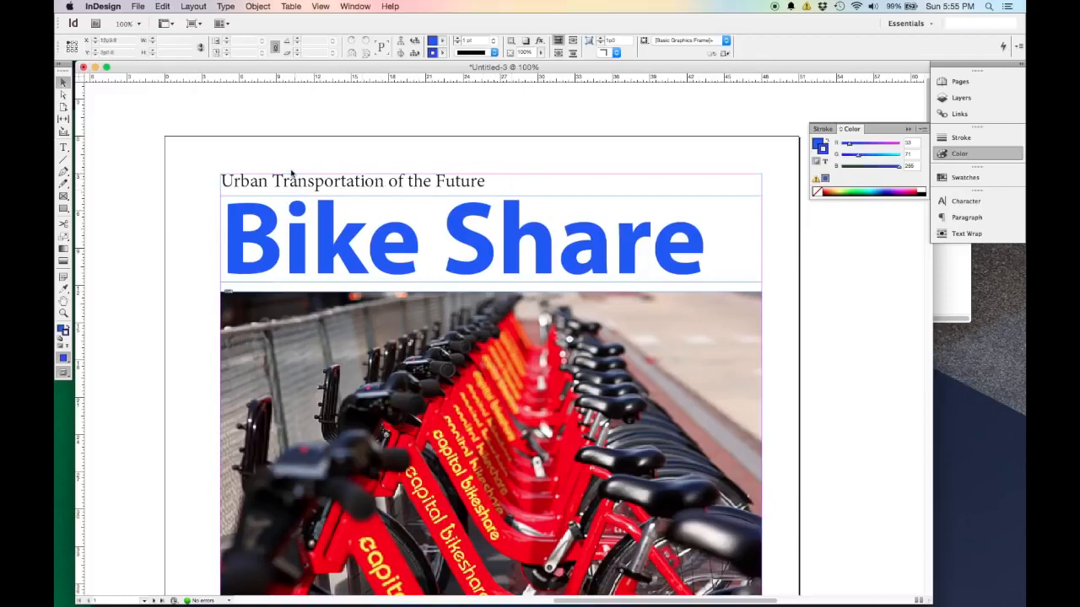
scroll(422, 372, "down", 8)
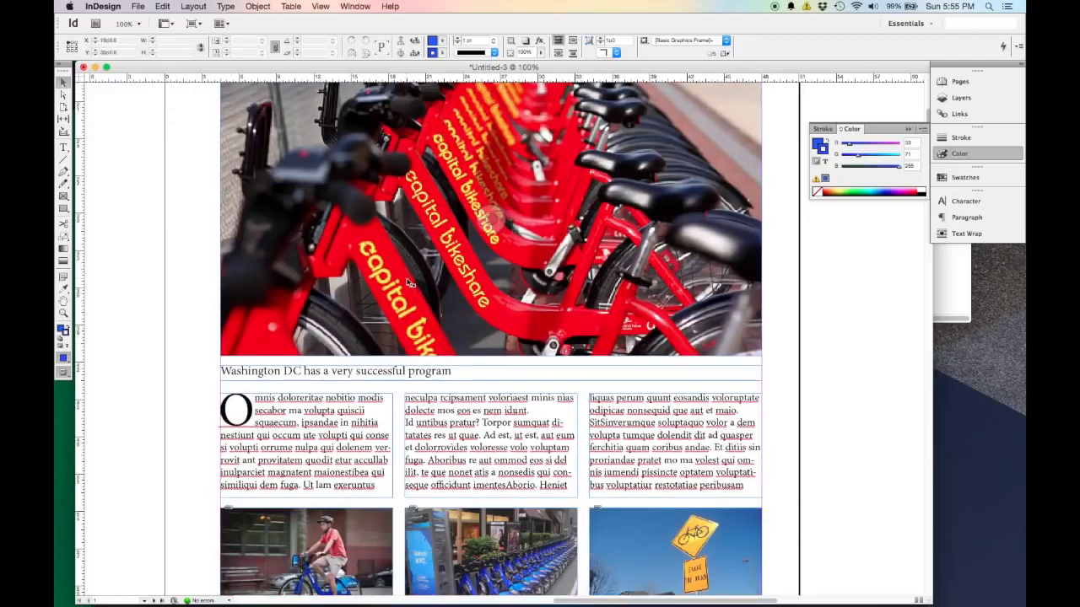
left_click(422, 372)
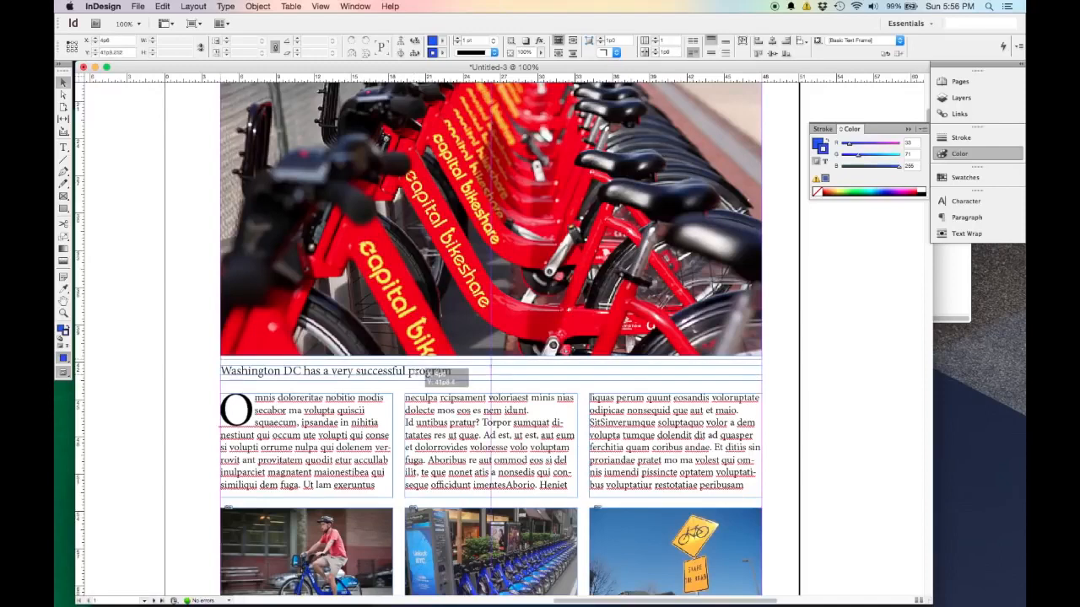
left_click(174, 338)
Step: Sample the kiosk's gray in the middle bottom picture, try applying it to the "Urban Transportation of the Future" line, and undo that
scroll(174, 337, "down", 3)
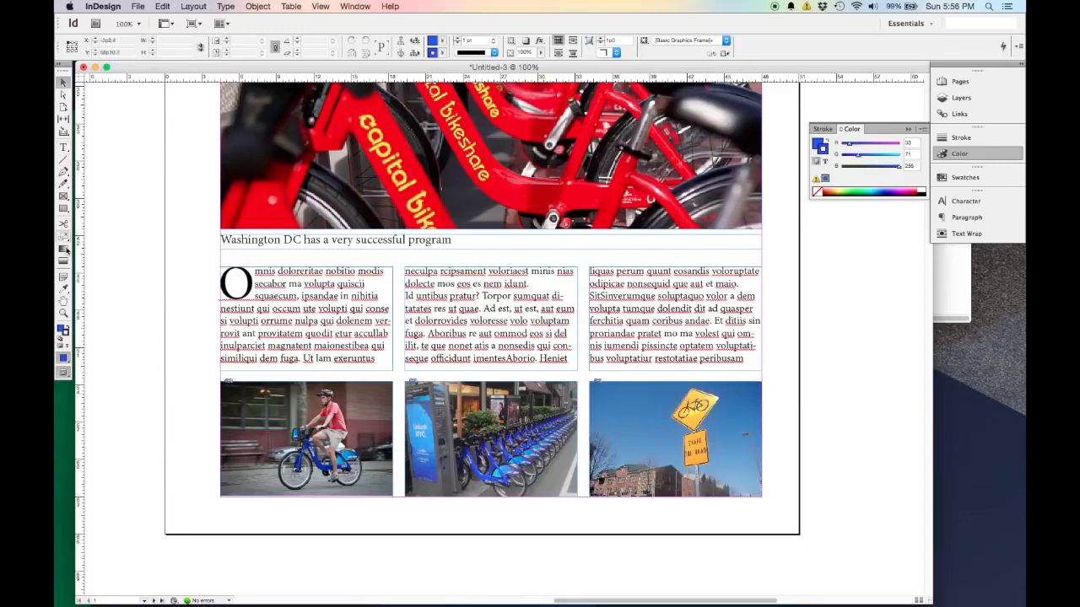
left_click(64, 289)
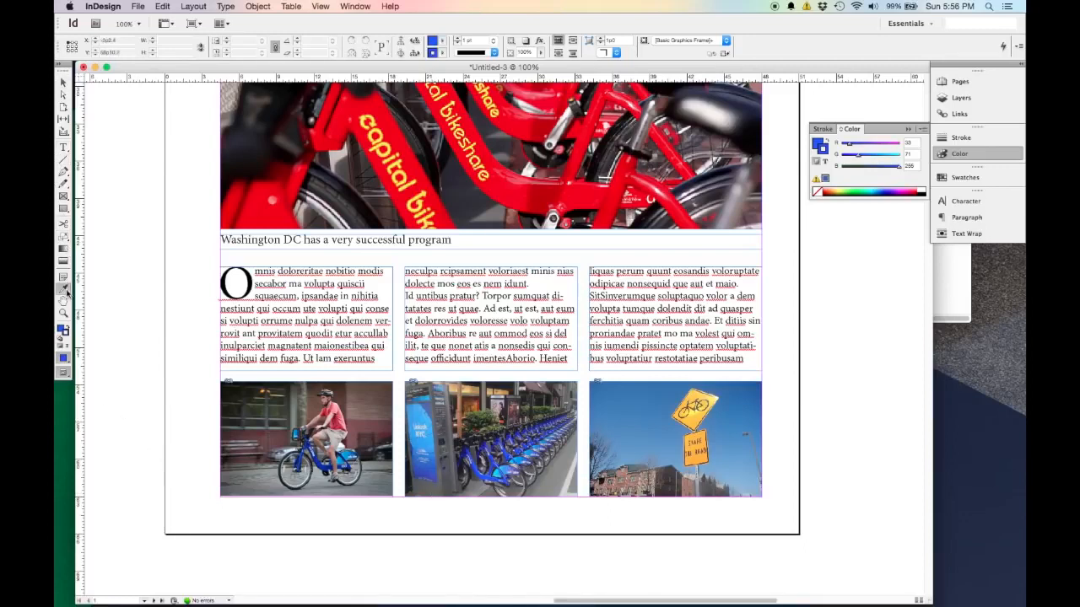
left_click(426, 487)
scroll(641, 384, "up", 3)
scroll(583, 426, "down", 2)
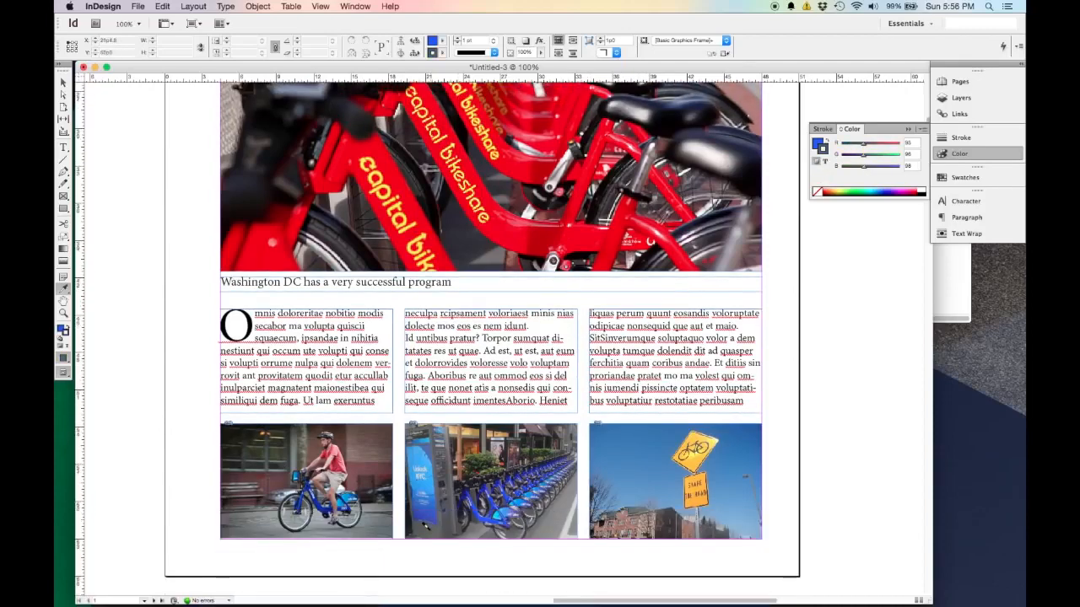
scroll(565, 336, "up", 8)
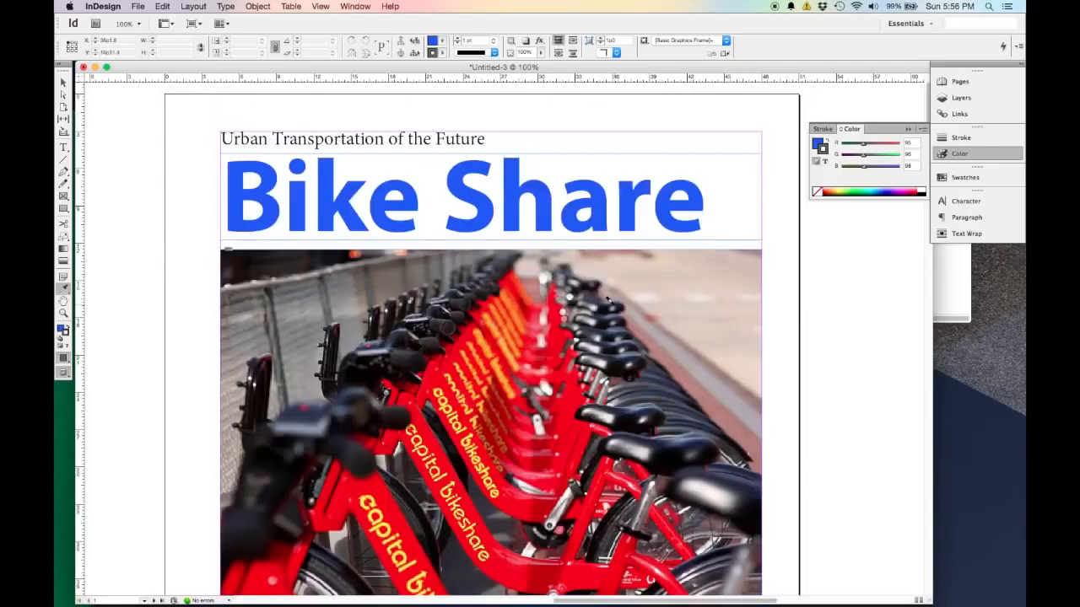
scroll(608, 297, "up", 2)
double_click(488, 223)
left_click_drag(211, 234, 207, 203)
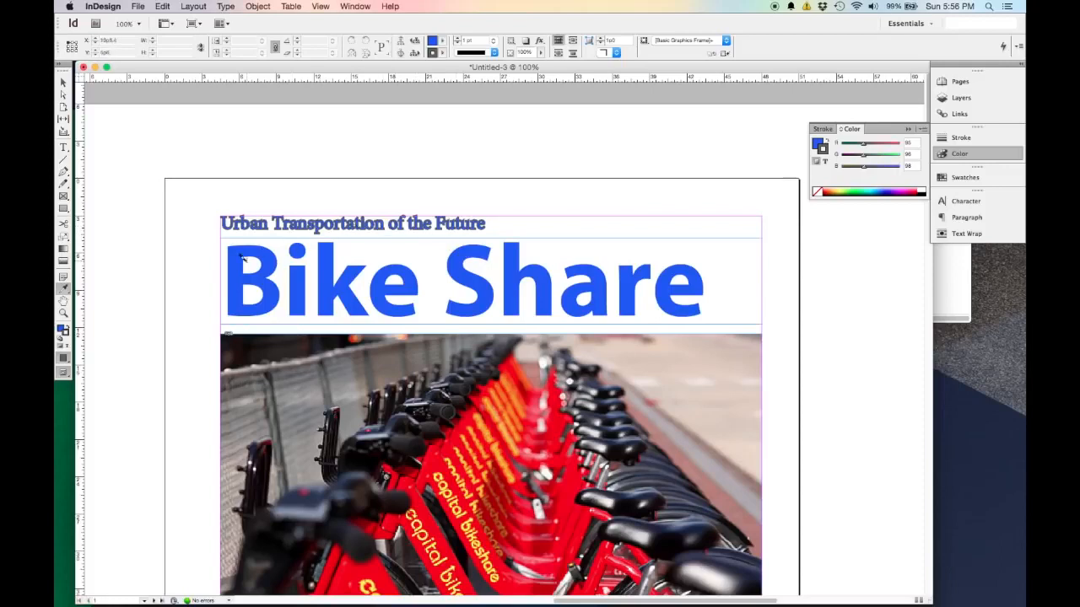
key("super+z")
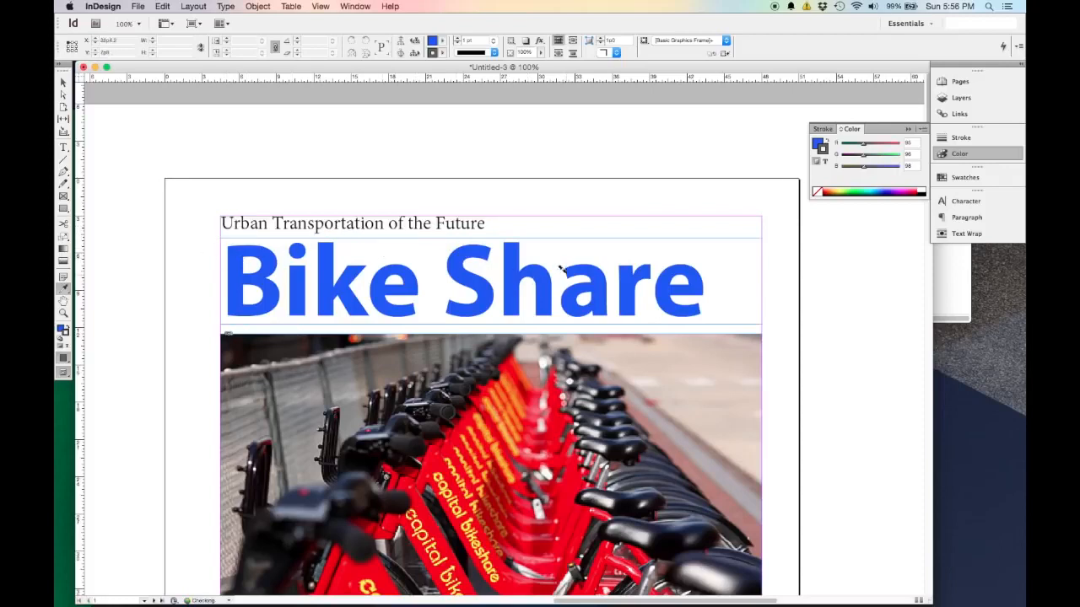
Step: Swap the sampled gray from stroke to fill, set the stroke to none and make the fill active
left_click(827, 143)
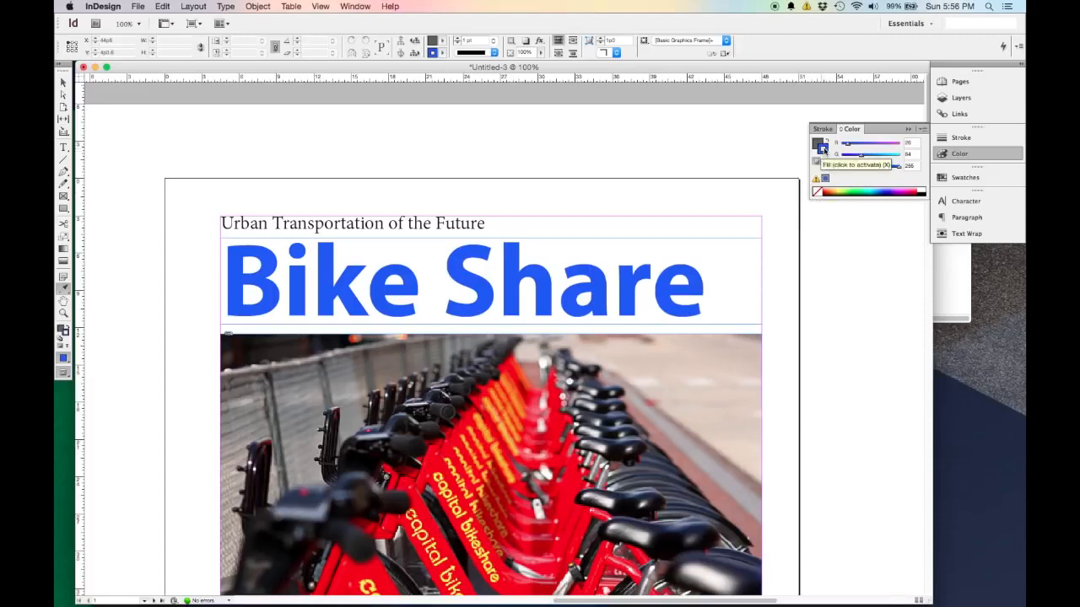
left_click(816, 192)
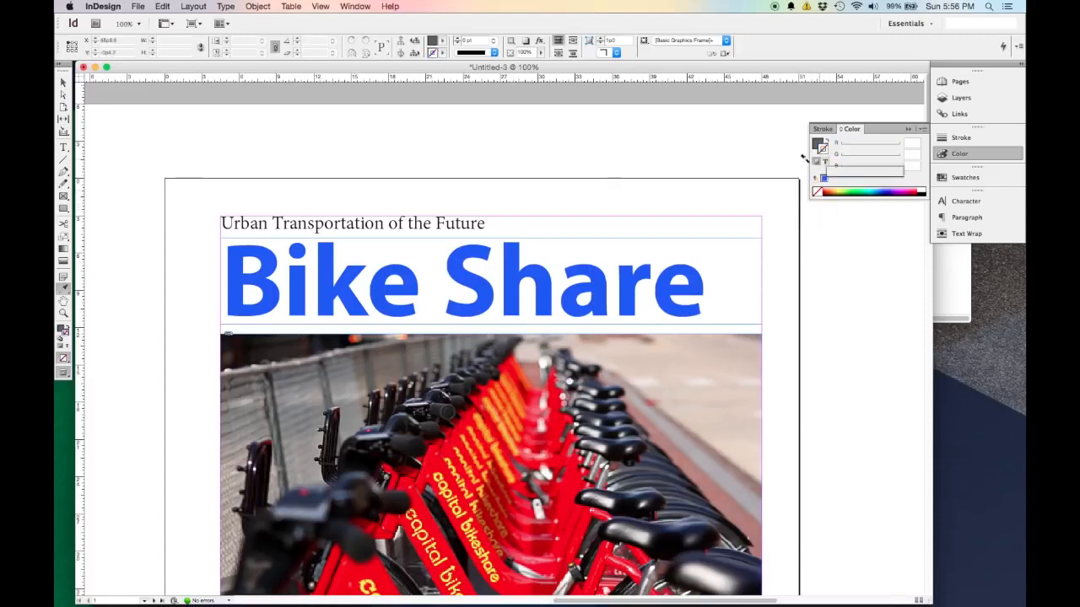
scroll(217, 233, "down", 2)
left_click(61, 330)
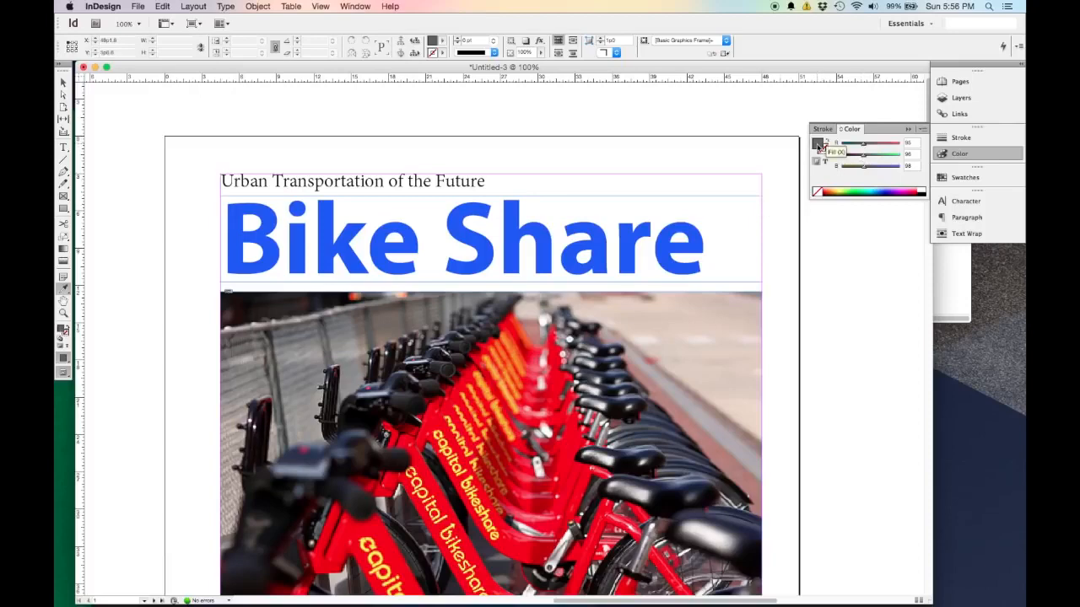
Step: Sample the dark gray of the kiosk in the middle bottom picture again with the Eyedropper as the fill color
scroll(687, 154, "down", 7)
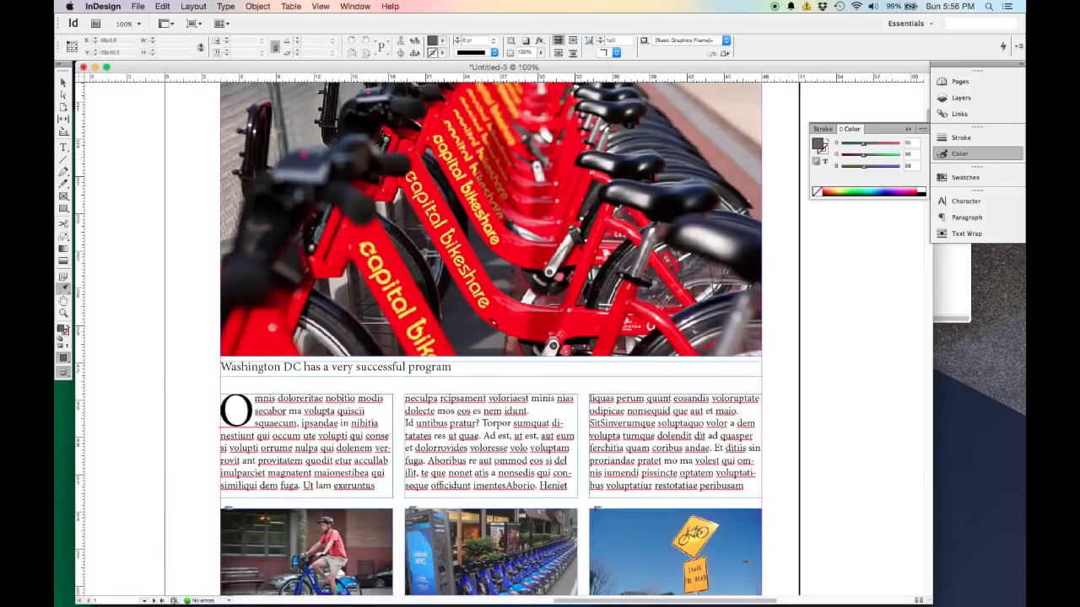
scroll(493, 322, "down", 3)
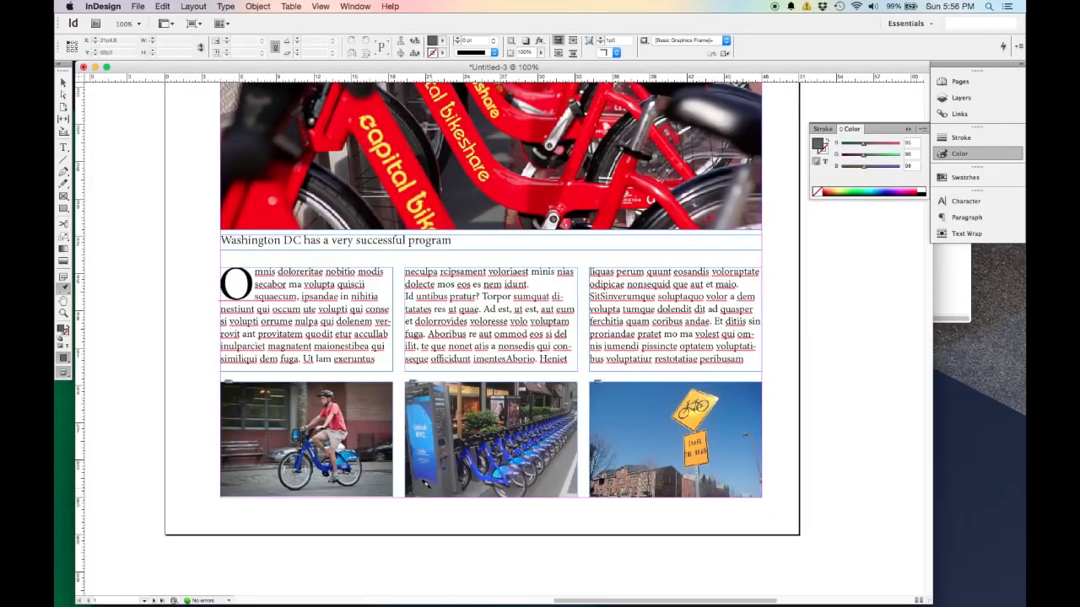
left_click(63, 83)
left_click(63, 288)
scroll(614, 427, "up", 10)
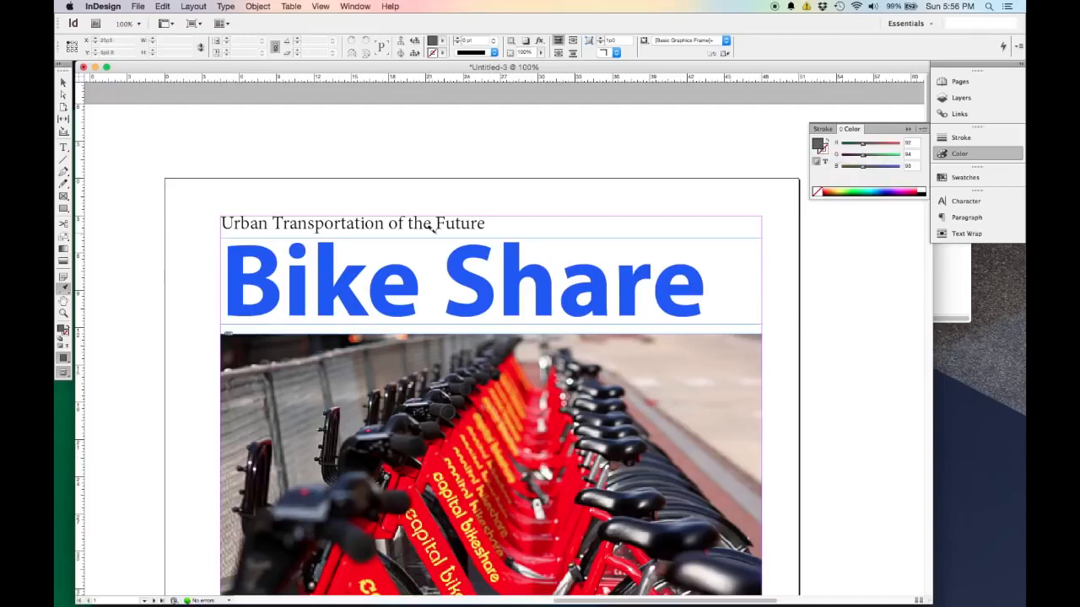
Step: Apply the sampled gray to the "Urban Transportation of the Future" line and the "Washington DC has a very successful program" caption
left_click_drag(475, 221, 203, 217)
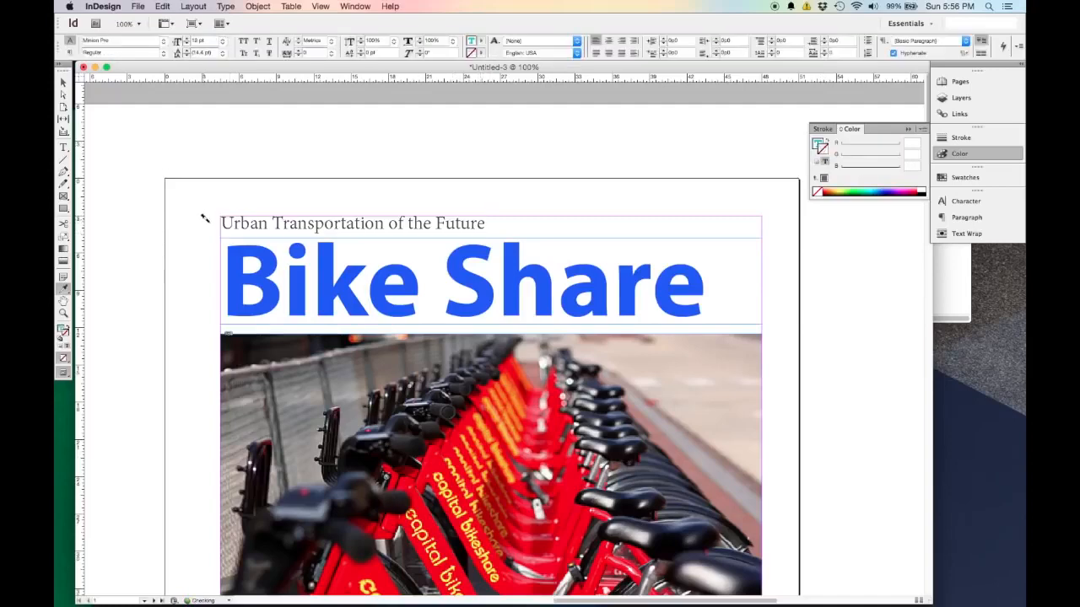
scroll(202, 217, "down", 3)
scroll(227, 205, "down", 3)
left_click_drag(448, 451, 206, 445)
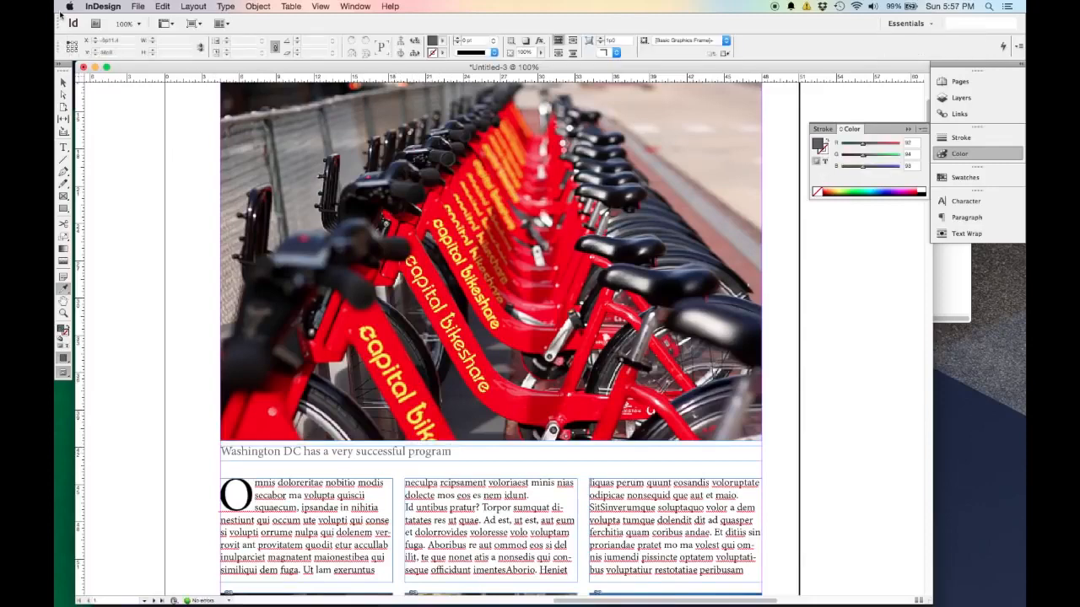
left_click(63, 82)
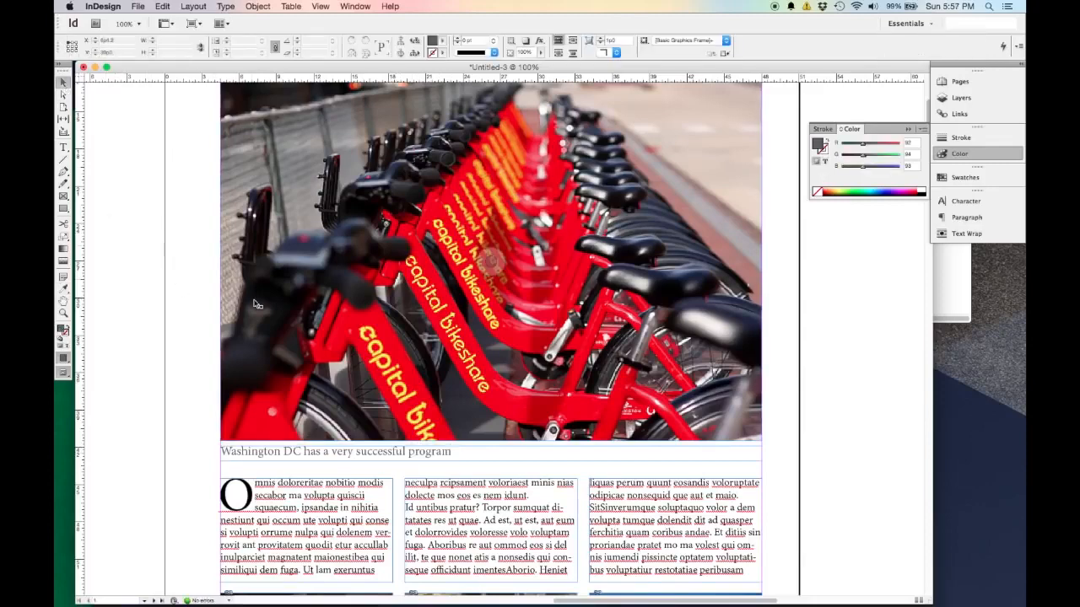
Step: View the whole first page at 50% in preview mode without frame edges and guides
key("super+minus")
key("super+minus")
key("super+plus")
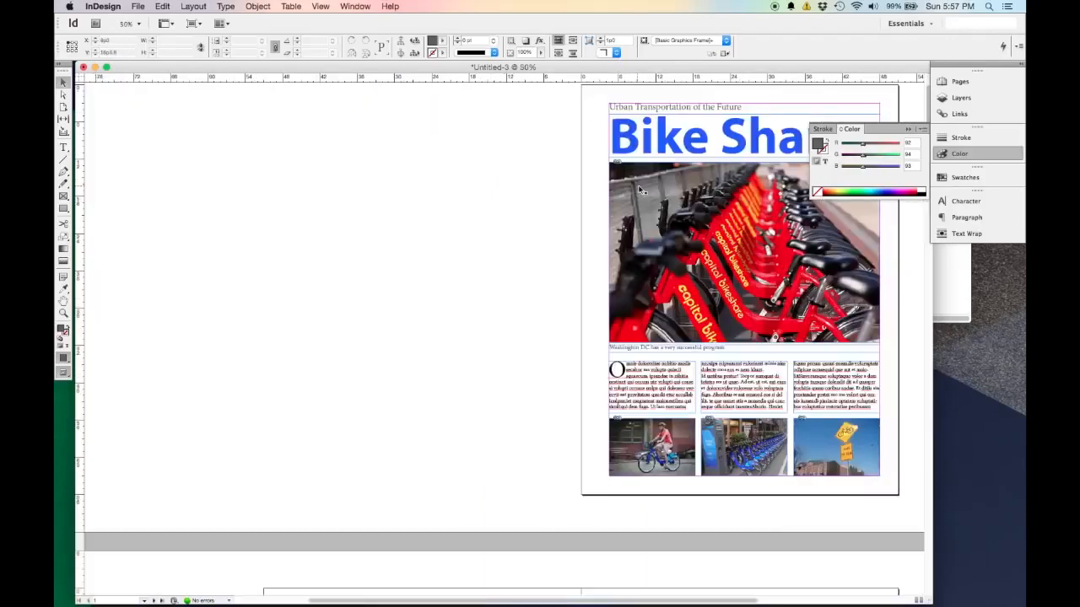
scroll(733, 302, "right", 5)
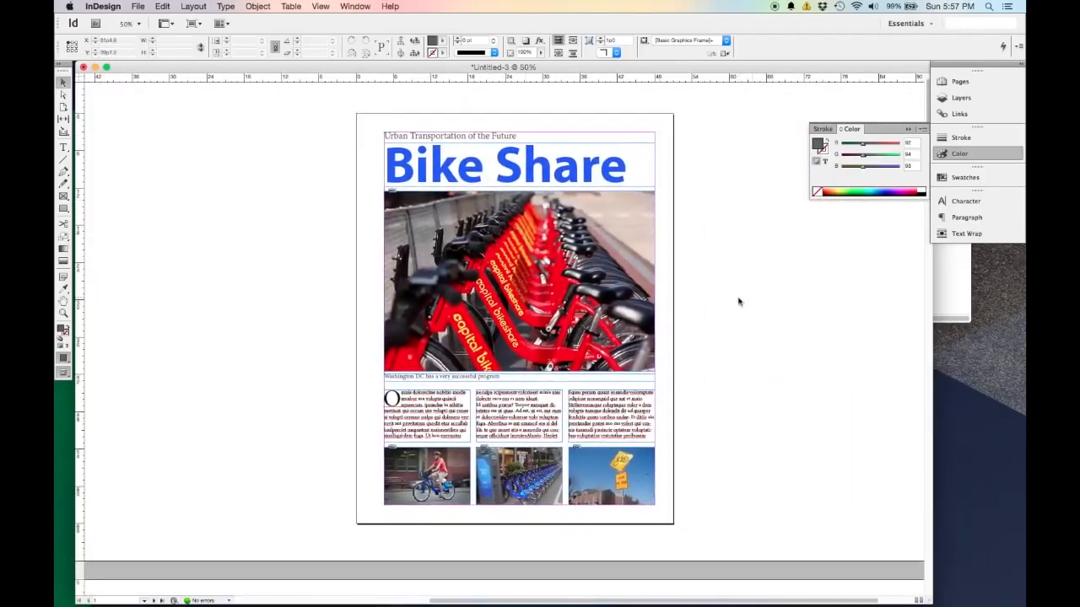
key("w")
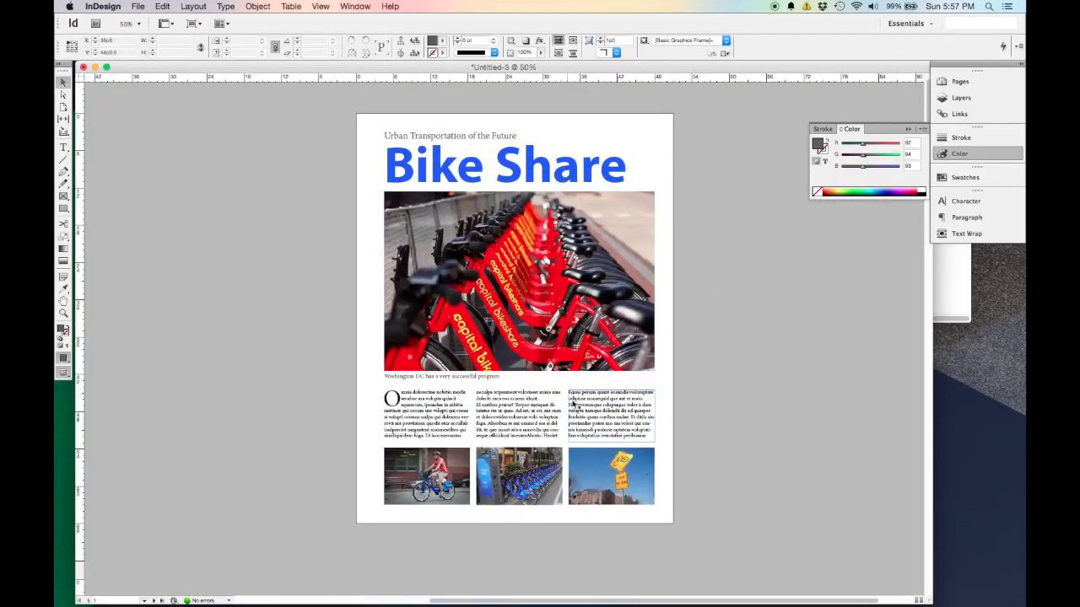
Step: Extend the top edges of all three body text frames slightly upward toward the photo caption and deselect them
key("super+plus")
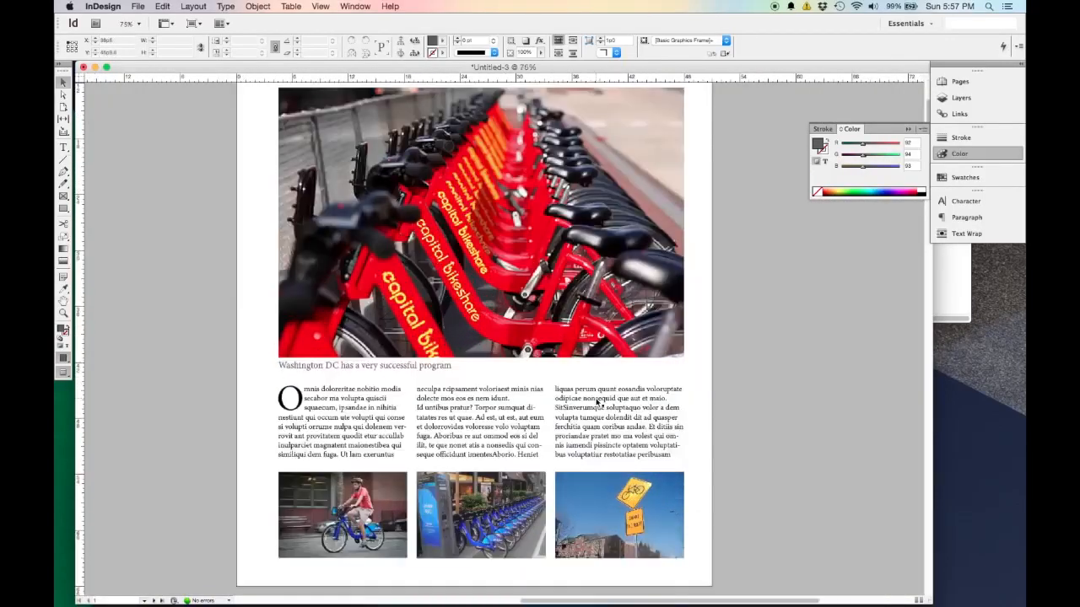
left_click(369, 401)
left_click(451, 416, "shift")
left_click(620, 416, "shift")
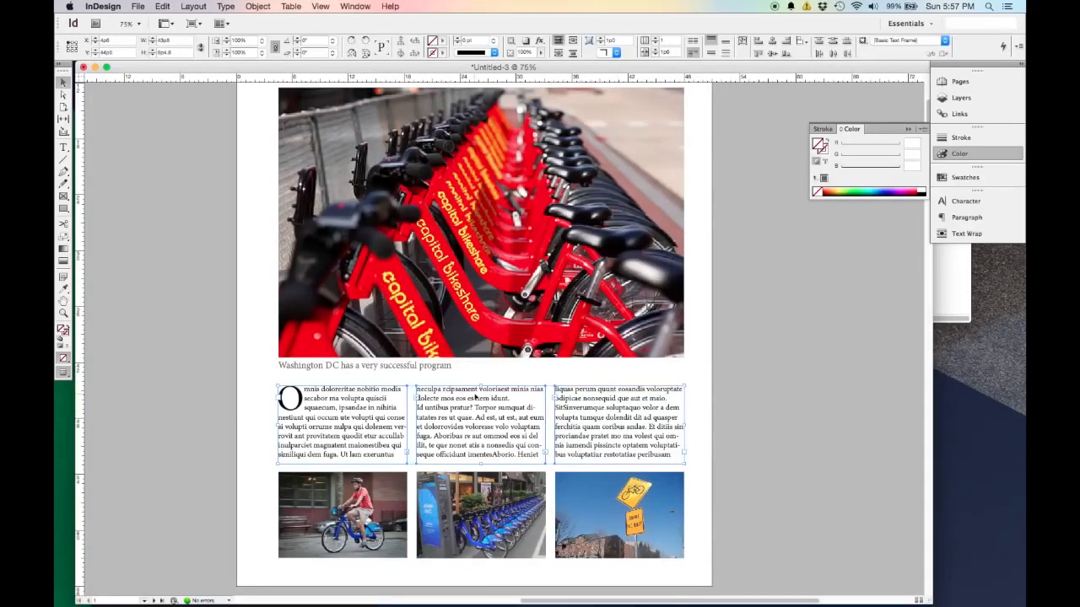
left_click_drag(481, 385, 484, 377)
left_click(737, 404)
Step: Examine the first page's colors and spacing from the headline down to the three bottom pictures
scroll(729, 417, "up", 5)
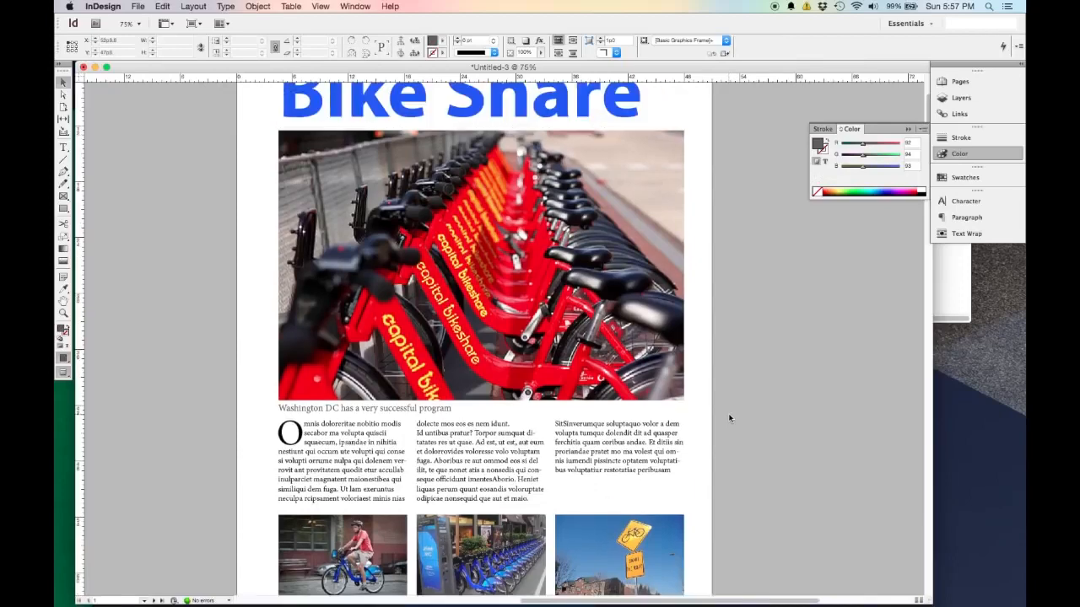
scroll(730, 418, "down", 4)
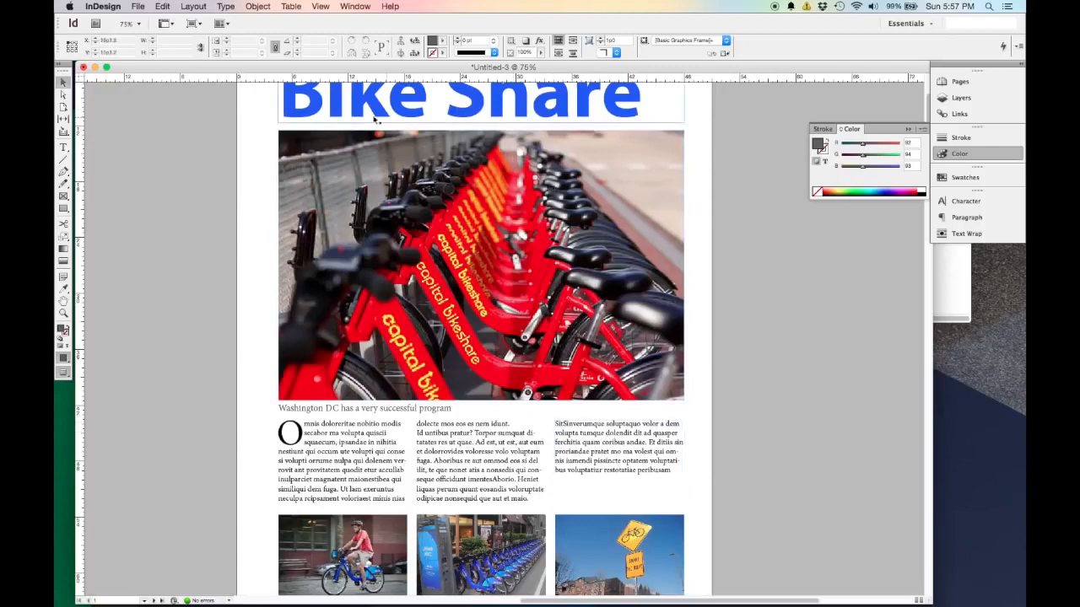
scroll(421, 433, "up", 3)
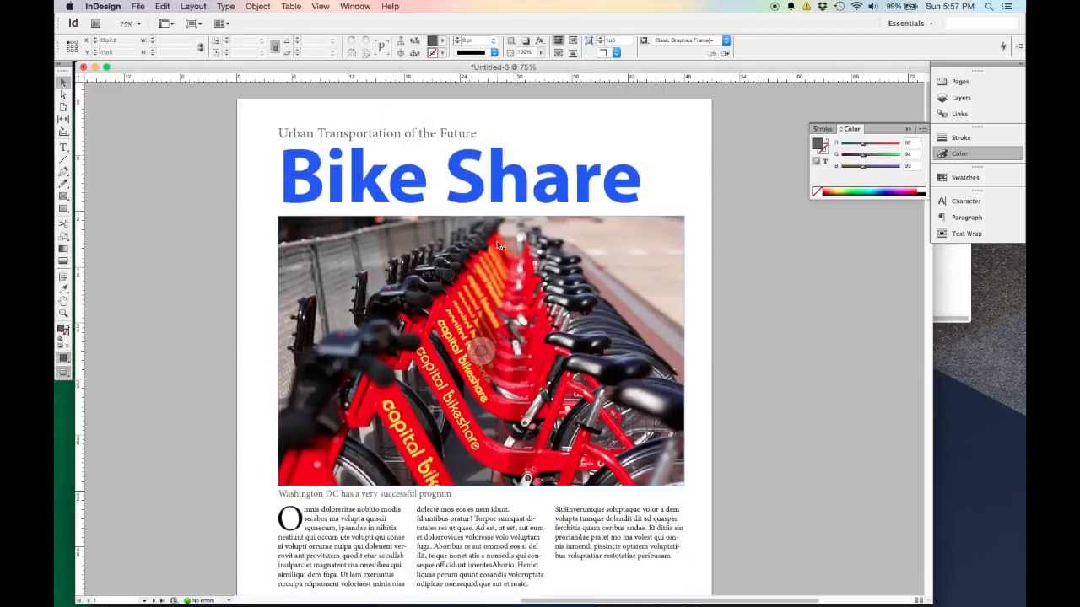
scroll(584, 447, "down", 2)
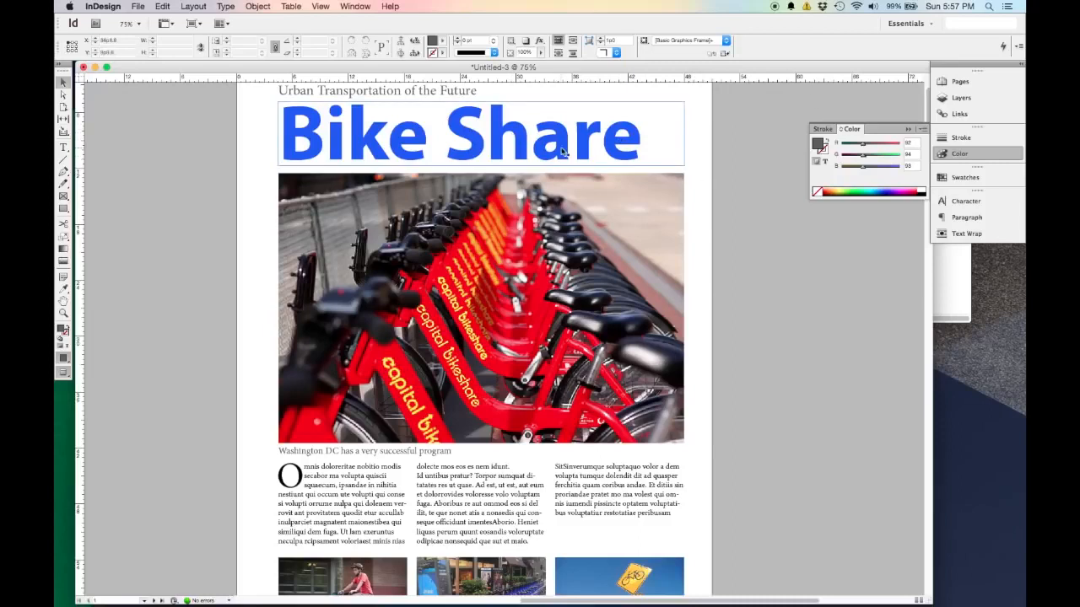
scroll(639, 149, "up", 1)
scroll(481, 221, "down", 3)
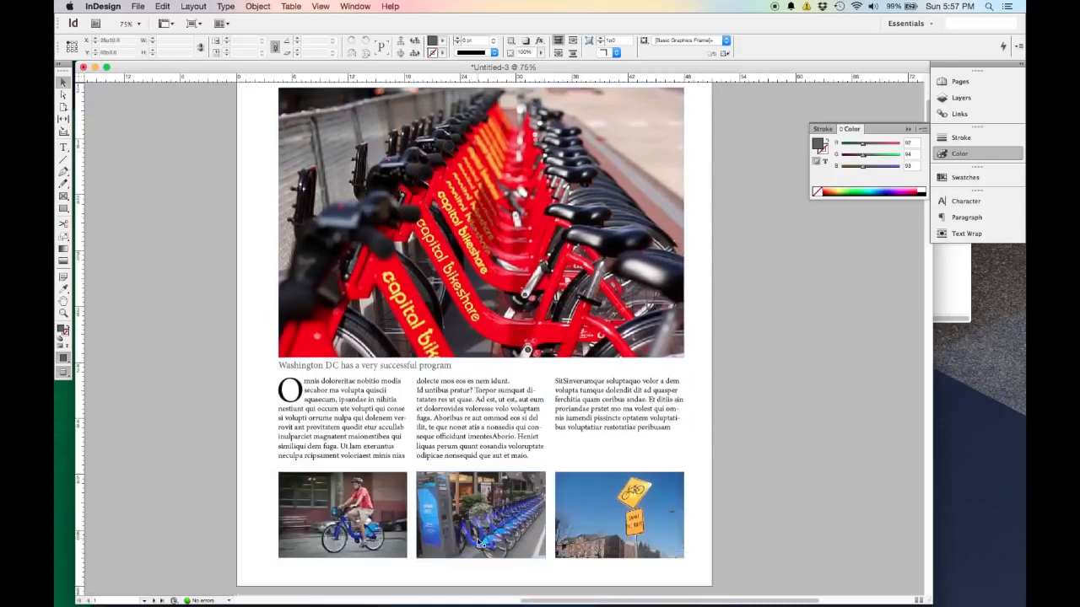
Step: Select the entire "Bike Share" headline text and bring its fill color into focus
left_click(63, 288)
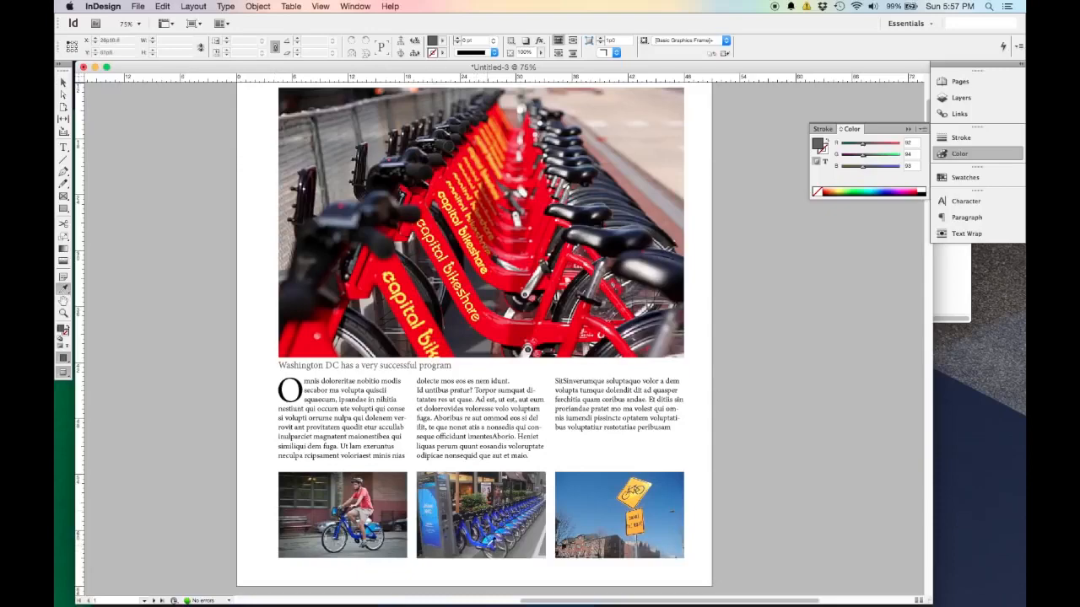
scroll(442, 545, "up", 4)
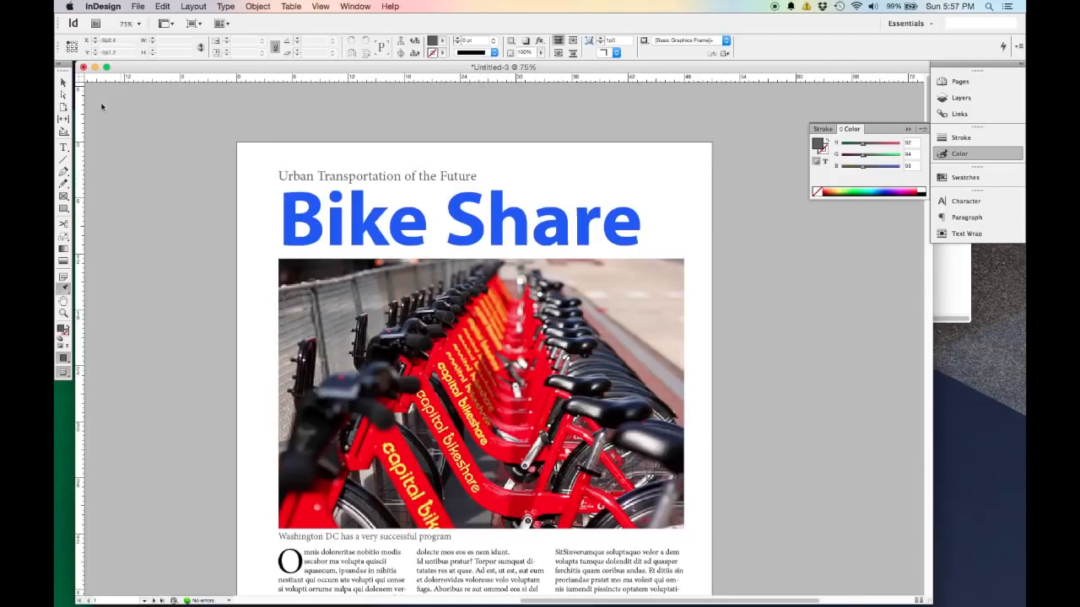
left_click(61, 84)
left_click(413, 246)
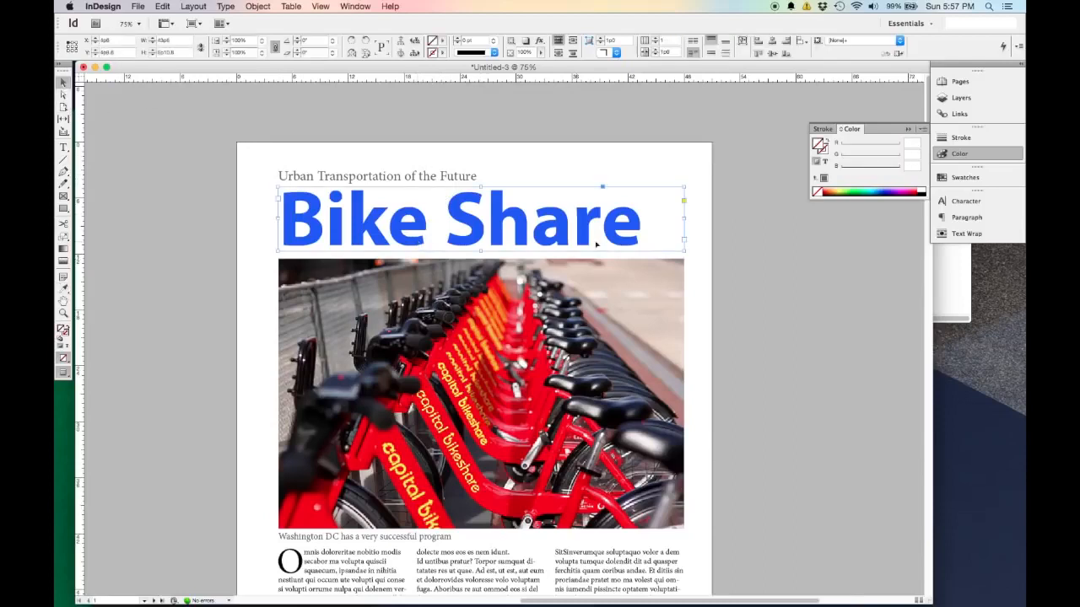
double_click(631, 217)
left_click_drag(641, 217, 149, 269)
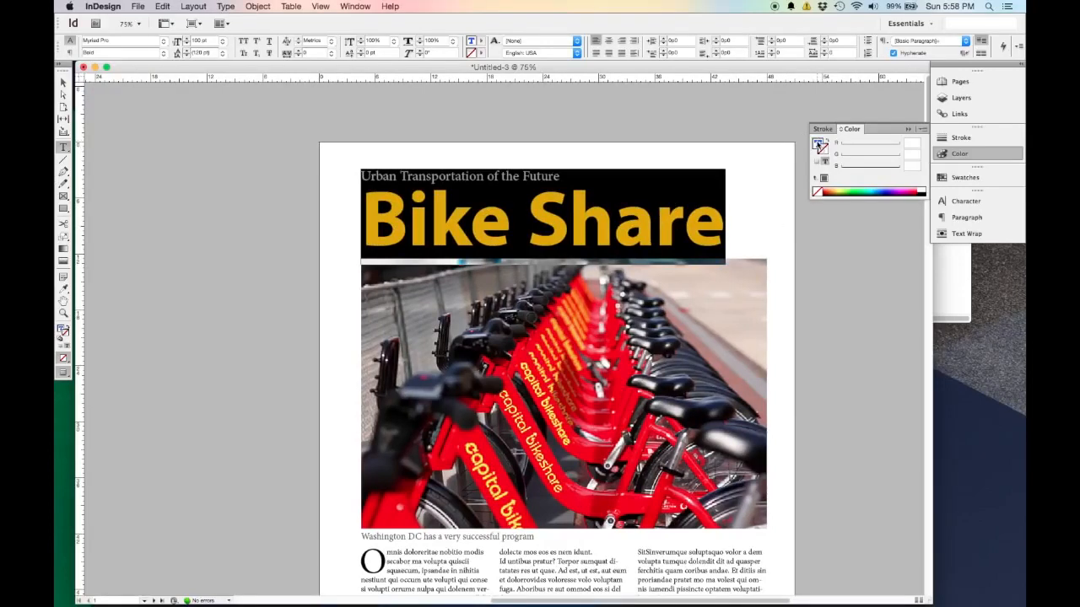
left_click(817, 145)
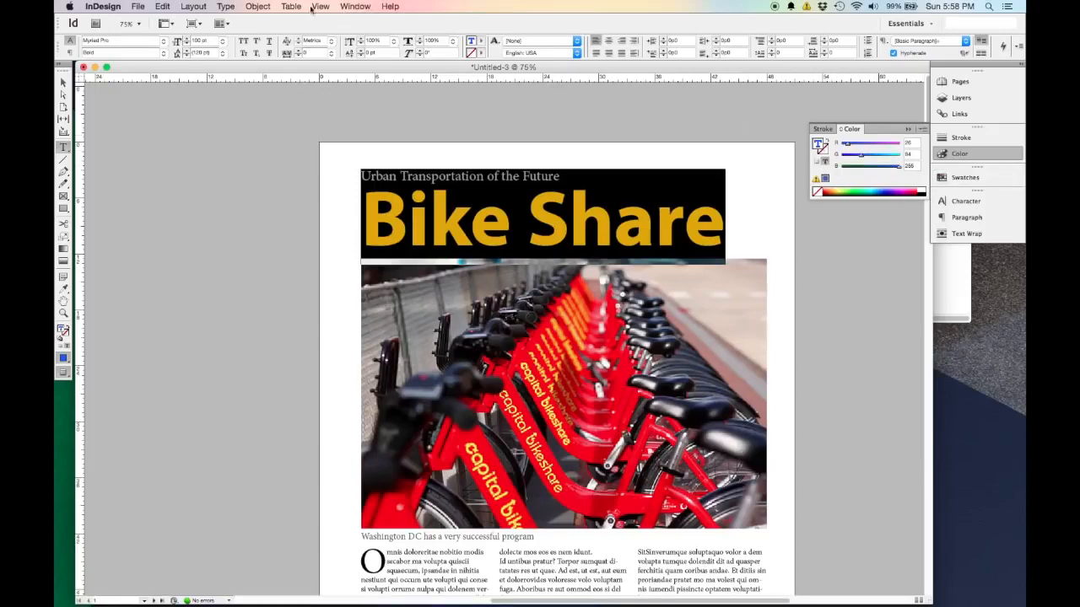
Step: Show the swatches in a lengthened list, save the headline's blue as a new swatch, and deselect the text
left_click(353, 7)
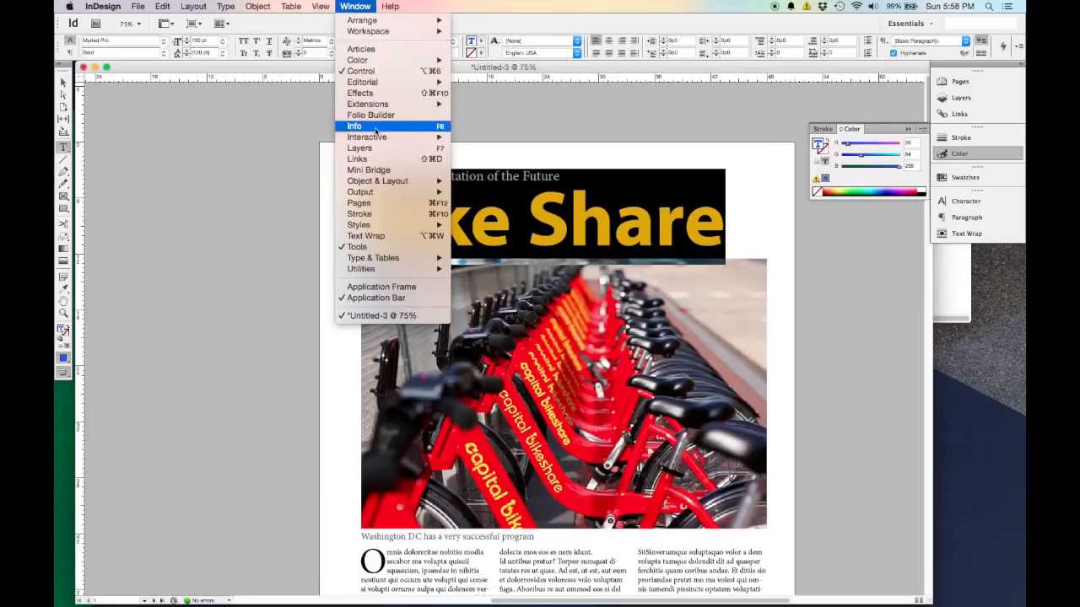
mouse_move(395, 61)
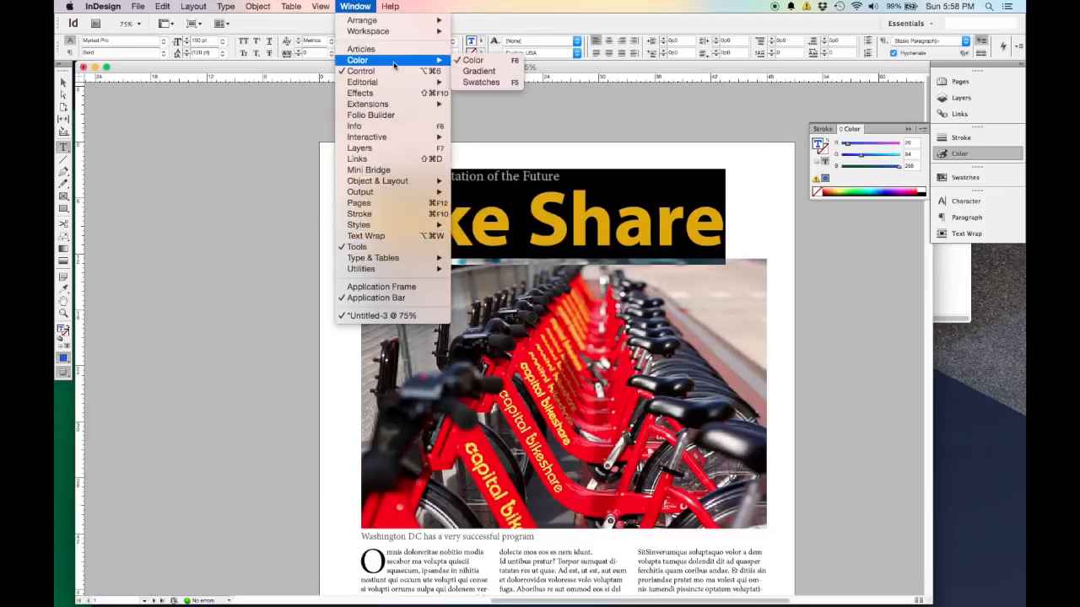
left_click(480, 81)
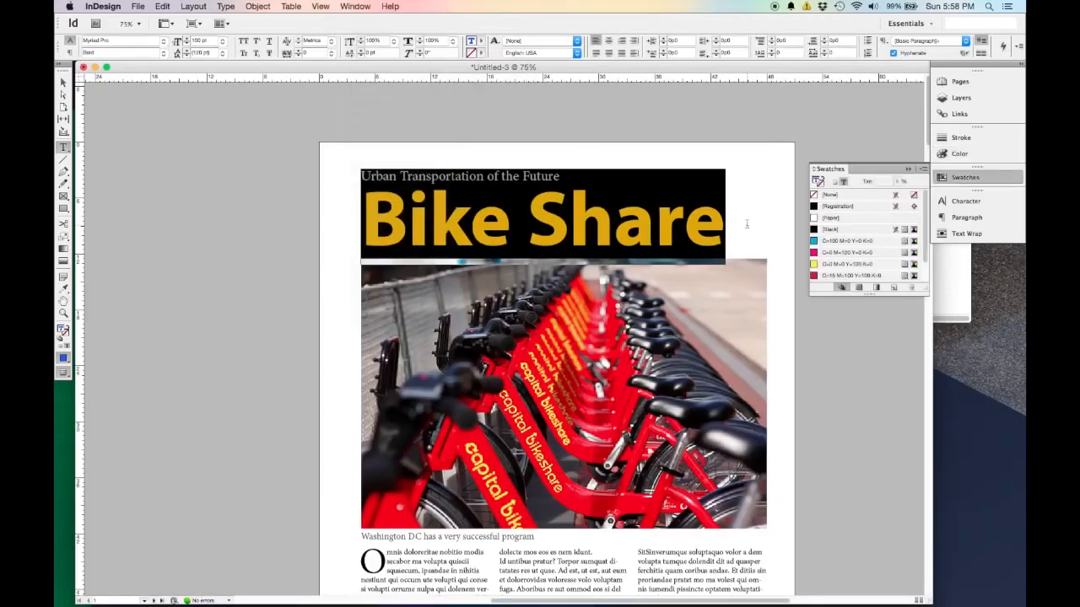
left_click_drag(869, 294, 874, 401)
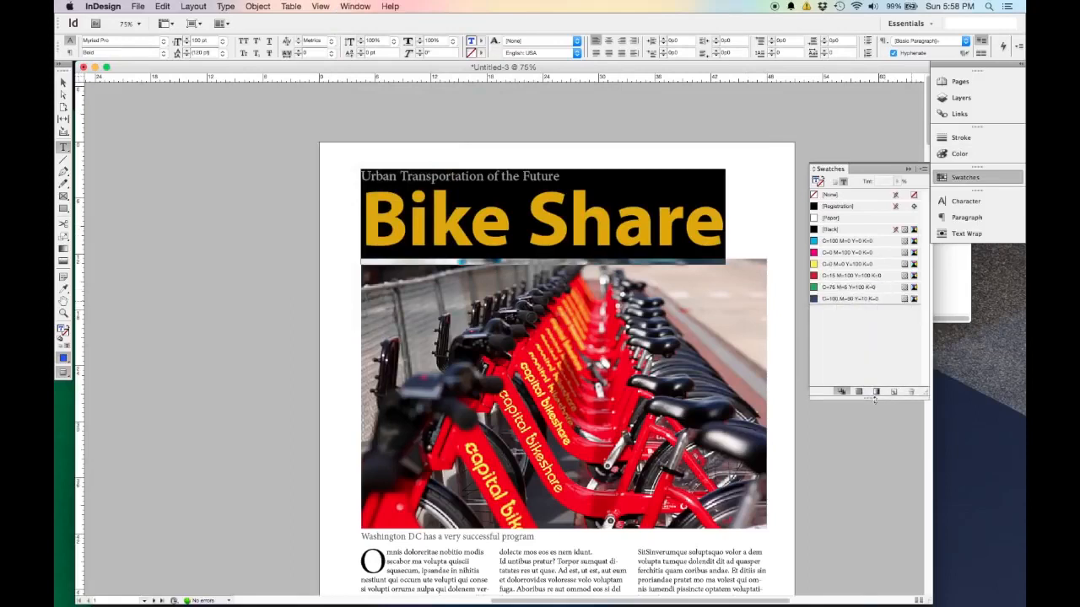
left_click(895, 392)
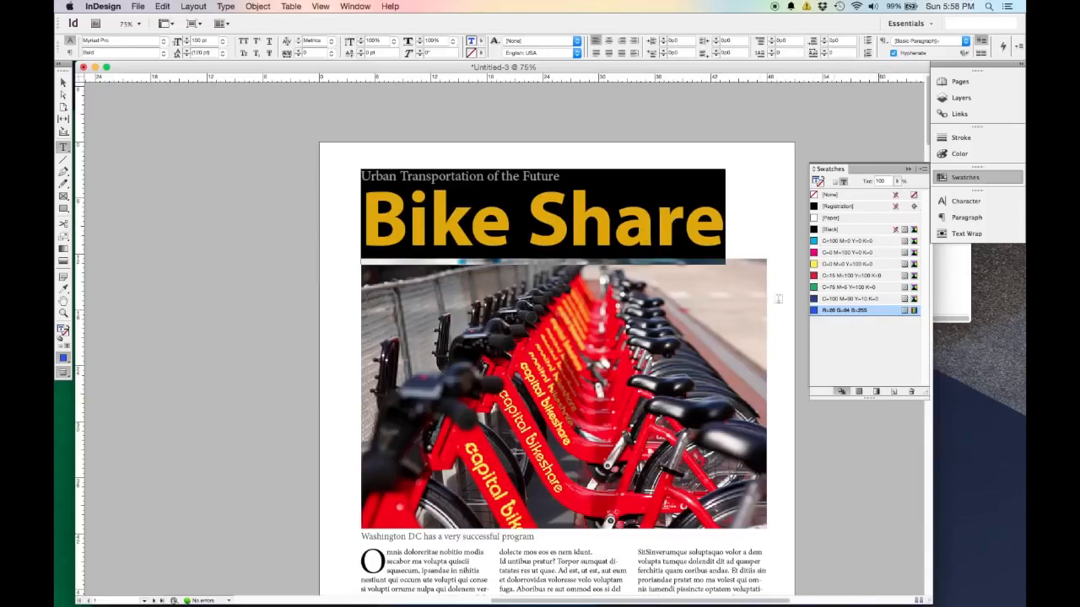
left_click(63, 83)
left_click(231, 265)
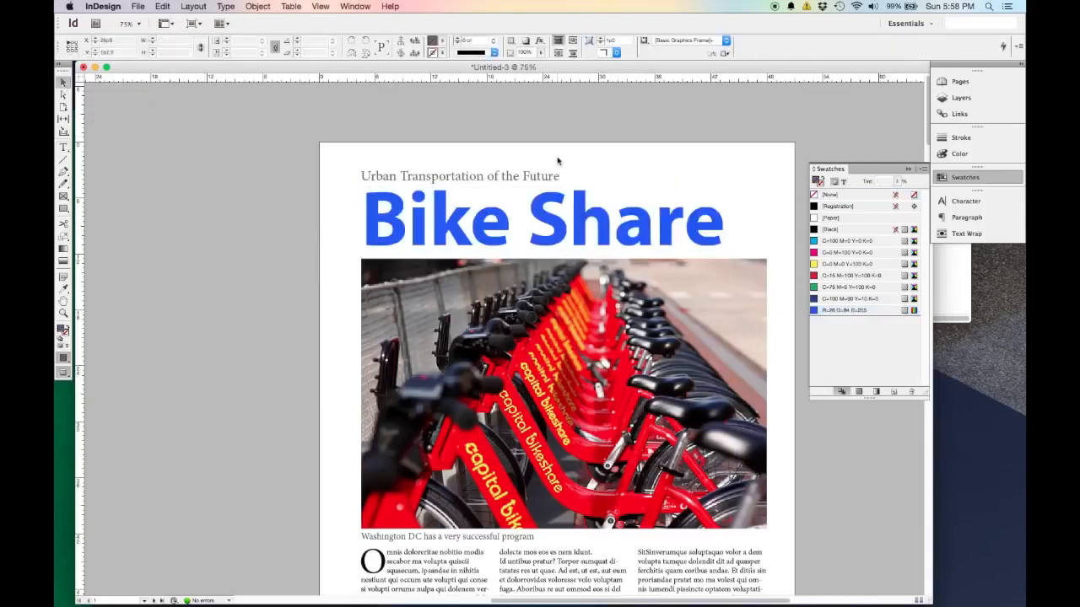
Step: Return to normal view with frame edges and save the gray of the "Urban Transportation of the Future" line as a new swatch
key("w")
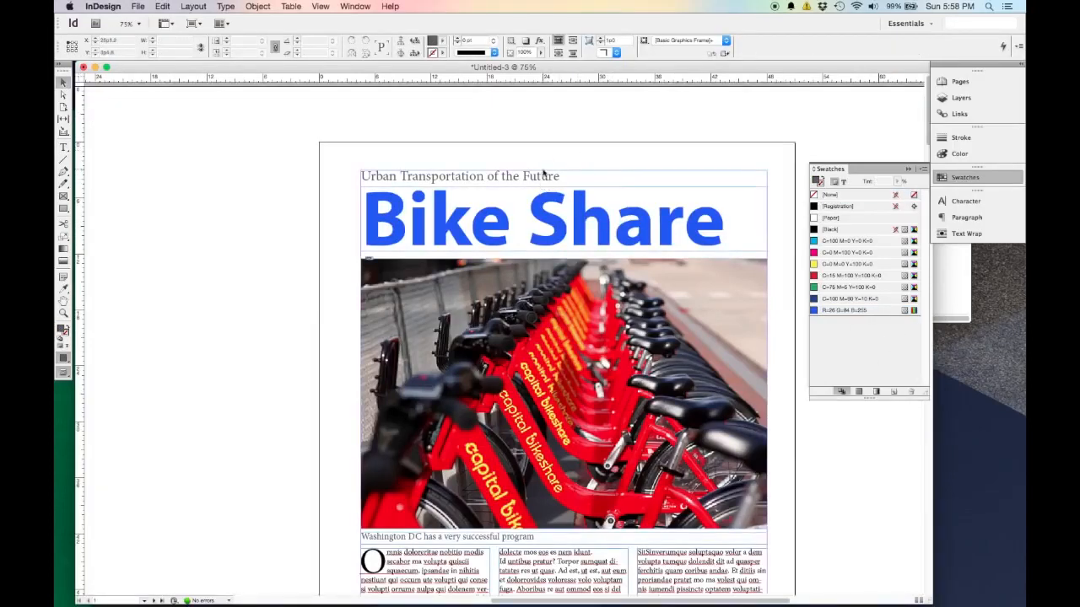
double_click(564, 179)
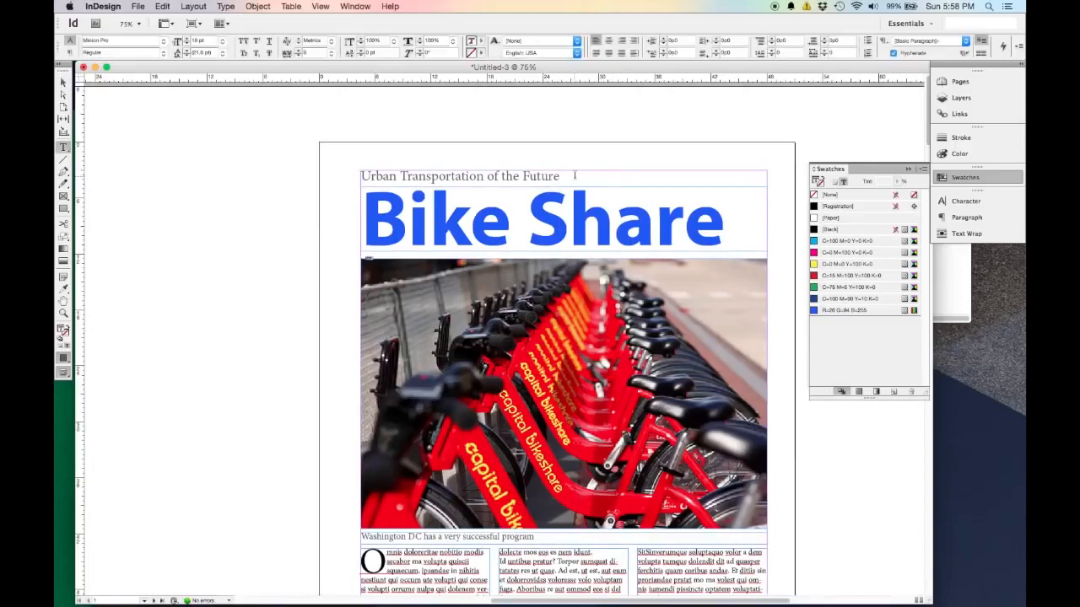
left_click_drag(564, 179, 368, 162)
left_click(894, 393)
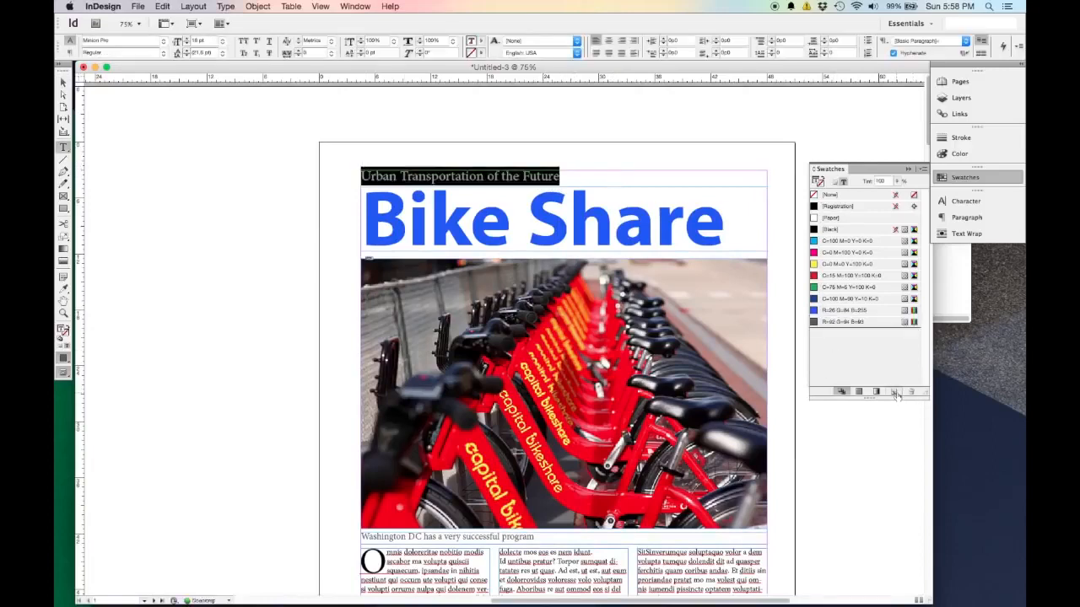
Step: Rename the new blue swatch to "Citibike Blue" instead of naming it by color value
double_click(855, 312)
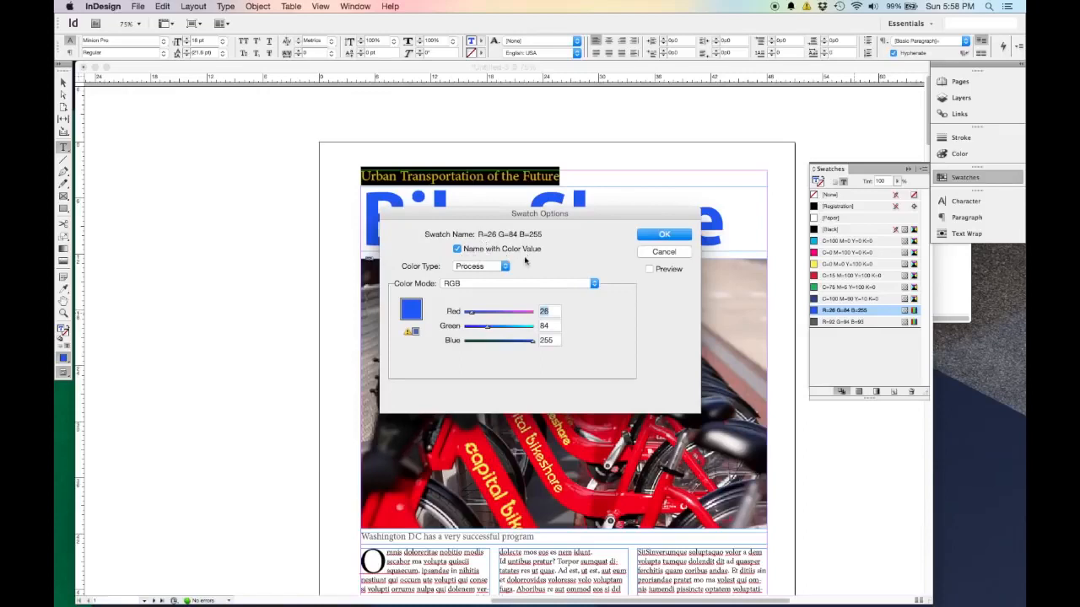
left_click(457, 250)
type("Citibike Blue")
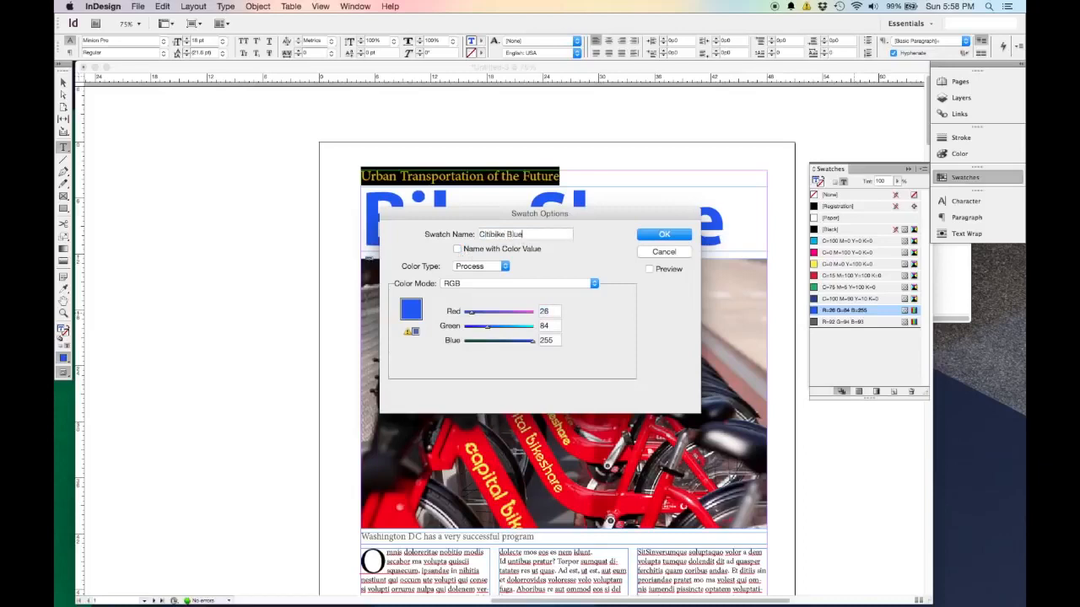
left_click(664, 234)
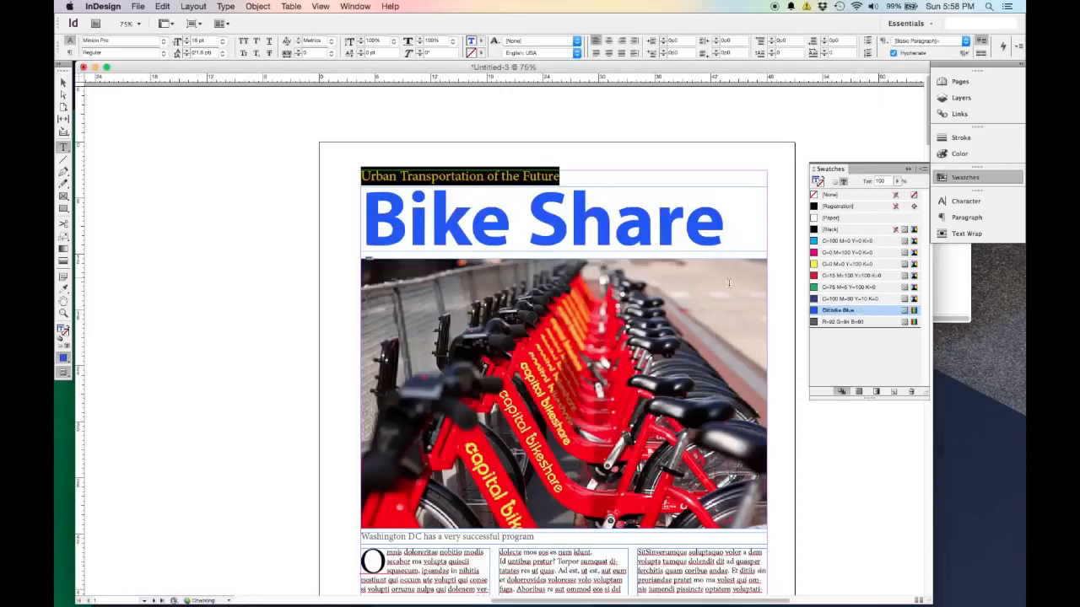
Step: Rename the new gray swatch to "Docking Station Grey" without the color-value name, and leave text editing
double_click(838, 326)
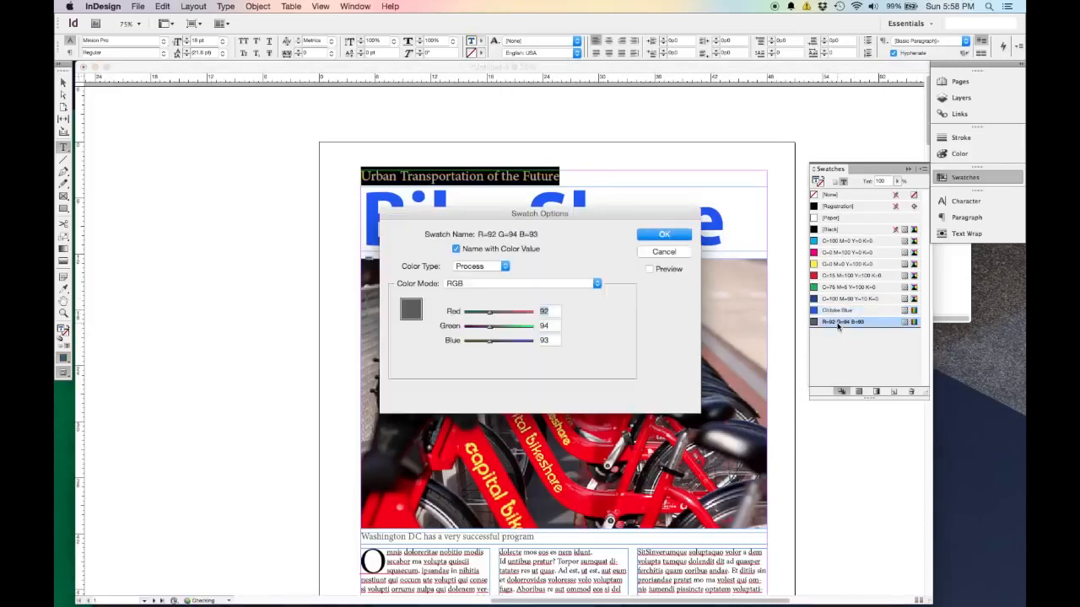
left_click(459, 250)
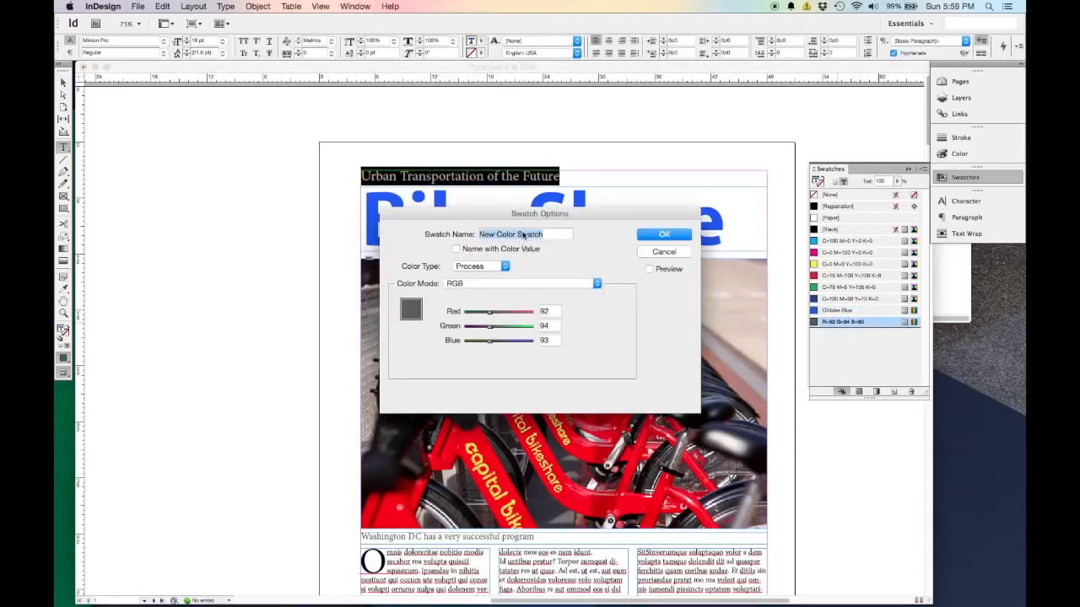
type("Docking Station Grey")
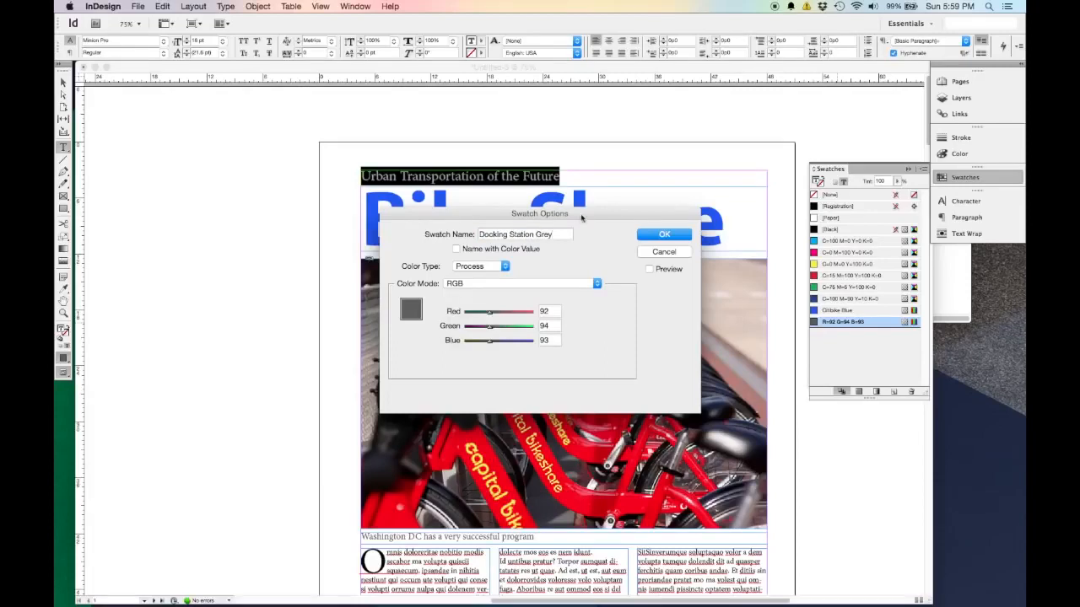
left_click(681, 236)
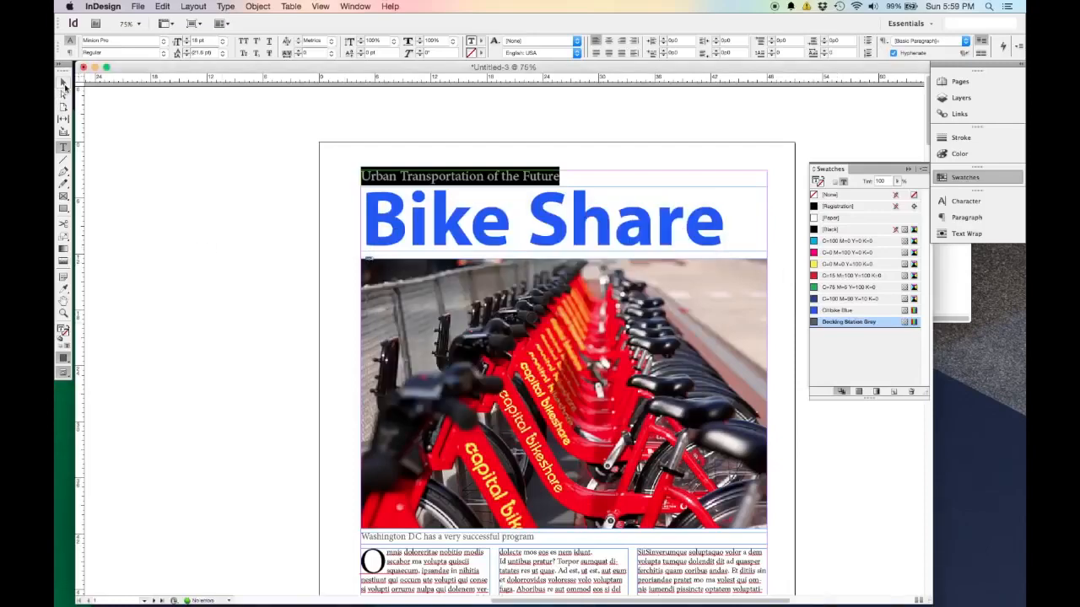
left_click(64, 83)
Step: Try the Citibike Blue swatch on all body text across the three columns and deselect it
scroll(265, 346, "down", 5)
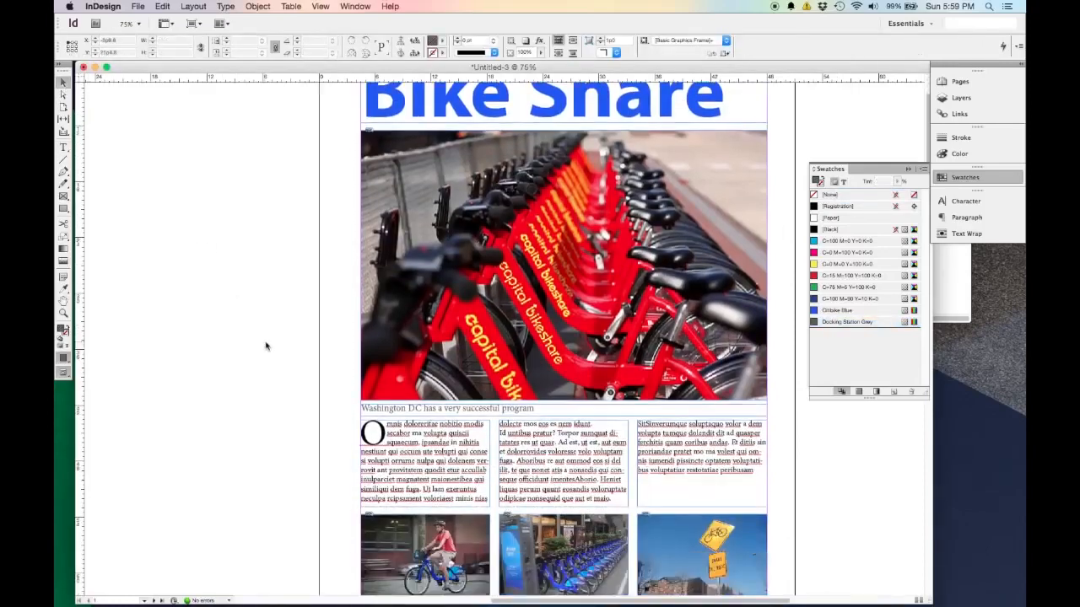
double_click(680, 470)
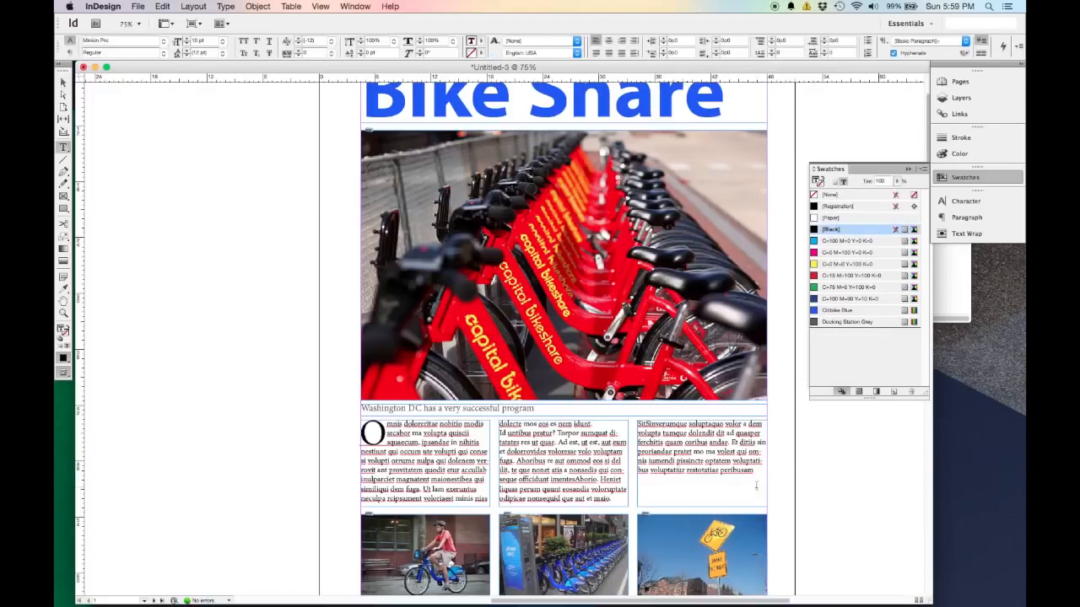
left_click_drag(758, 480, 410, 408)
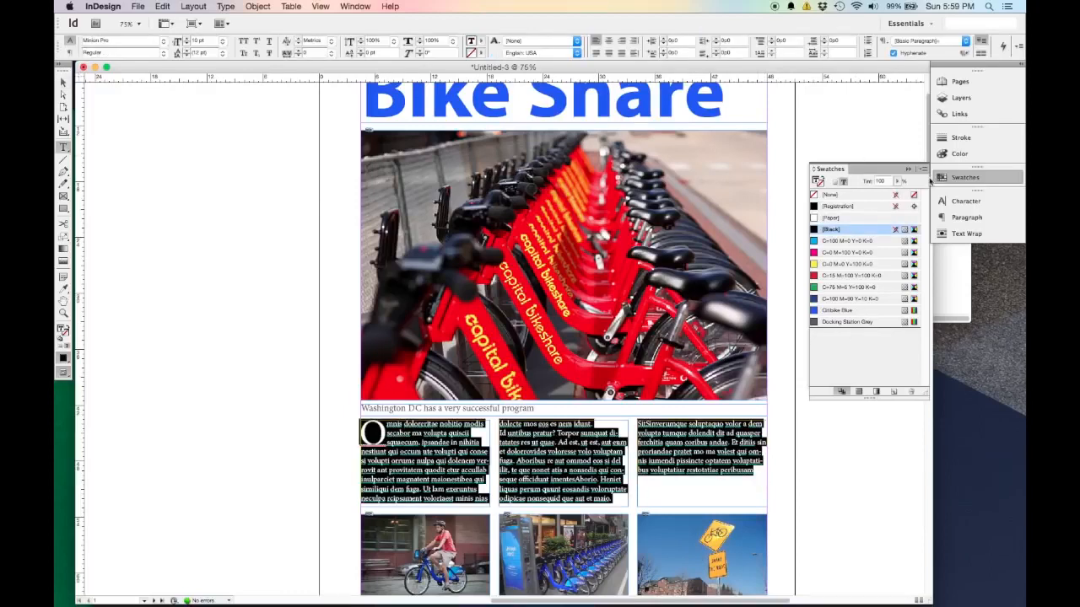
left_click(835, 310)
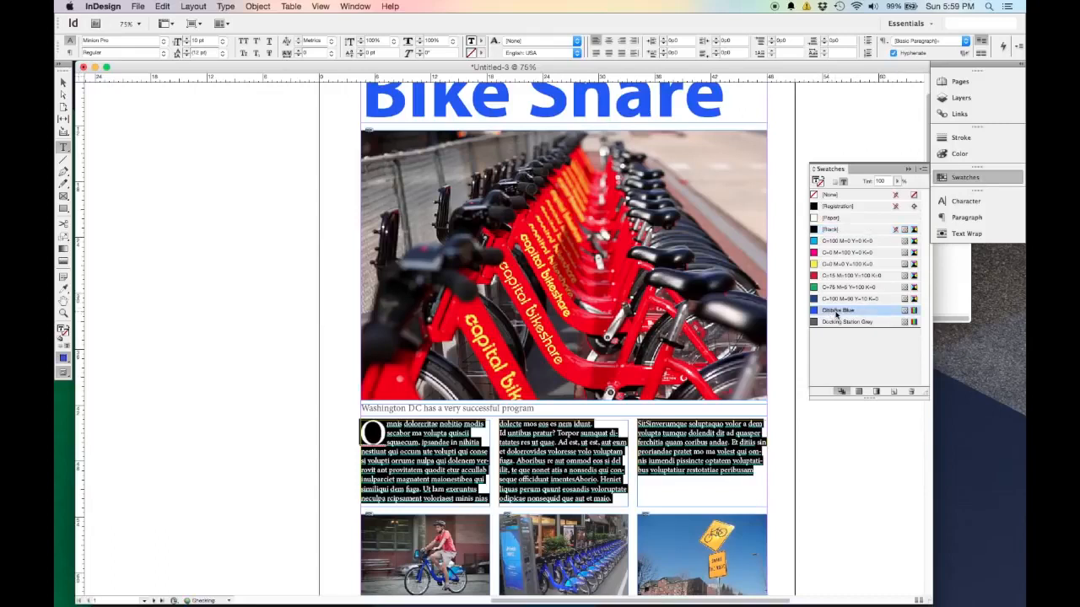
left_click(62, 83)
left_click(161, 252)
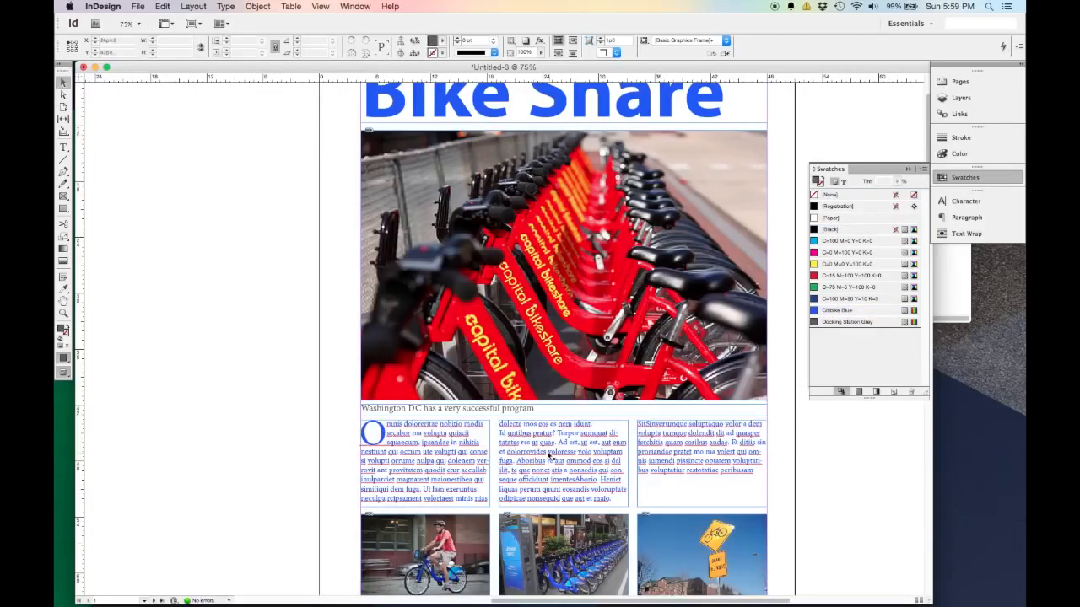
Step: Compare the blue body text with the headline and undo its recoloring
scroll(526, 175, "up", 2)
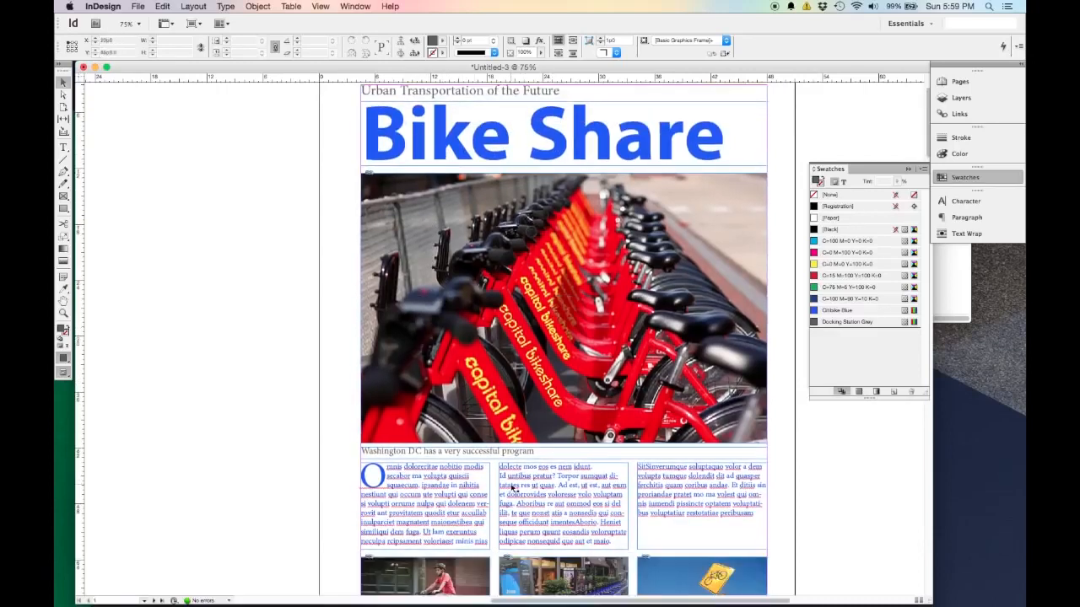
scroll(424, 339, "down", 2)
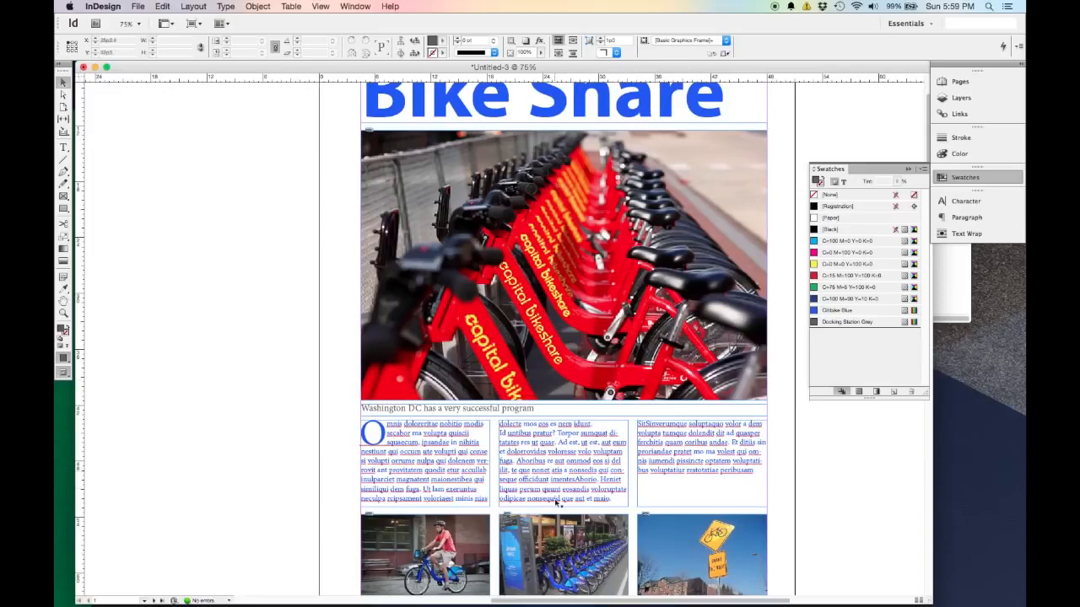
key("super+z")
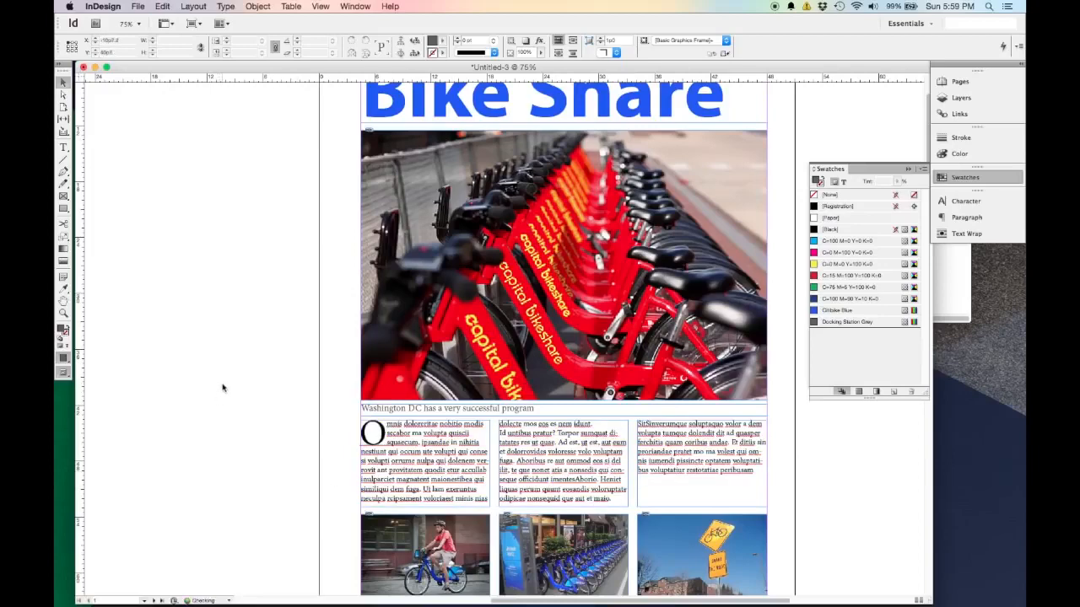
left_click(163, 7)
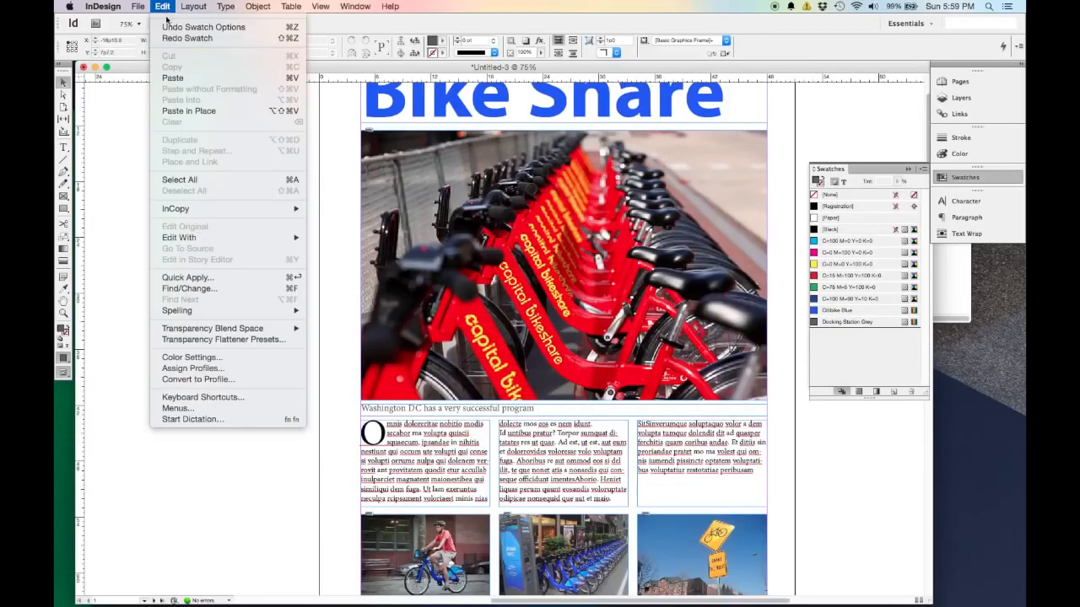
left_click(177, 27)
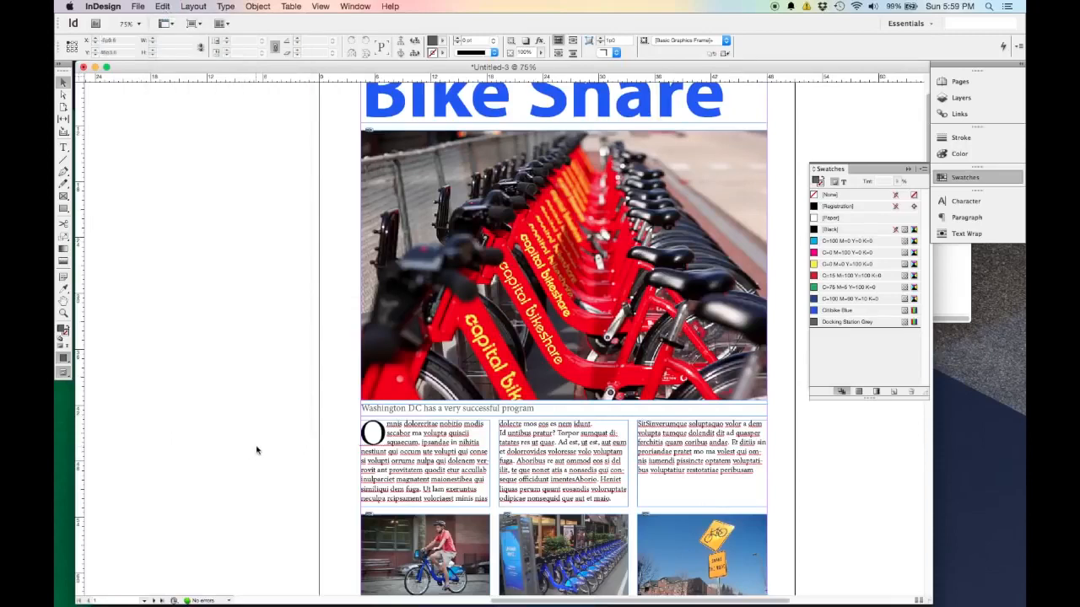
Step: Collapse the swatches and review the first page from the headline to the bottom pictures
scroll(258, 449, "down", 2)
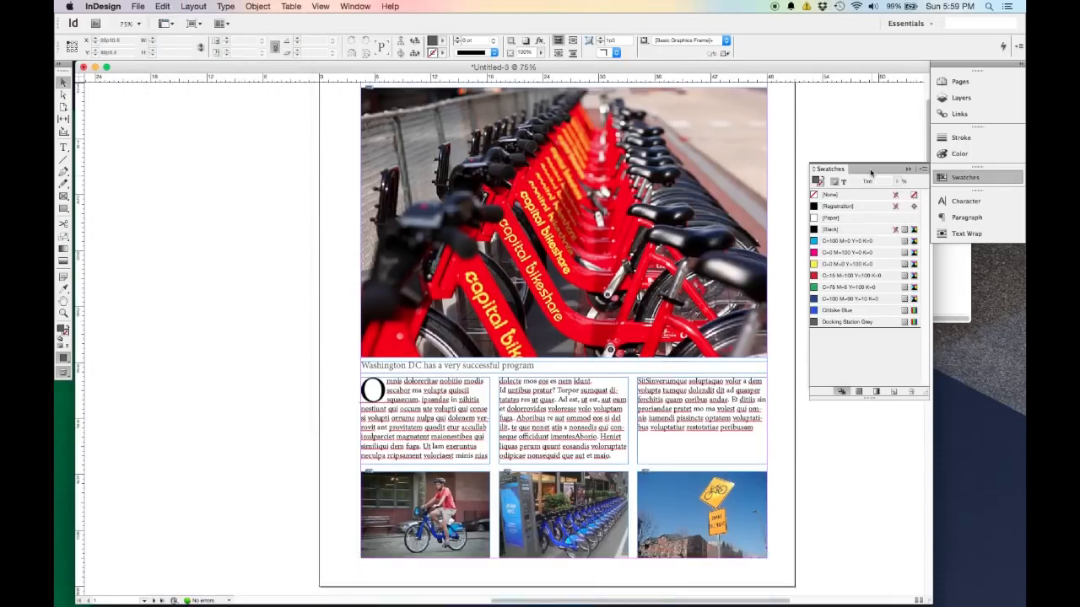
left_click(909, 170)
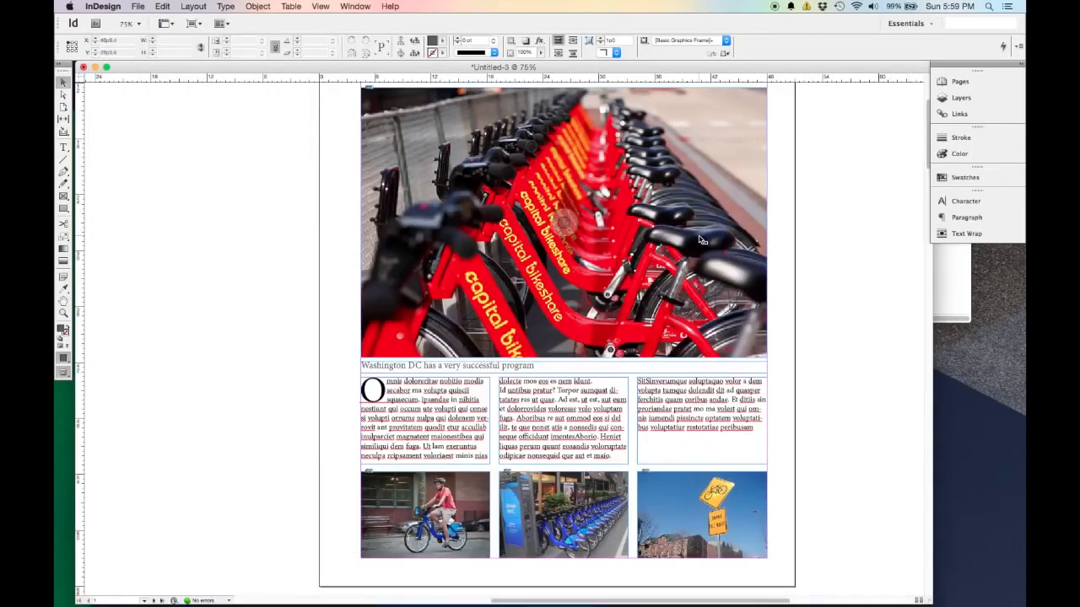
scroll(796, 273, "up", 4)
scroll(824, 304, "up", 2)
scroll(824, 304, "down", 2)
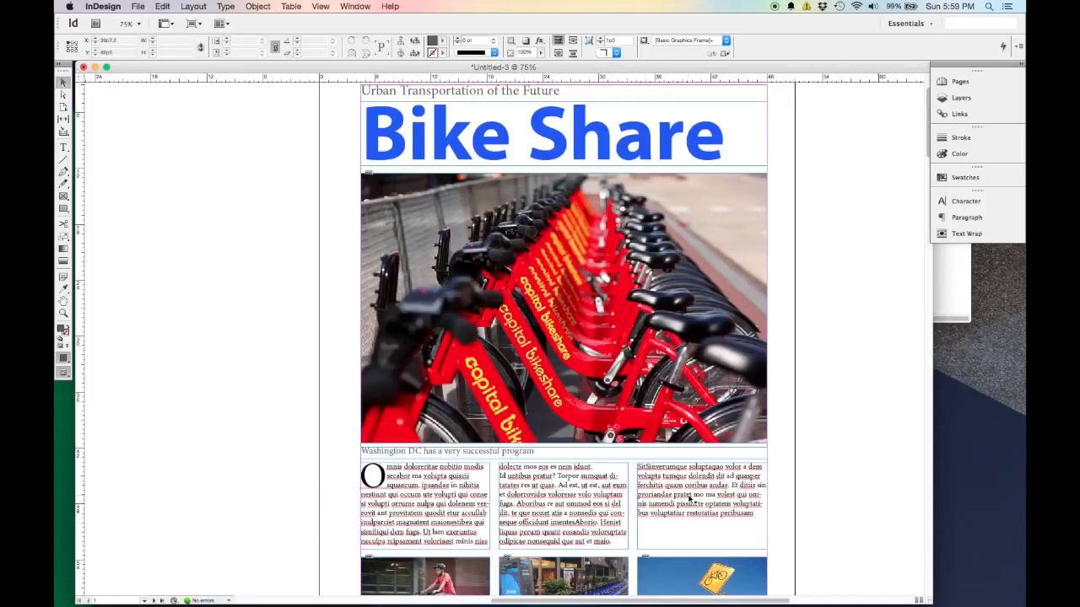
scroll(688, 489, "down", 2)
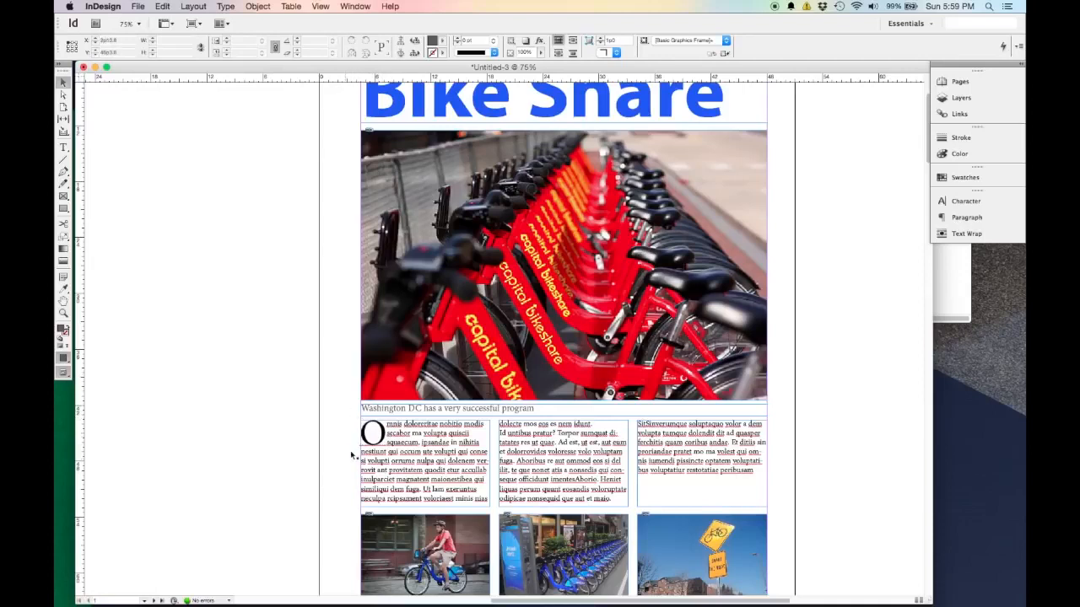
Step: Show the Paragraph Styles panel, make it taller and place it beside the page
left_click(355, 6)
mouse_move(406, 230)
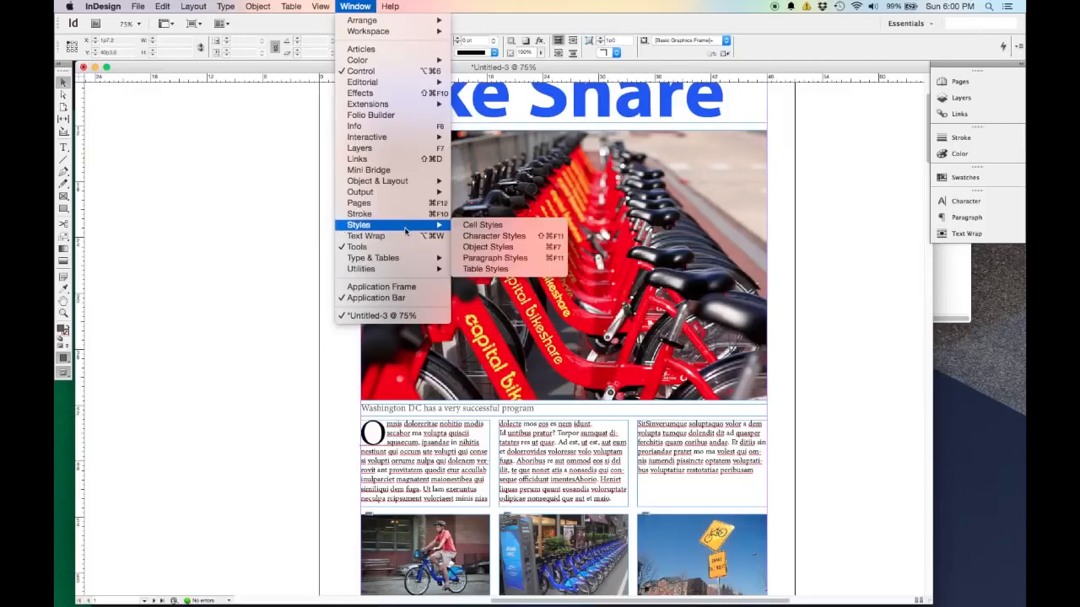
left_click(503, 258)
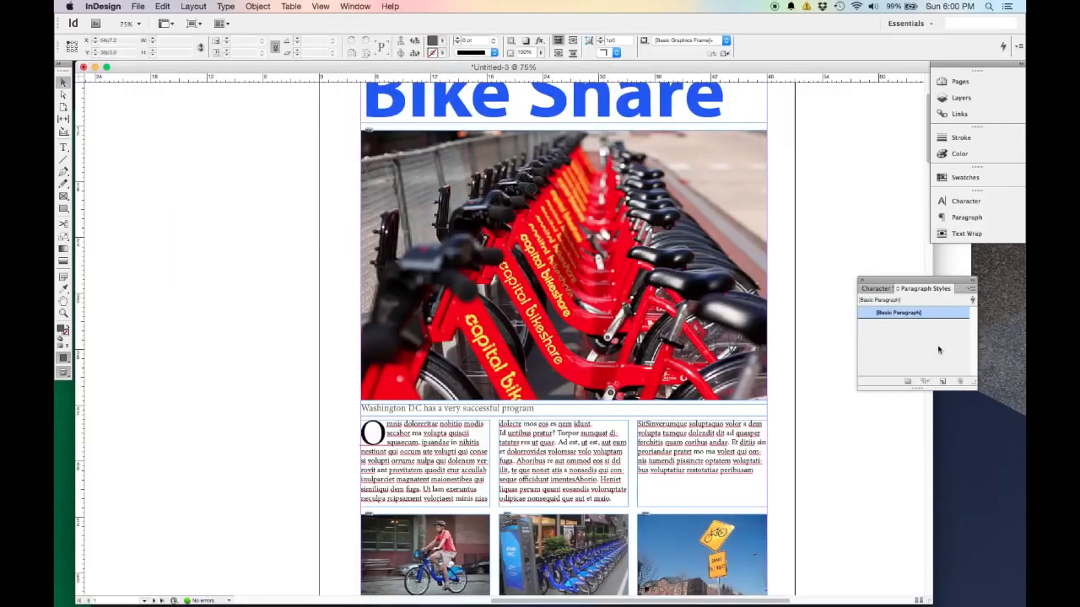
left_click_drag(923, 389, 921, 413)
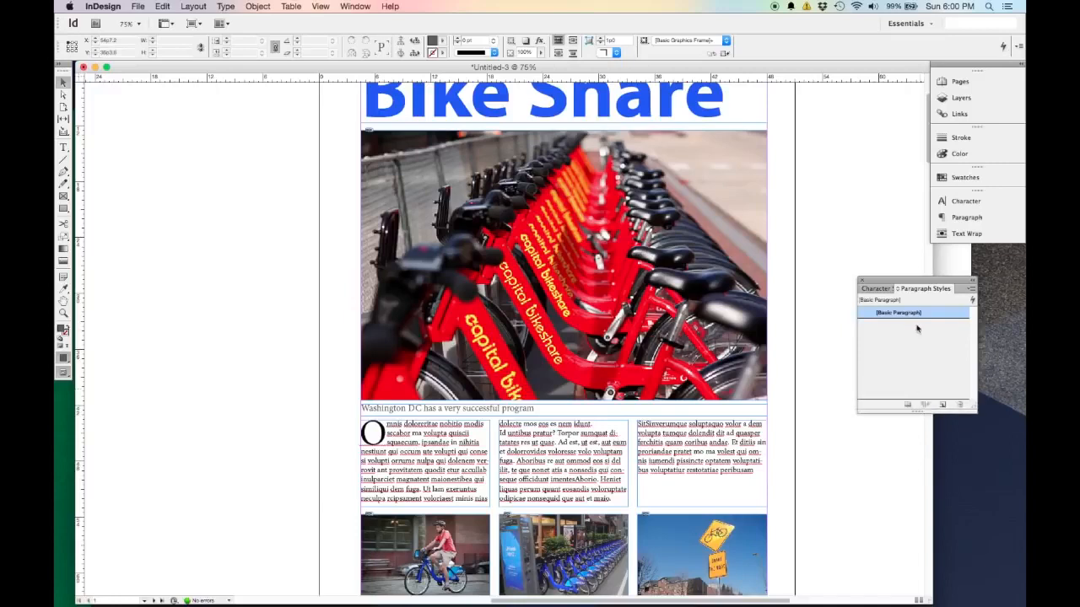
left_click_drag(920, 287, 920, 270)
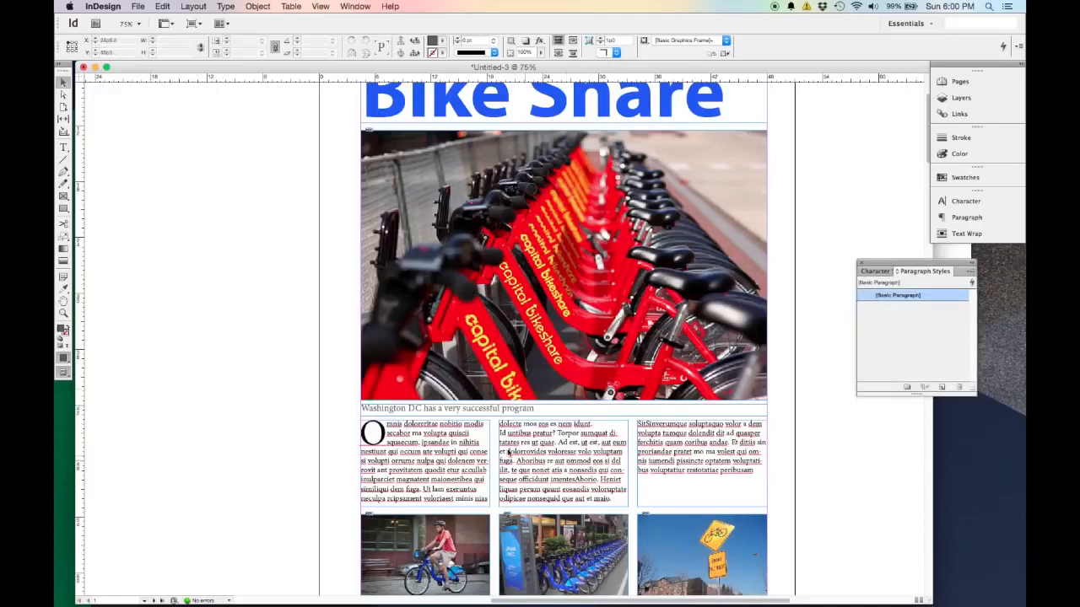
Step: Create a paragraph style from the blue "Bike Share" headline and name it "Title"
left_click(729, 97)
double_click(730, 98)
scroll(817, 218, "up", 3)
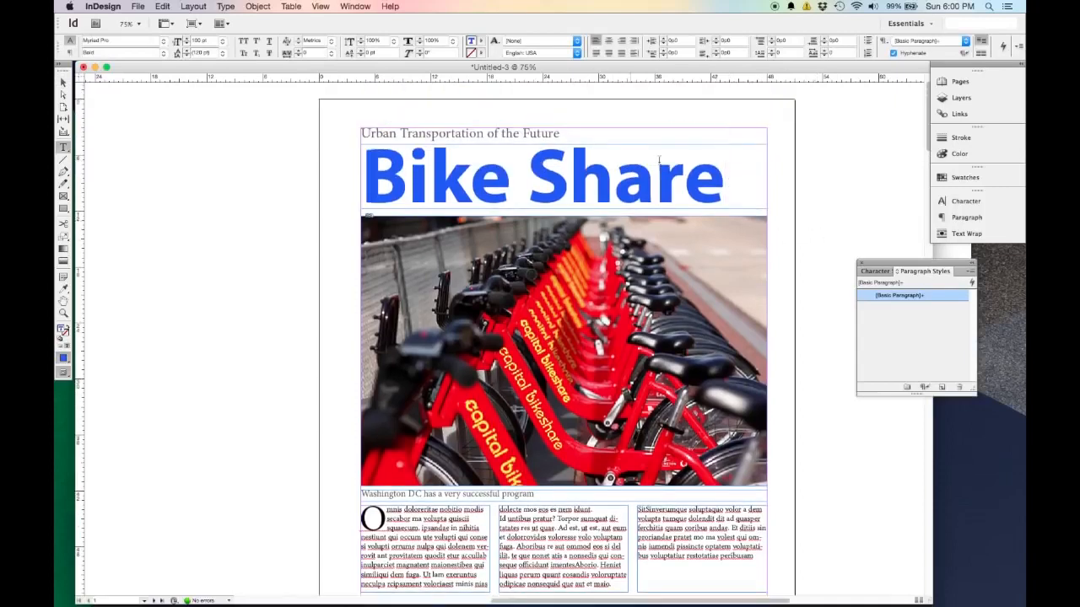
left_click(429, 156)
left_click(942, 386)
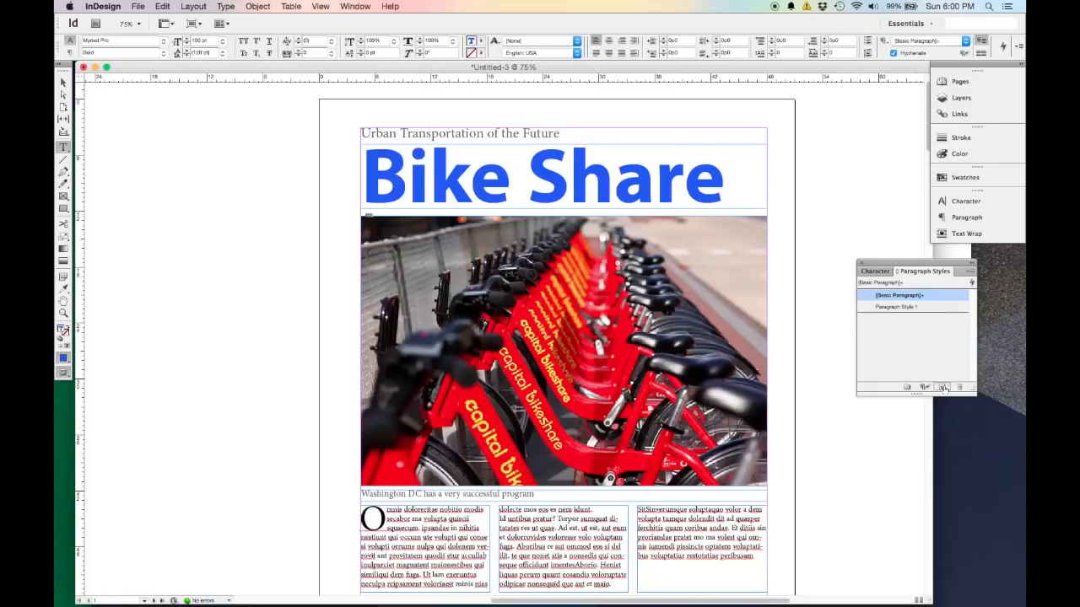
left_click(906, 308)
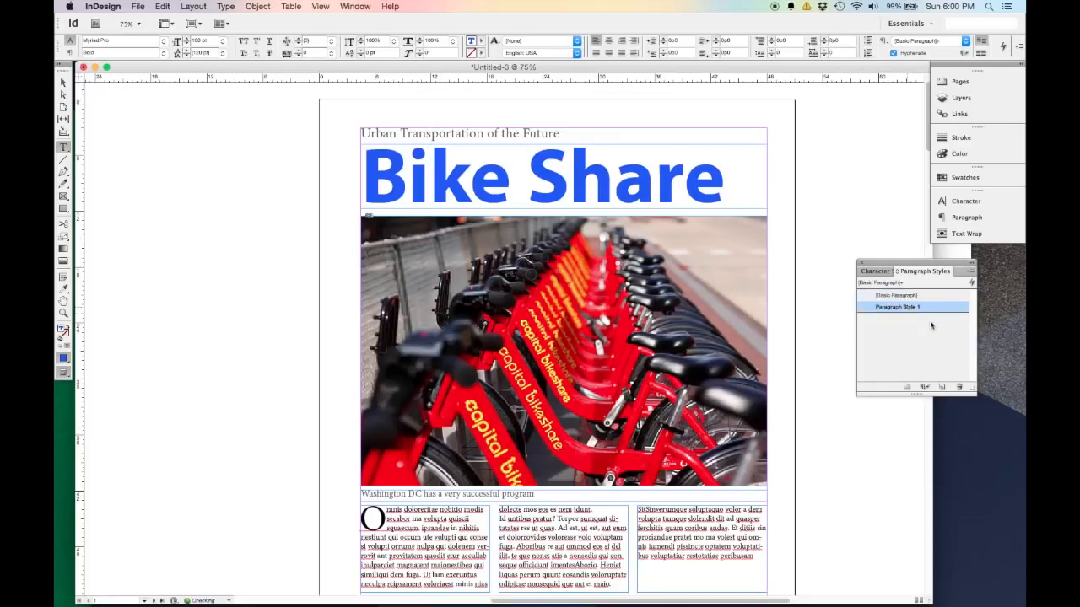
double_click(920, 307)
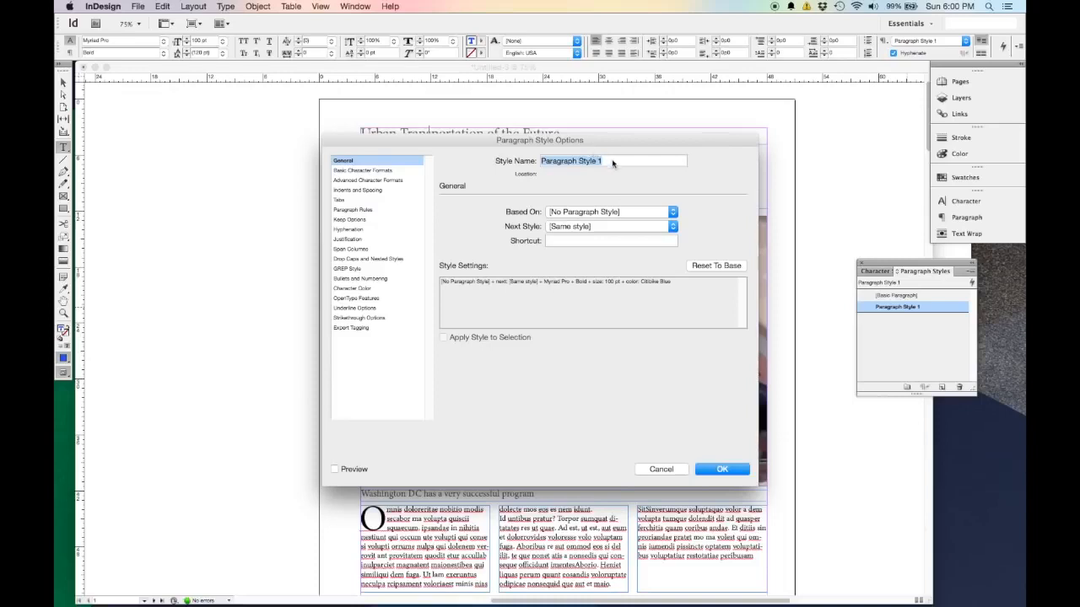
type("Title")
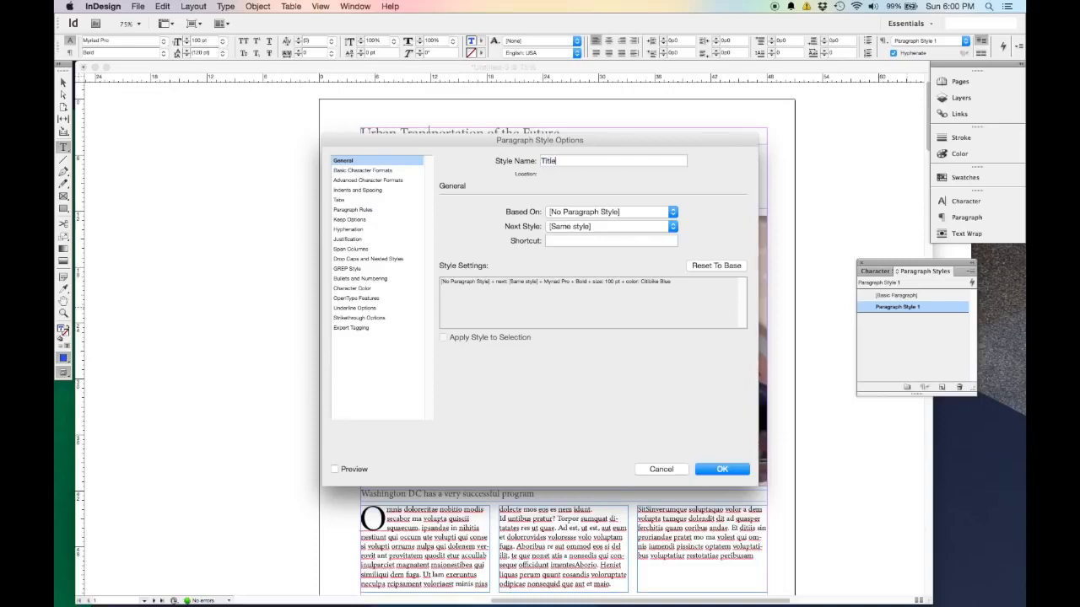
left_click(721, 469)
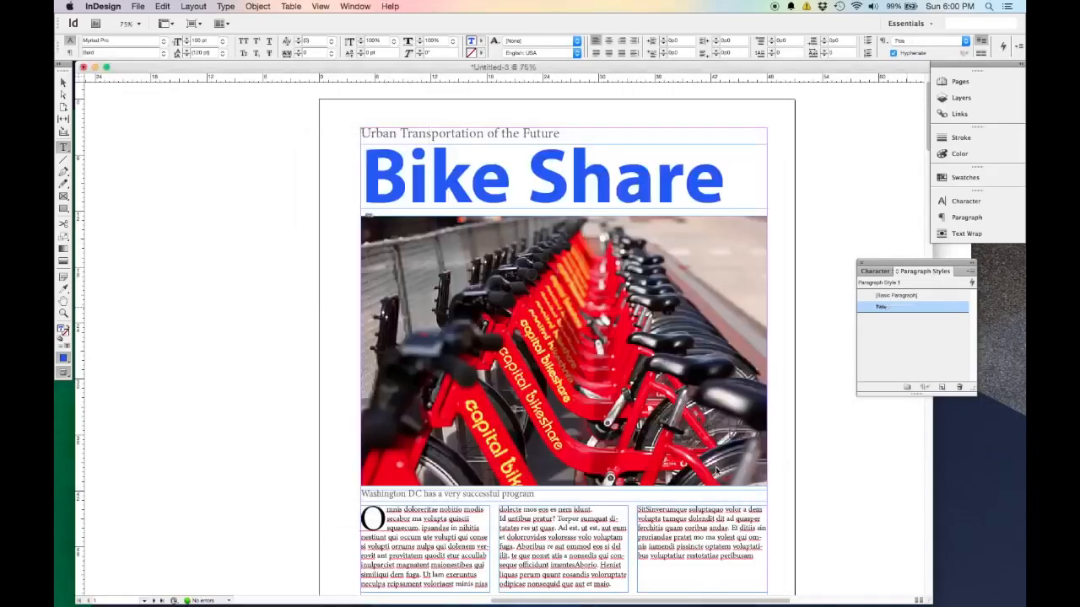
Step: Create a paragraph style from the selected middle-column text and name it "Body Text"
scroll(742, 348, "down", 2)
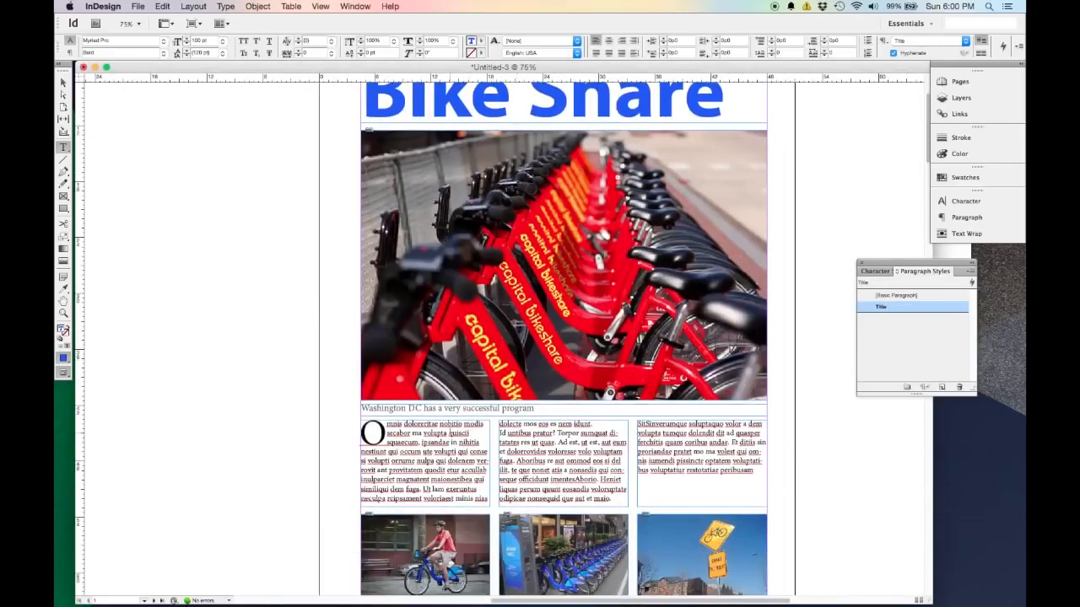
left_click_drag(614, 499, 519, 461)
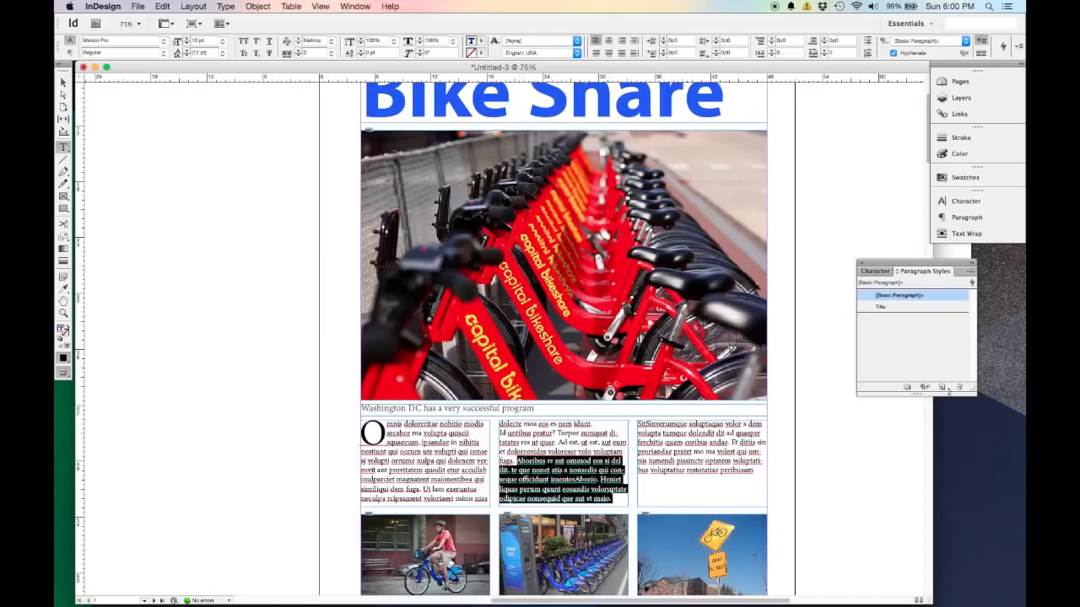
left_click(942, 388)
double_click(906, 308)
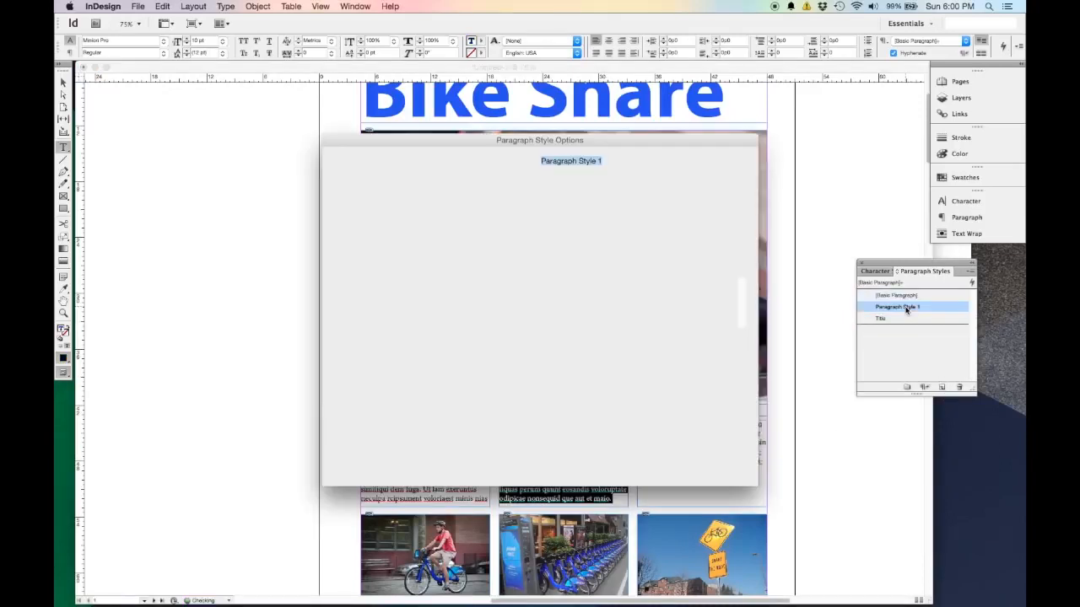
type("Body Text")
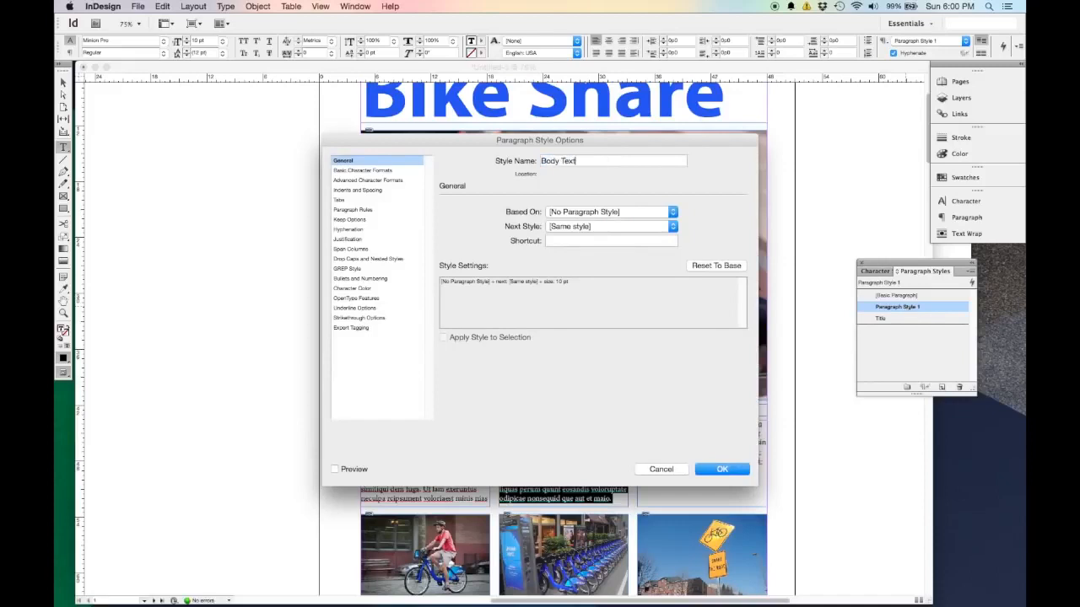
left_click(716, 471)
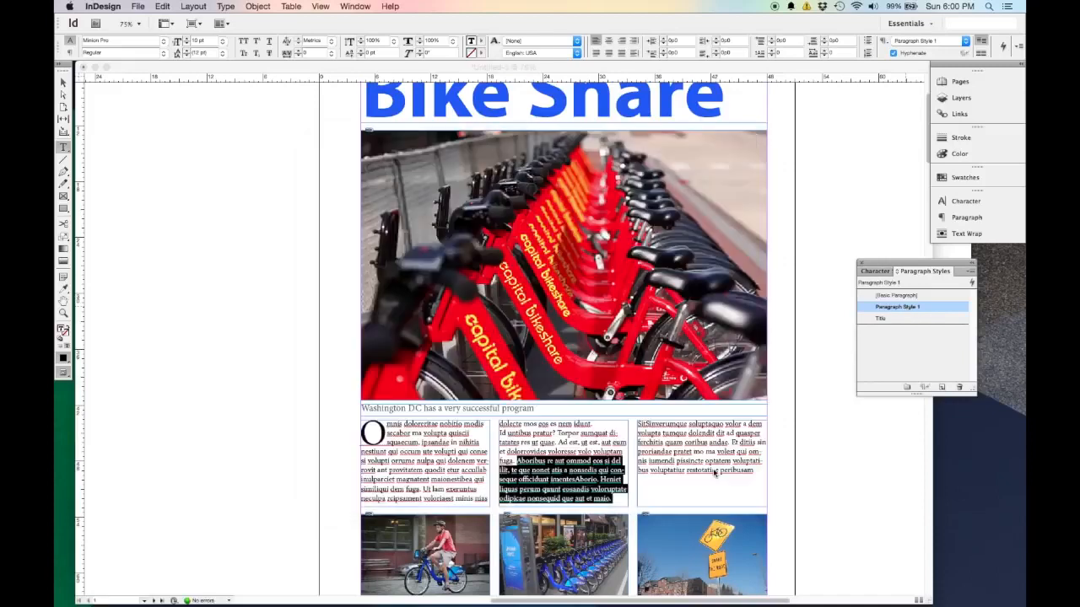
Step: Create a paragraph style from the "Washington DC has a very successful program" line and name it "Caption"
triple_click(427, 408)
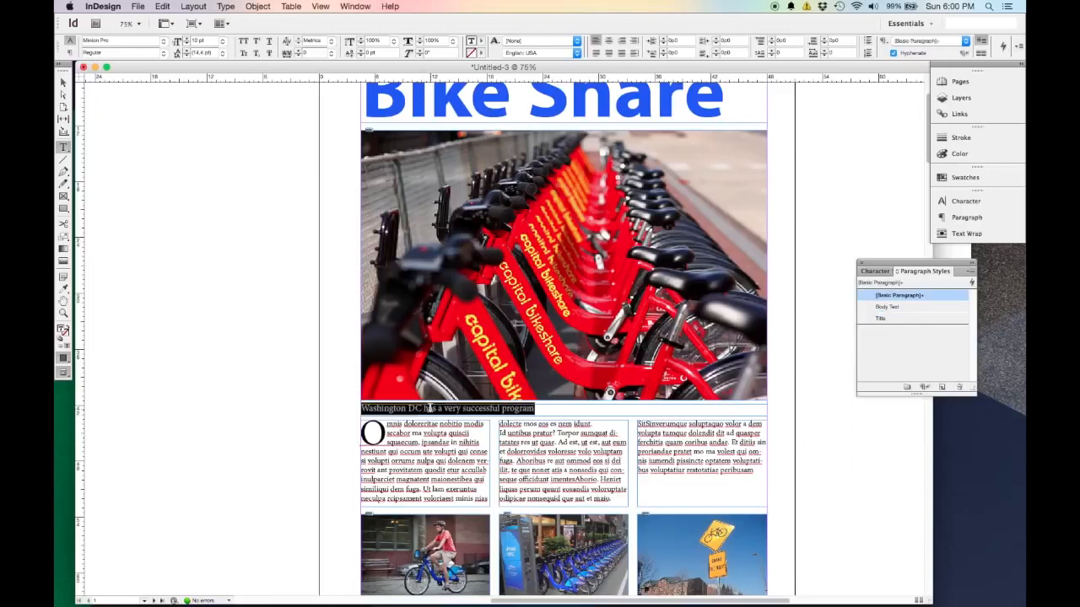
left_click(941, 387)
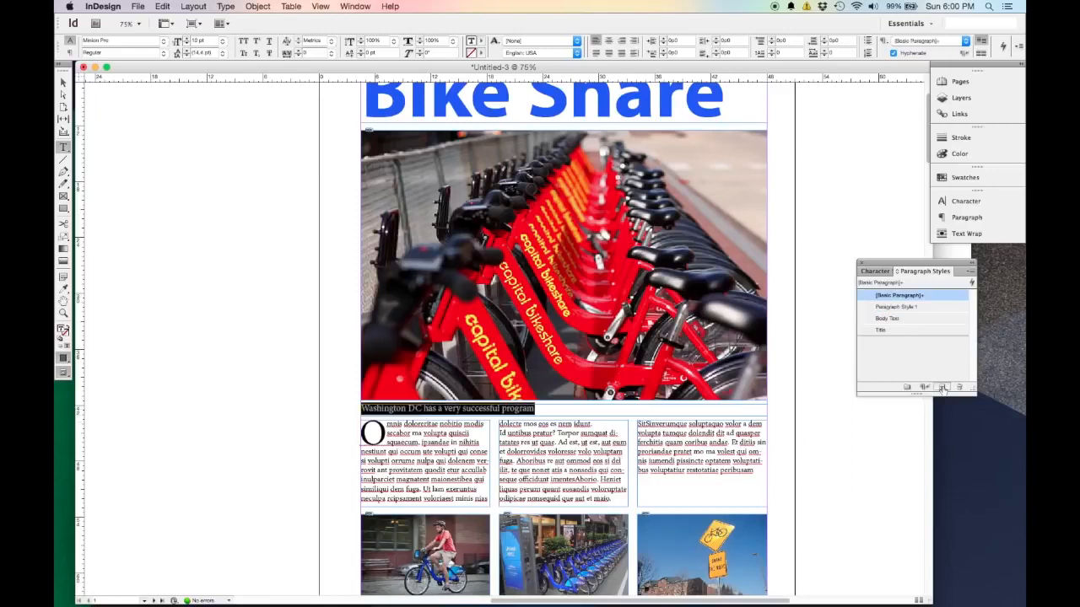
double_click(905, 309)
type("C")
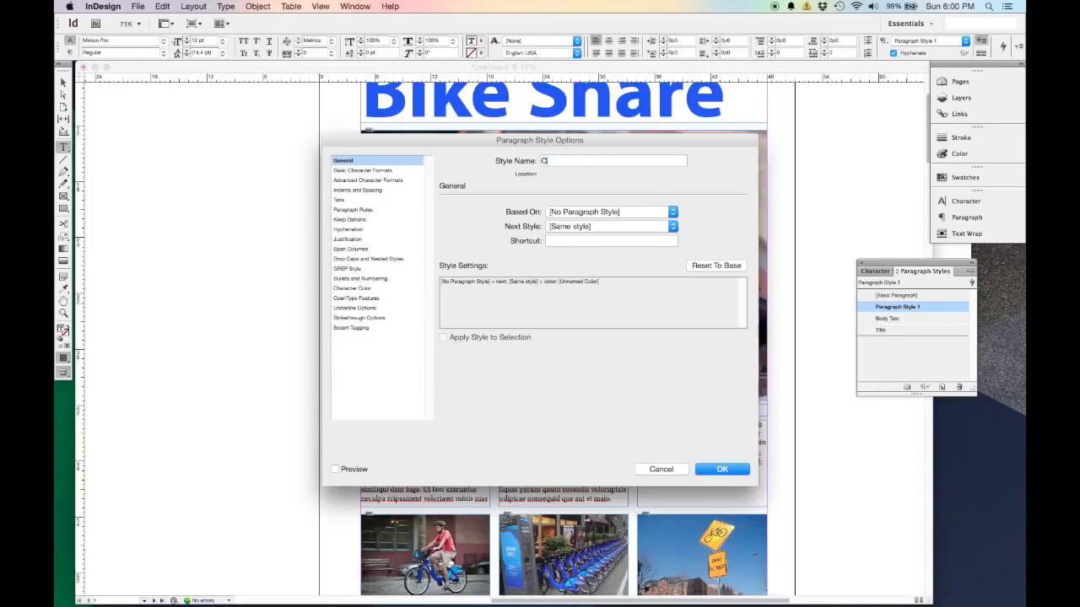
type("aption")
left_click(723, 469)
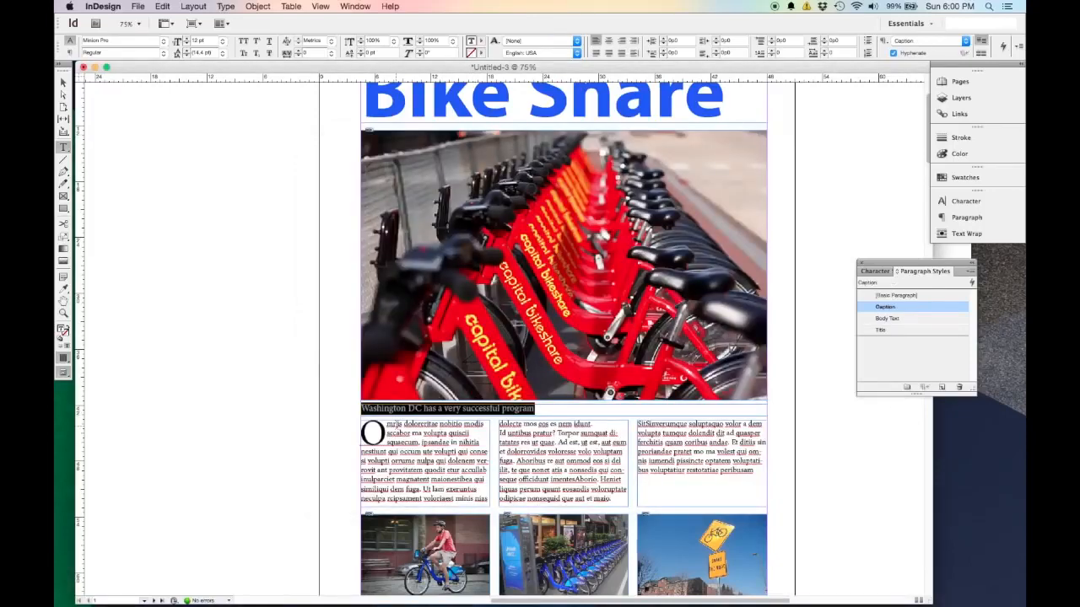
Step: Create a paragraph style from the opening drop-cap paragraph and name it "First Body"
scroll(557, 338, "up", 2)
scroll(556, 337, "down", 2)
left_click(408, 437)
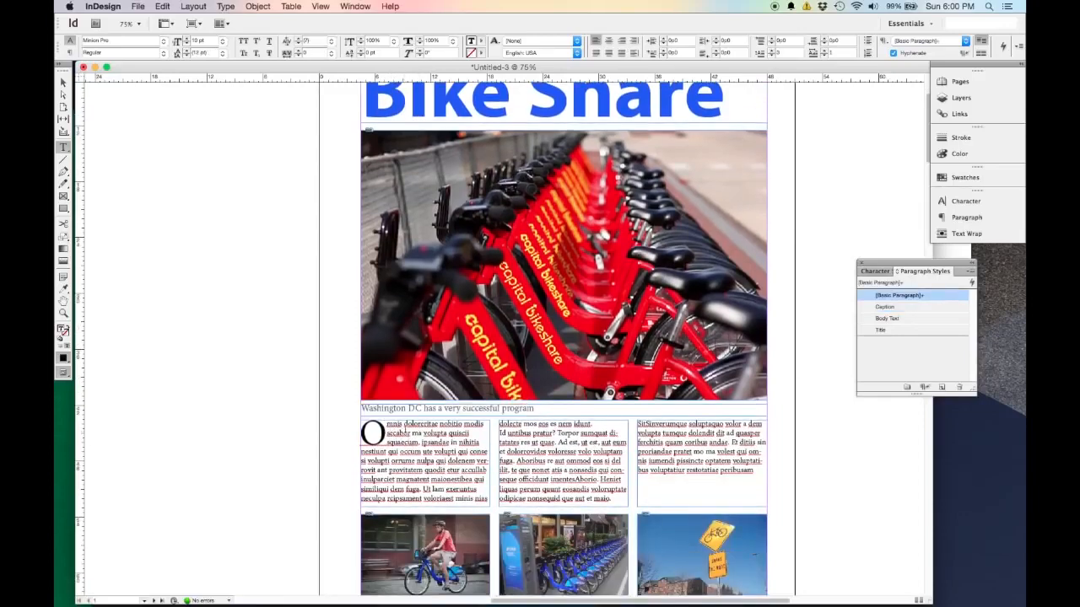
left_click_drag(487, 425, 363, 427)
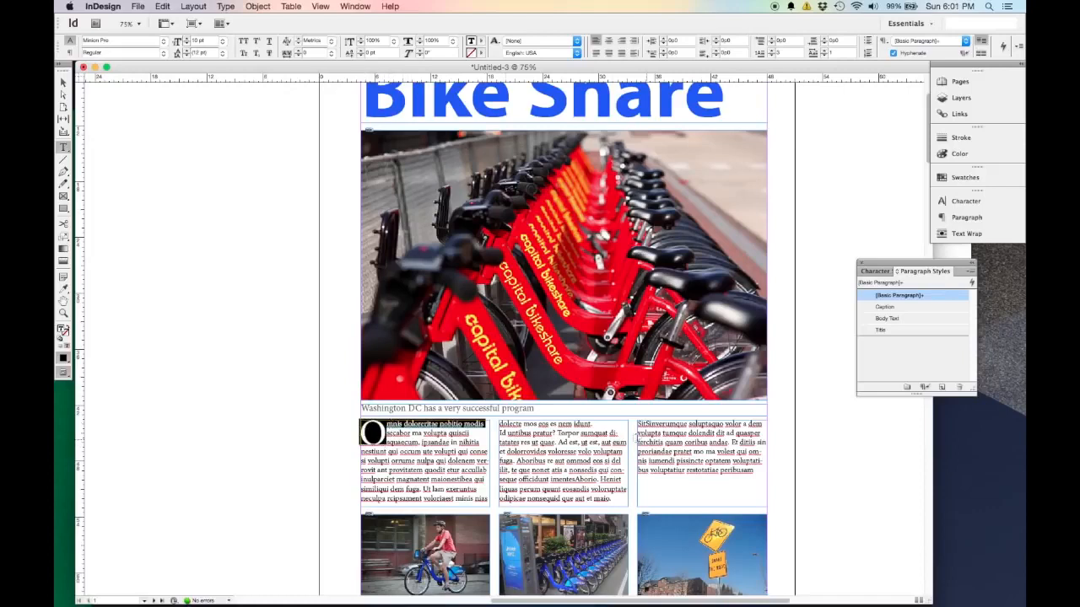
left_click(942, 387)
double_click(907, 309)
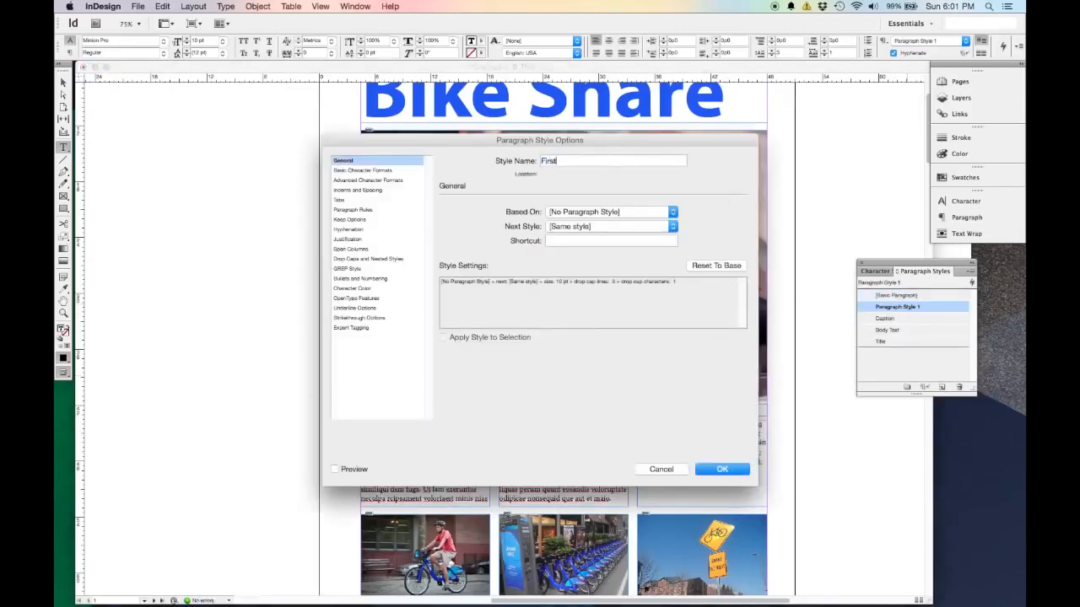
type("Body")
left_click(723, 470)
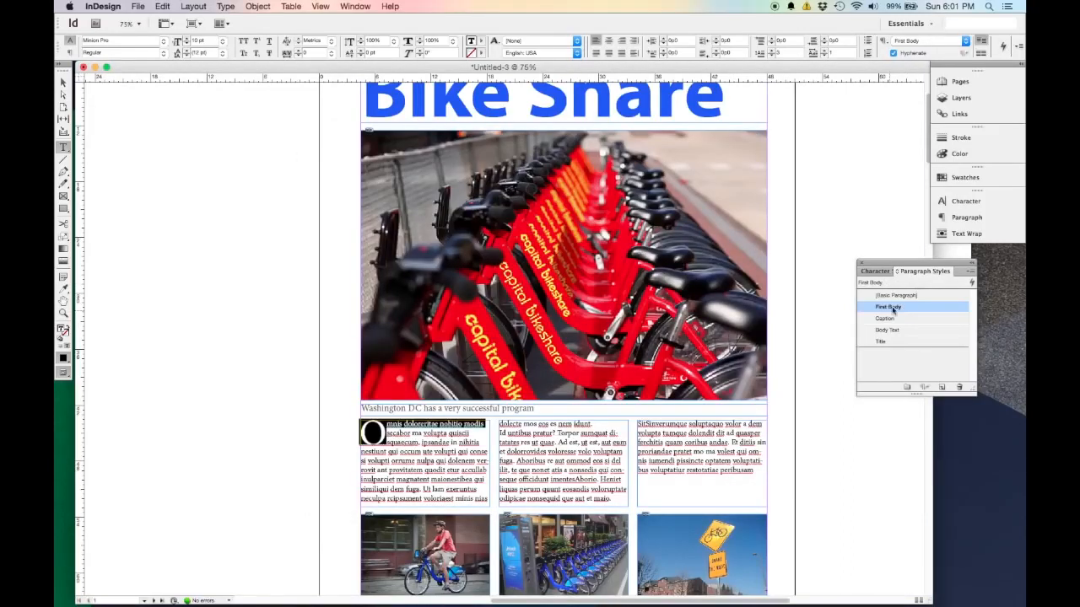
Step: Dock the Character Styles and Paragraph Styles panels below Text Wrap, then check the saved paragraph styles and collapse them
left_click_drag(922, 269, 961, 300)
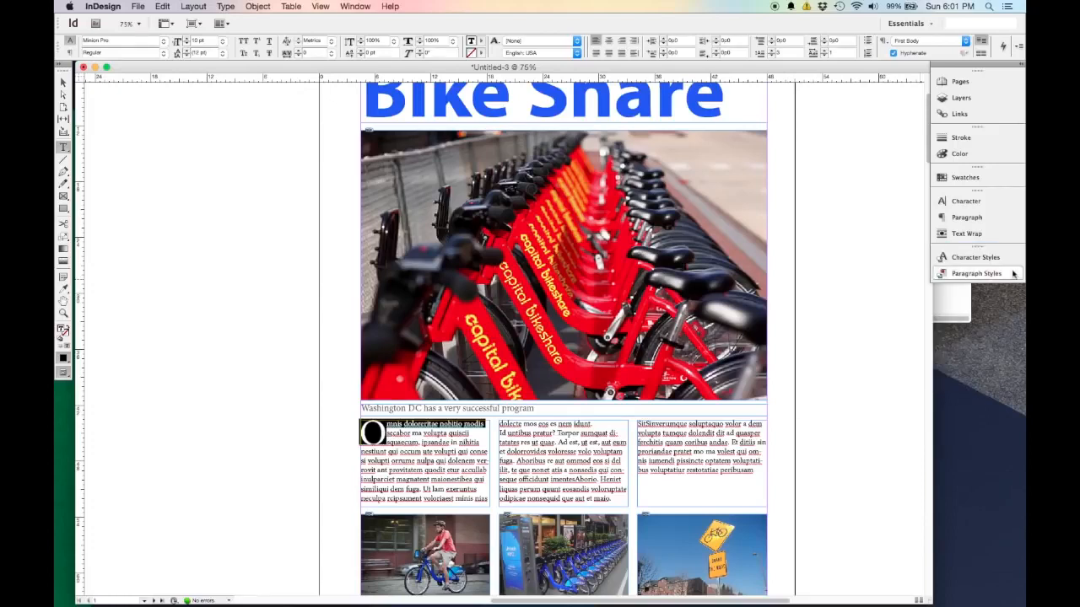
mouse_move(977, 251)
left_mouse_down()
mouse_move(861, 294)
mouse_move(869, 319)
mouse_move(963, 266)
left_mouse_up()
left_click(966, 275)
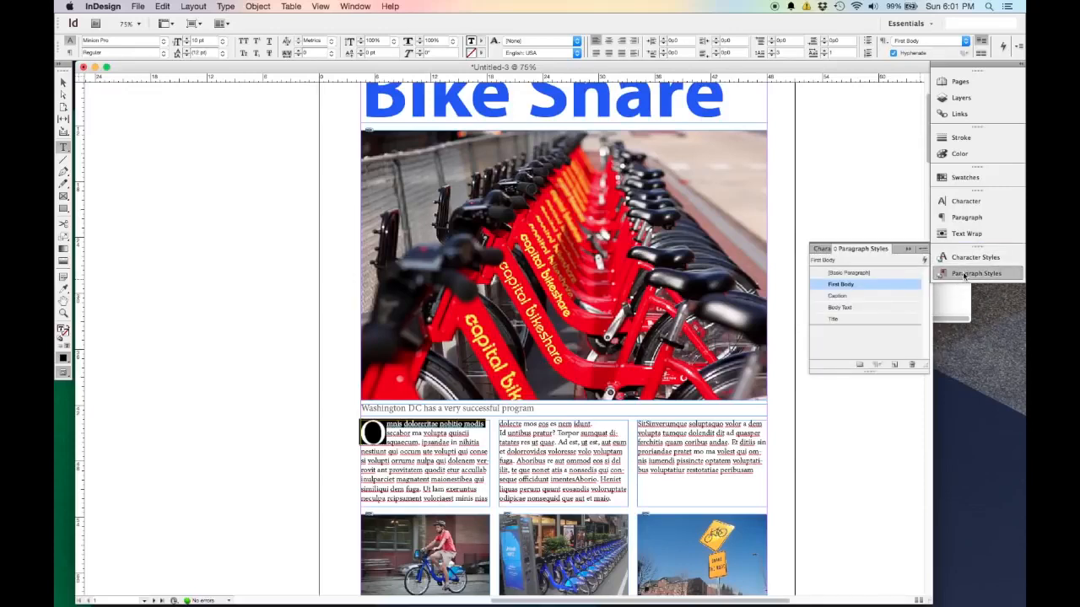
left_click(964, 275)
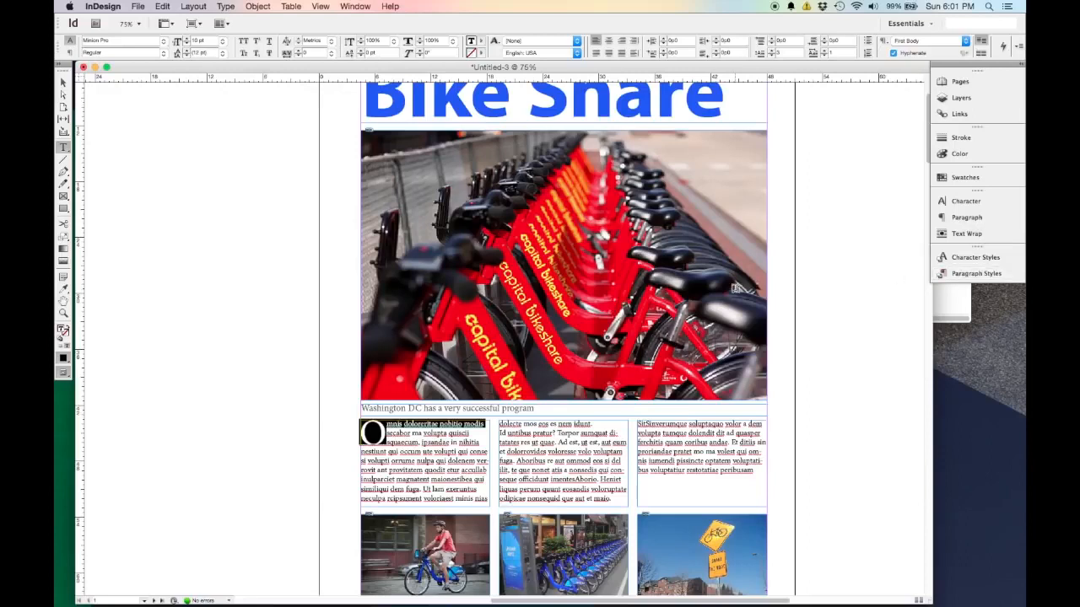
Step: Leave text editing and review the finished first page and the blank spreads that follow it
scroll(735, 289, "down", 2)
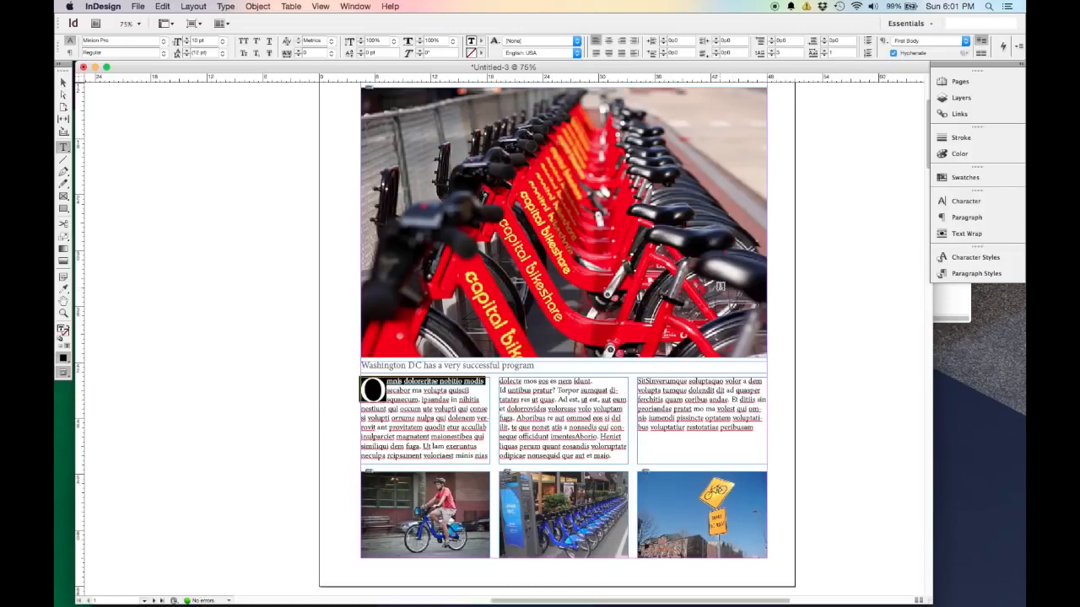
scroll(735, 289, "down", 4)
left_click(63, 82)
scroll(296, 323, "up", 4)
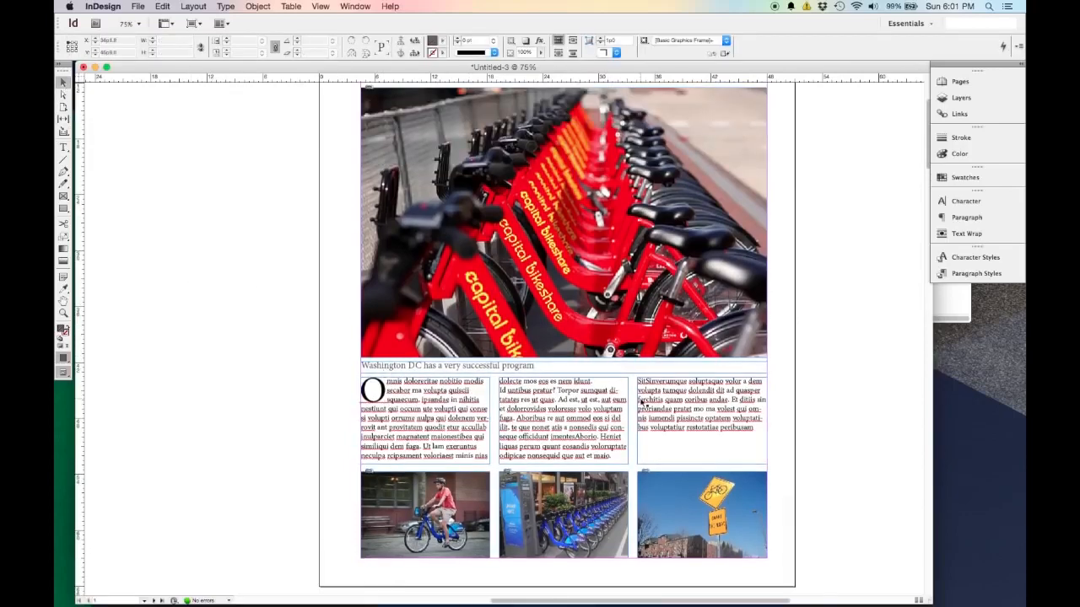
key("super+minus")
key("super+minus")
scroll(636, 509, "down", 4)
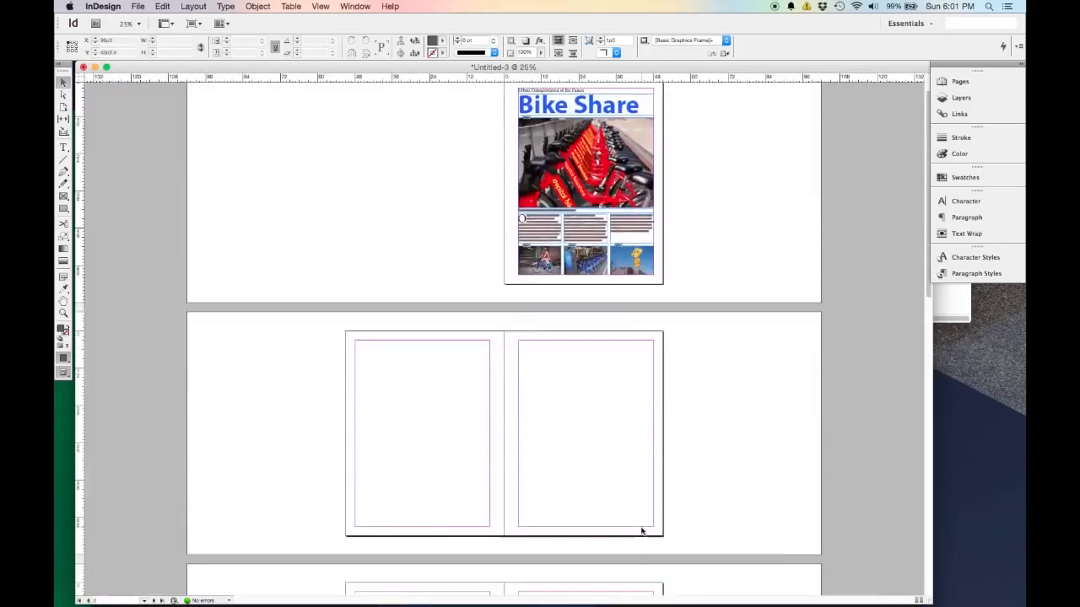
scroll(682, 468, "down", 2)
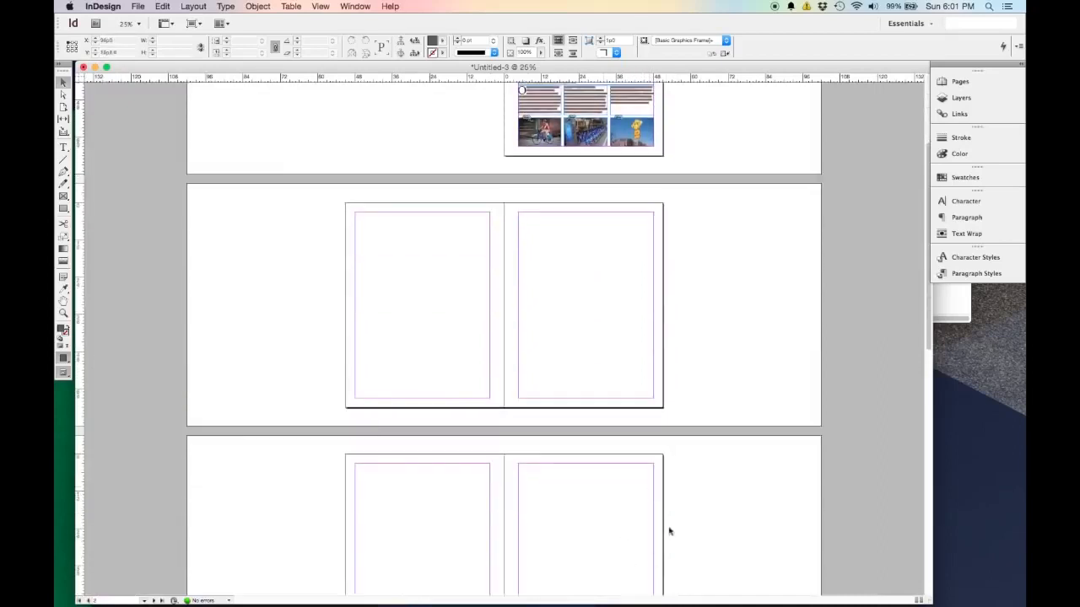
scroll(600, 535, "down", 3)
scroll(592, 499, "down", 4)
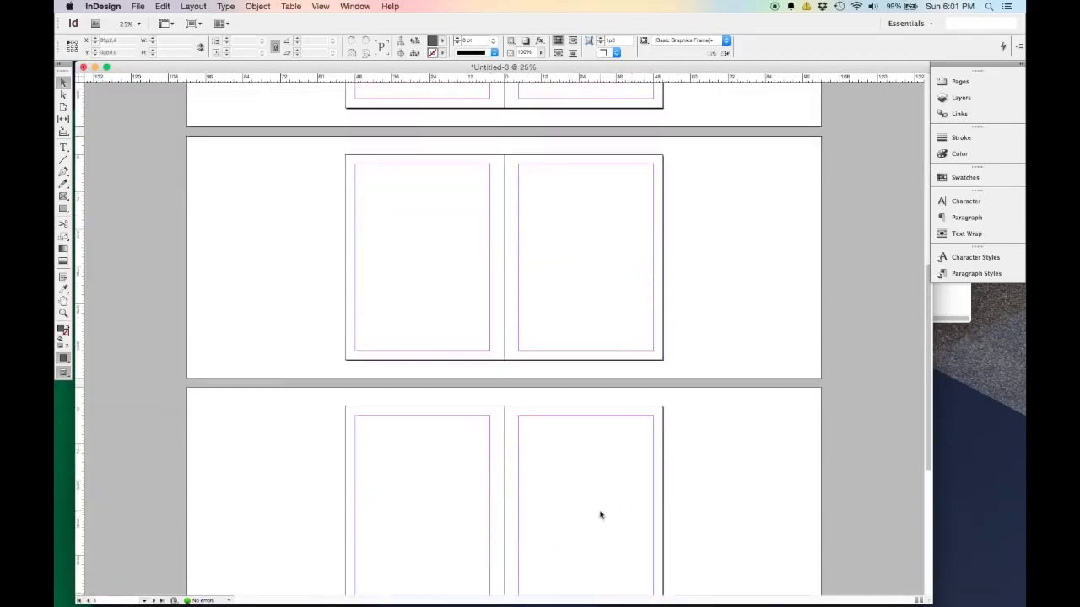
scroll(658, 464, "up", 6)
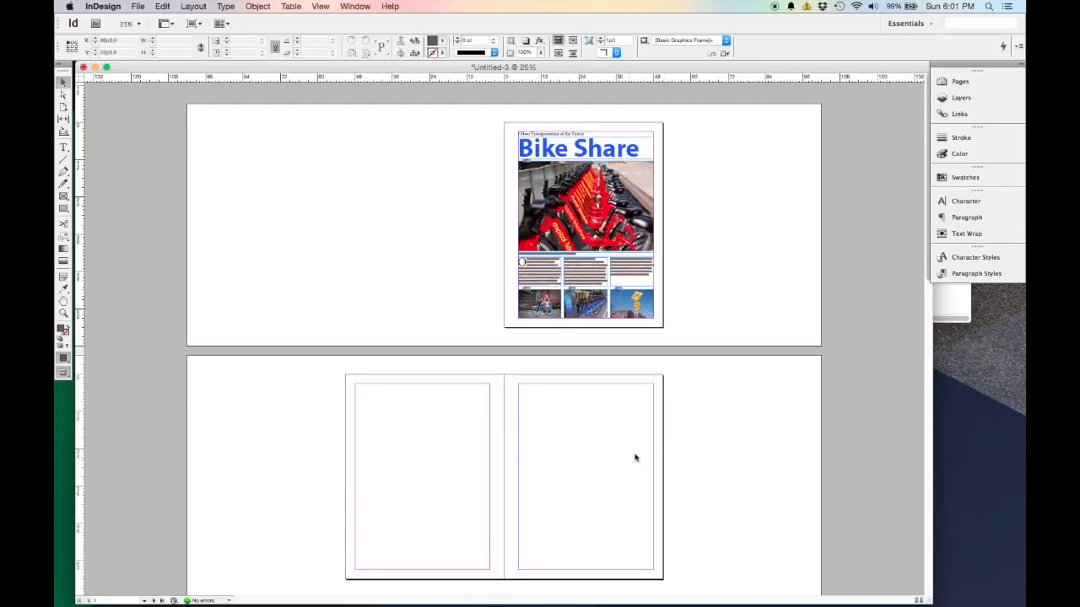
Step: Show the document's page overview and open the A-Master spread for editing
key("super+equal")
key("super+equal")
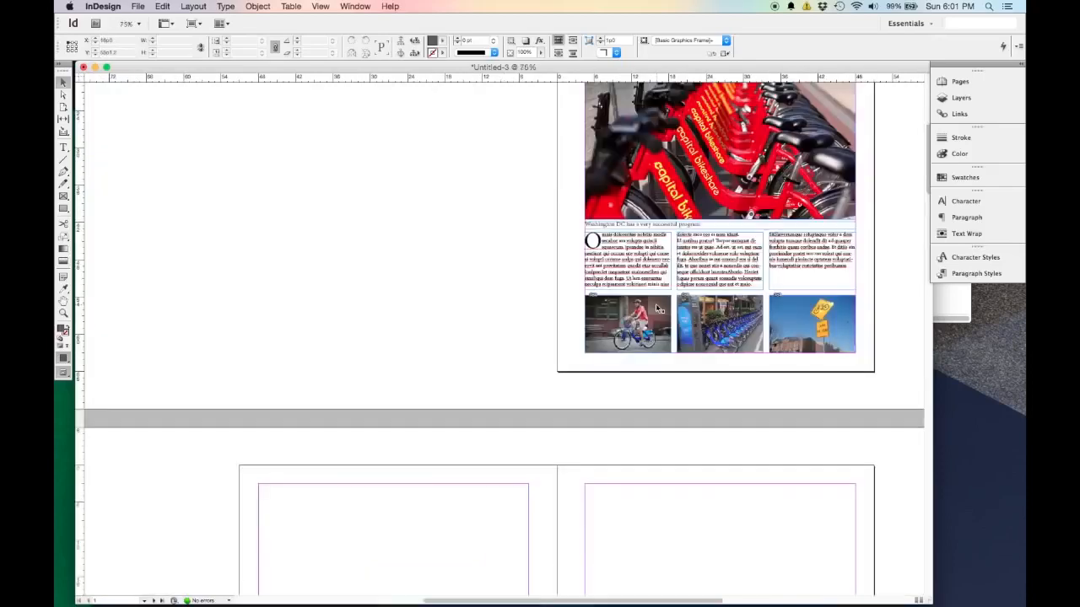
key("super+minus")
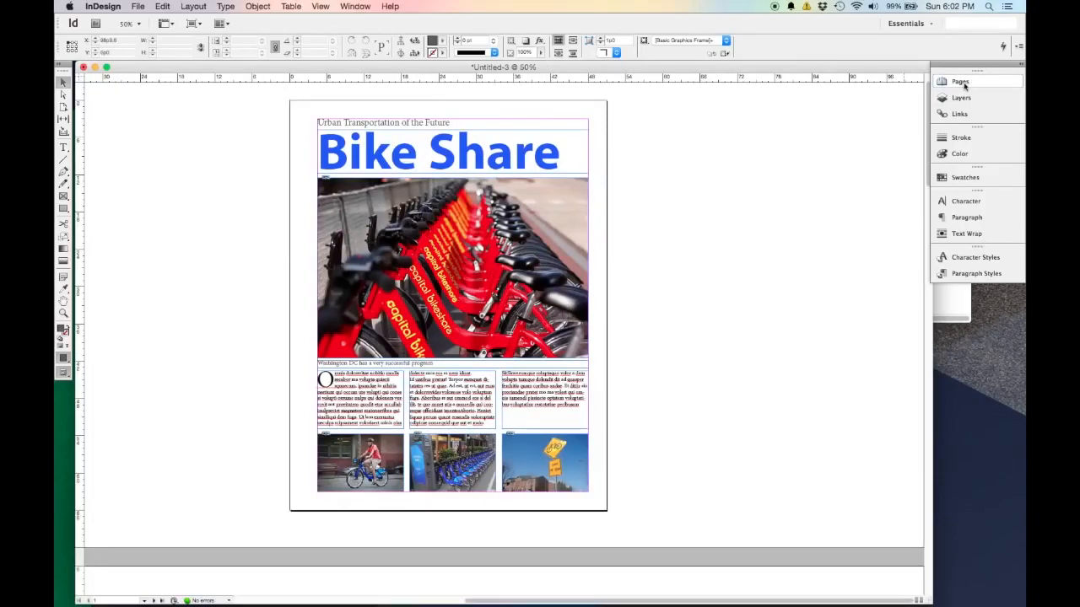
left_click(363, 5)
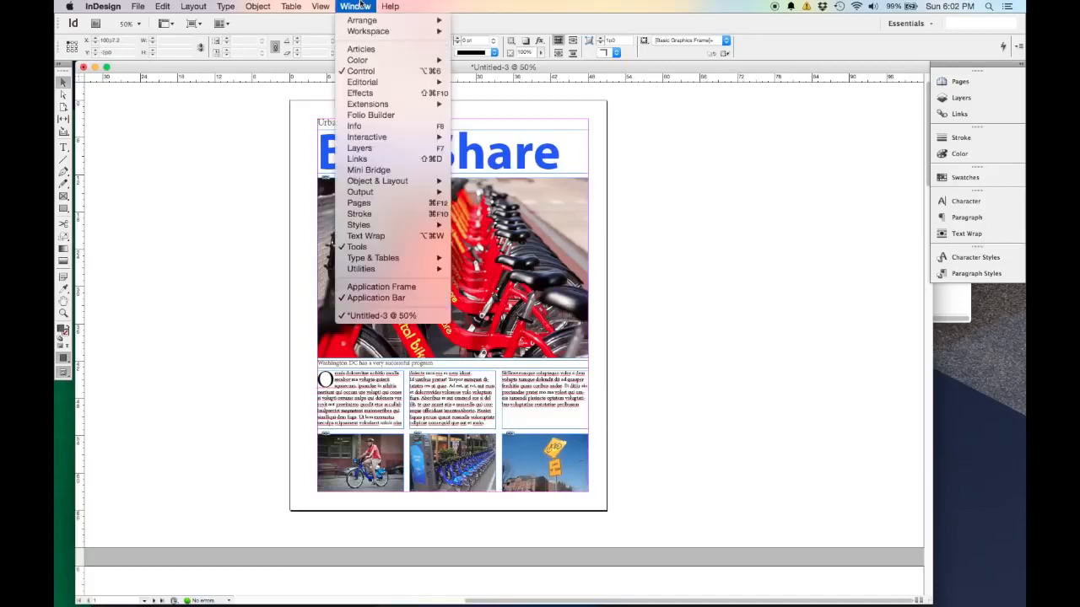
left_click(358, 203)
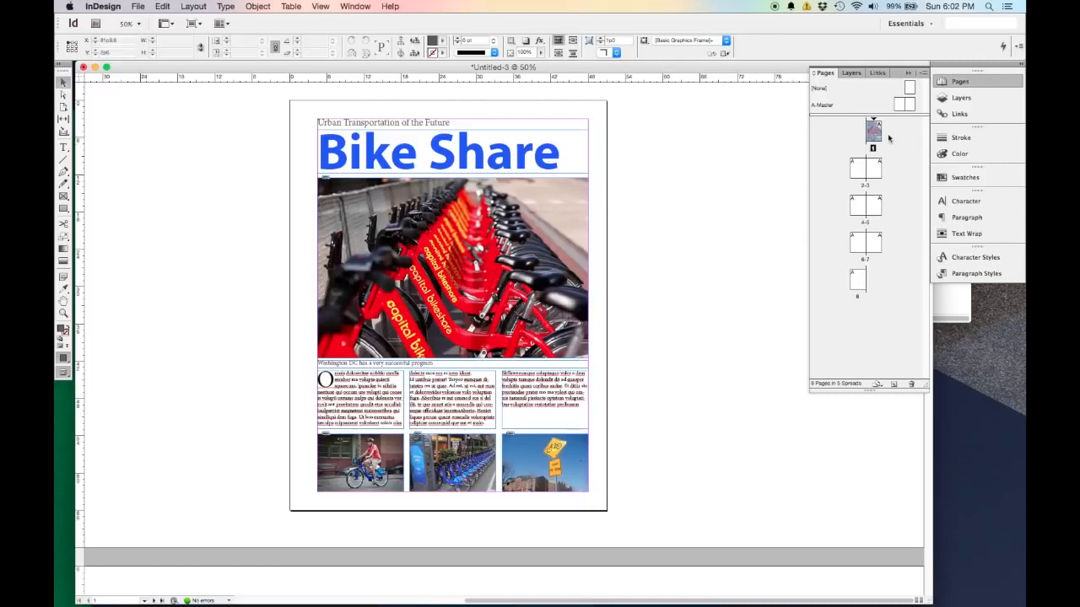
double_click(900, 105)
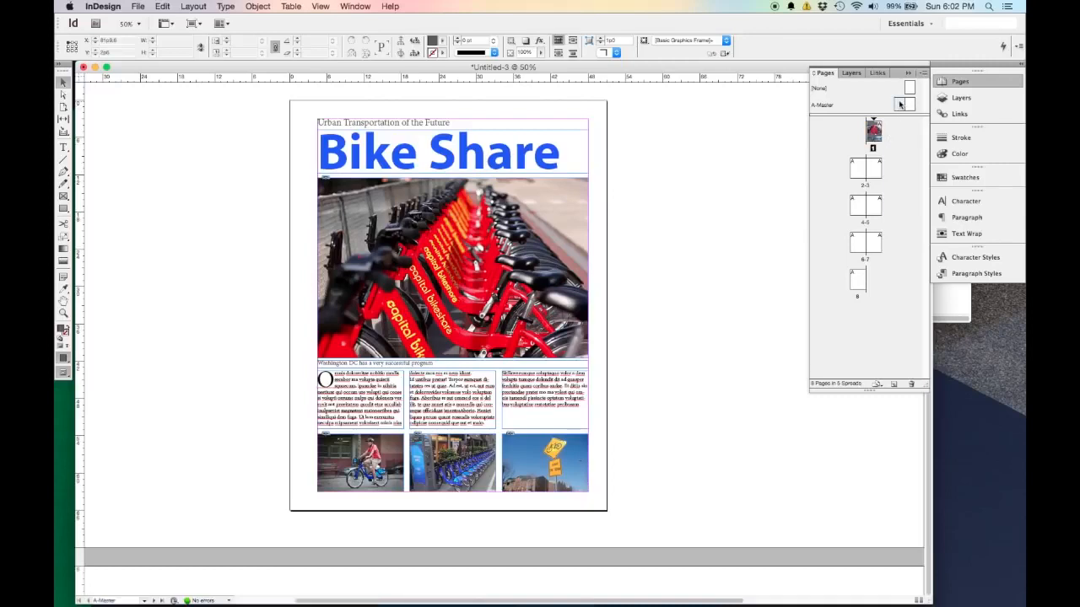
left_click_drag(636, 253, 526, 258)
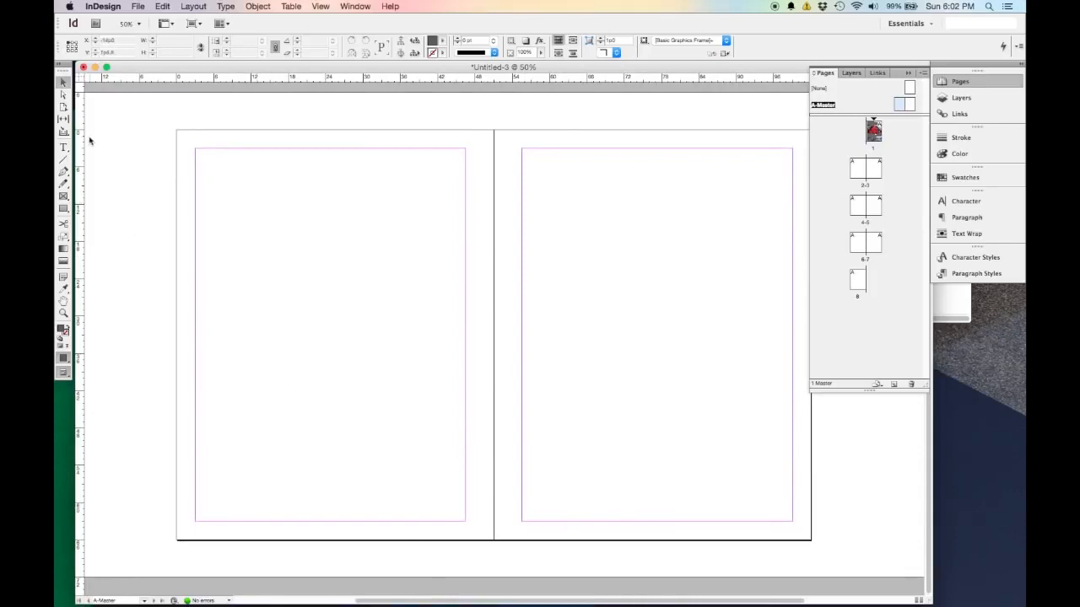
Step: Draw a small text frame about 6 picas wide just below the bottom margin of the left master page, starting at its left margin
left_click(63, 148)
left_click_drag(197, 519, 232, 532)
scroll(204, 532, "up", 2)
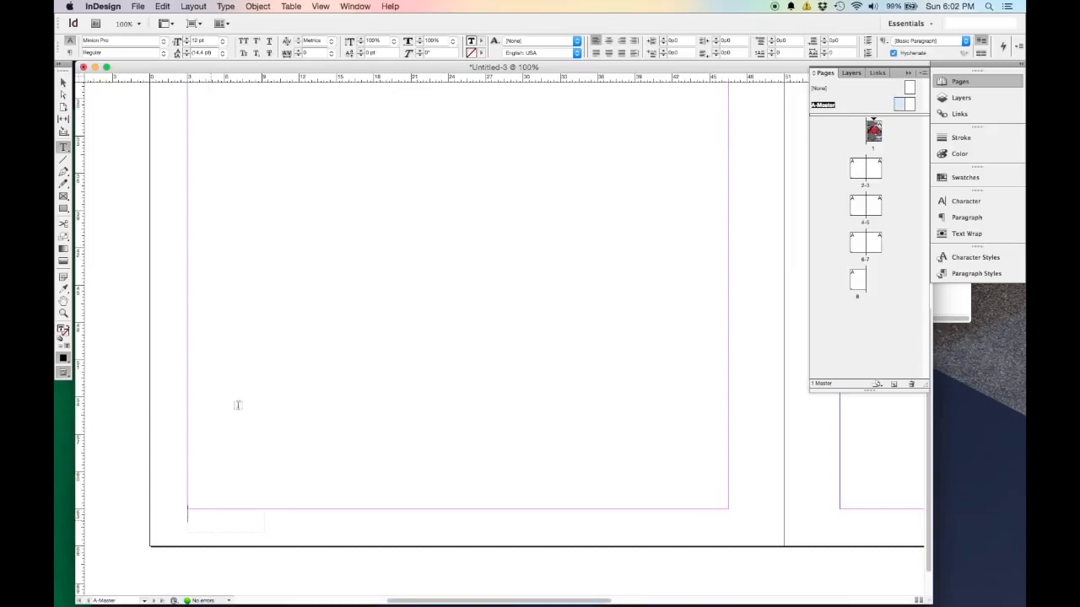
Step: Insert a marker special character into the new text frame on the left master page
left_click(232, 7)
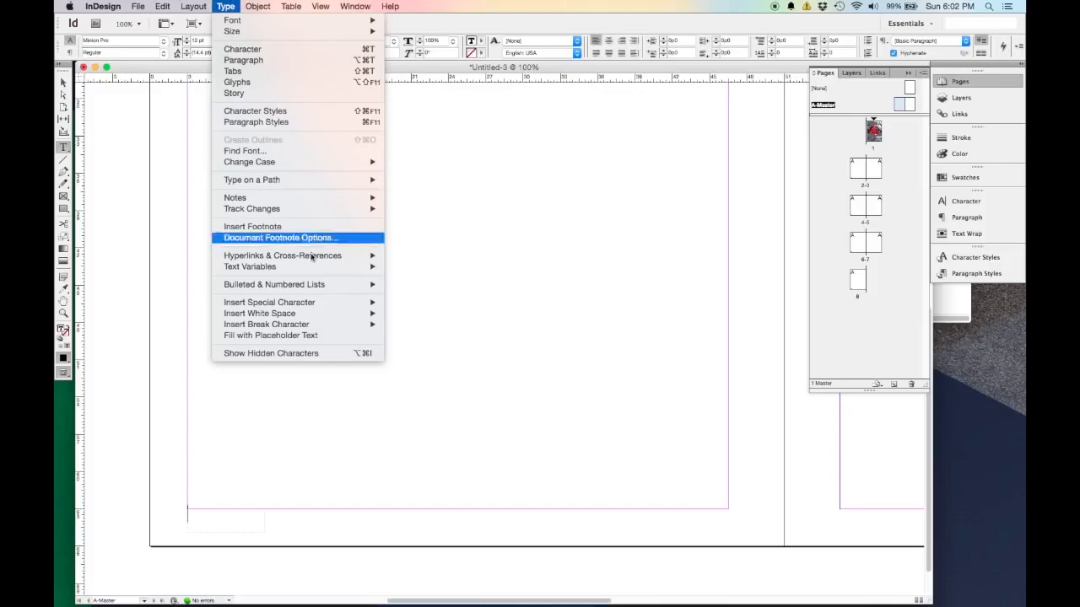
mouse_move(357, 304)
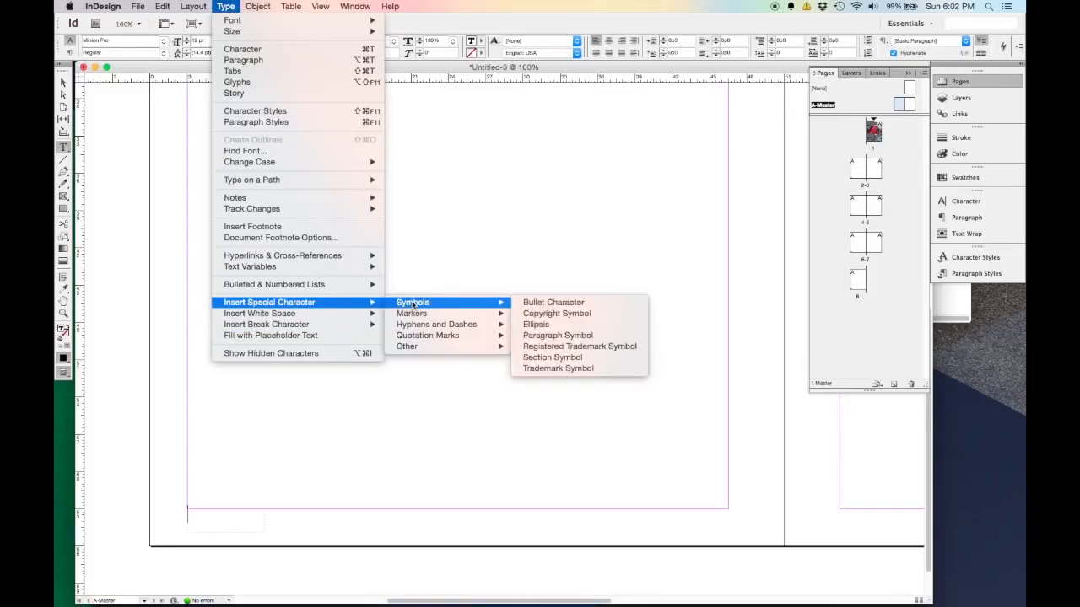
mouse_move(415, 314)
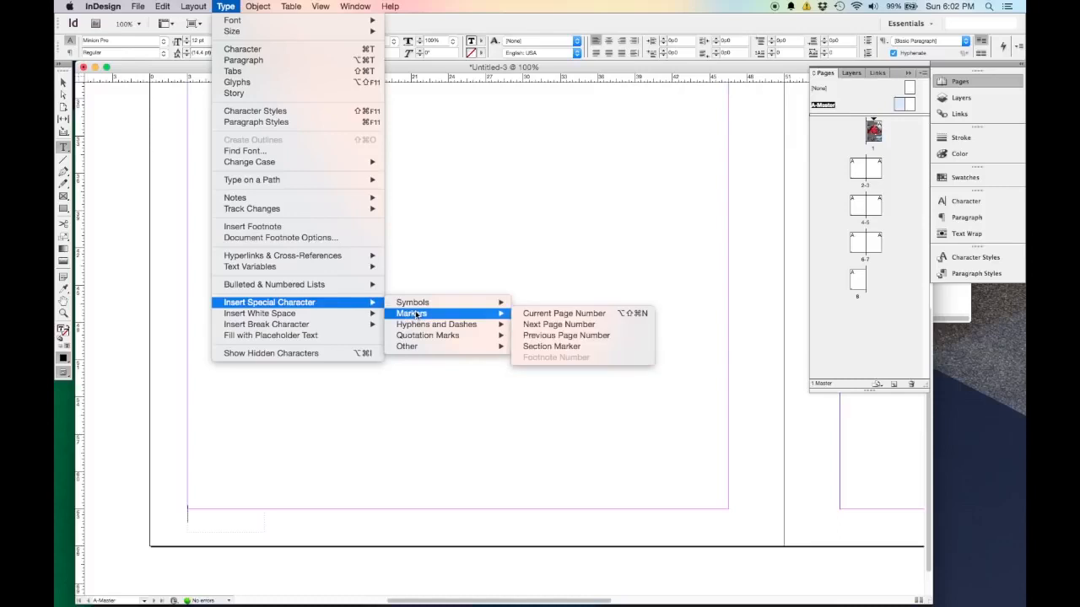
Step: Insert a current page number marker in the footer text frame of the left A-Master page
left_click(564, 314)
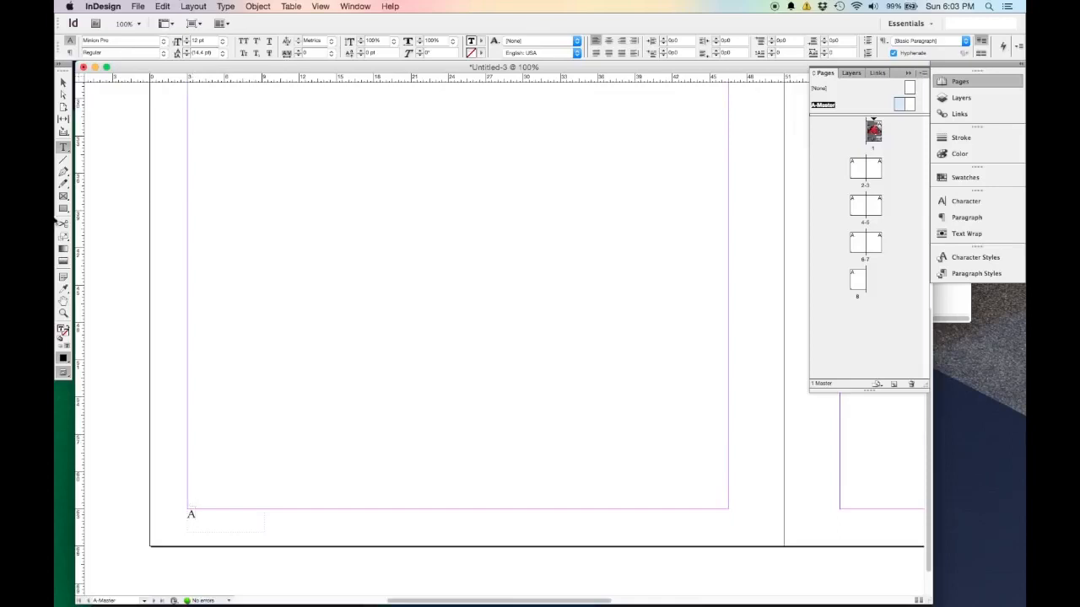
left_click(64, 83)
left_click(415, 323)
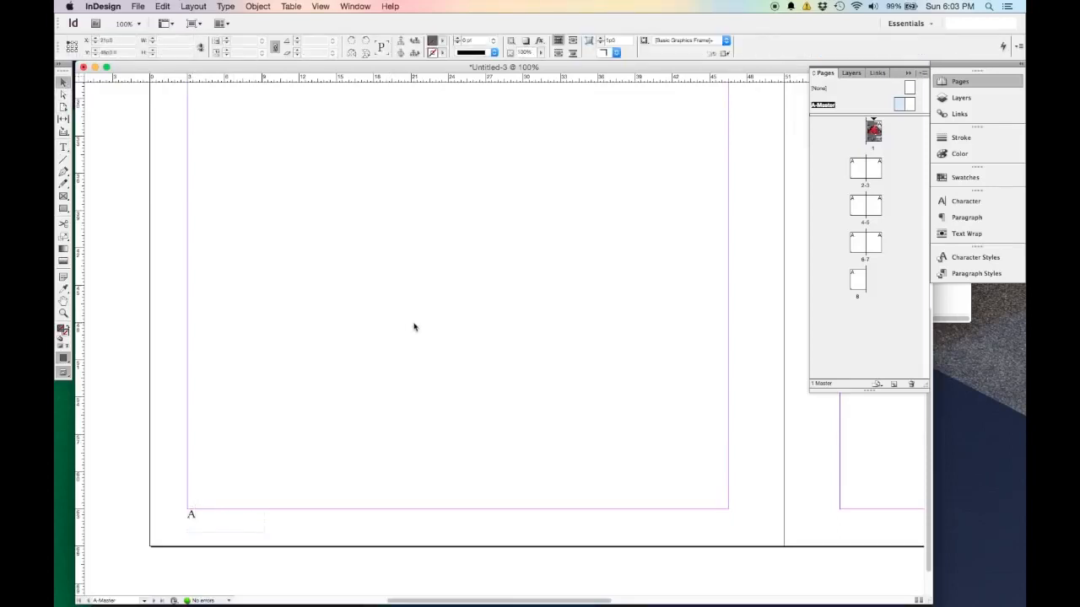
Step: Duplicate the page number frame onto the right A-Master page, aligned to the lower outer corner of its margins
key("super+minus")
key("super+minus")
left_click_drag(468, 315, 330, 318)
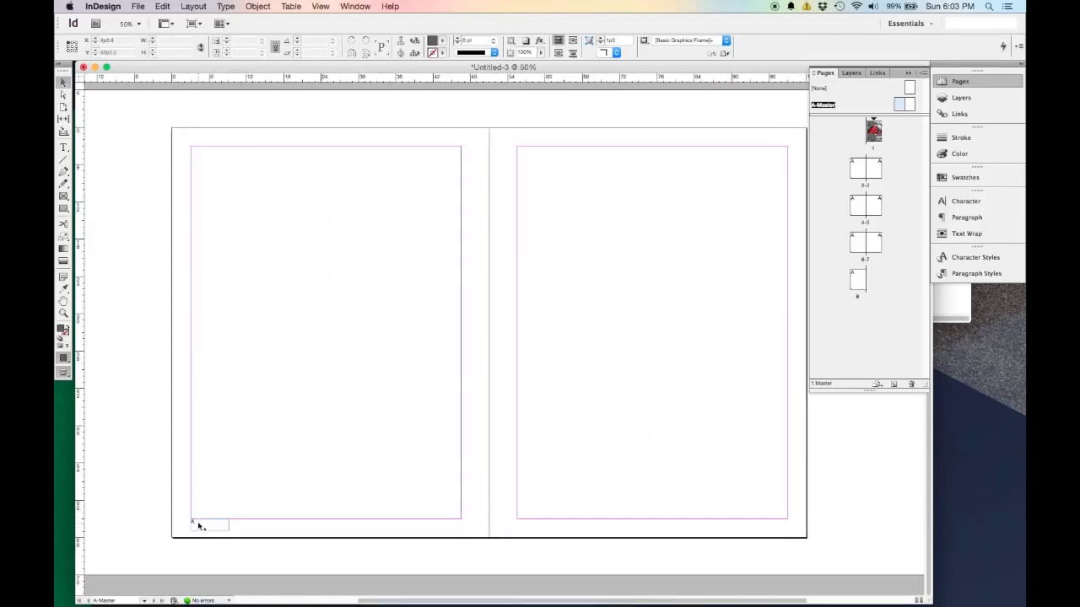
left_click_drag(200, 525, 756, 526)
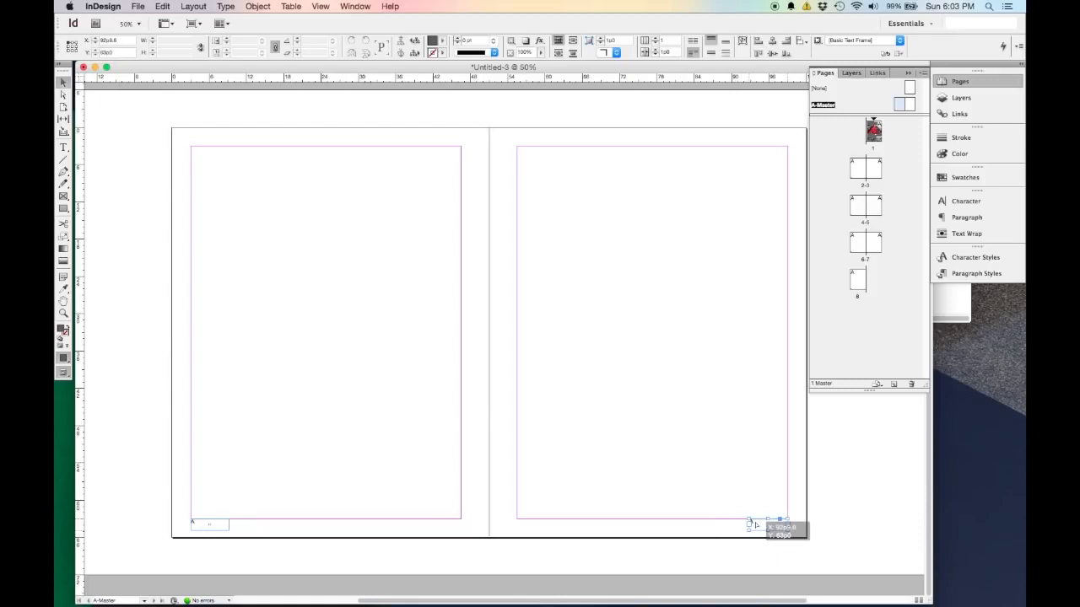
left_click_drag(756, 526, 751, 521)
left_click(668, 524)
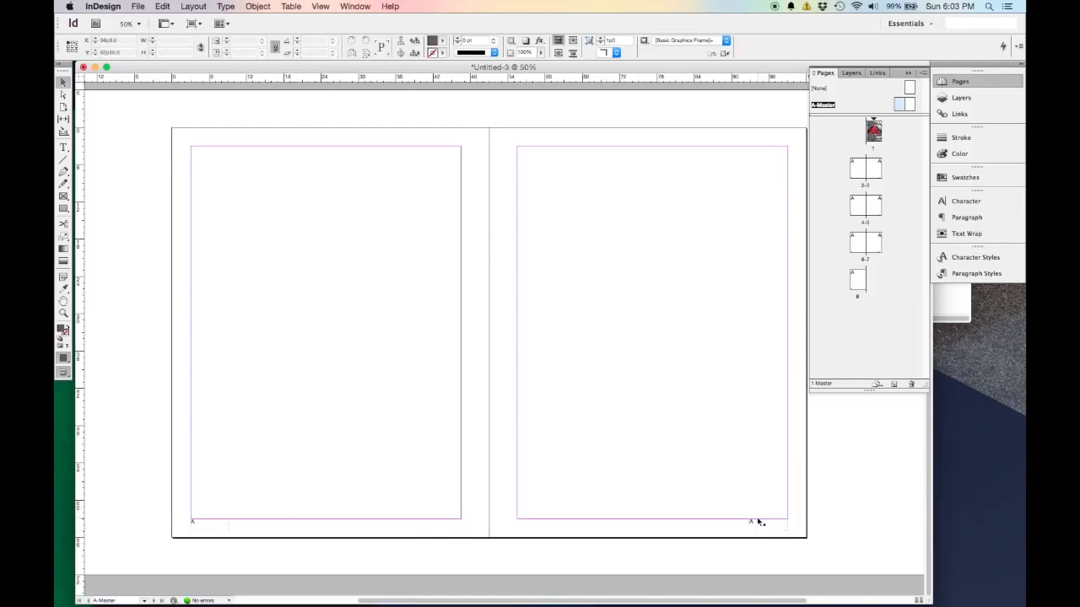
Step: Right-align the paragraph in the right master page's page number frame
left_click(753, 523)
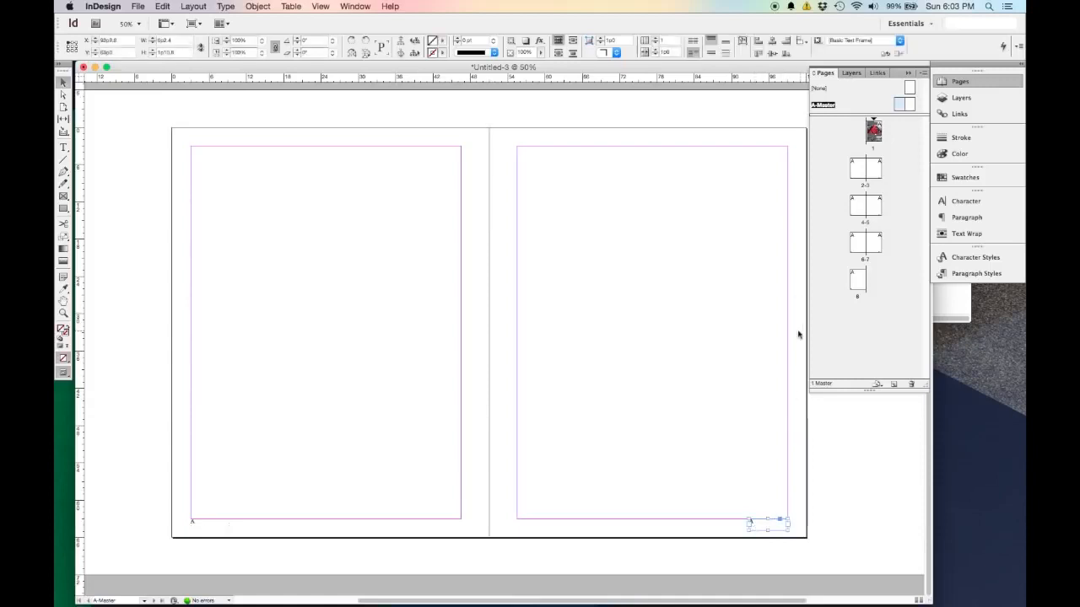
left_click(981, 223)
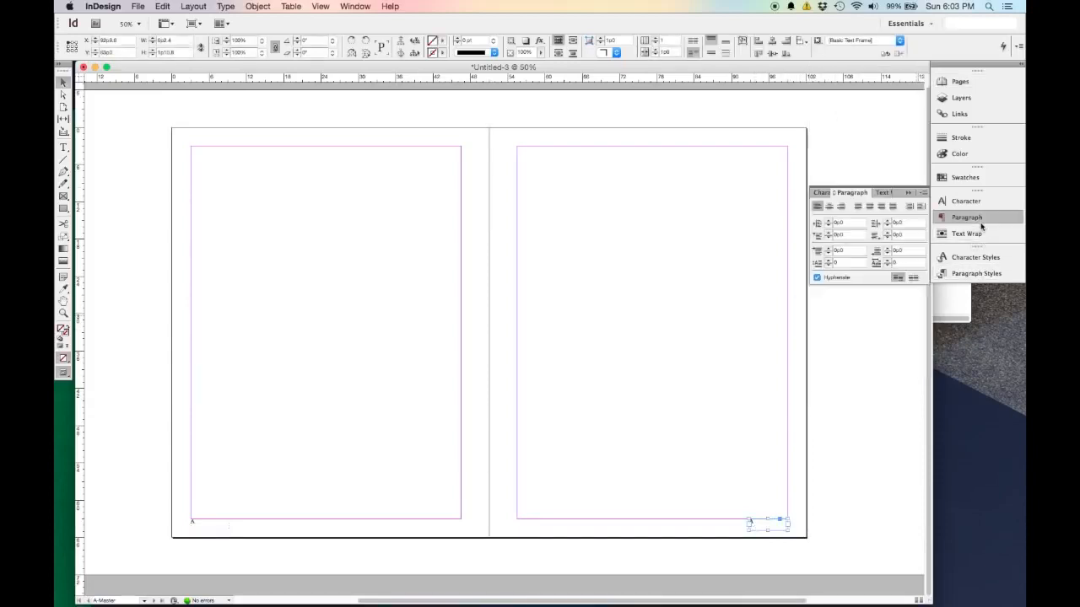
left_click(841, 210)
left_click(788, 300)
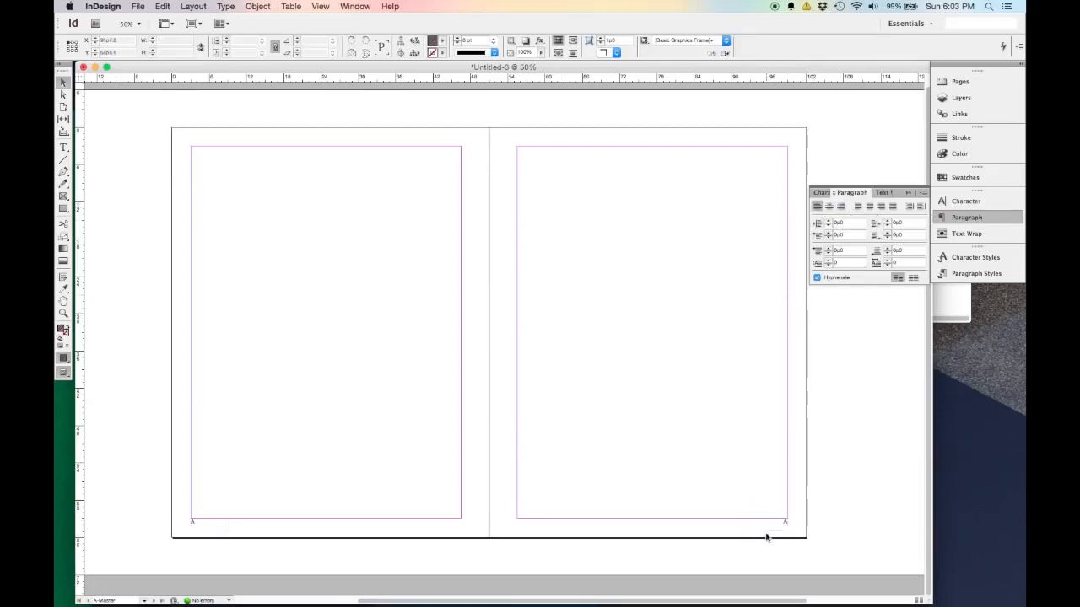
Step: Examine the automatic page numbers at the bottom outer corners of pages 1, 2 and 3
left_click(958, 82)
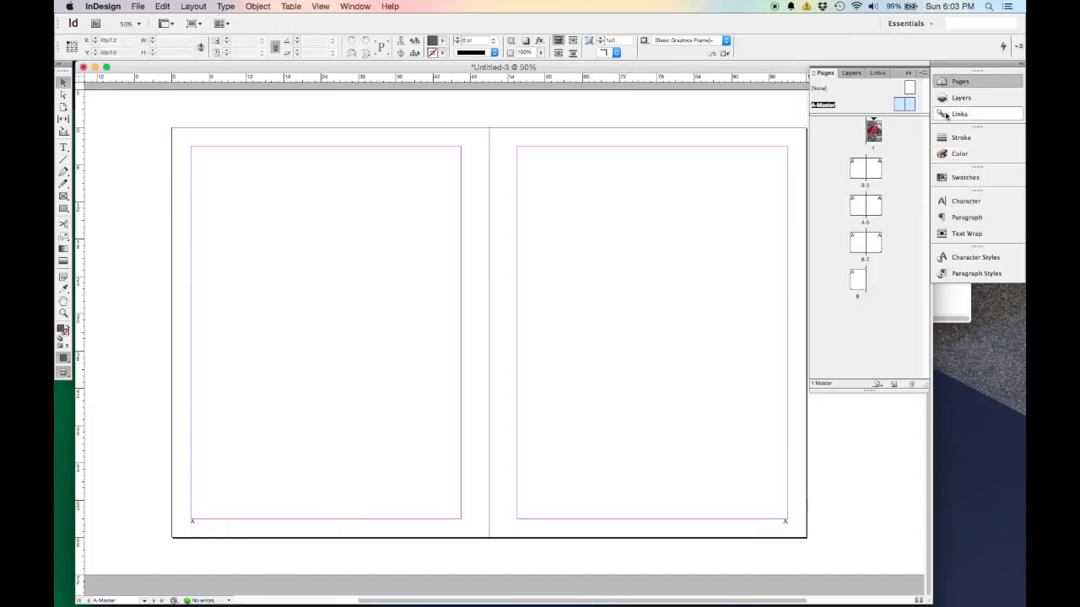
double_click(874, 133)
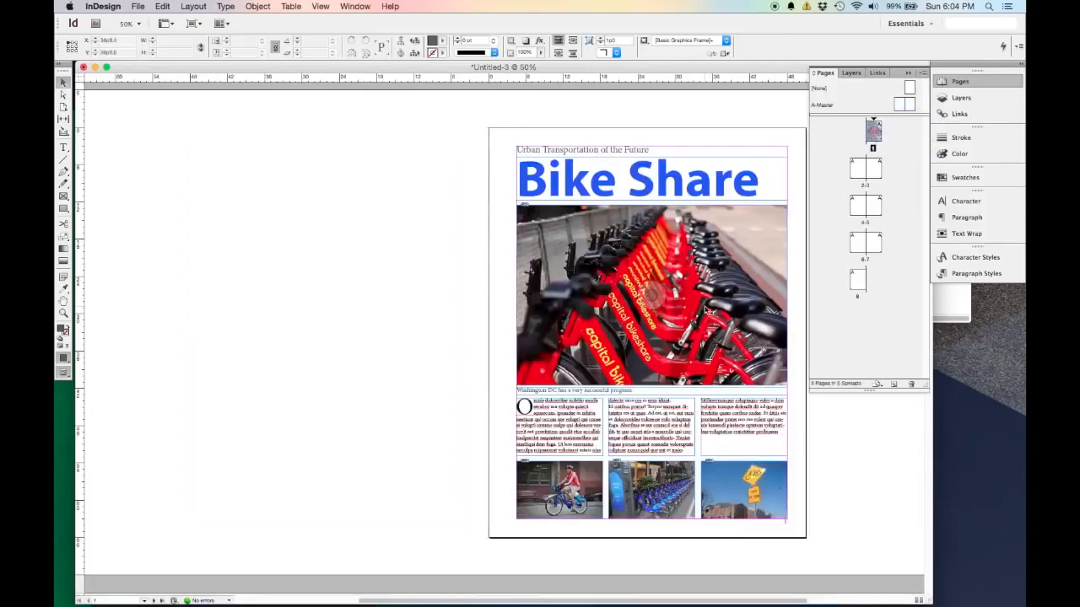
scroll(716, 331, "down", 1)
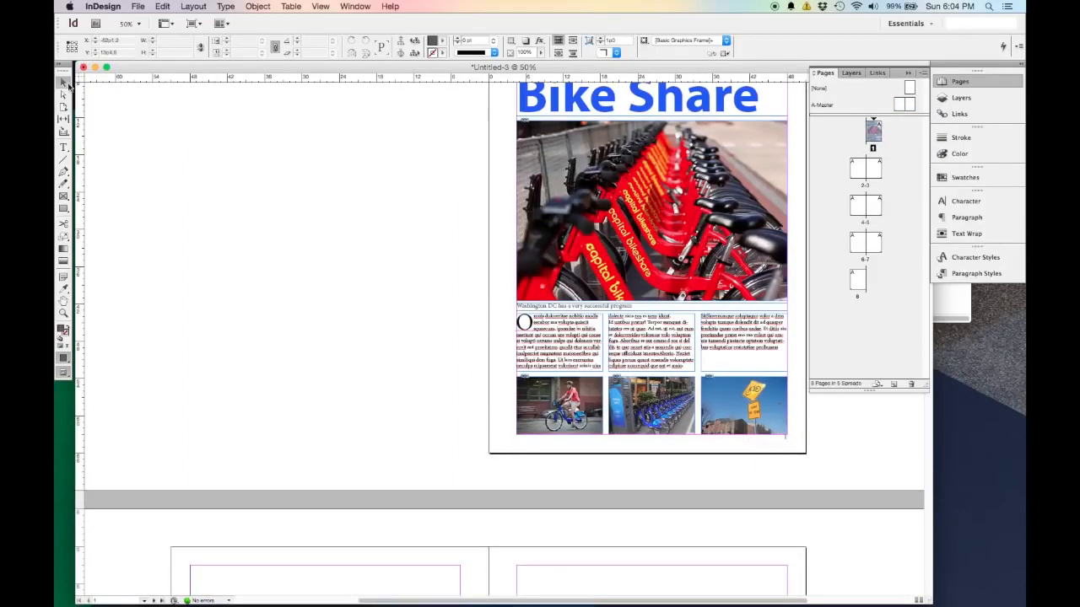
scroll(804, 480, "up", 4)
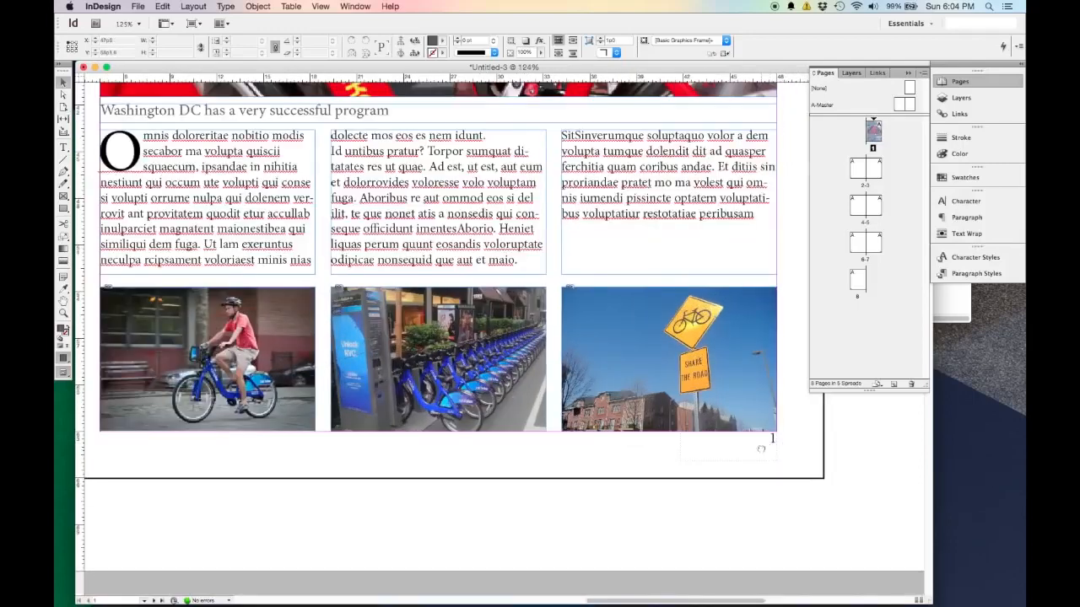
scroll(763, 438, "down", 3)
scroll(756, 414, "down", 10)
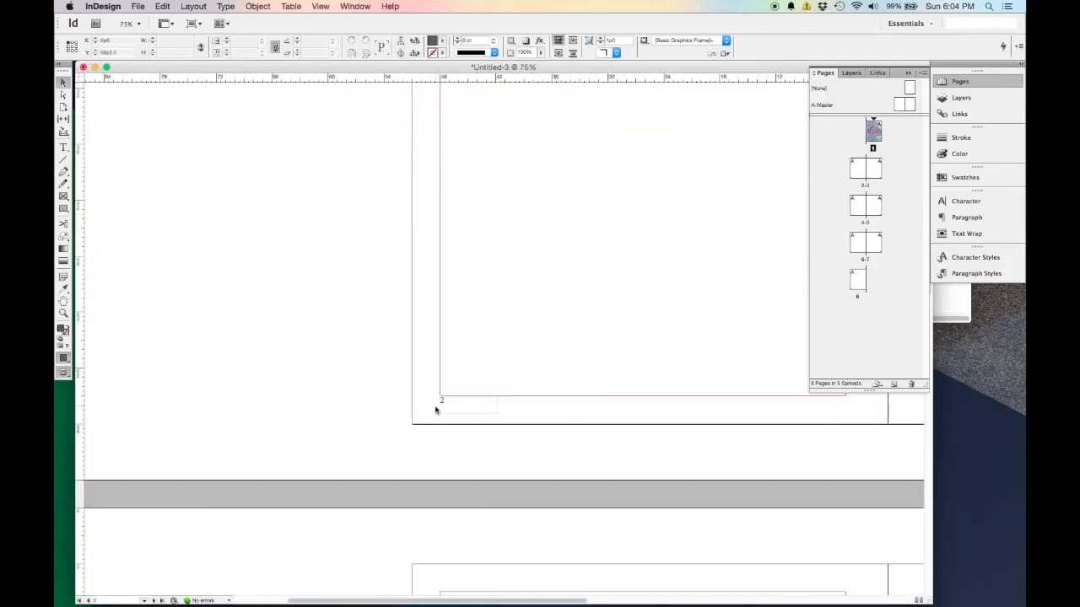
key("super+minus")
key("super+minus")
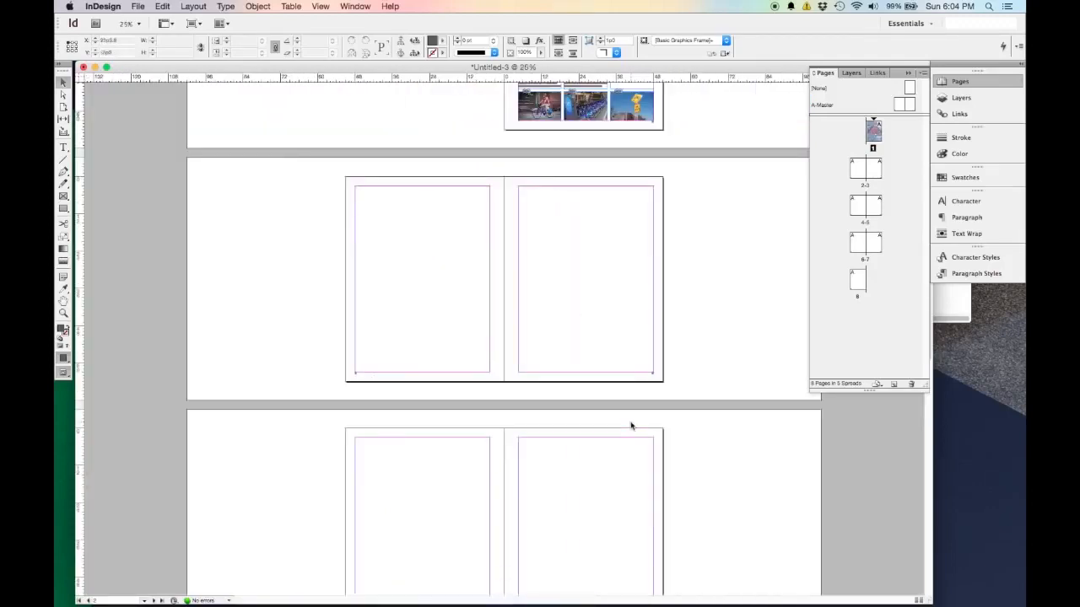
key("super+equal")
key("super+equal")
left_click_drag(595, 377, 278, 368)
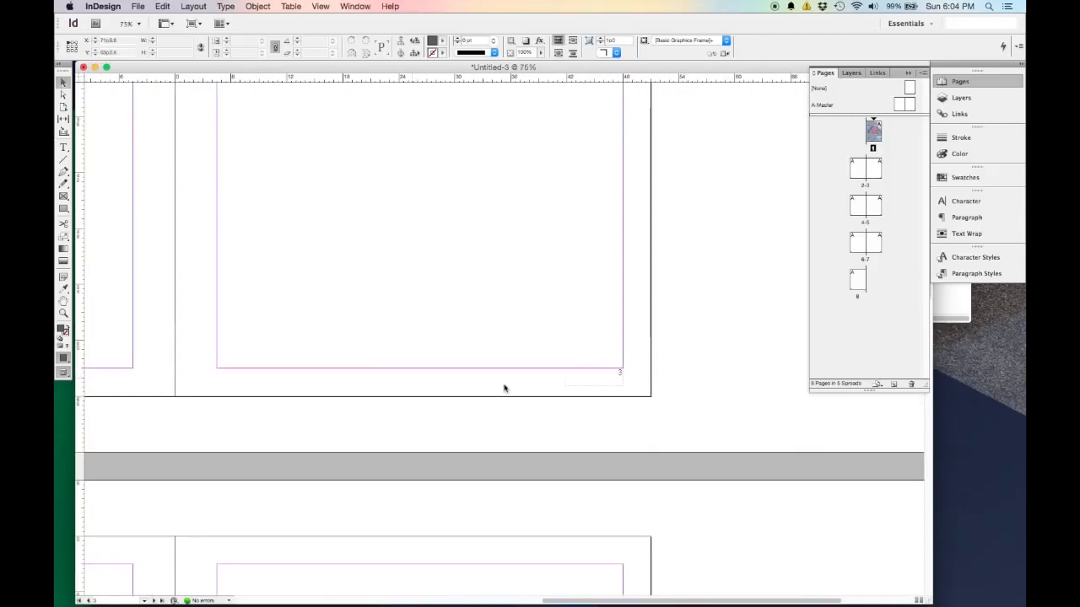
key("super+minus")
key("super+minus")
left_click_drag(601, 303, 568, 582)
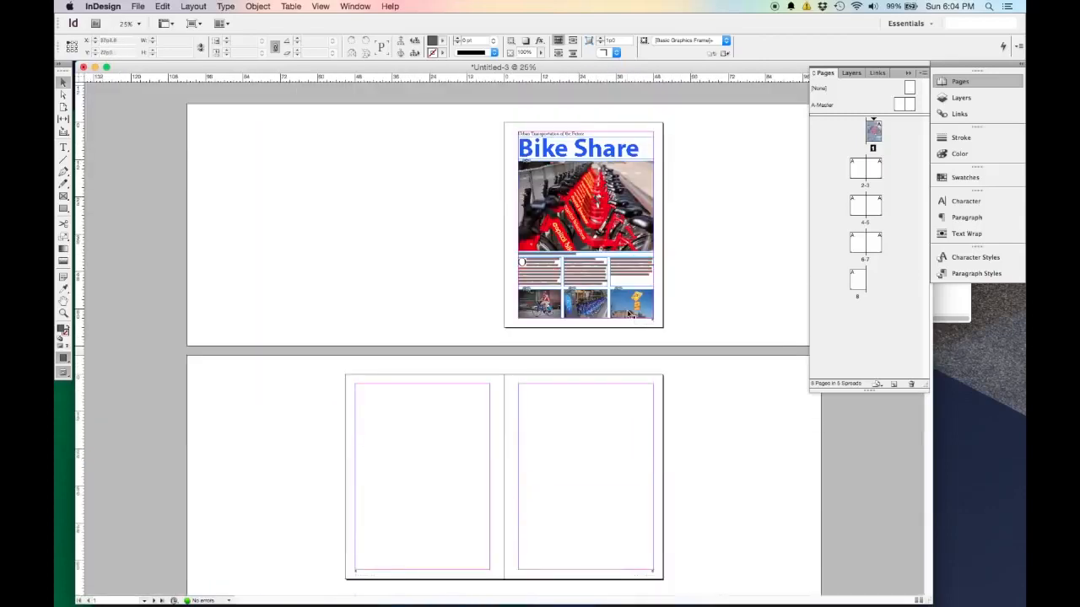
key("super+equal")
key("super+equal")
key("super+equal")
left_click_drag(833, 439, 461, 278)
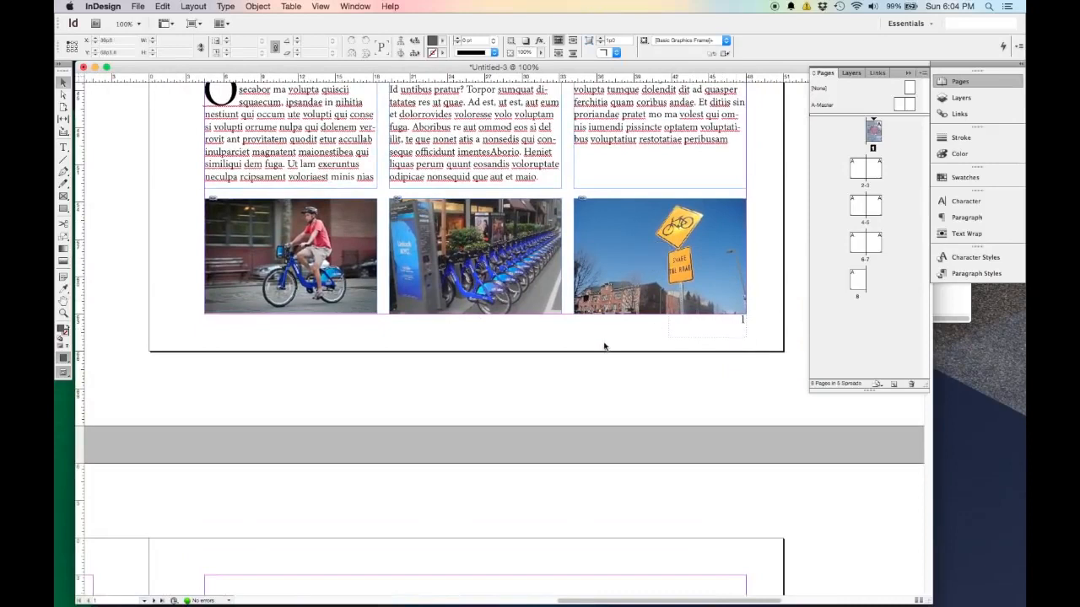
Step: Set the vertical justification of both page number frames on A-Master to Center in Text Frame Options, with preview enabled
double_click(898, 106)
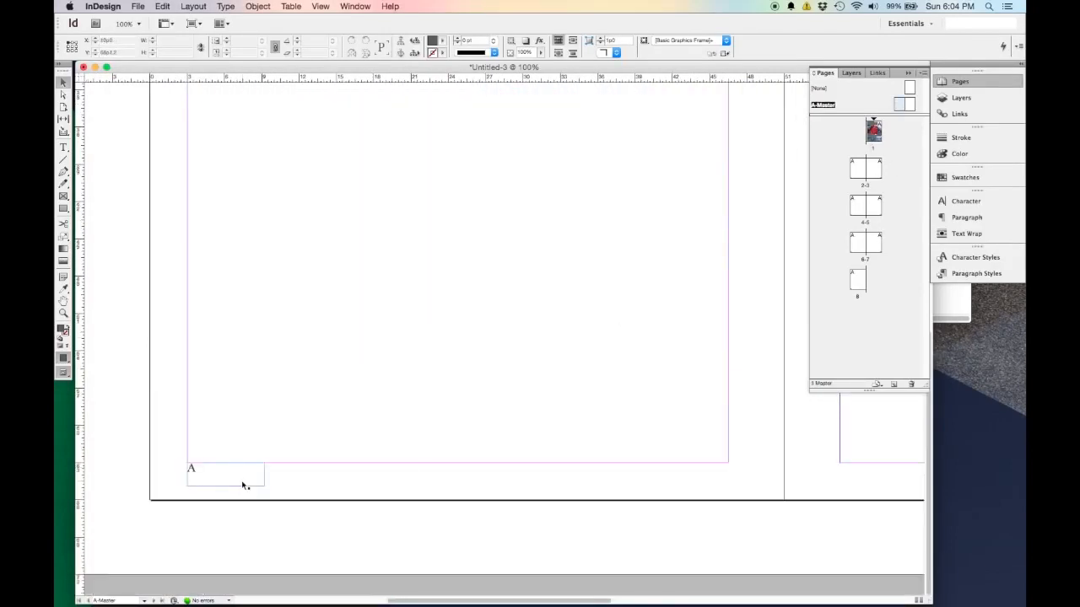
key("super+minus")
left_click_drag(312, 517, 246, 433)
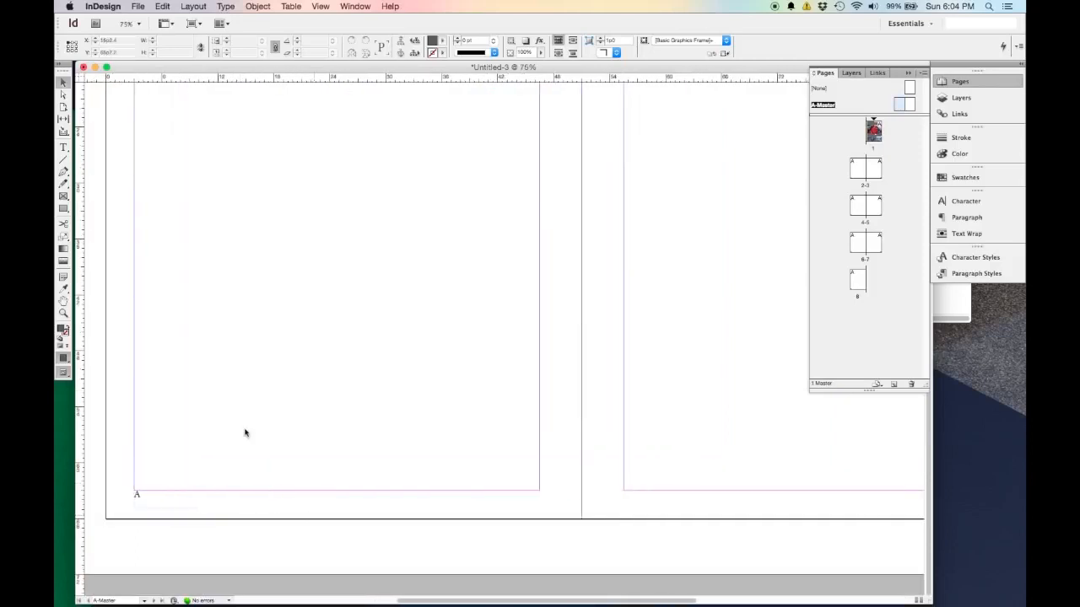
key("super+minus")
left_click(849, 523)
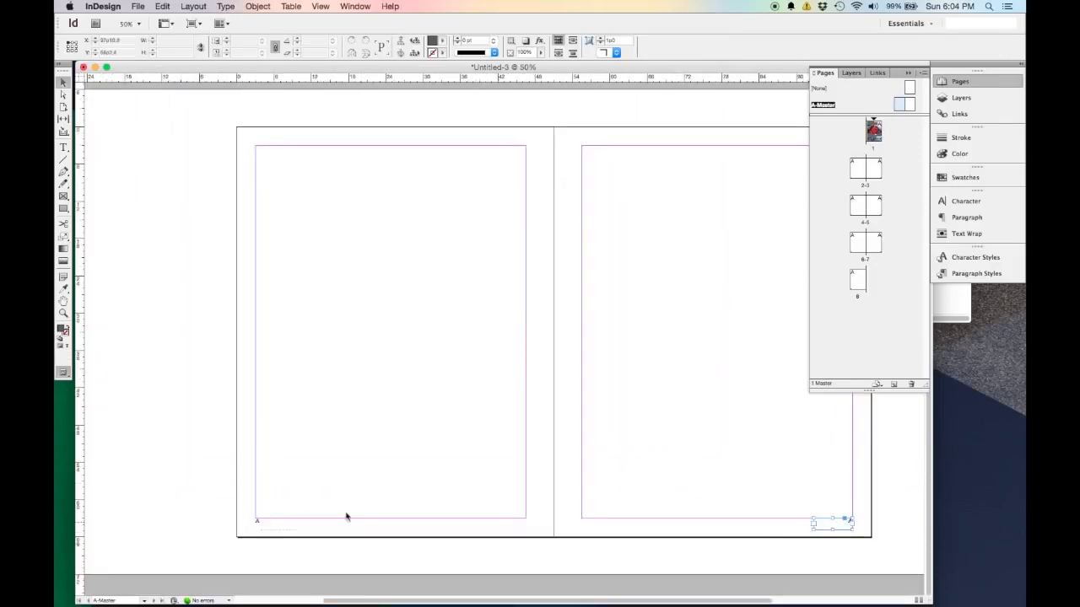
left_click(261, 524, "shift")
key("super+equal")
key("super+equal")
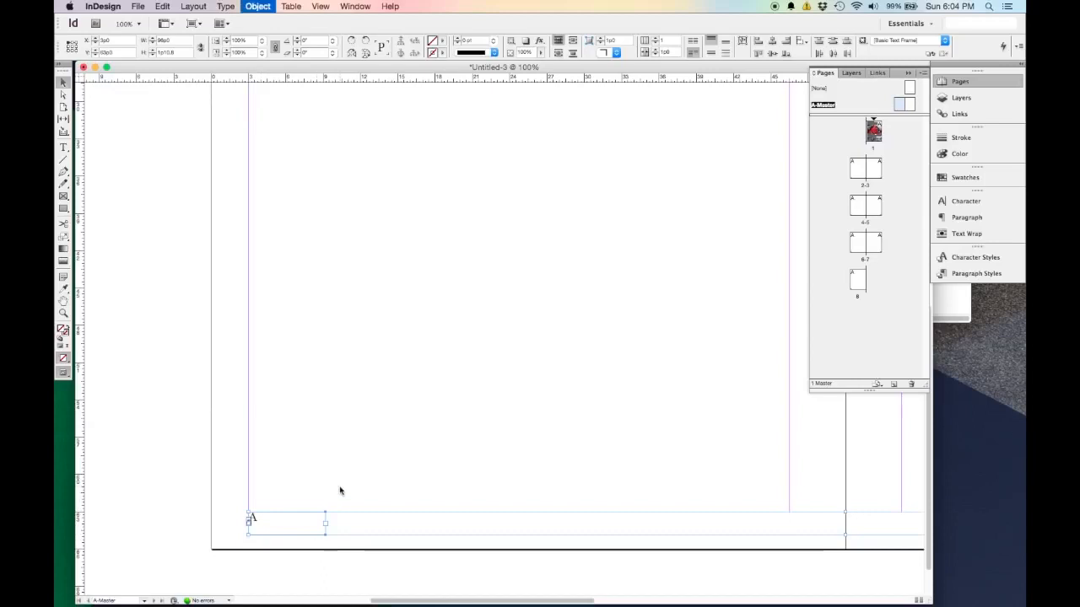
key("super+b")
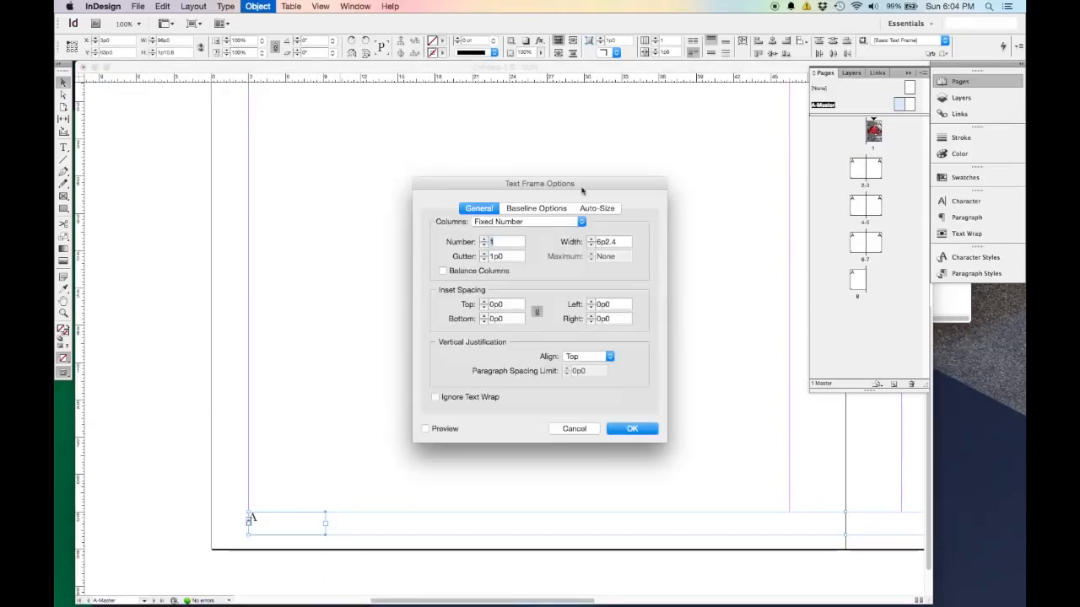
left_click_drag(589, 184, 602, 150)
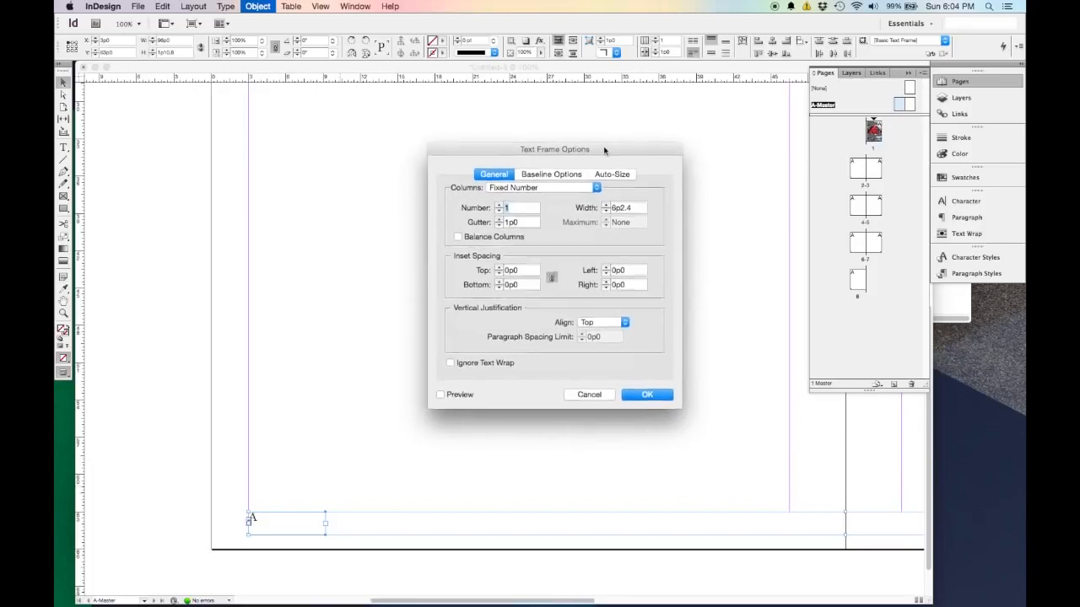
left_click(605, 323)
left_click(609, 334)
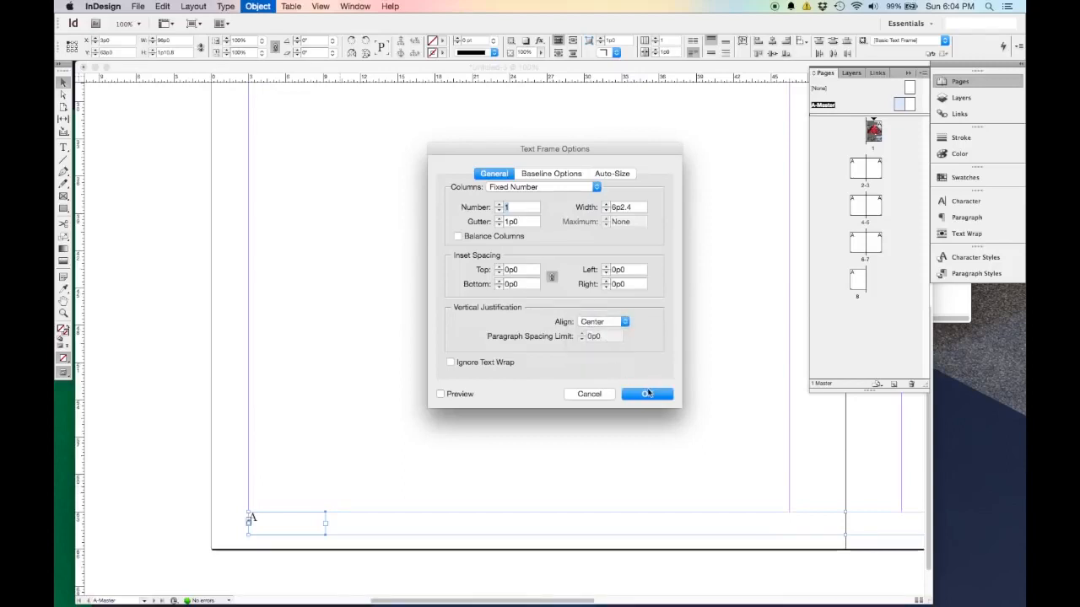
left_click(458, 394)
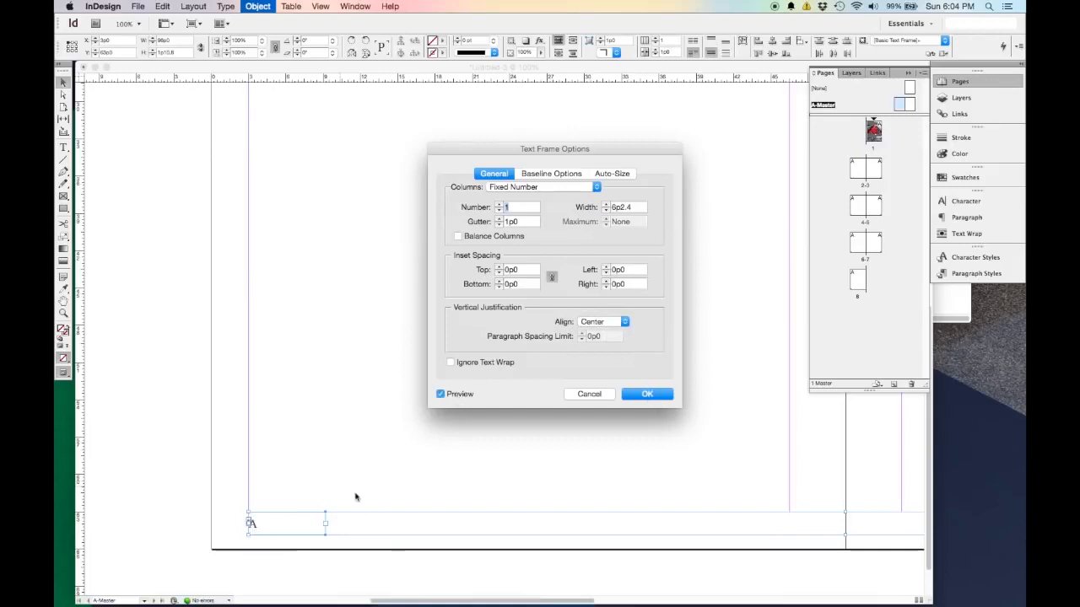
left_click(645, 396)
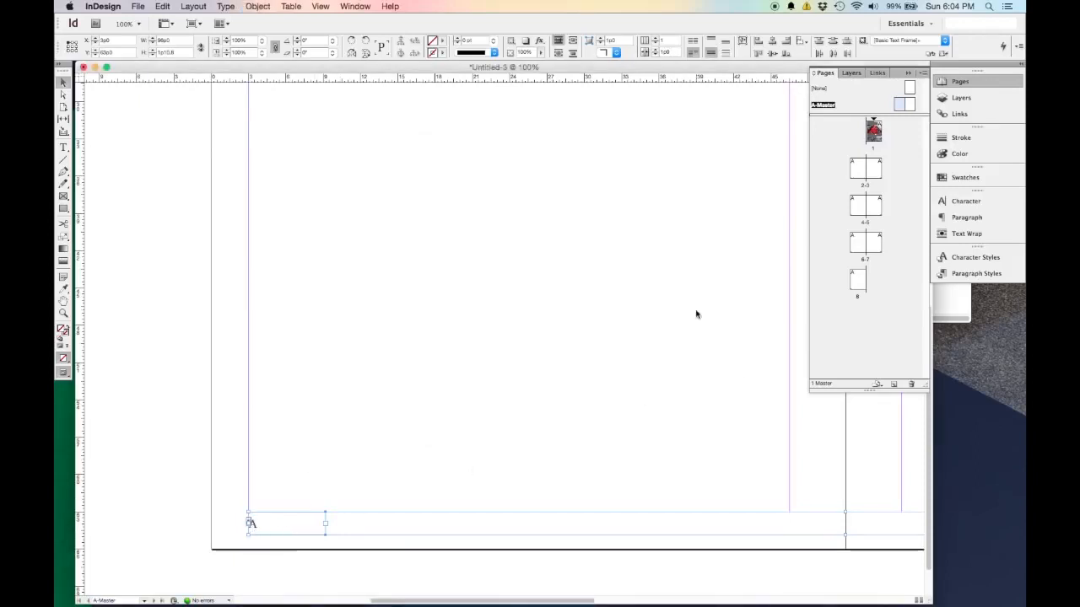
Step: Check the page number's placement on page 1 in Preview mode, then return to Normal view
double_click(874, 133)
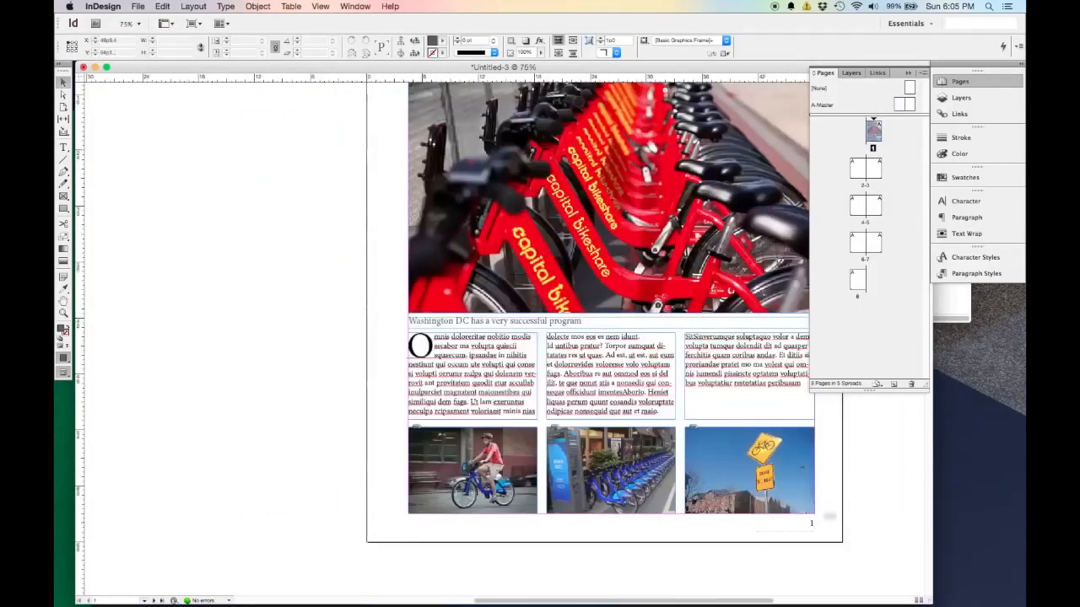
key("super+minus")
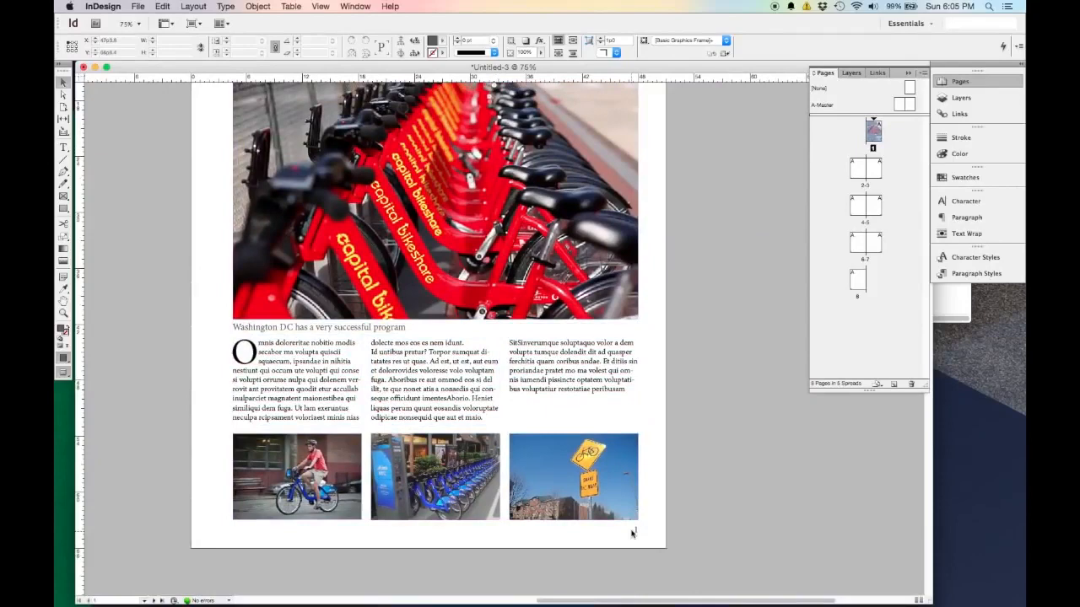
scroll(680, 444, "up", 3)
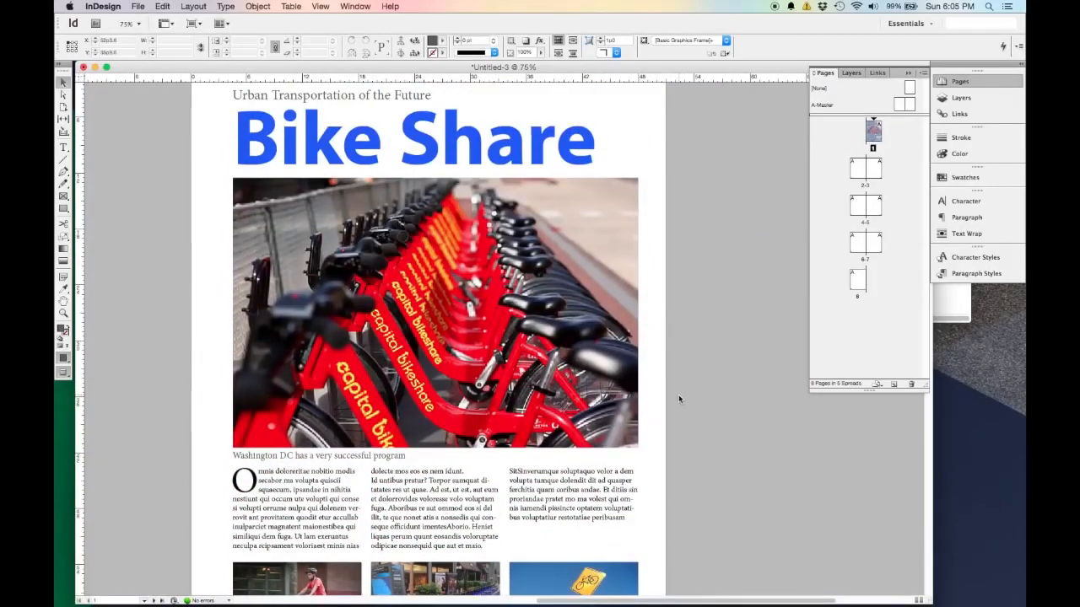
key("super+minus")
scroll(615, 432, "down", 1)
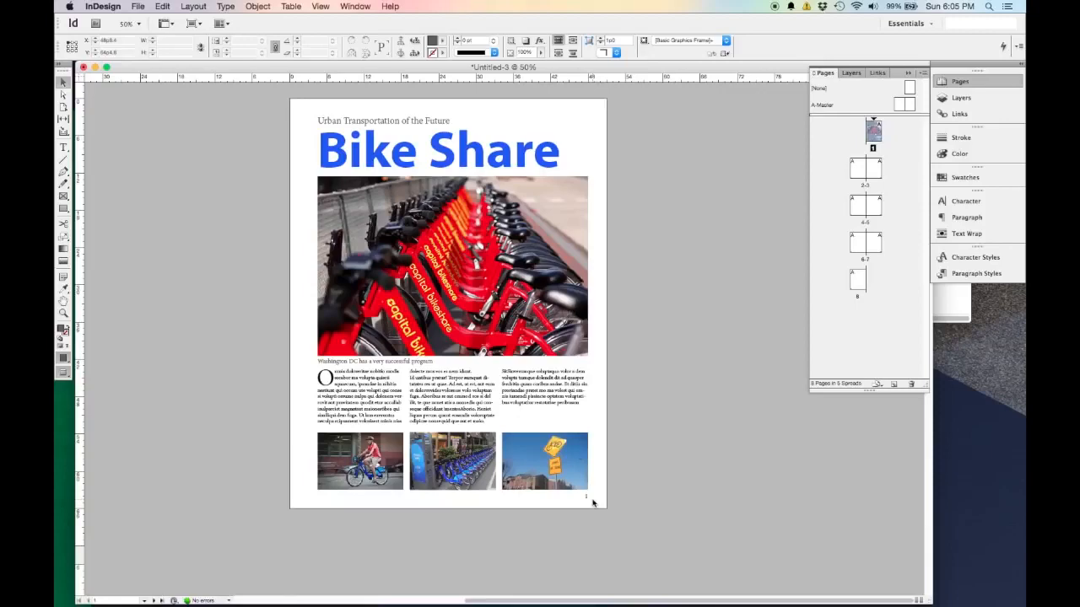
key("w")
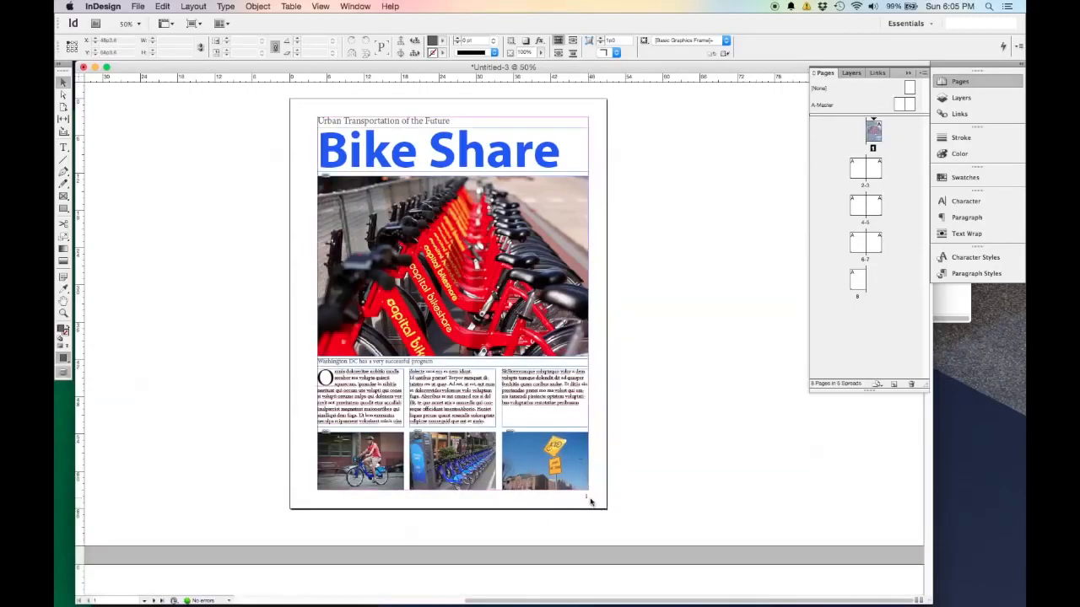
Step: Override the master page number frame on page 1 and delete it from that page
scroll(591, 503, "up", 3)
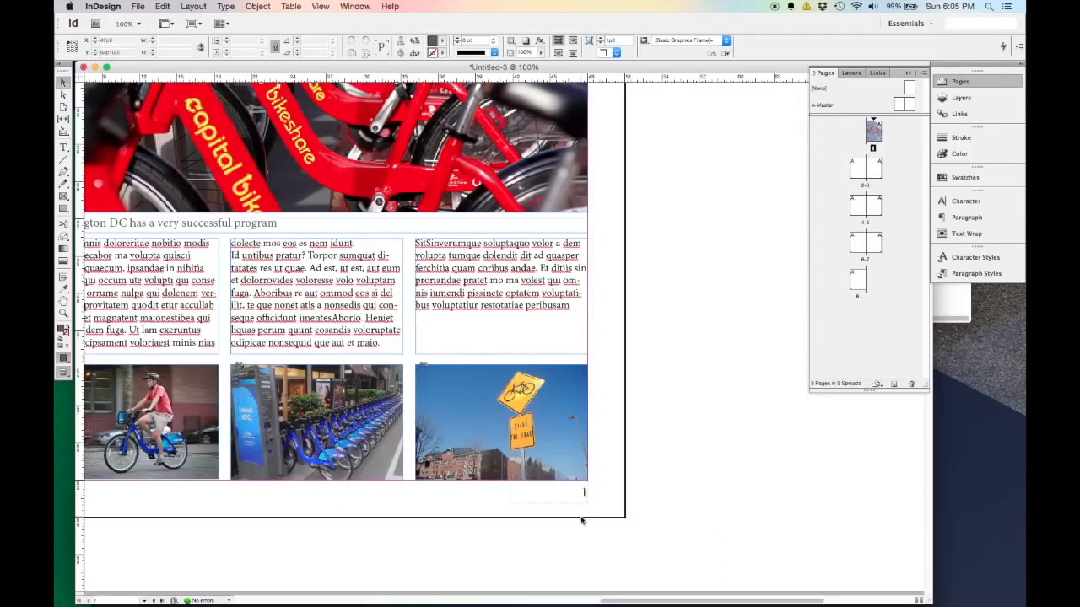
left_click(583, 498)
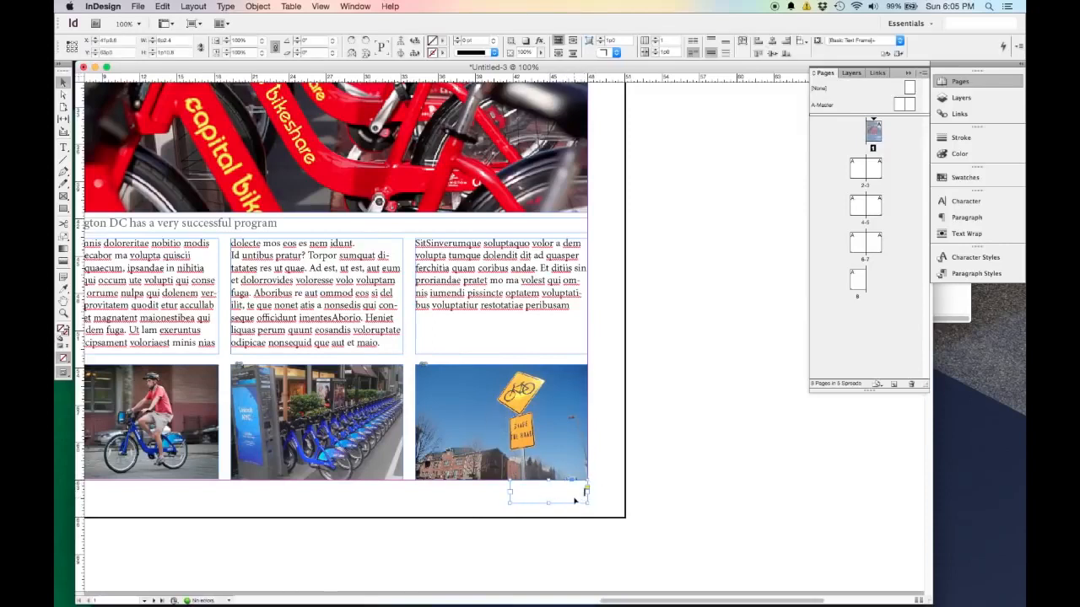
key("shift+super+a")
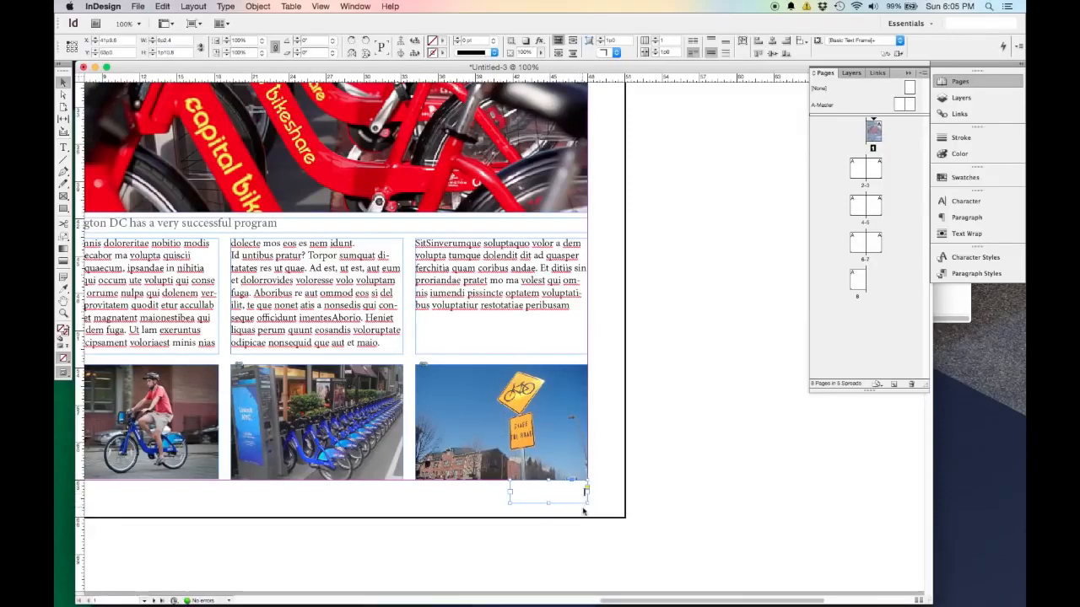
key("super+minus")
key("super+minus")
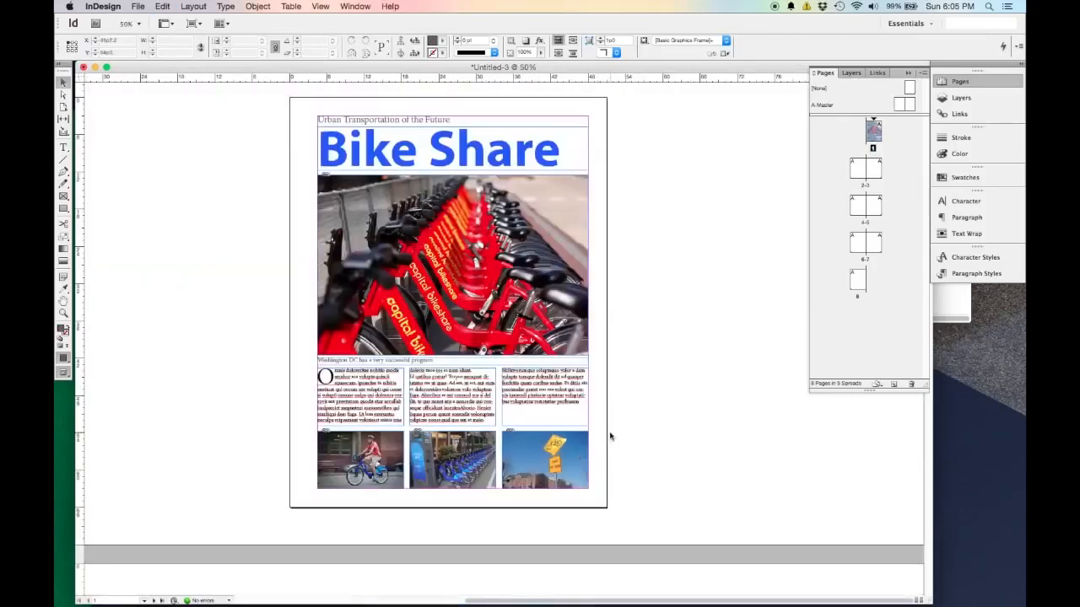
Step: Draw a text frame filling the area inside the margins of page 2
scroll(611, 436, "up", 2)
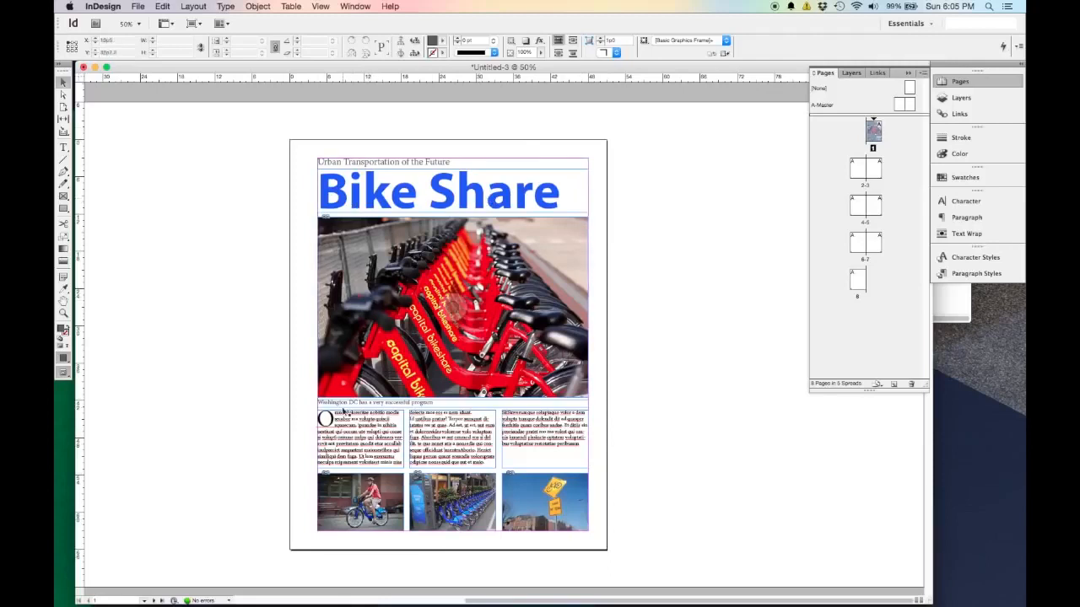
scroll(341, 438, "down", 2)
scroll(334, 437, "down", 6)
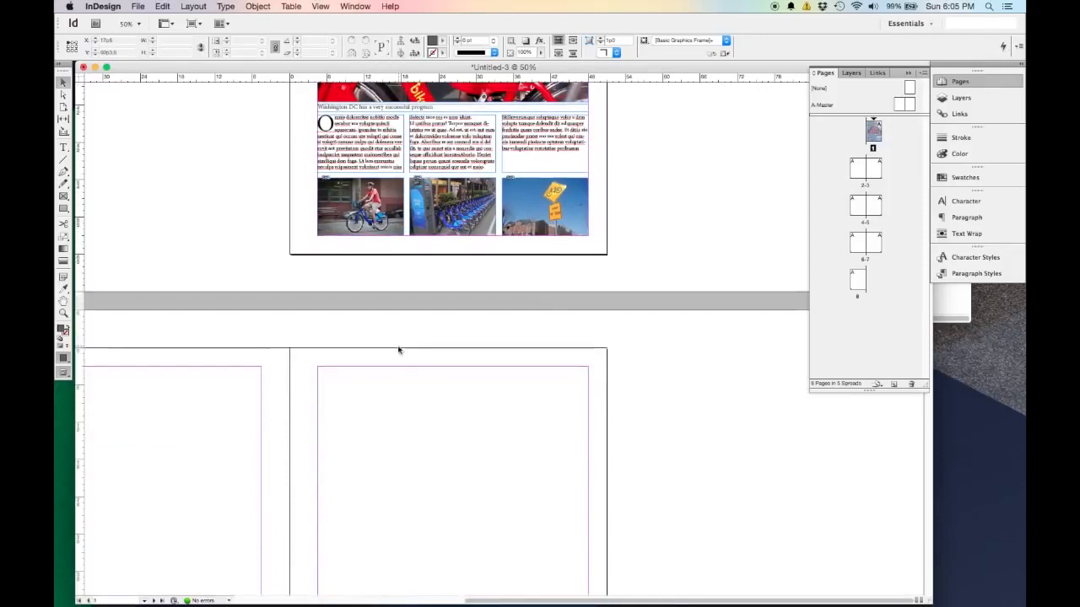
scroll(399, 349, "down", 2)
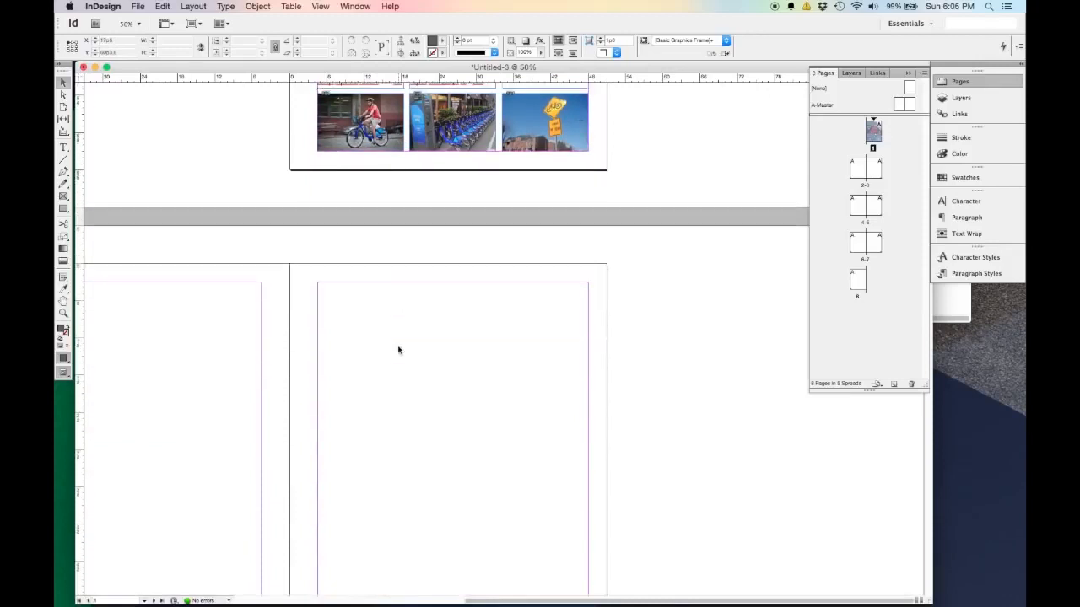
scroll(325, 386, "down", 3)
scroll(326, 385, "left", 6)
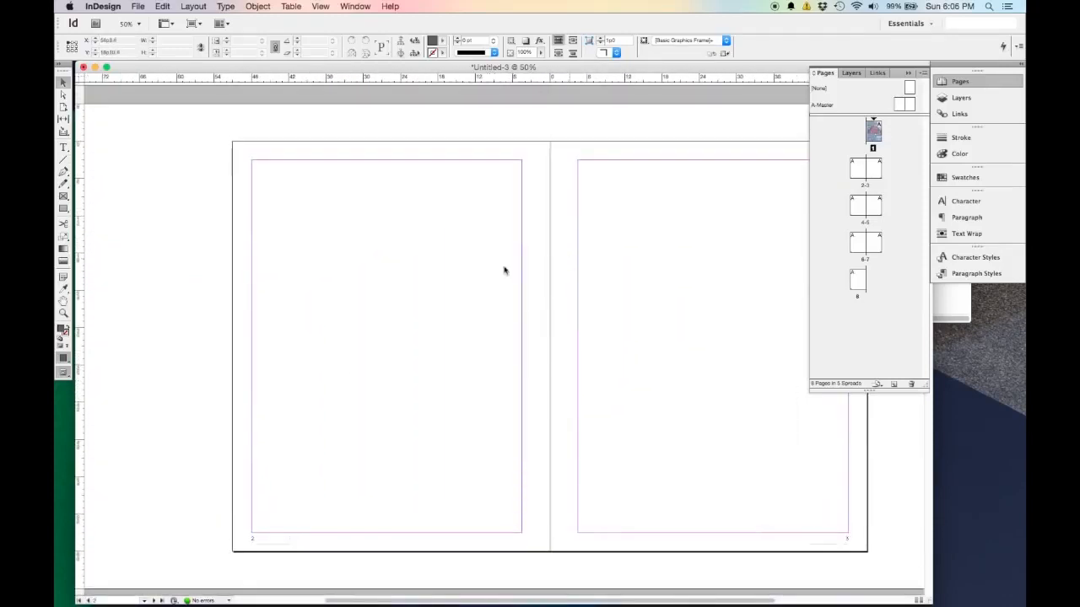
left_click(65, 147)
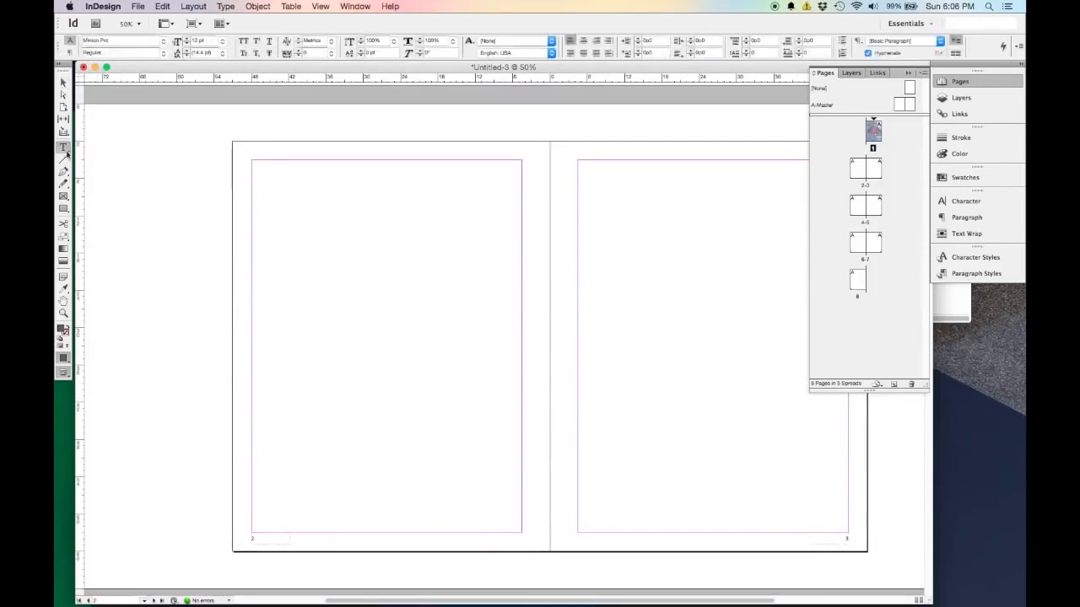
left_click_drag(251, 161, 464, 459)
key("super+z")
mouse_move(251, 161)
left_mouse_down()
mouse_move(372, 221)
mouse_move(501, 448)
mouse_move(532, 549)
mouse_move(523, 532)
left_mouse_up()
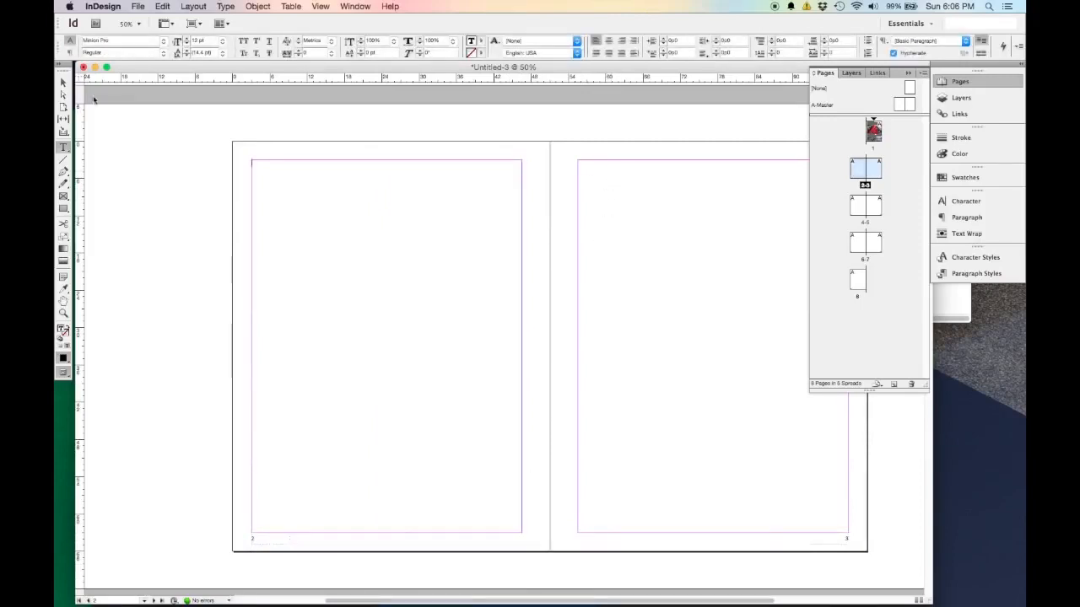
Step: Set the number of columns to 2 for the text frame on page 2
left_click(63, 82)
left_click(168, 190)
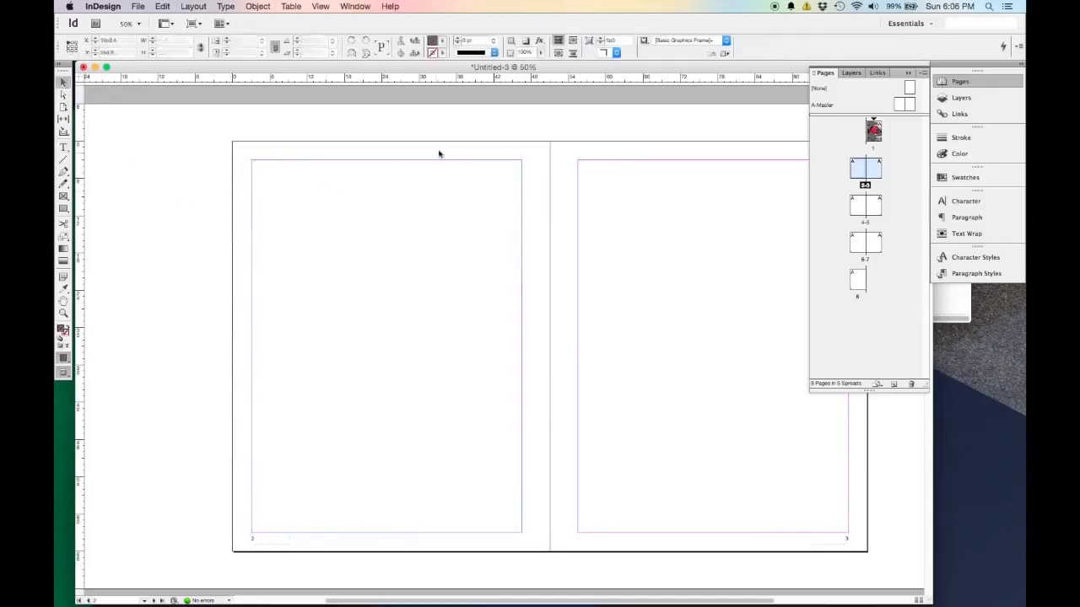
left_click(458, 160)
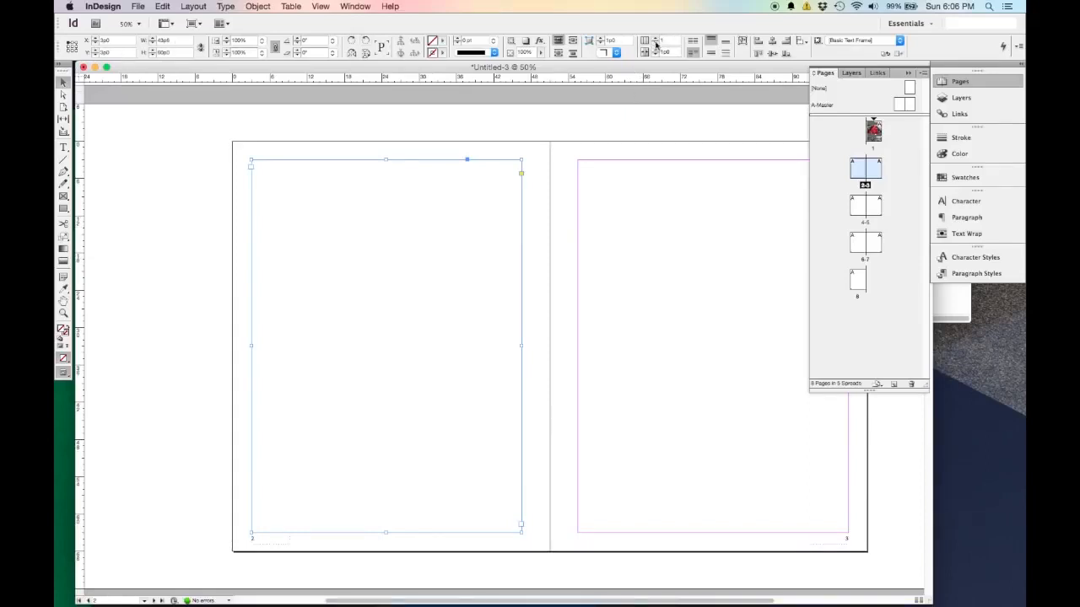
left_click(656, 41)
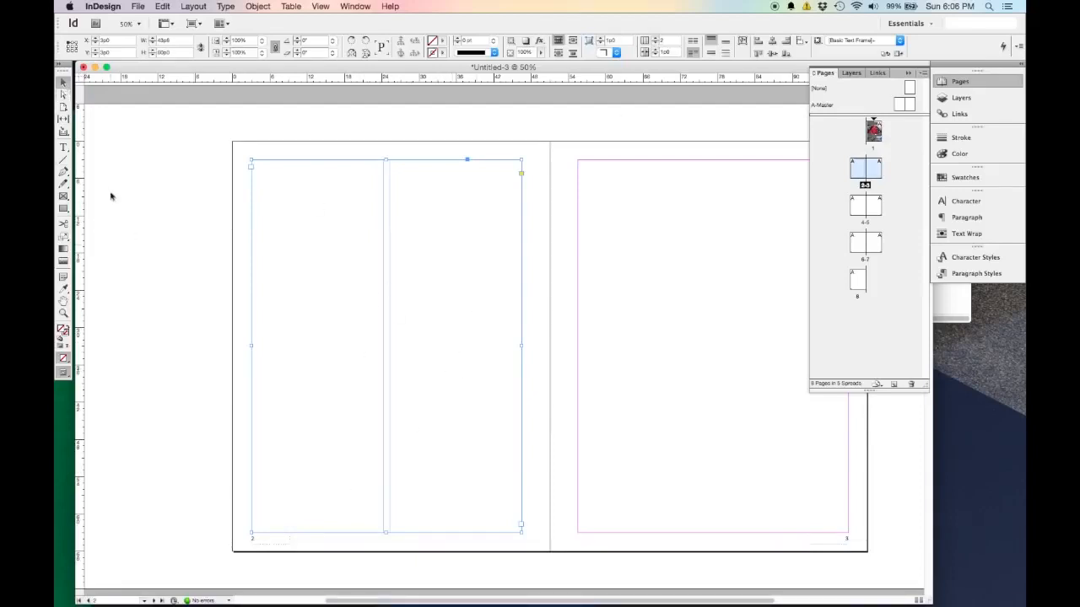
left_click(149, 270)
left_click(320, 302)
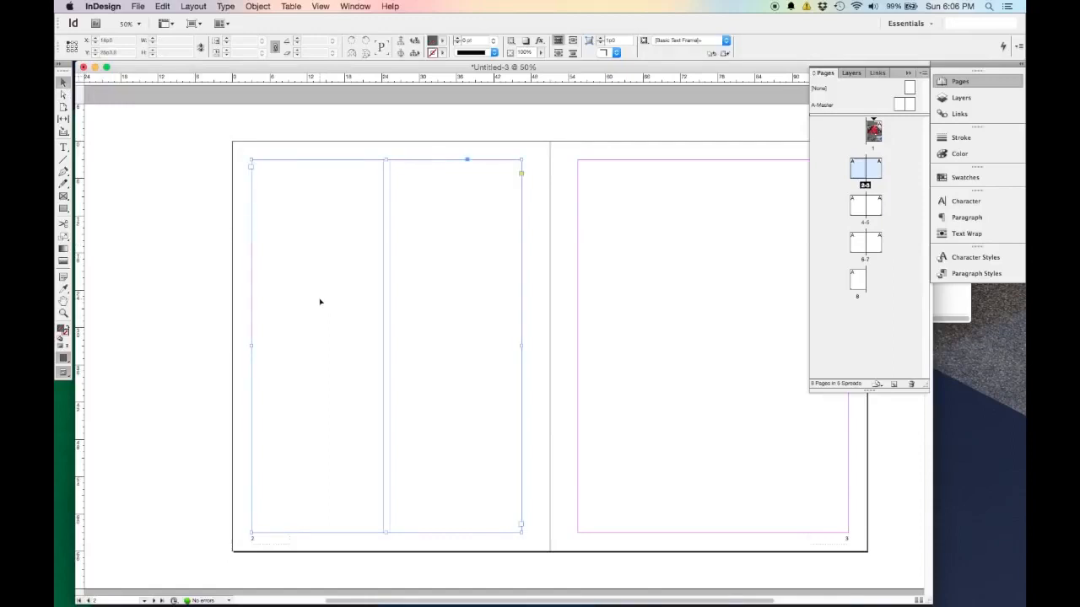
Step: Fill the two-column text frame on page 2 with placeholder text
double_click(295, 177)
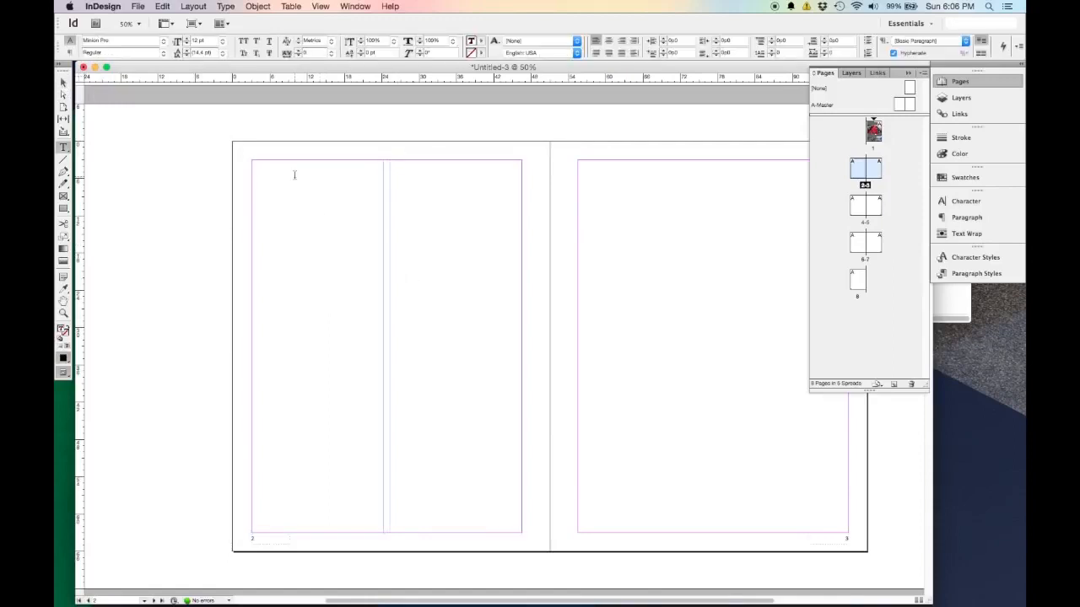
left_click(226, 6)
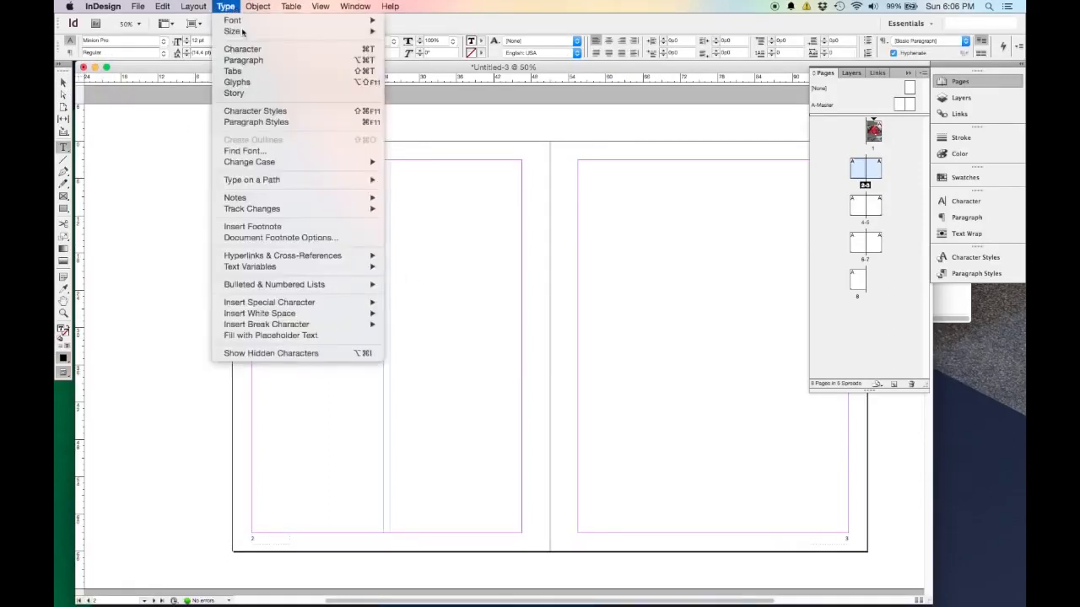
left_click(297, 337)
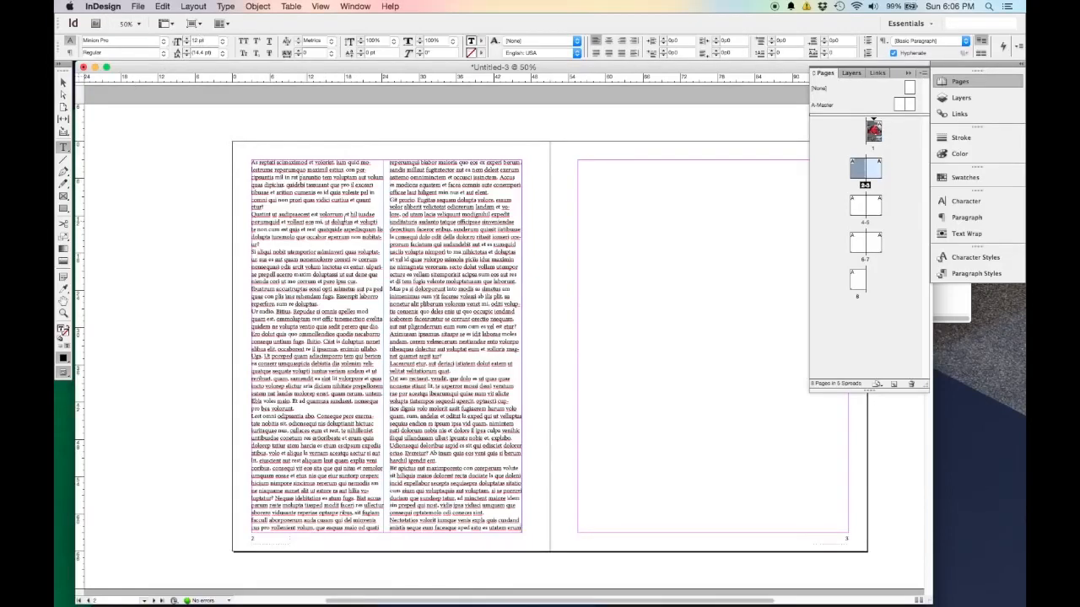
scroll(399, 248, "up", 5)
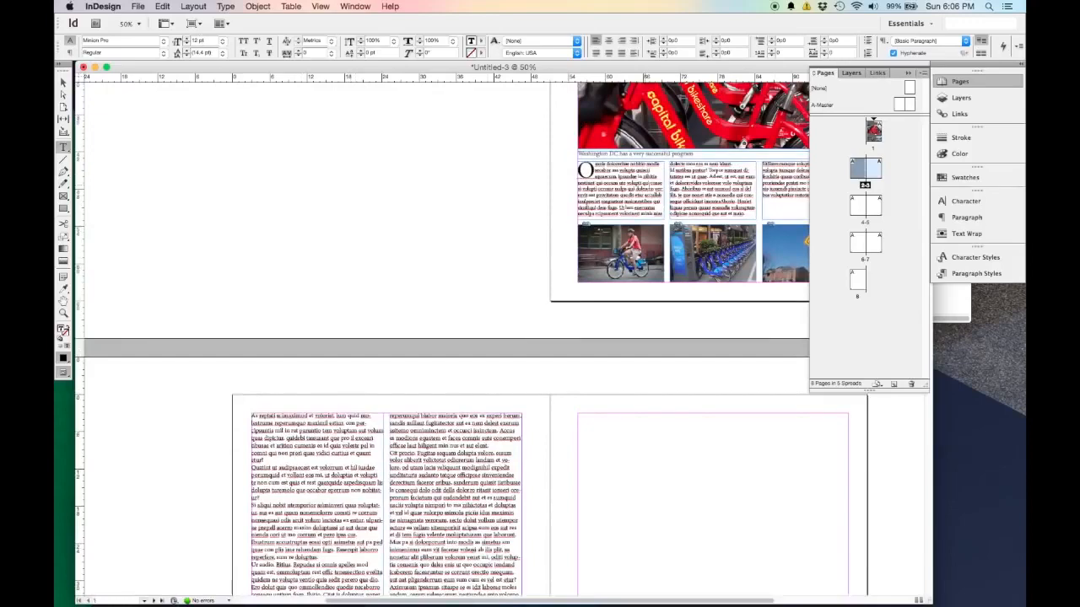
scroll(306, 290, "down", 5)
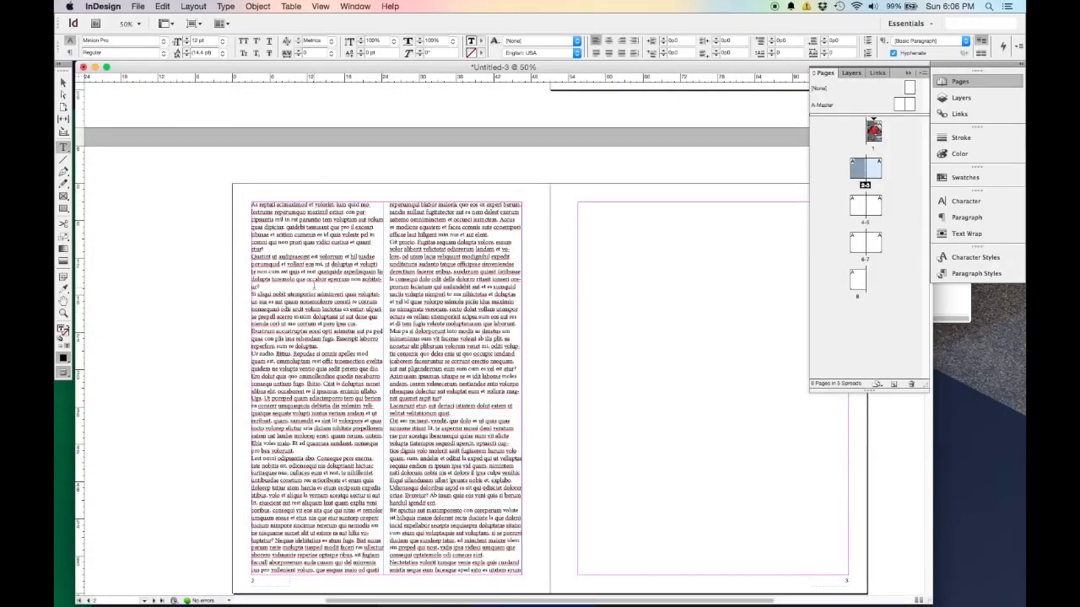
Step: Apply the Body Text paragraph style to all of the placeholder text on page 2
double_click(310, 242)
key("super+a")
left_click(162, 5)
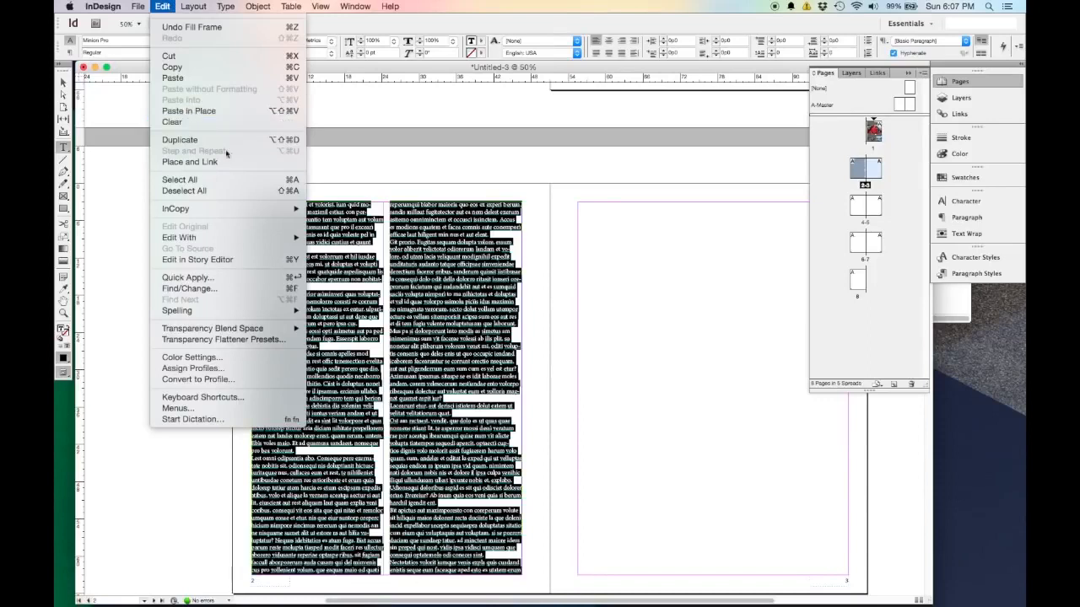
left_click(448, 174)
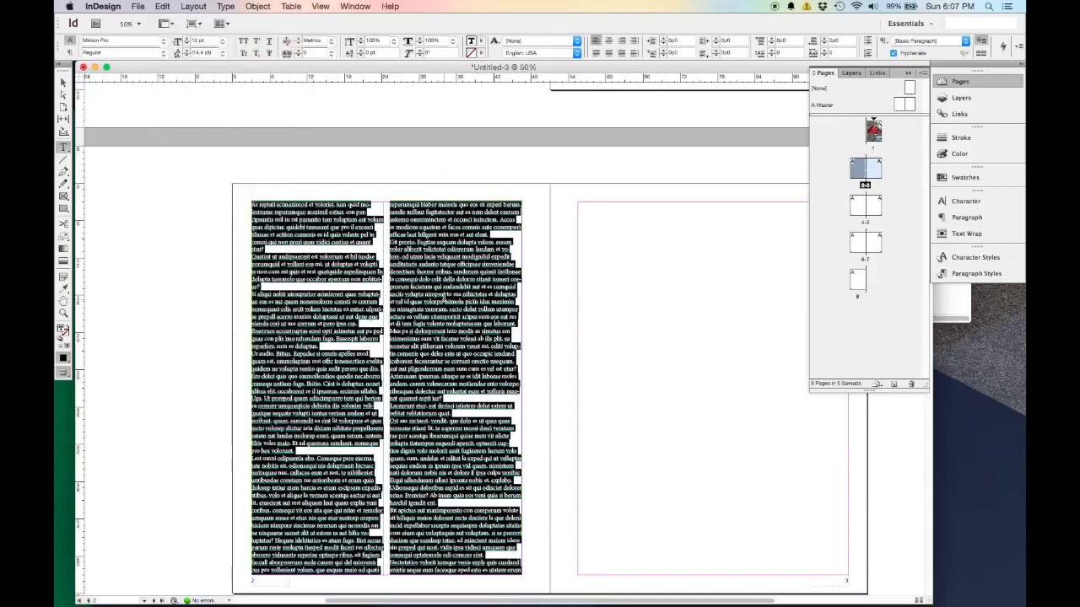
left_click(962, 273)
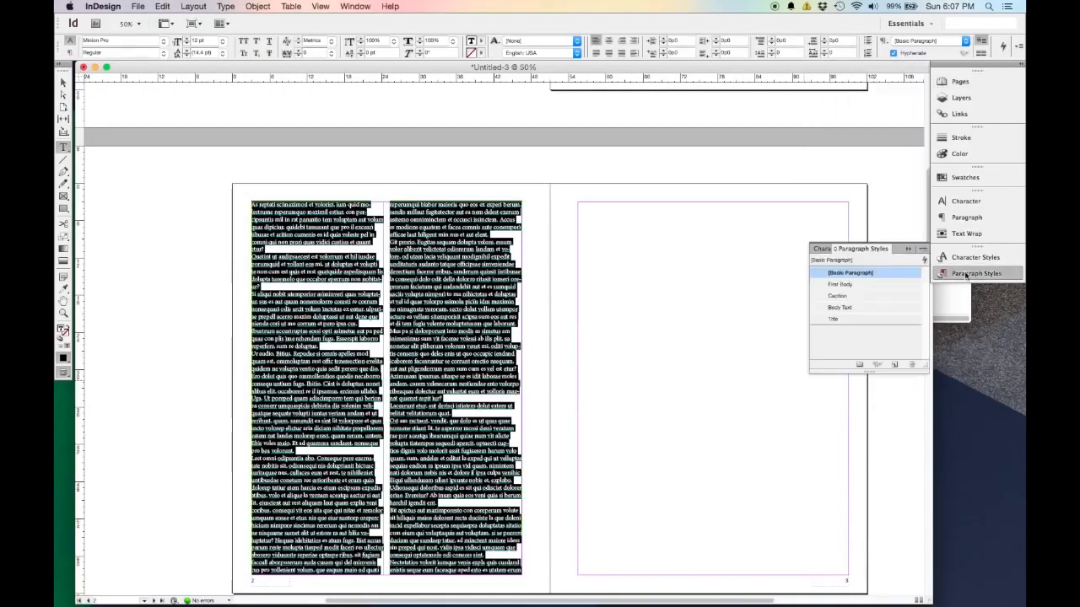
left_click(852, 308)
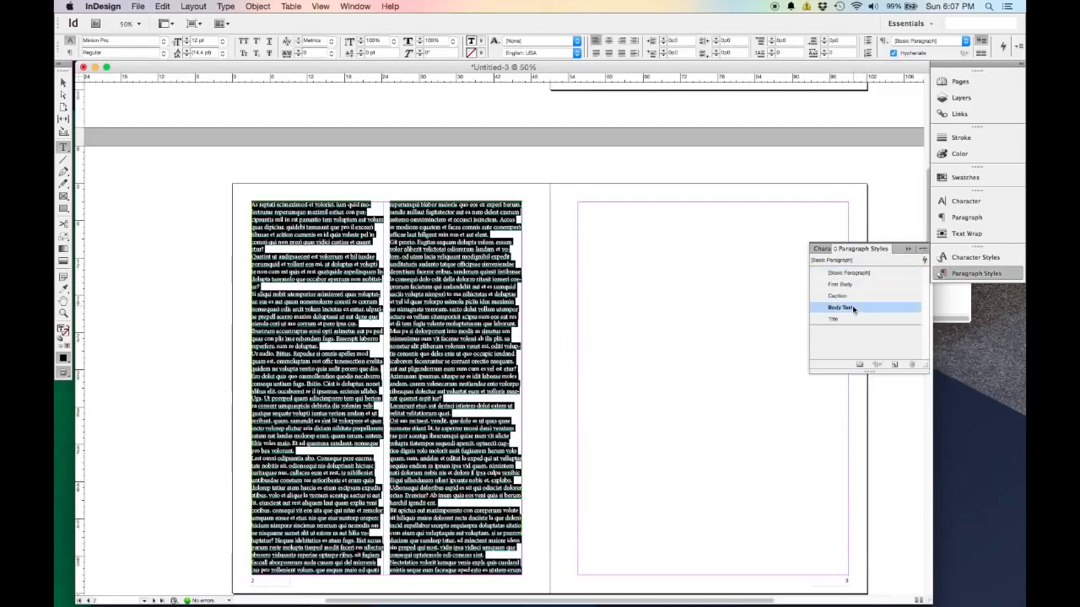
left_click(411, 348)
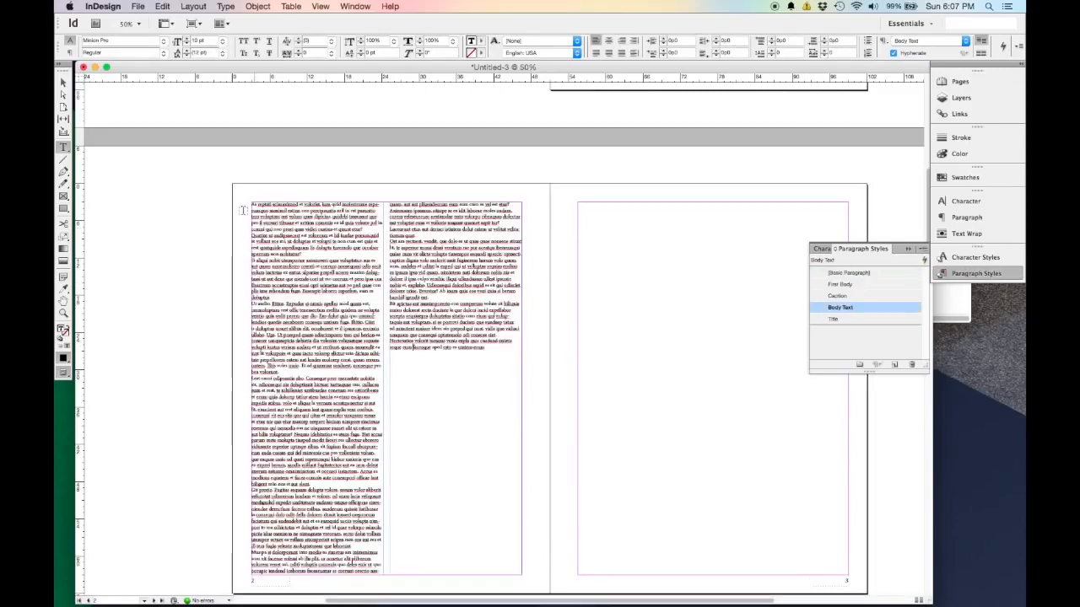
Step: Apply the First Body paragraph style to the opening paragraph on page 2
triple_click(378, 205)
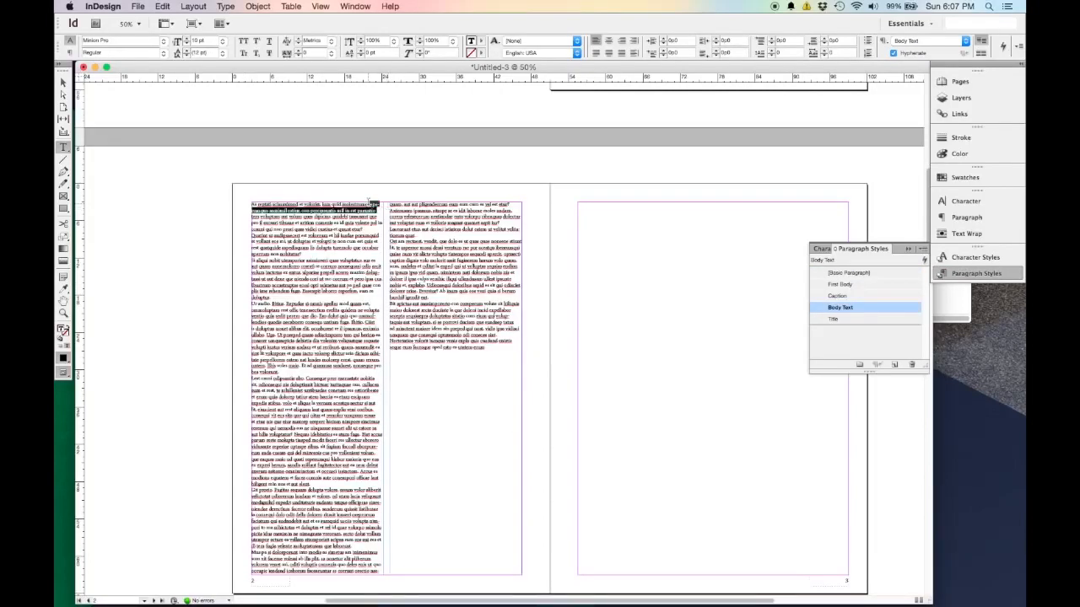
left_click(369, 210)
left_click_drag(378, 205, 250, 205)
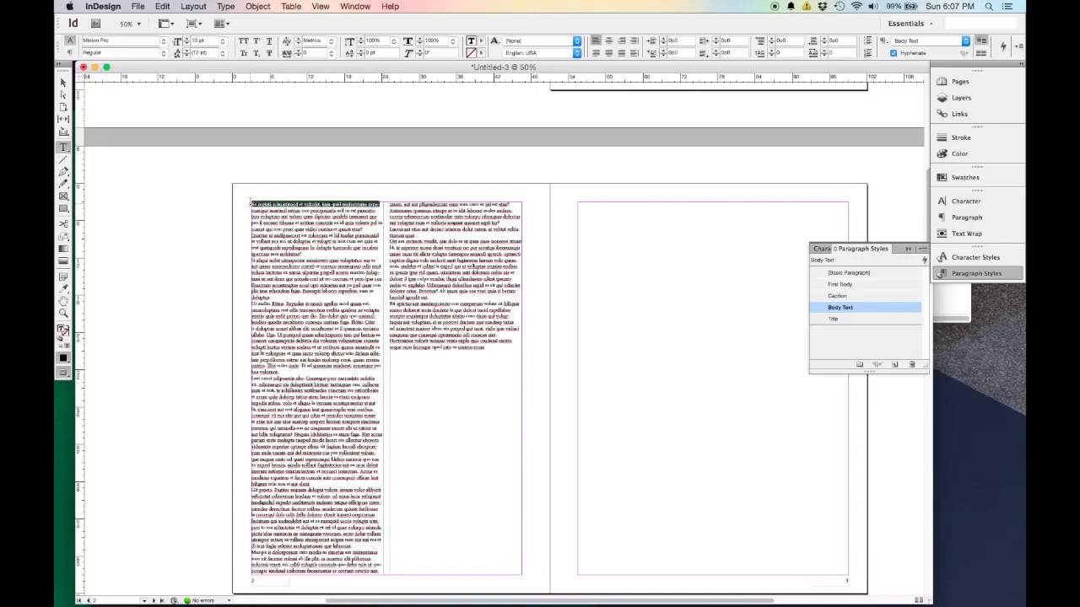
left_click(841, 286)
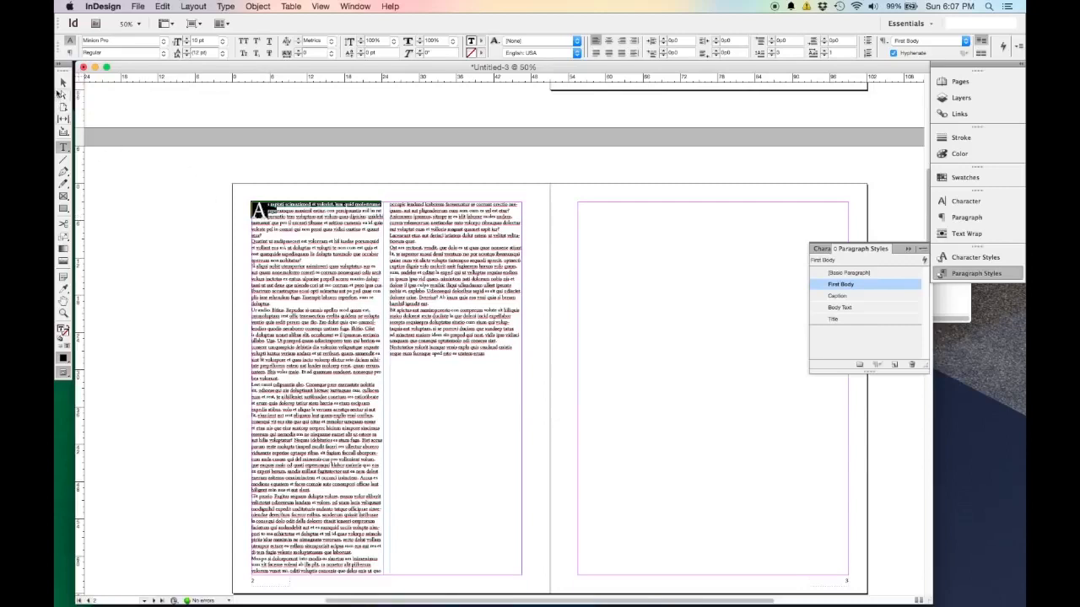
Step: Lower the top edge of the two-column text frame on page 2 to about 11p0, keeping its bottom edge in place
left_click(64, 82)
left_click(393, 206)
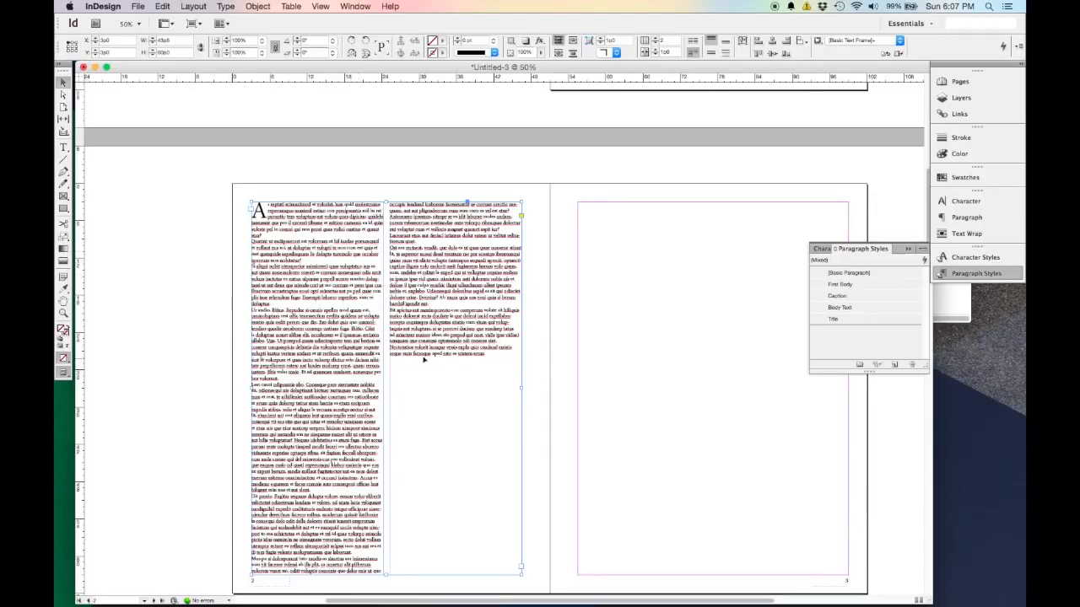
left_click_drag(384, 203, 386, 250)
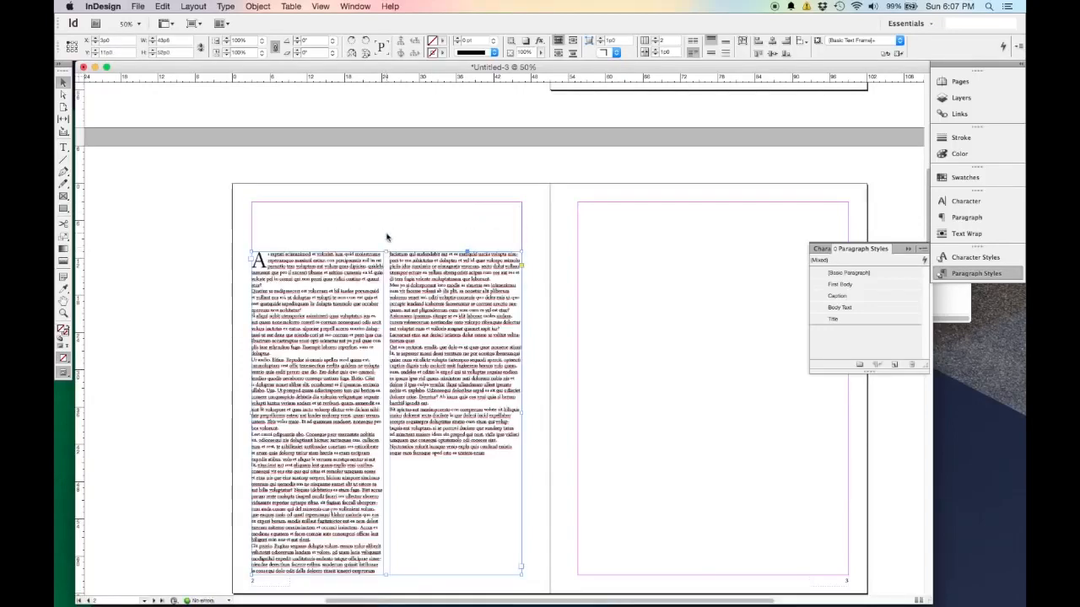
left_click(386, 238)
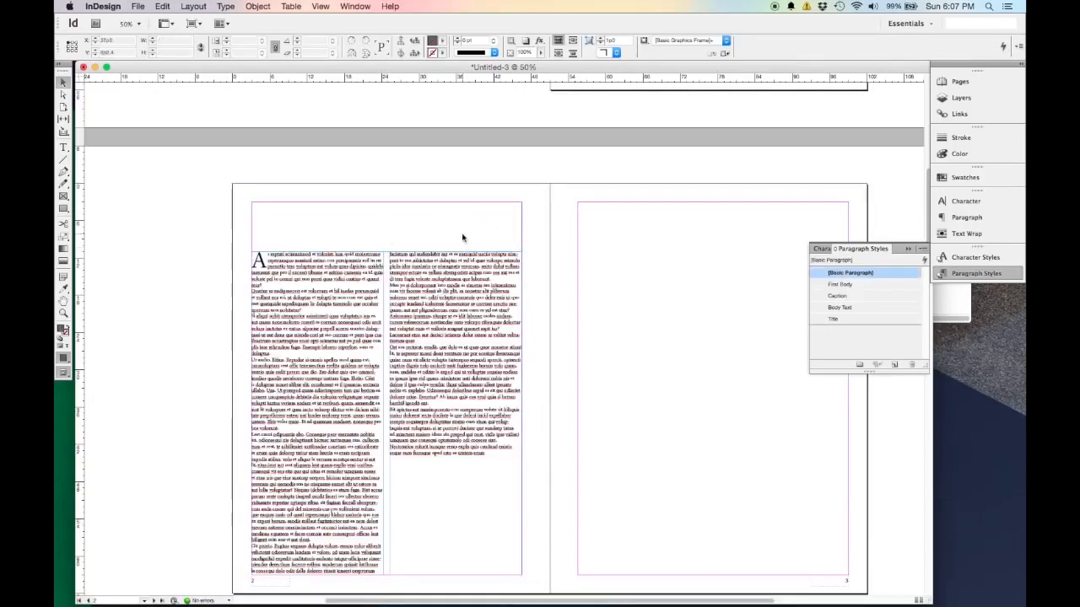
Step: Draw an empty text frame about 5p0 high across the full width between the margins, above the two-column frame on page 2
left_click(276, 257)
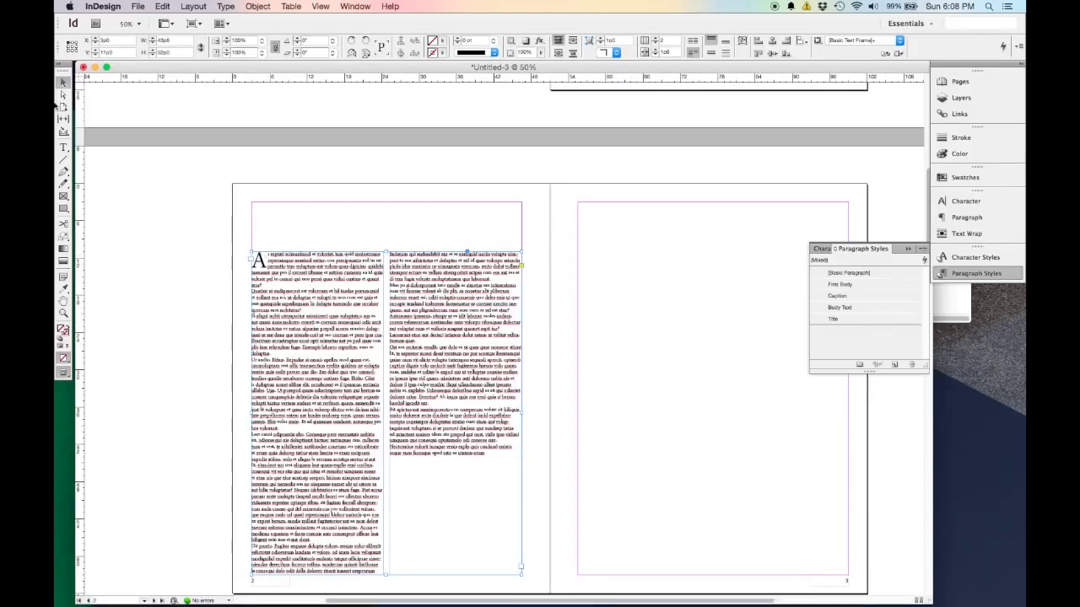
left_click(62, 148)
left_click_drag(254, 202, 523, 236)
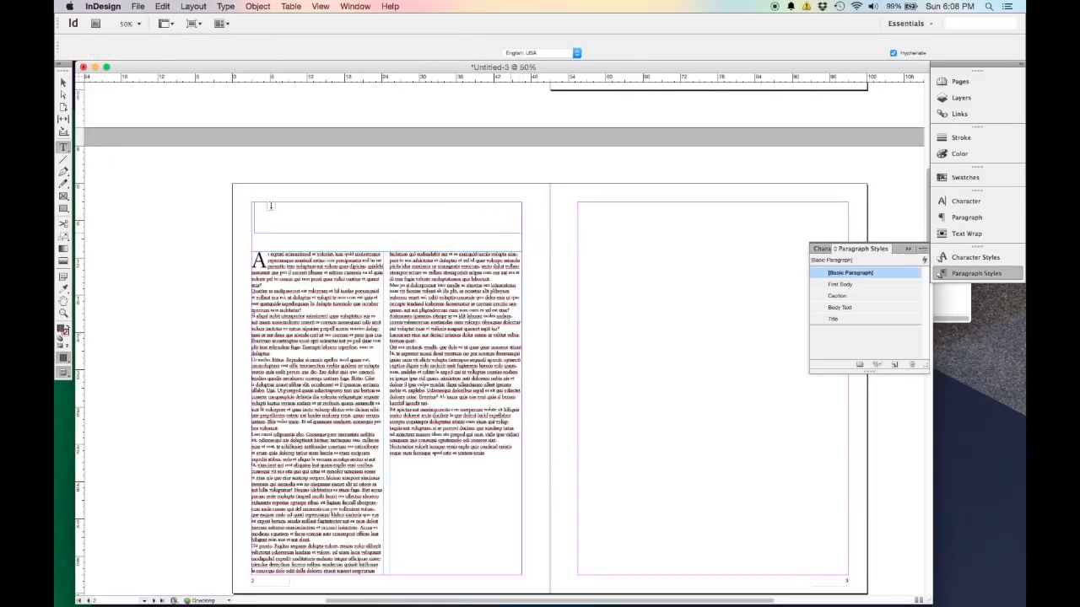
left_click(63, 82)
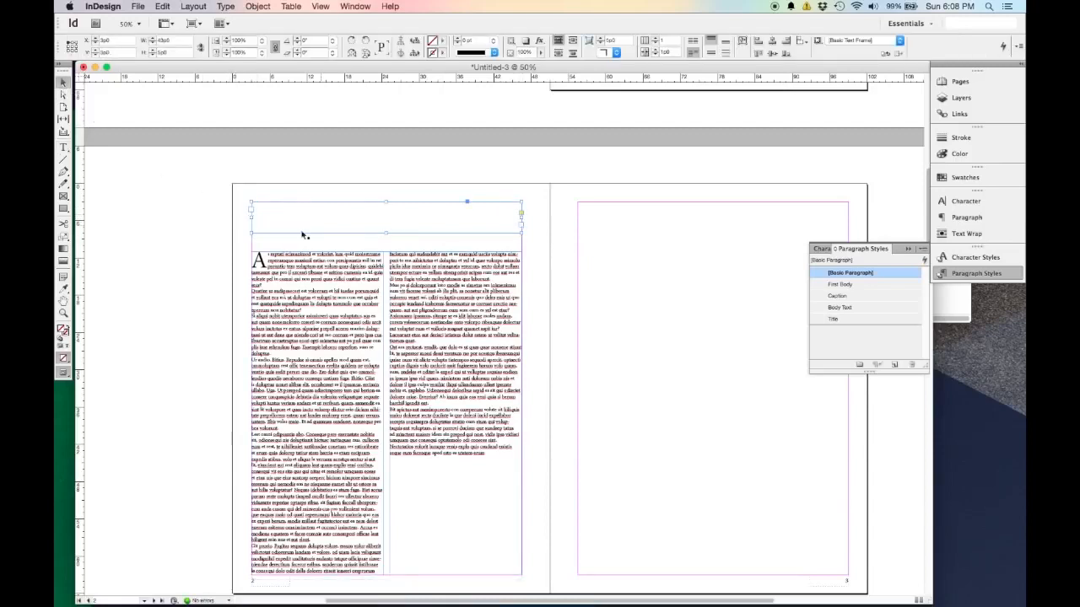
Step: Thread the empty upper frame ahead of the two-column frame so the story starts in the upper frame
left_click(252, 261)
left_click(252, 254)
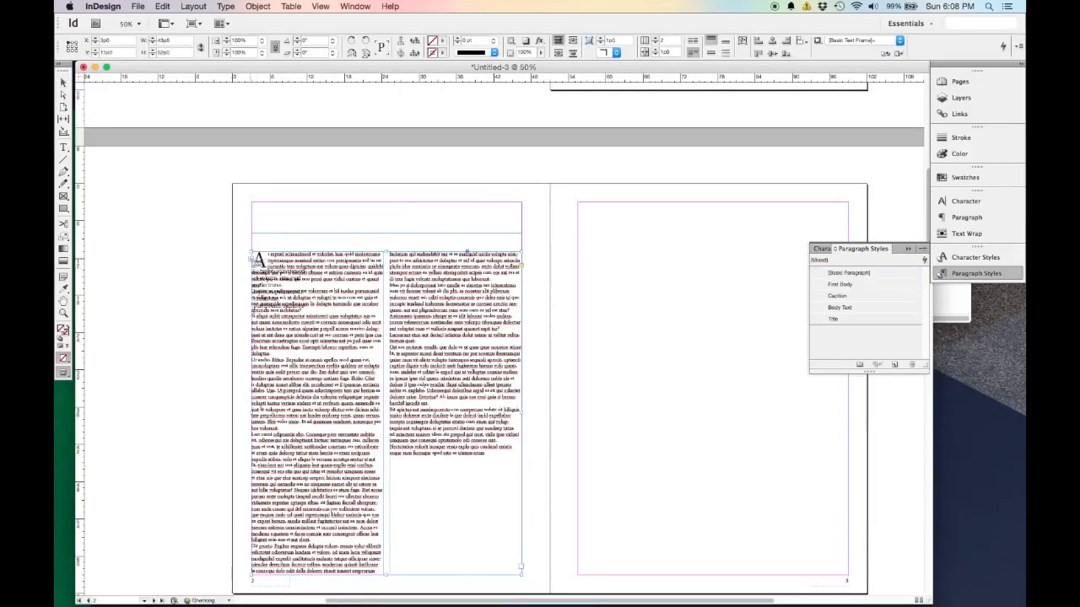
left_click(296, 217)
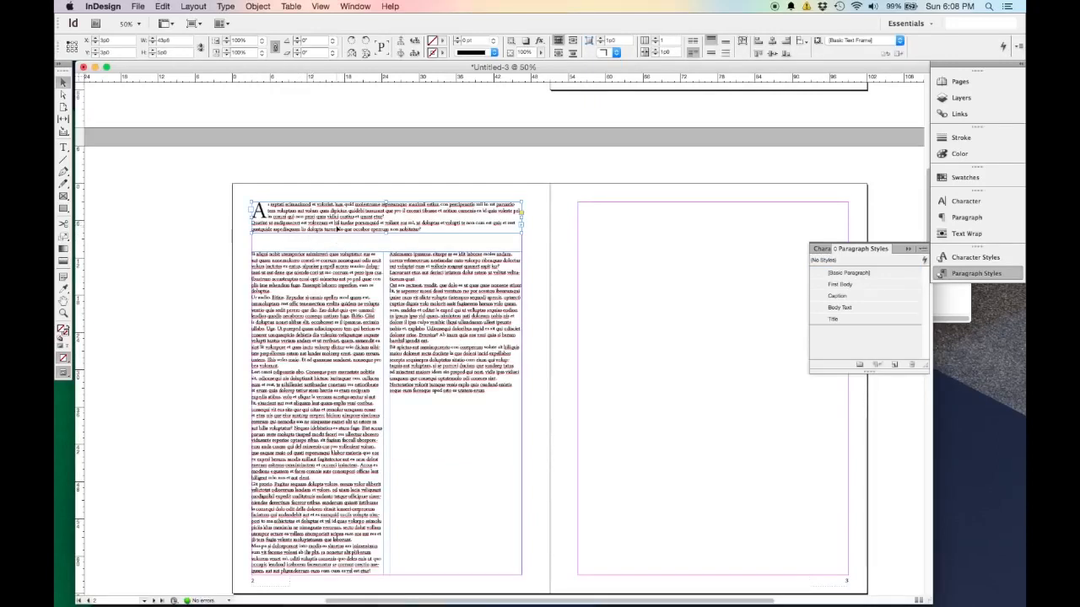
Step: Resize the upper text frame on page 2 from its bottom edge to a height of about 4p5
left_click(383, 263)
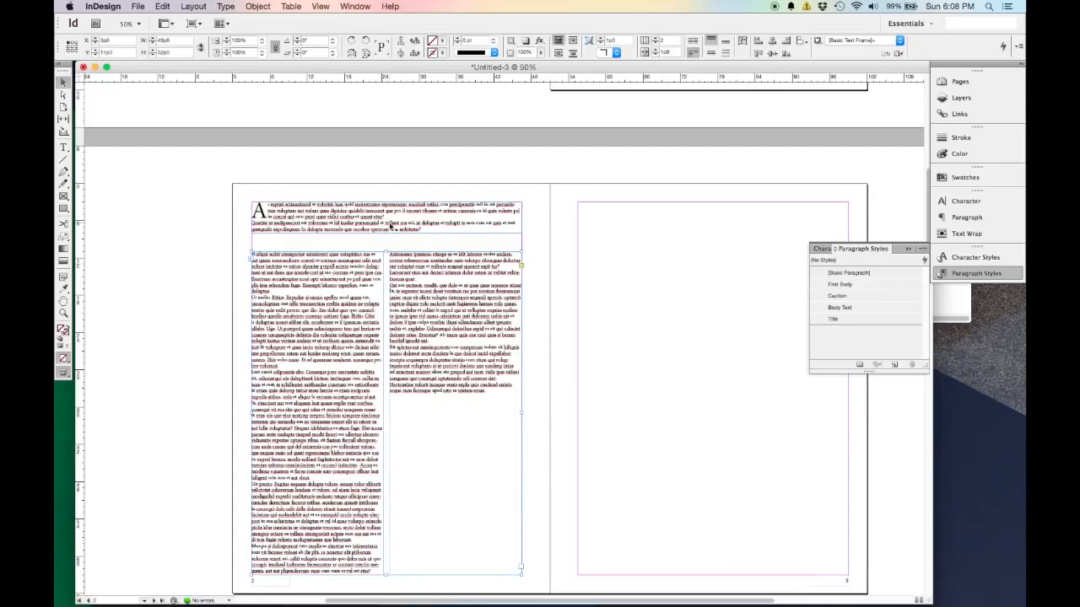
left_click_drag(387, 250, 386, 245)
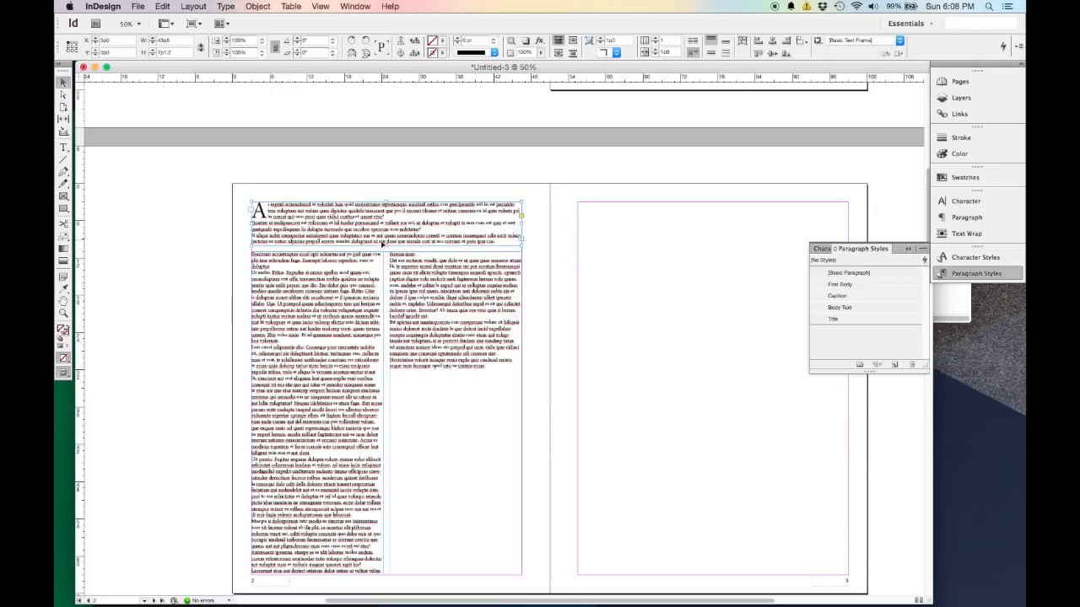
left_click_drag(386, 246, 390, 230)
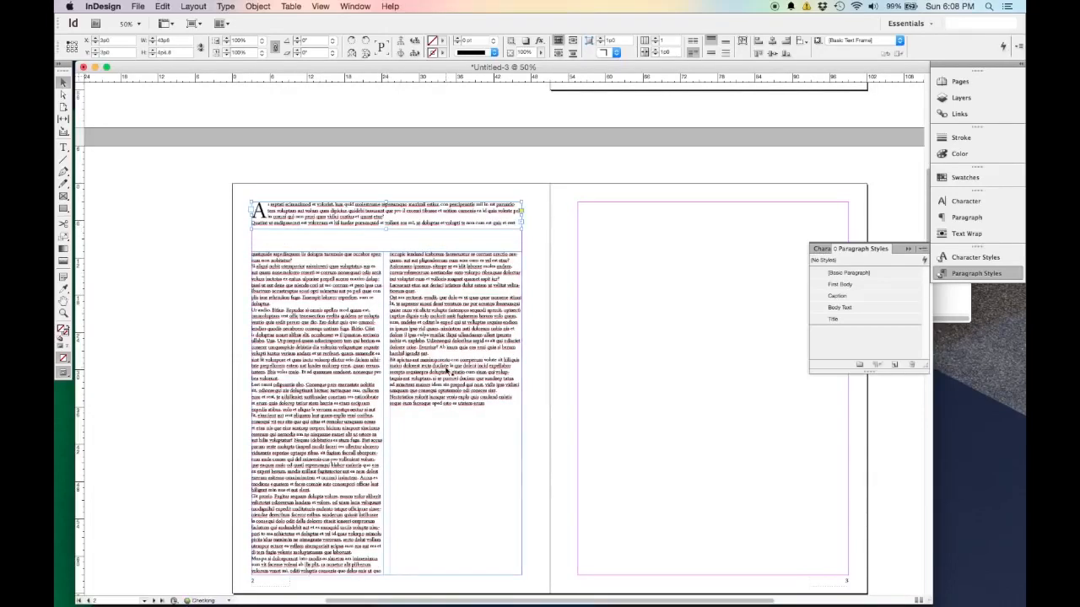
Step: Fill the empty remainder of the two-column text frame on page 2 with placeholder text
double_click(419, 415)
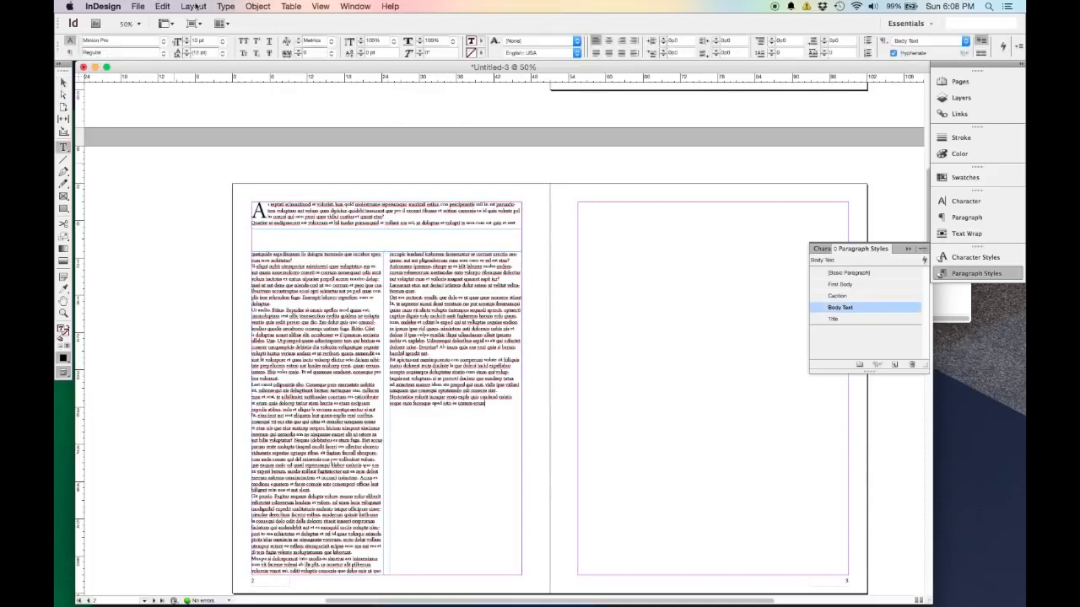
left_click(226, 6)
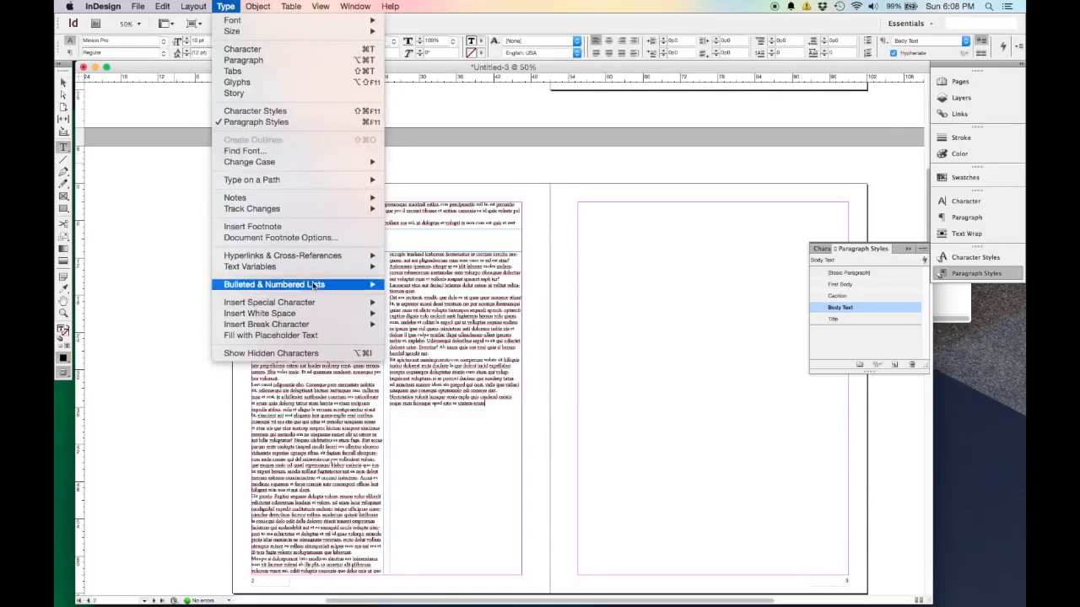
left_click(329, 336)
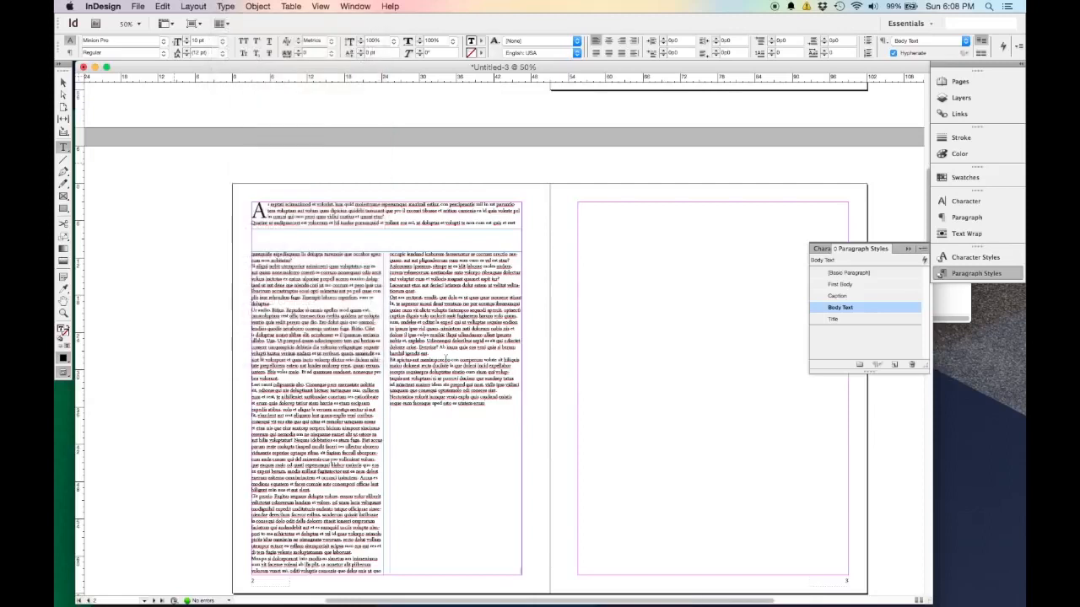
mouse_move(550, 590)
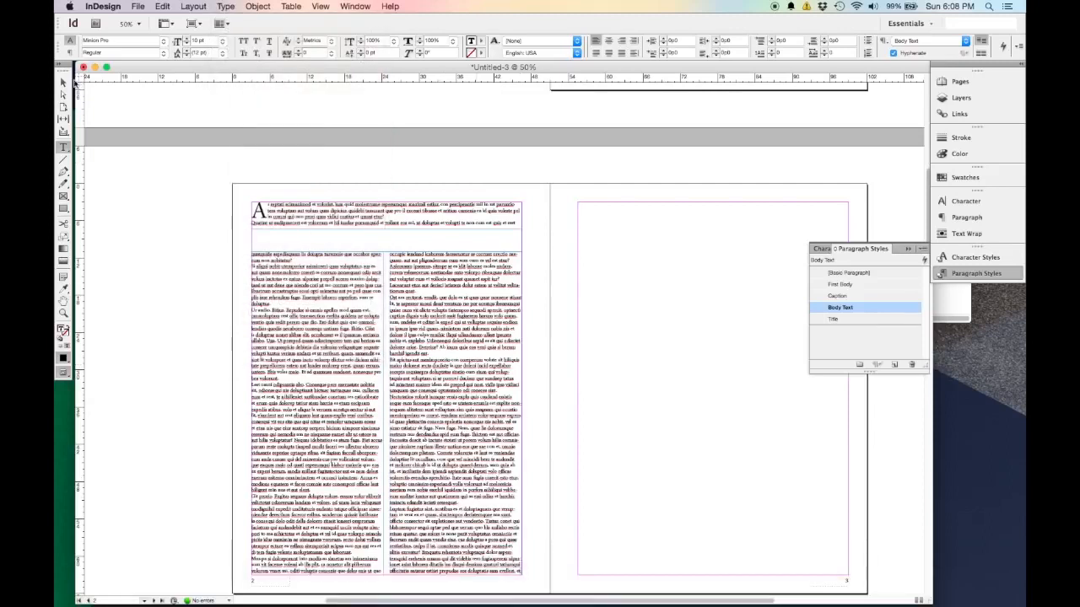
Step: Thread the two-column frame on page 2 into a new text frame on page 3 that spans the area within the margins
left_click(64, 82)
scroll(217, 379, "down", 2)
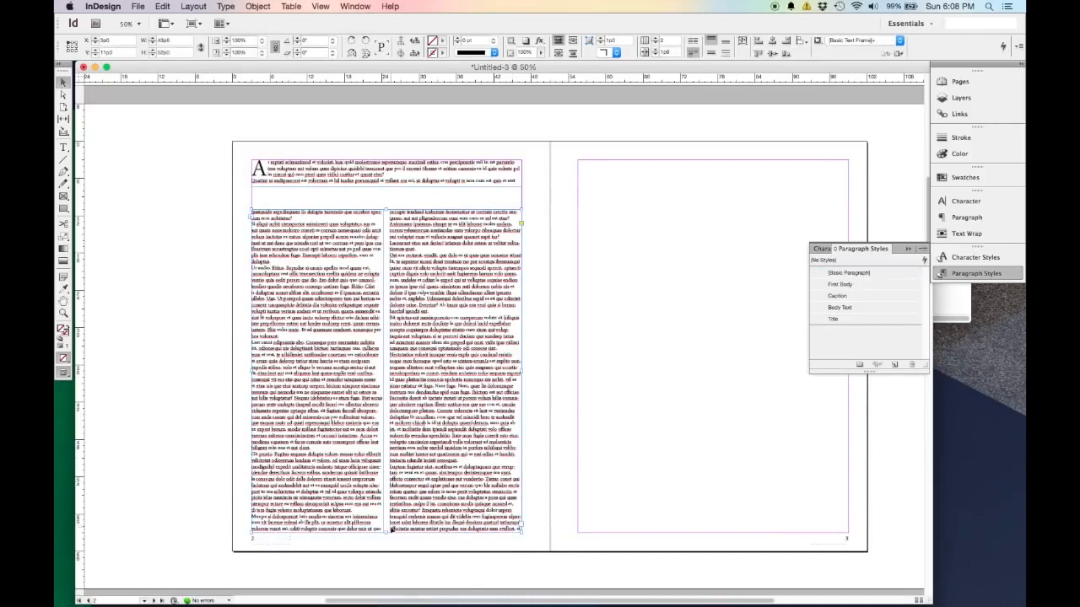
left_click(521, 528)
left_click(605, 154)
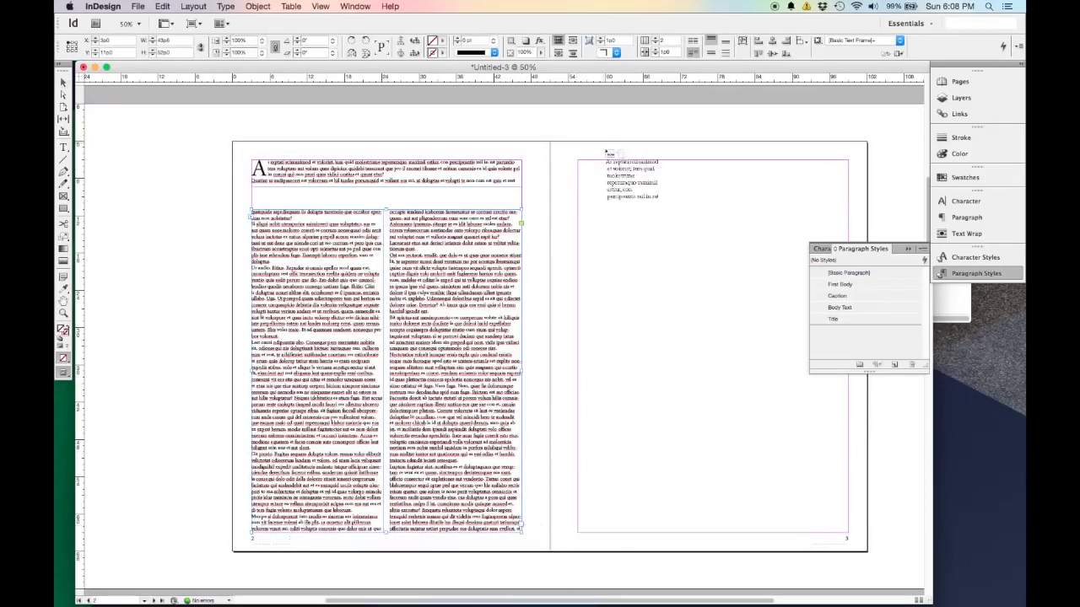
left_click_drag(608, 153, 609, 183)
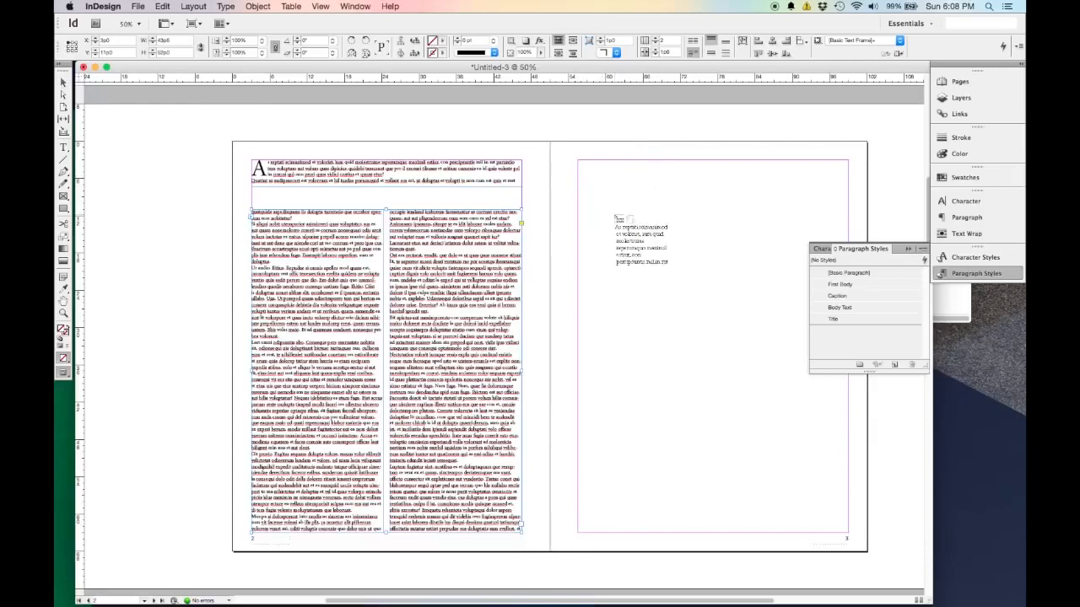
left_click(601, 180)
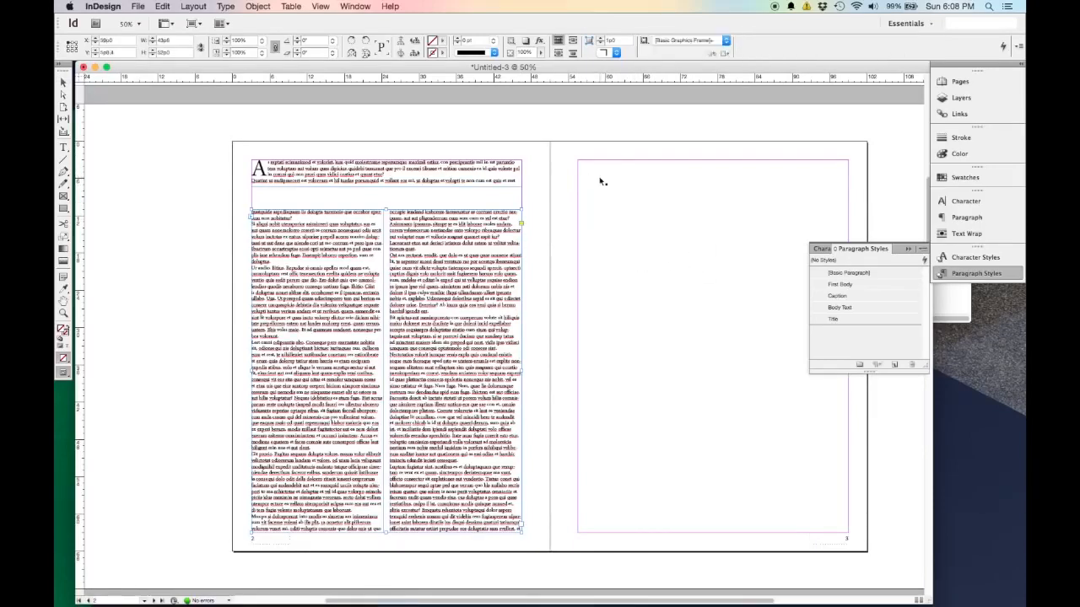
left_click_drag(713, 177, 711, 152)
left_click(711, 152)
Step: Shorten the two-column text frame on page 2 from its bottom edge to a height of about 39p
left_click(448, 272)
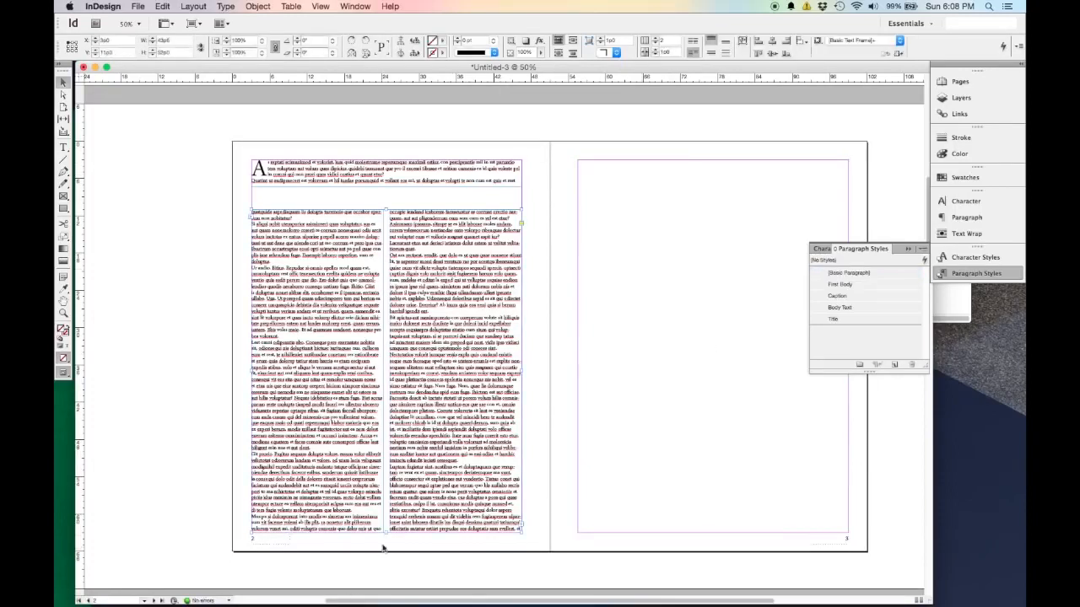
left_click_drag(385, 534, 389, 452)
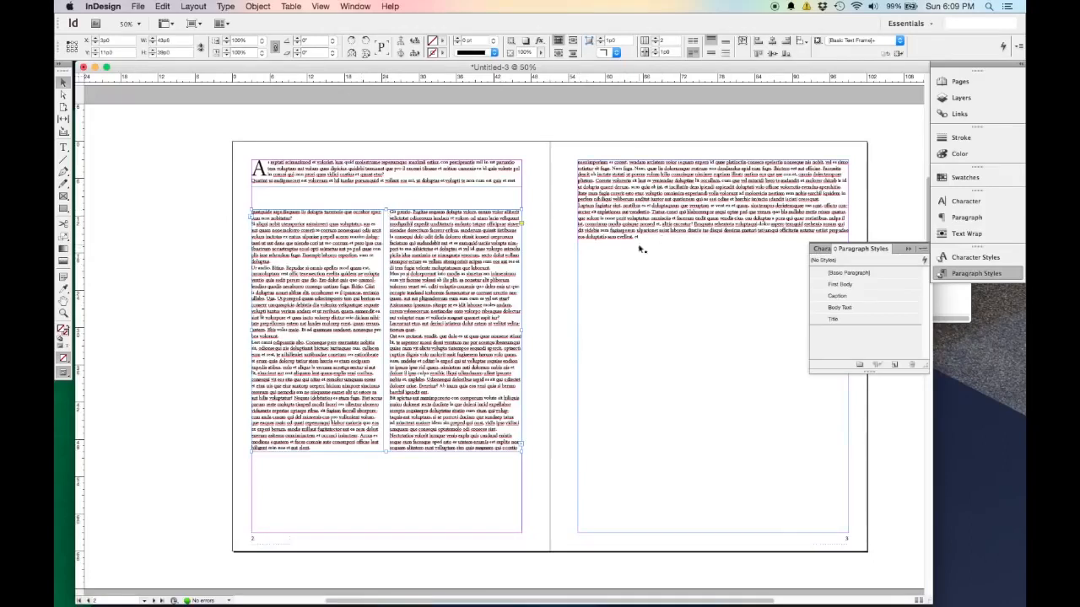
Step: Delete the text frame on page 3 and thread the overset text into a new margin-wide frame there, starting at about 5p2
left_click(687, 229)
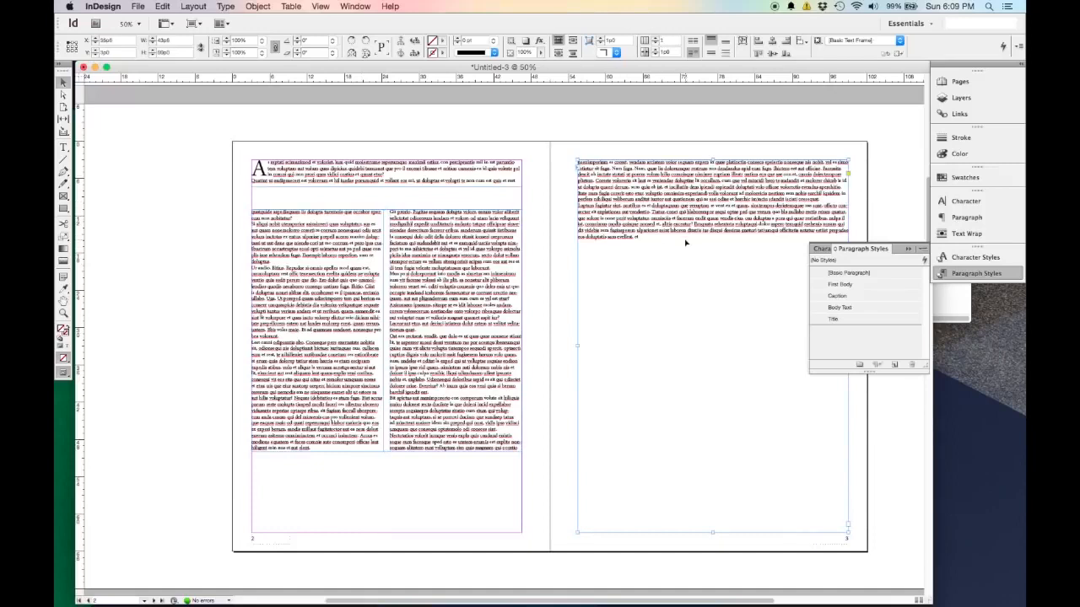
key("Delete")
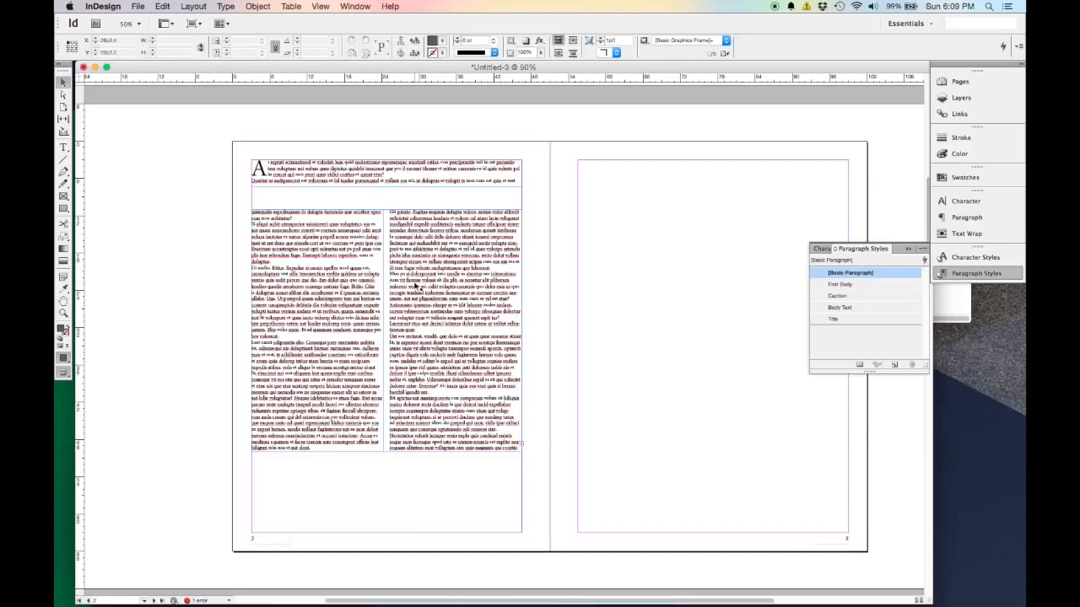
left_click(522, 448)
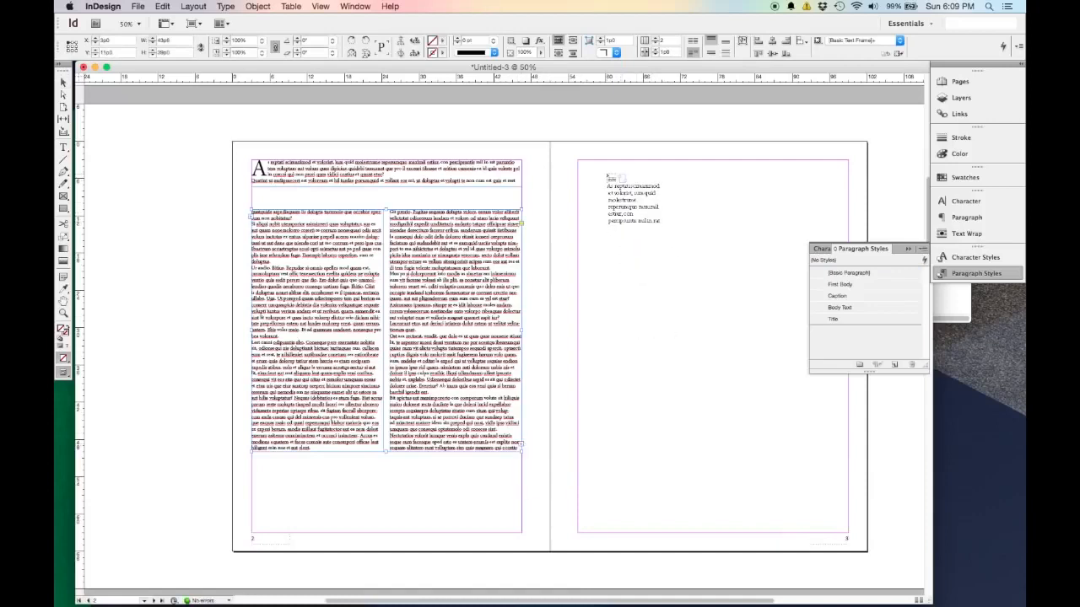
left_click(608, 174)
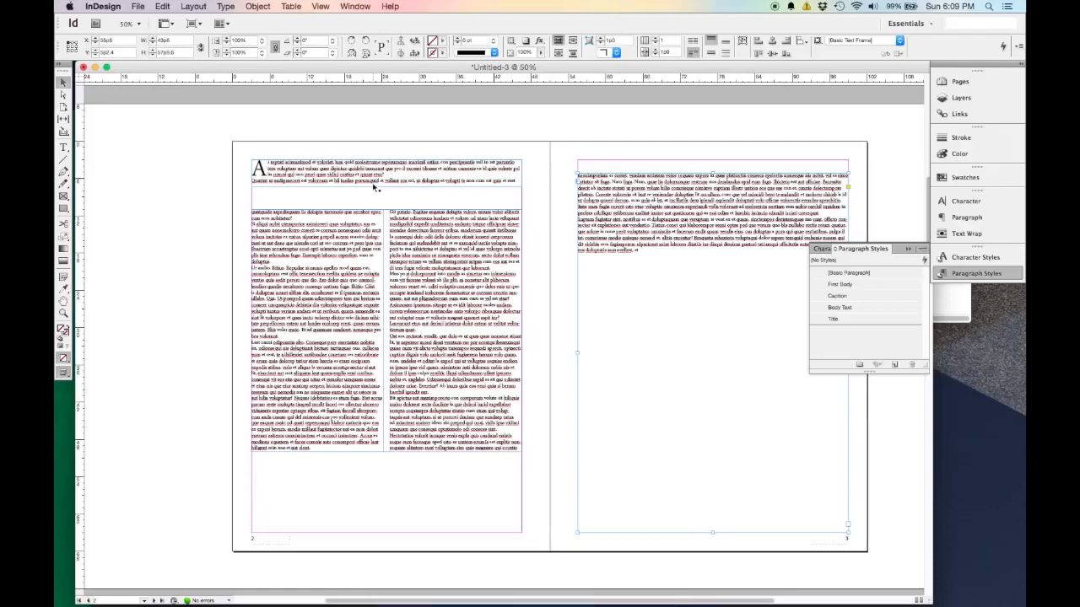
Step: Show the text threads linking the frames on pages 2 and 3
scroll(397, 190, "up", 1)
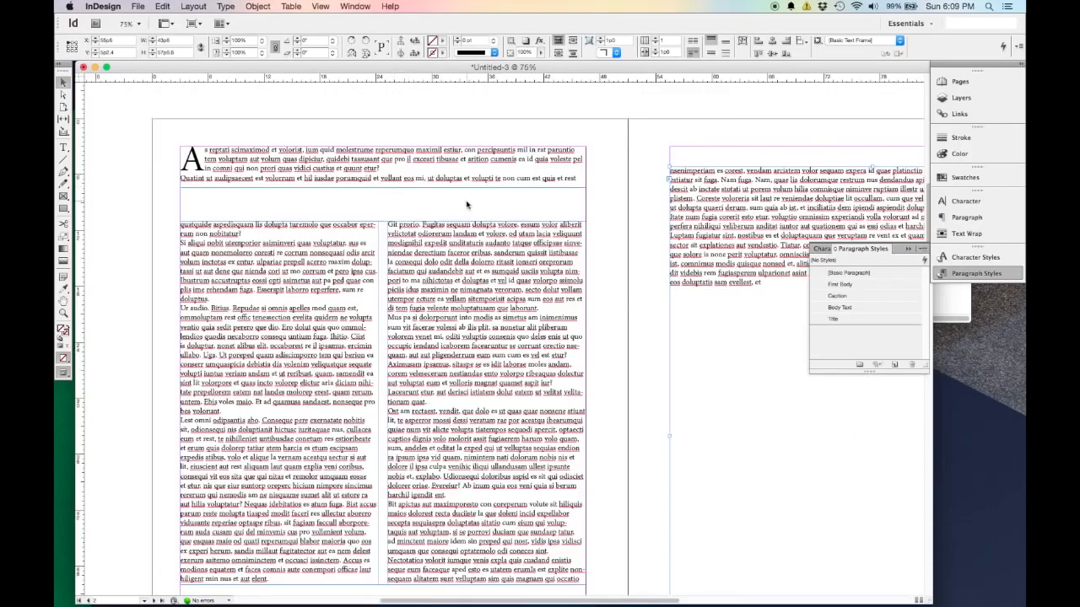
scroll(466, 205, "down", 1)
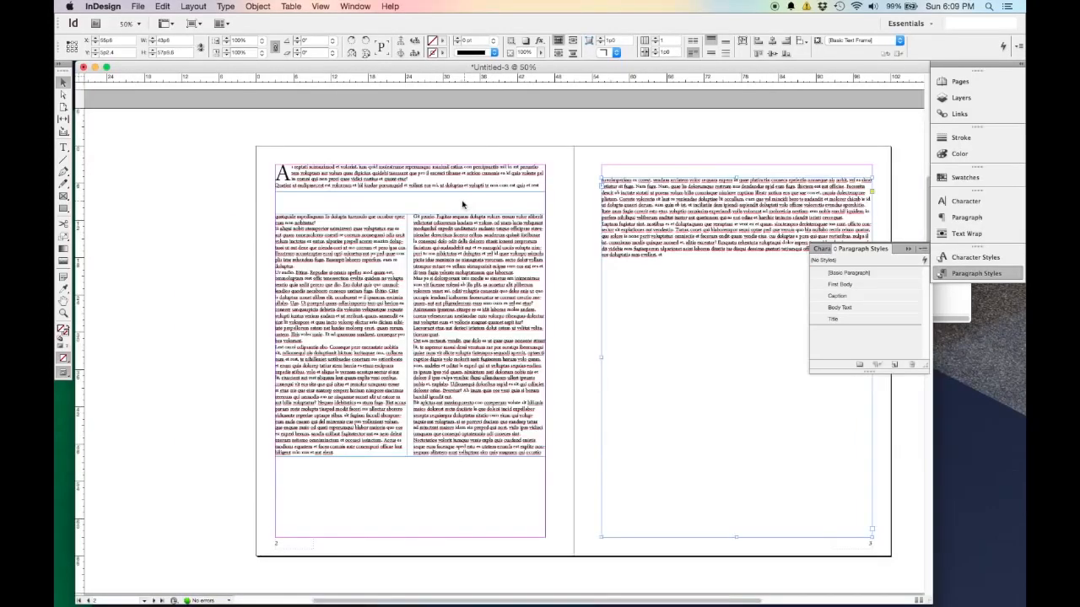
left_click(316, 7)
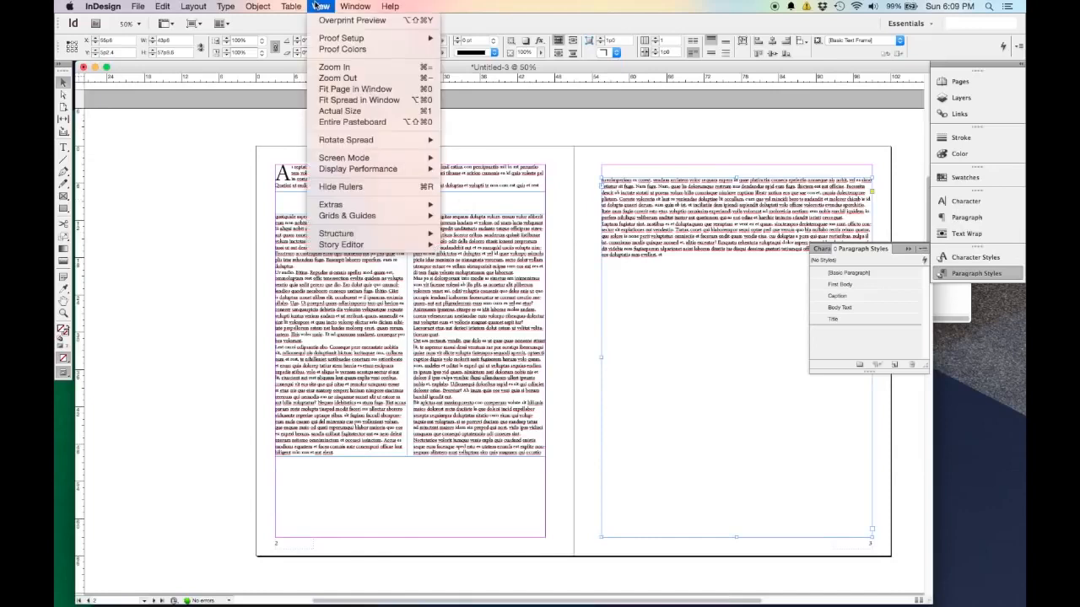
mouse_move(380, 209)
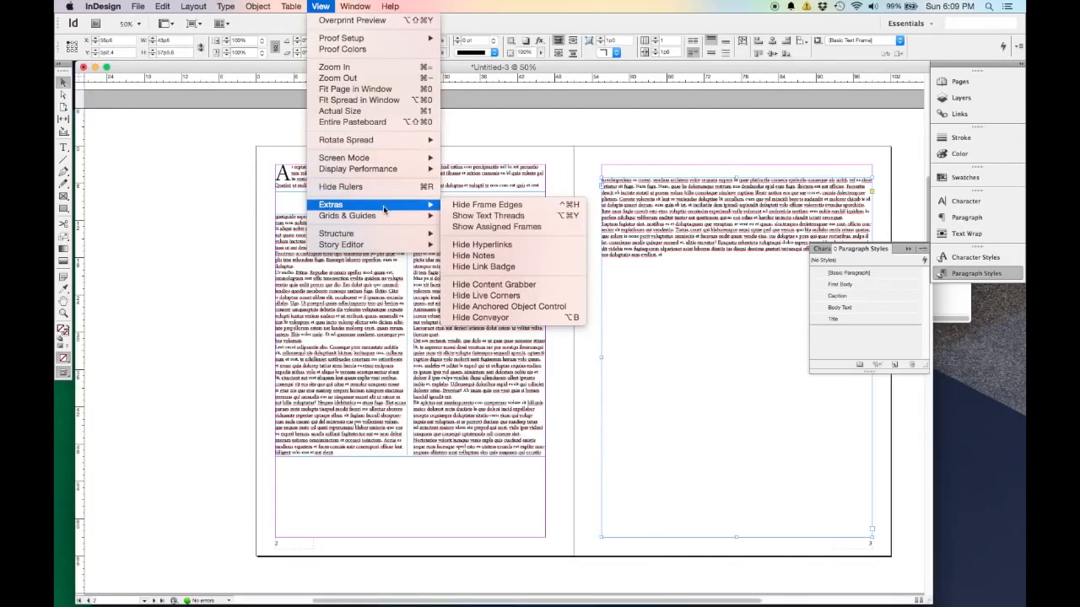
left_click(487, 215)
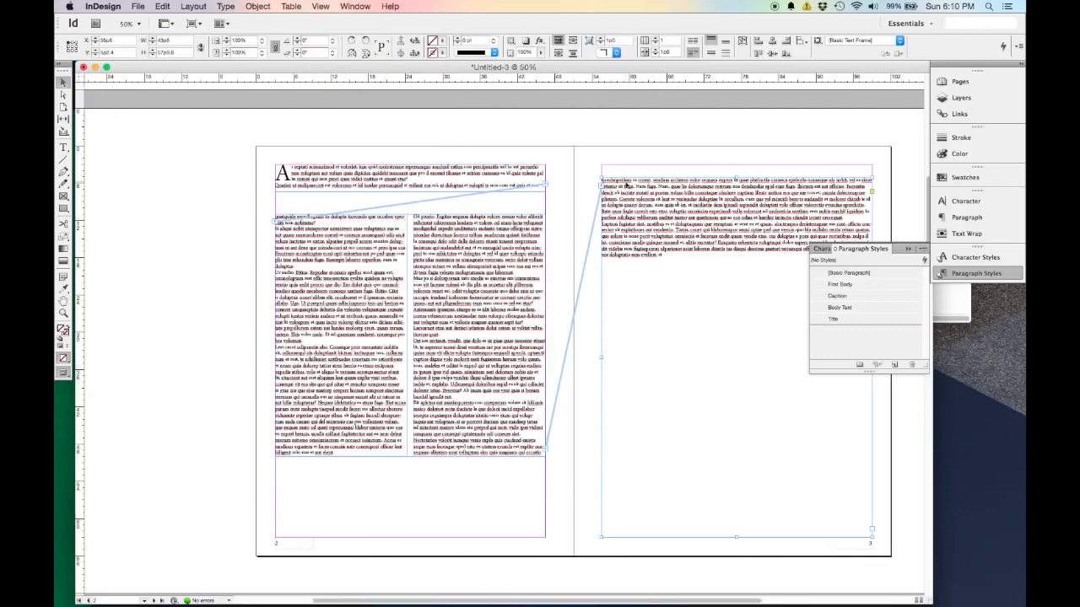
Step: Resize the two-column frame on page 2 from its bottom edge to a height of about 38p2, reflowing text into page 3
left_click(414, 462)
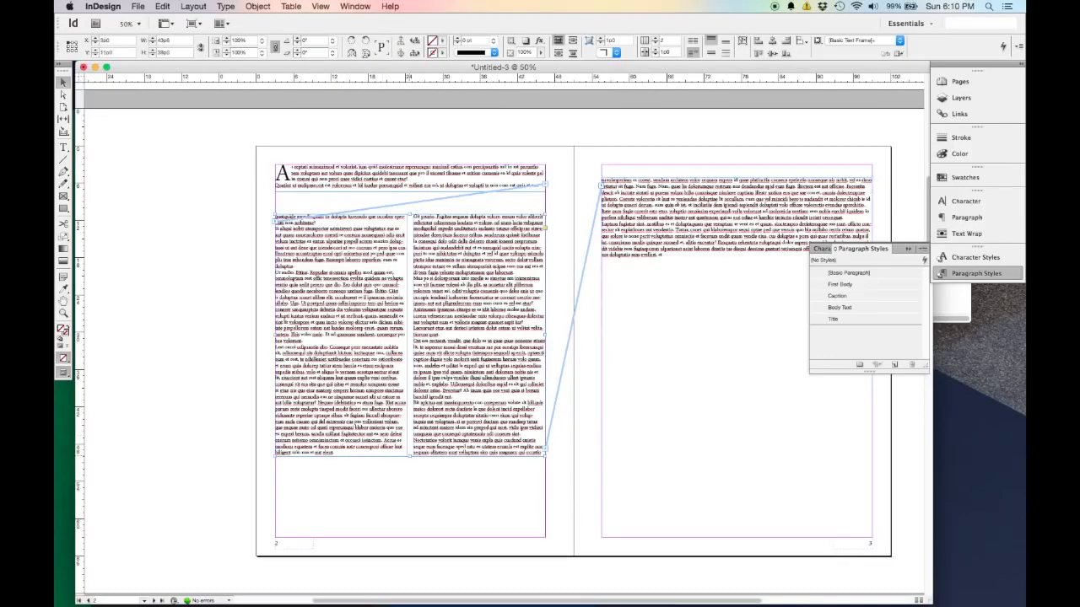
left_click_drag(414, 460, 424, 376)
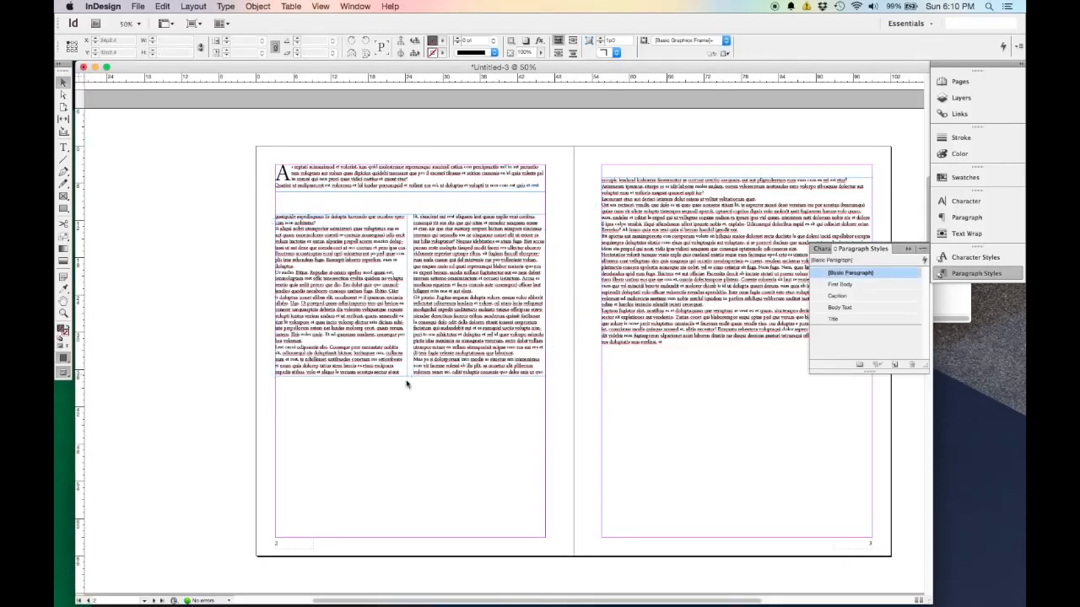
left_click_drag(411, 381, 410, 450)
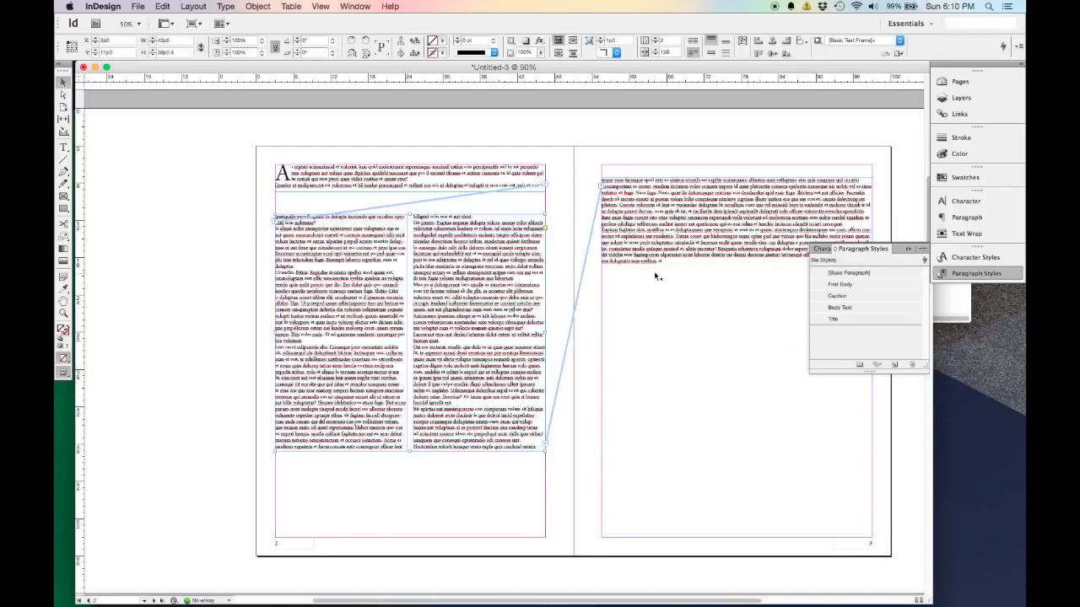
Step: Hide the text threads and deselect the two-column frame
left_click(323, 7)
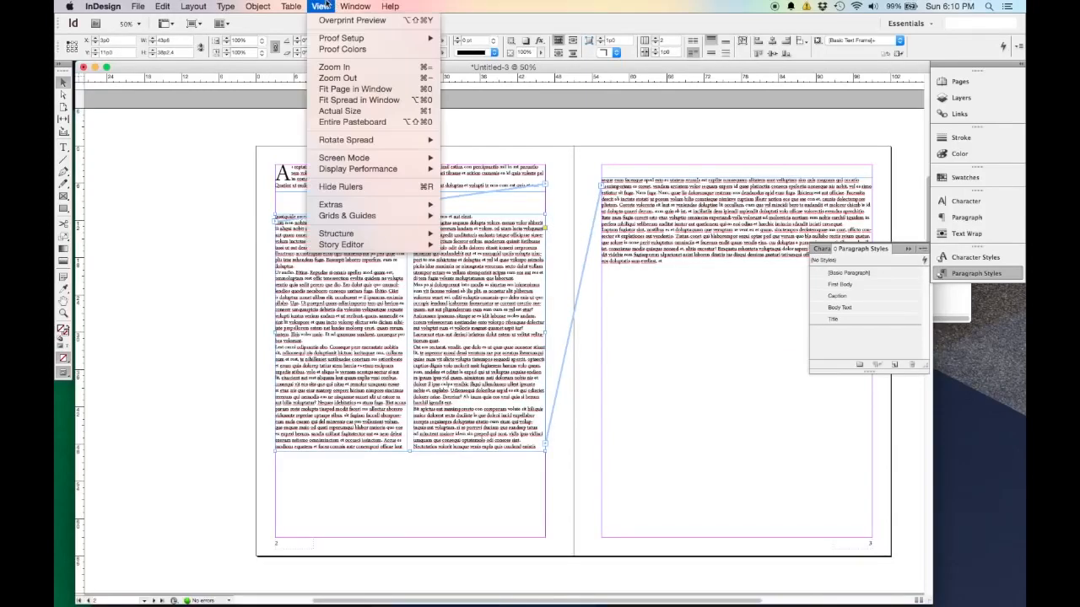
mouse_move(420, 209)
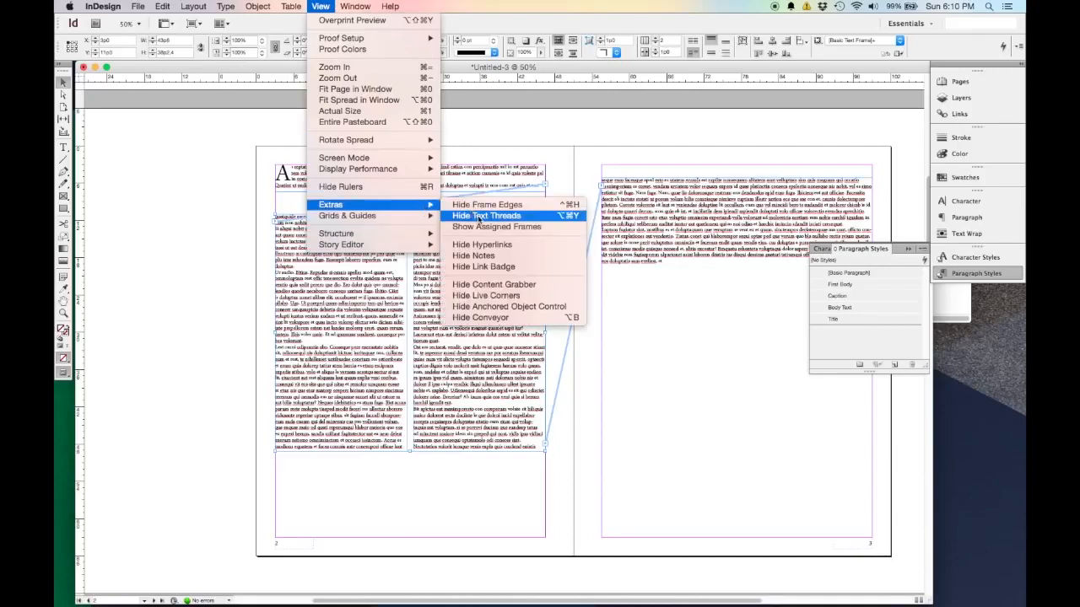
left_click(478, 216)
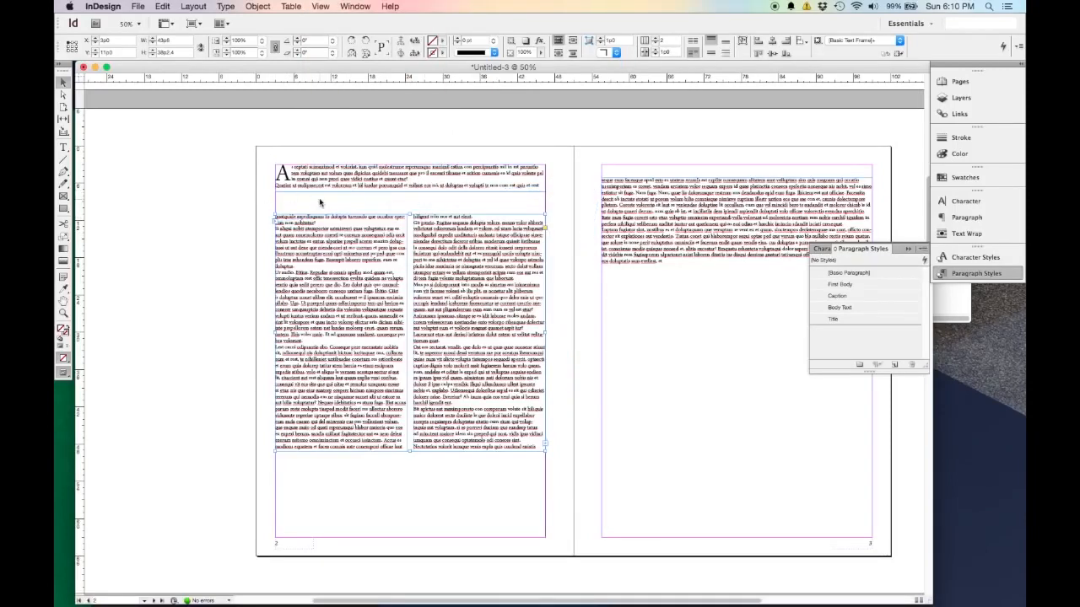
key("super+shift+a")
Step: Insert two blank paragraphs before the drop-cap paragraph in the upper text frame on page 2
scroll(348, 180, "up", 2)
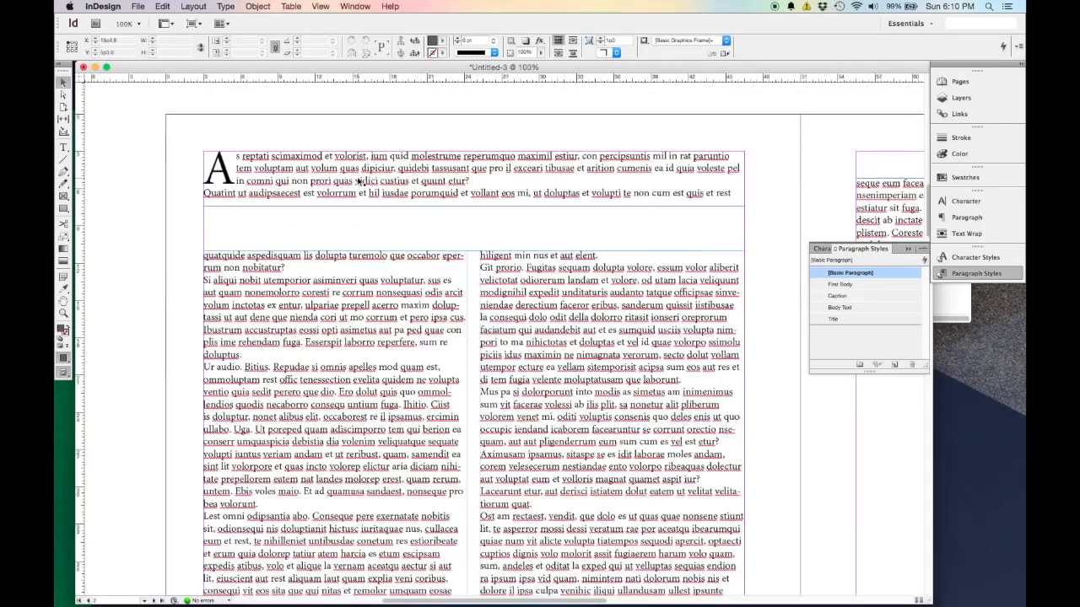
double_click(285, 156)
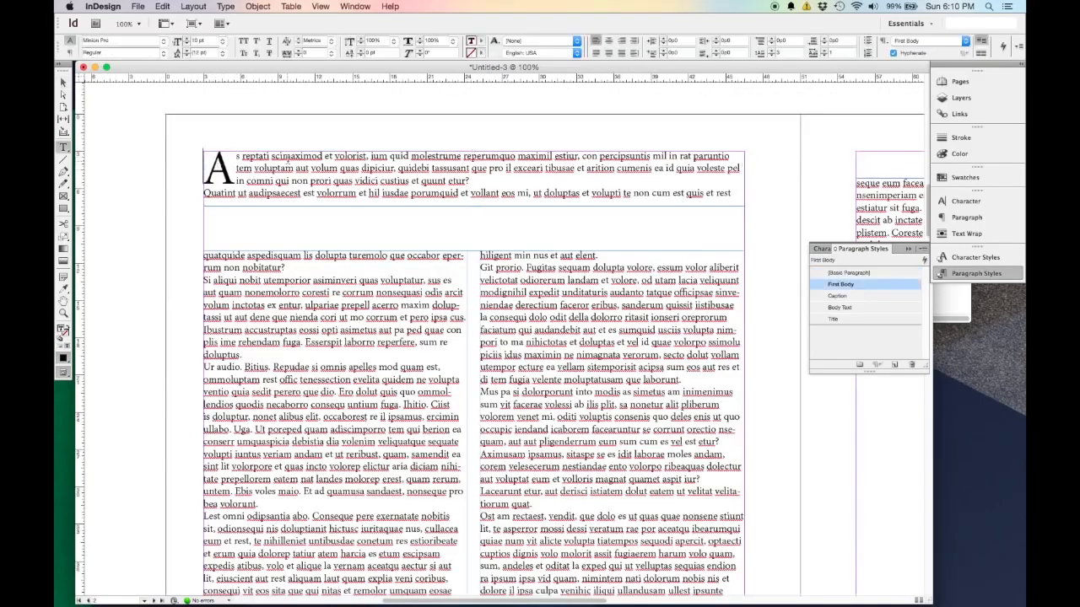
key("Return")
key("Return")
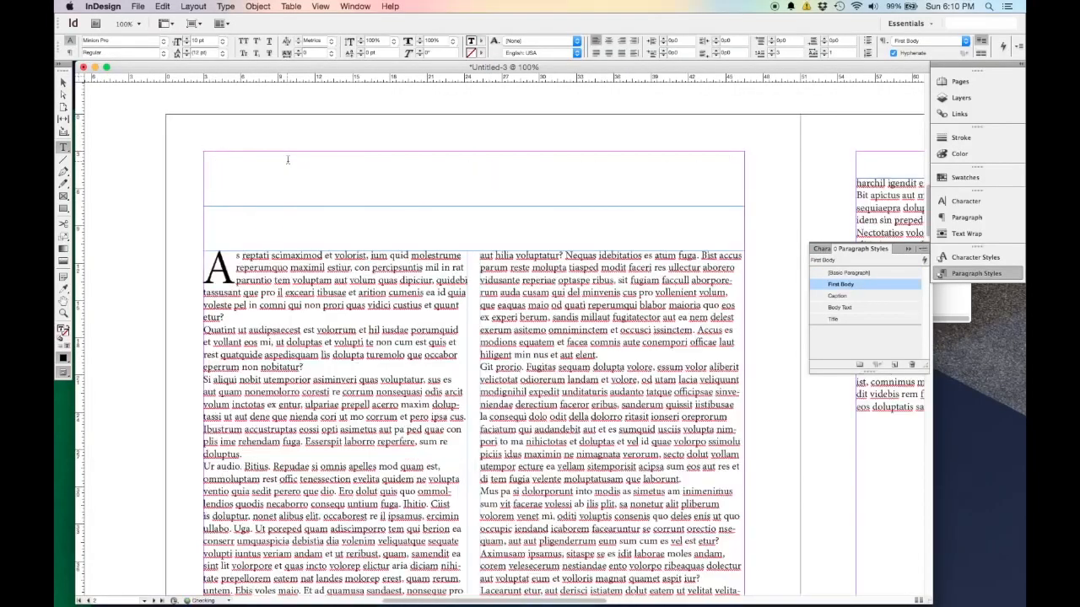
key("Up")
Step: Extend the upper text frame on page 2 downward from its bottom edge to a height of about 6p
key("Escape")
left_click_drag(474, 204, 475, 230)
scroll(191, 197, "down", 2)
scroll(191, 197, "up", 3)
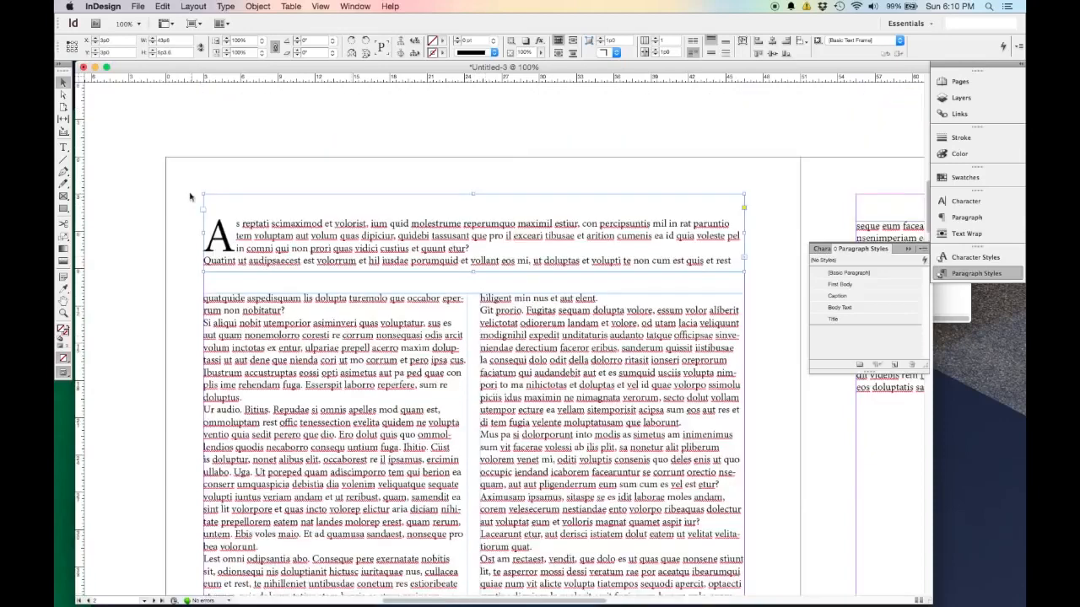
Step: Add the heading "Introduction" at the start of the upper frame on page 2 and apply the Title paragraph style to it
double_click(222, 199)
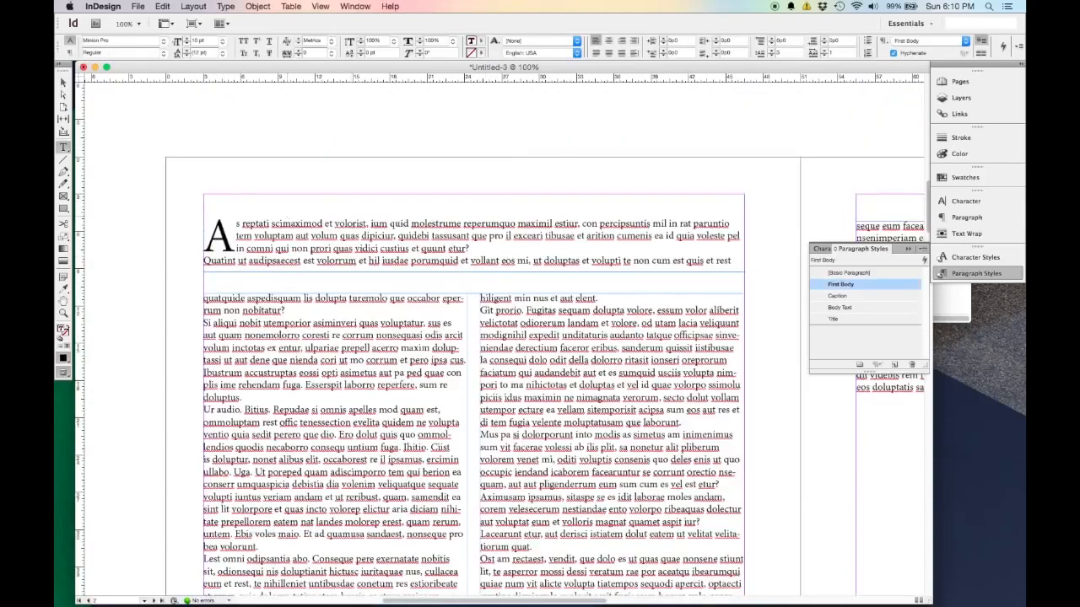
type("Introduction")
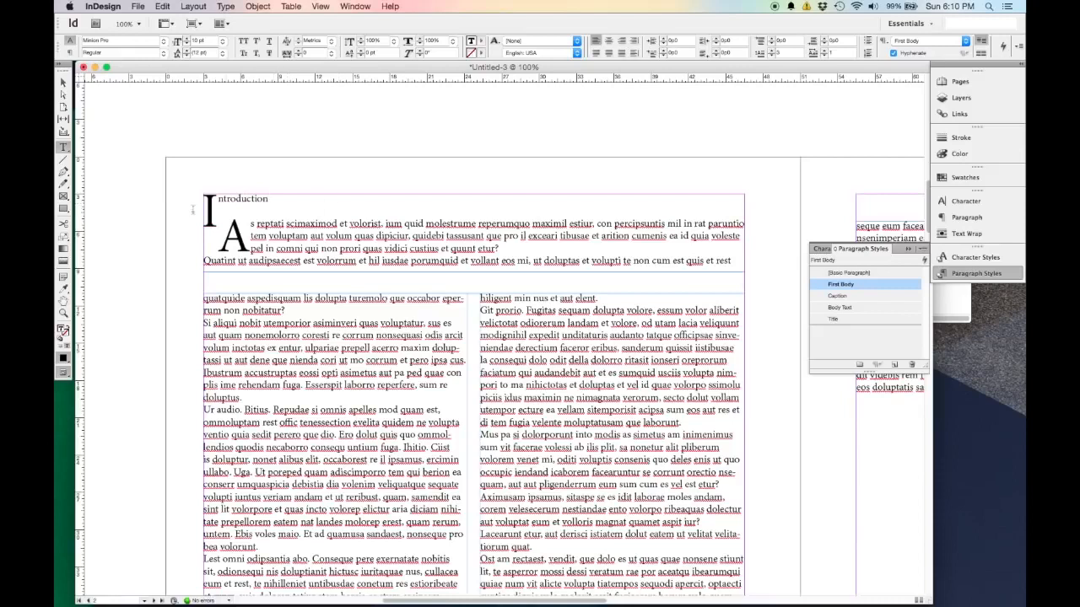
key("shift+Home")
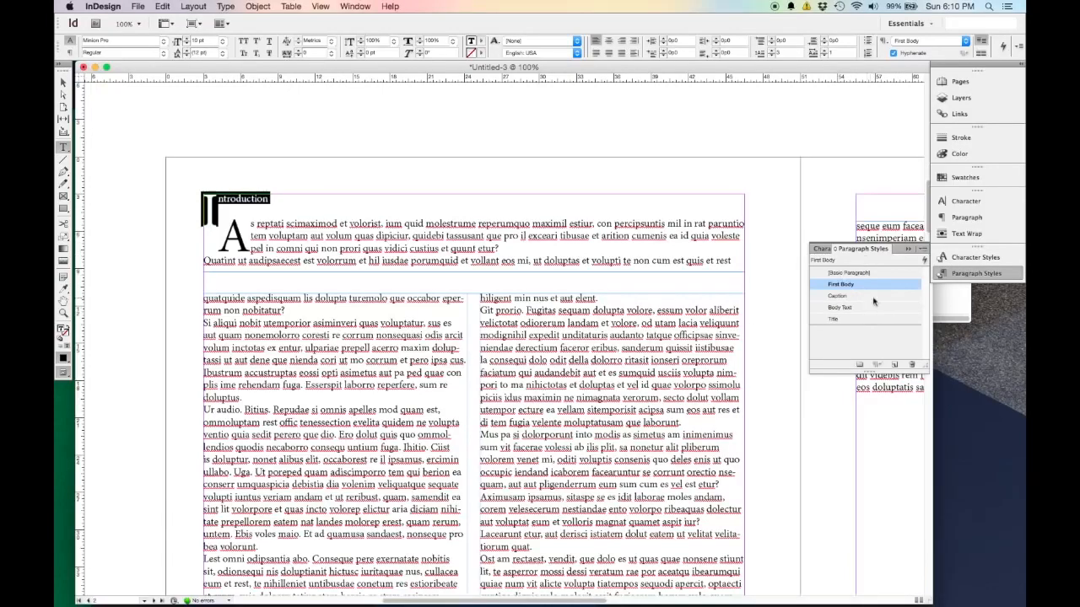
left_click(860, 319)
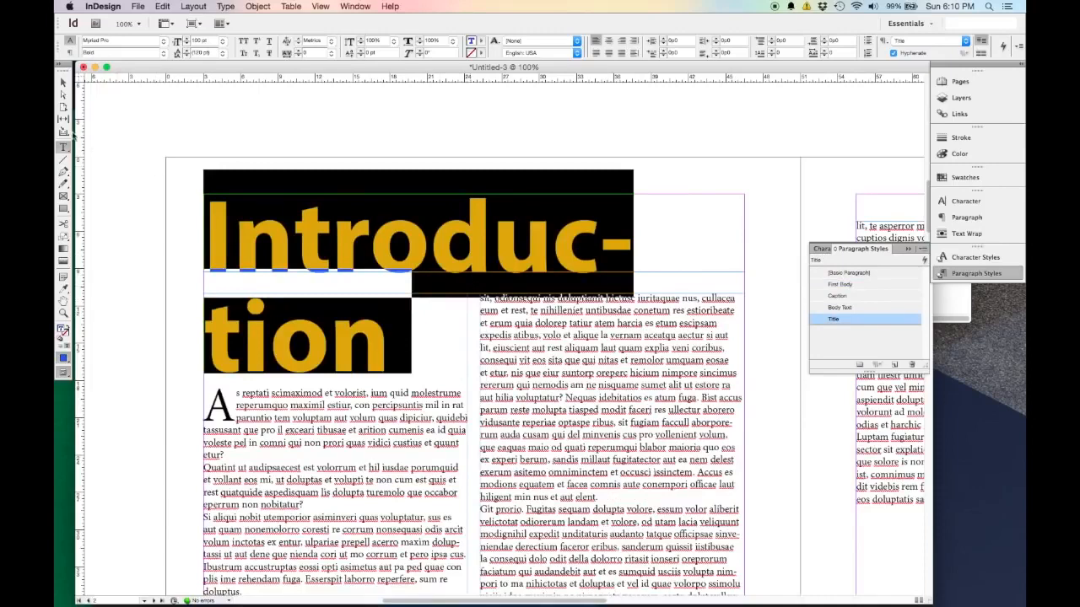
Step: Reduce the "Introduction" heading on page 2 to 92 pt to fit it on a single line
left_click(63, 83)
left_click(172, 246)
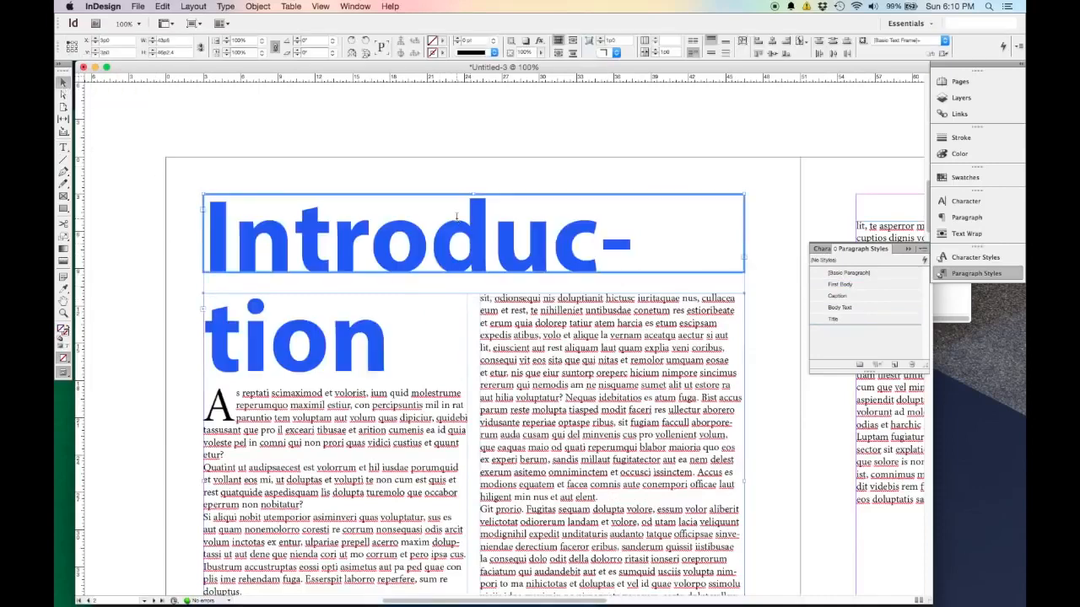
double_click(457, 217)
left_click_drag(385, 337, 202, 231)
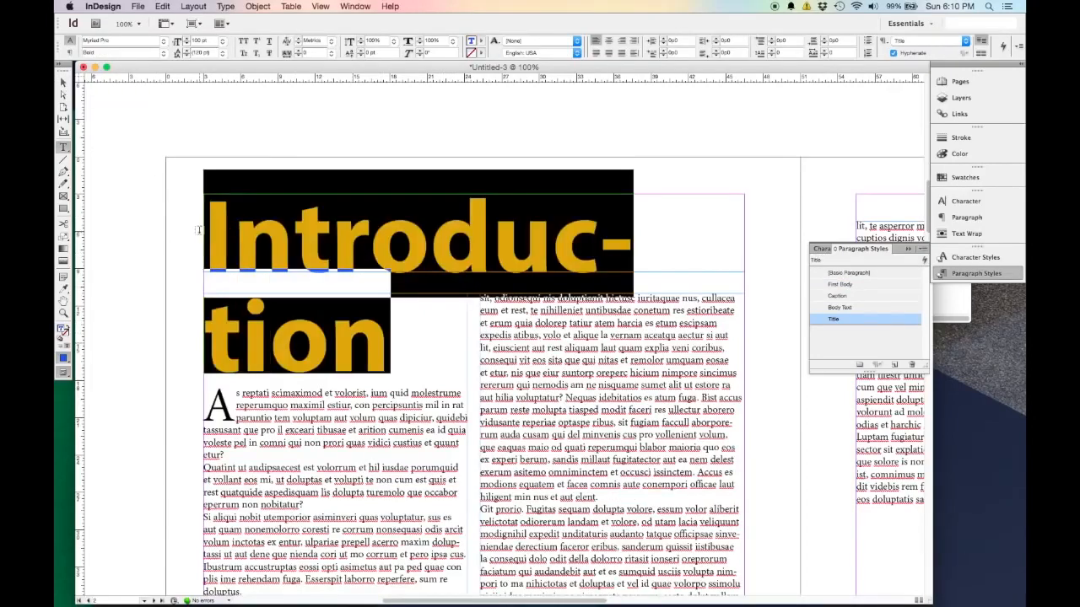
left_click(186, 44)
left_click(186, 44)
left_click(186, 44)
left_click(186, 44)
left_click(187, 44)
left_click(186, 43)
left_click(187, 44)
left_click(187, 44)
left_click(187, 46)
left_click(187, 42)
left_click(186, 41)
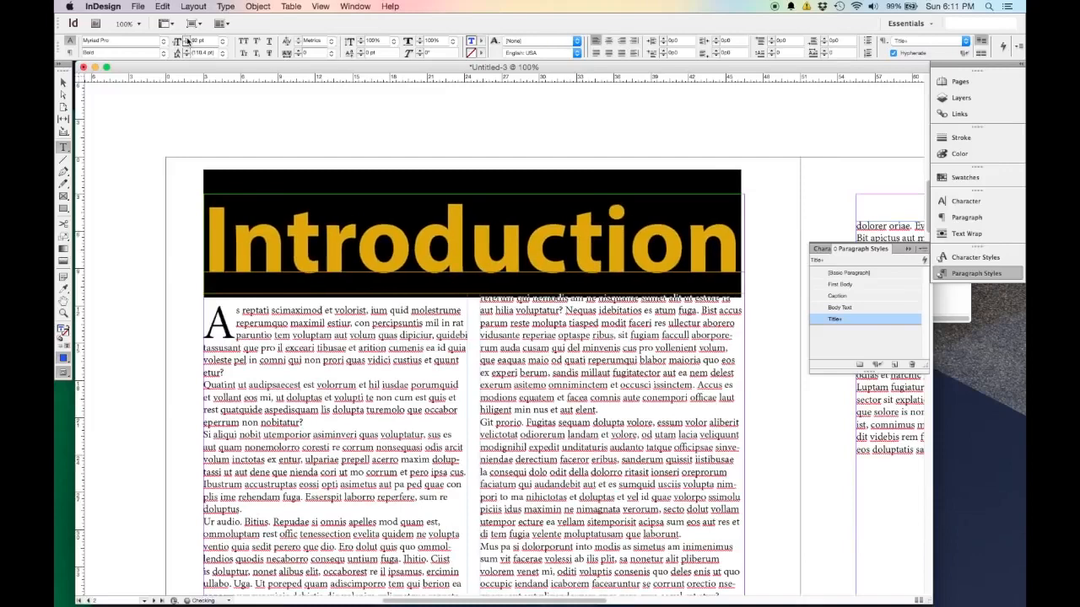
left_click(187, 42)
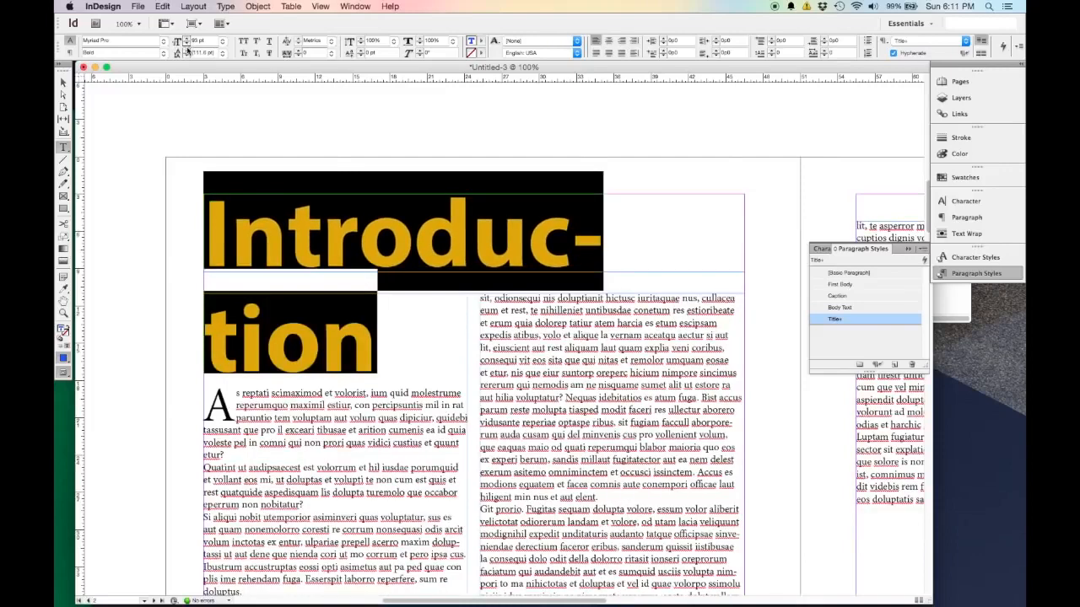
left_click(186, 46)
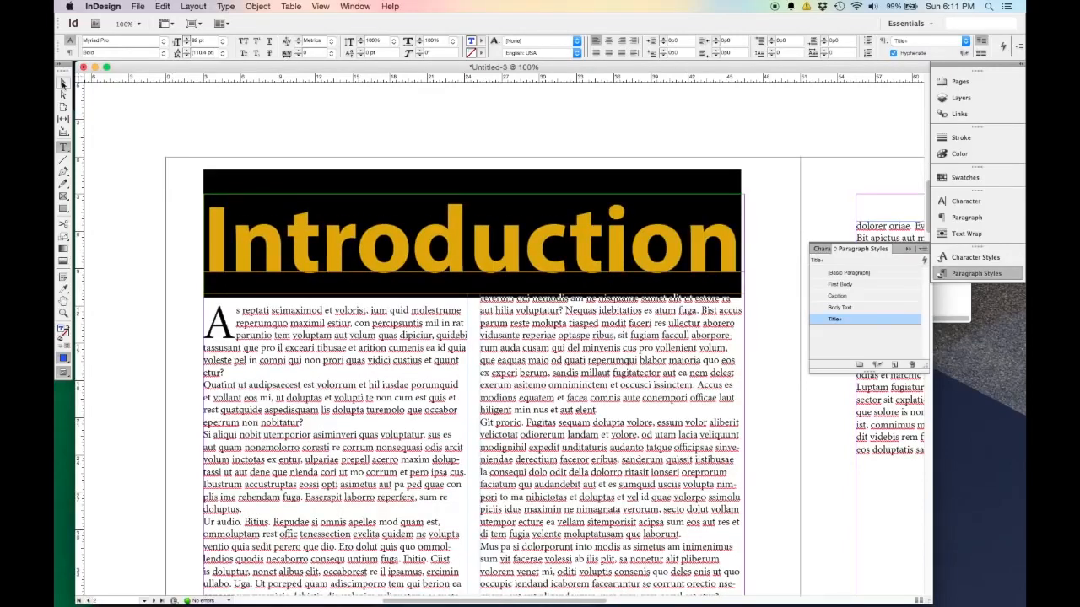
Step: Delete the blank line above the drop-cap paragraph in the two-column frame and deselect the frame
left_click(62, 82)
left_click(144, 198)
double_click(204, 271)
key("BackSpace")
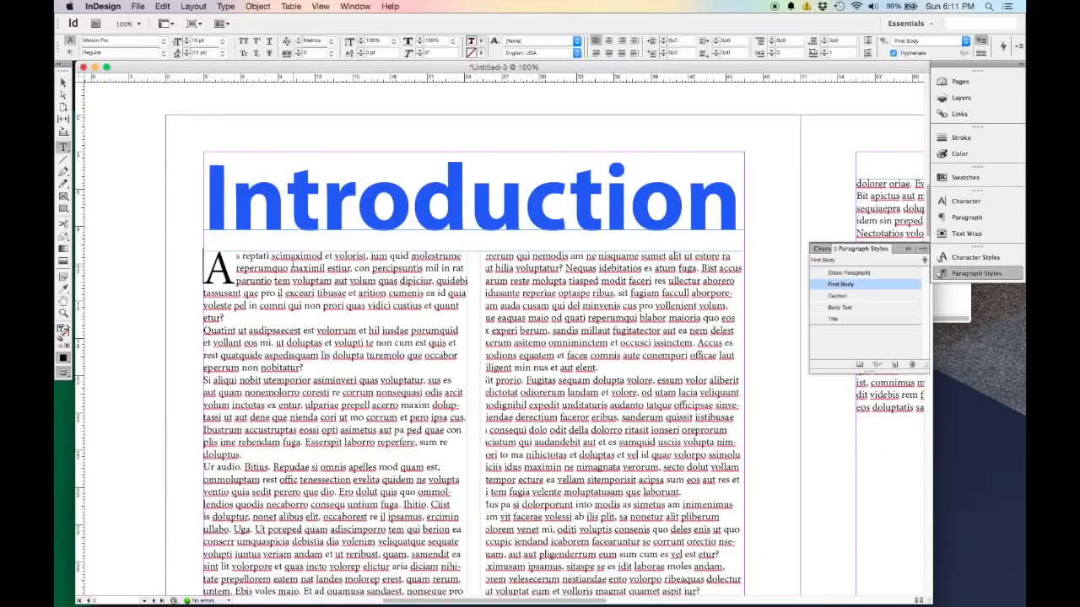
left_click(64, 82)
left_click(113, 188)
Step: Move the two-column frame on page 2 downward and extend the heading frame's lower edge to a height of about 9p9
key("super+minus")
key("super+minus")
scroll(253, 270, "down", 3)
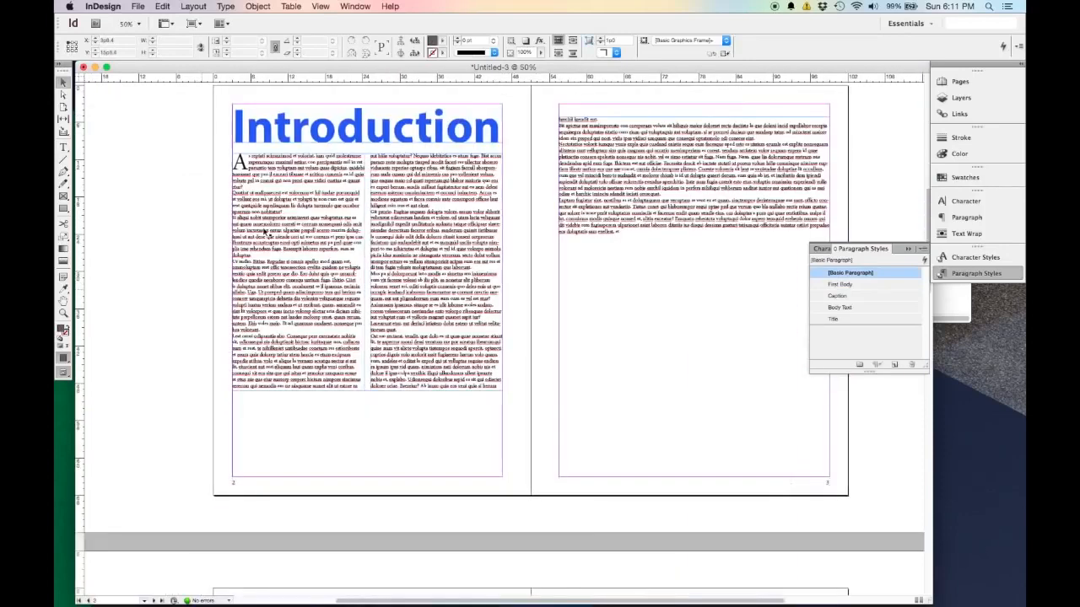
left_click(414, 333)
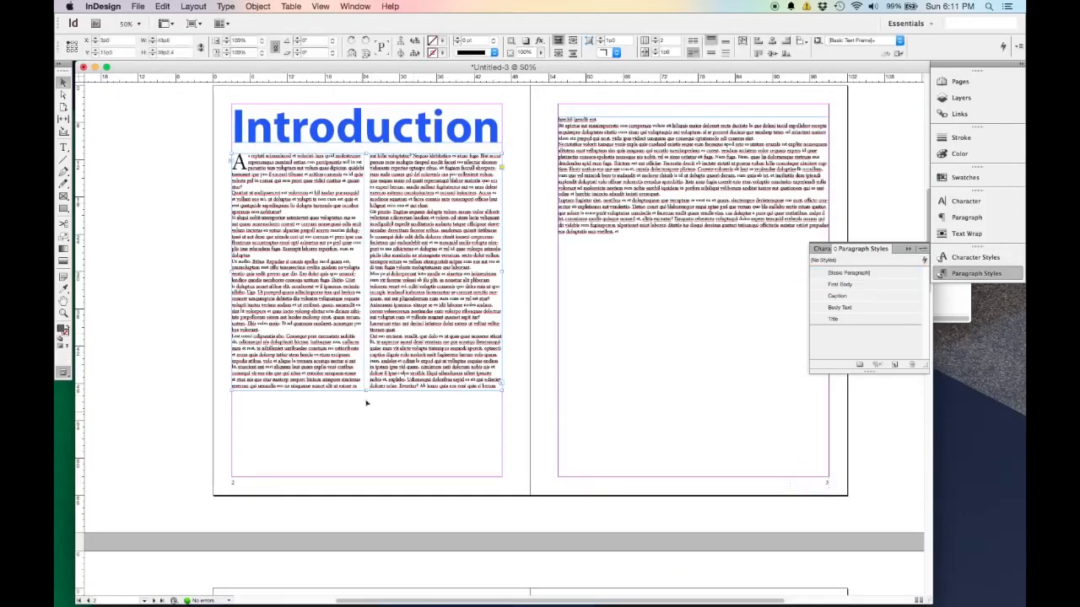
left_click_drag(408, 331, 408, 367)
left_click(396, 132)
left_click_drag(366, 143, 367, 164)
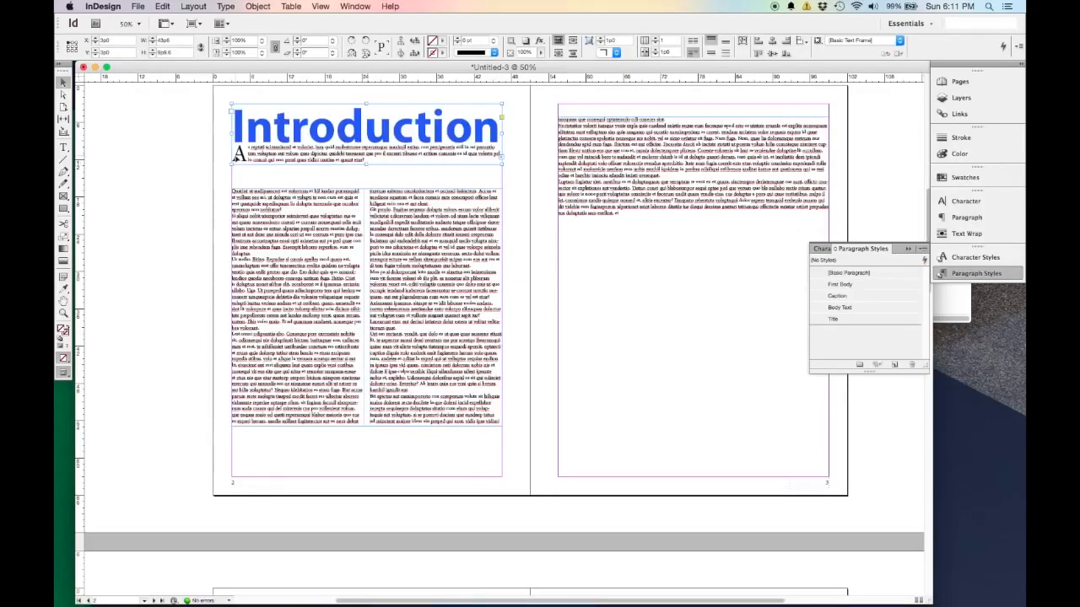
Step: Try to push the drop-cap paragraph out of the heading frame with a paragraph return after "Introduction", and undo it
key("super+=")
key("super+=")
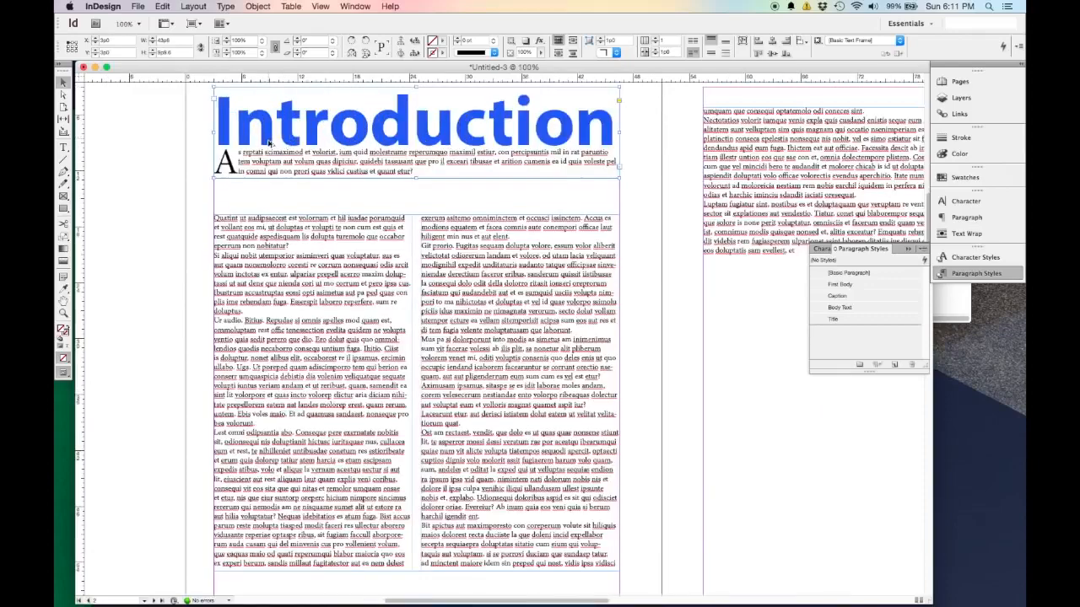
scroll(354, 168, "up", 3)
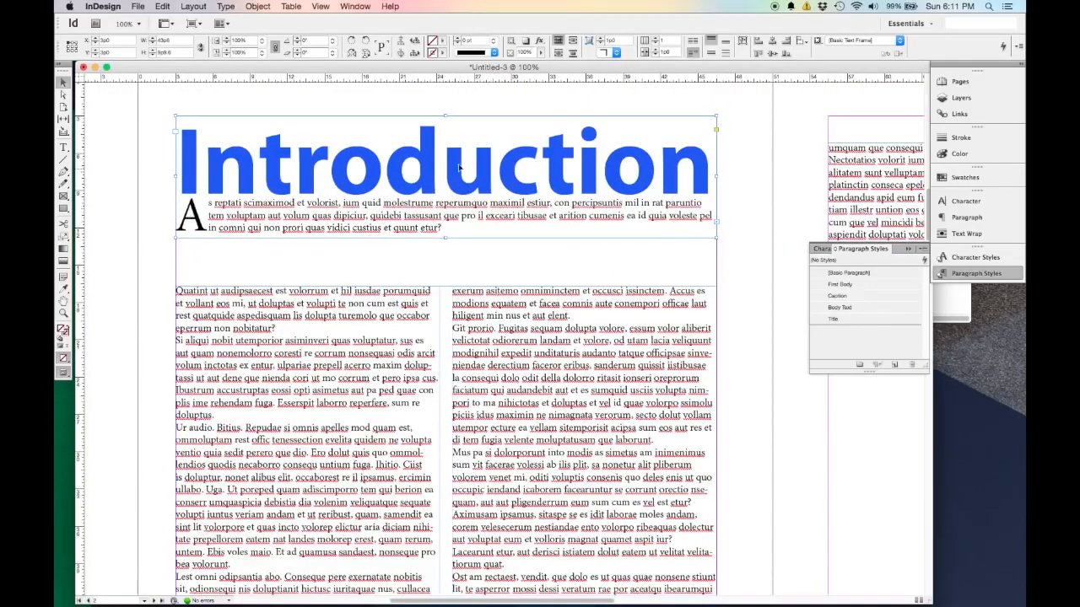
double_click(711, 183)
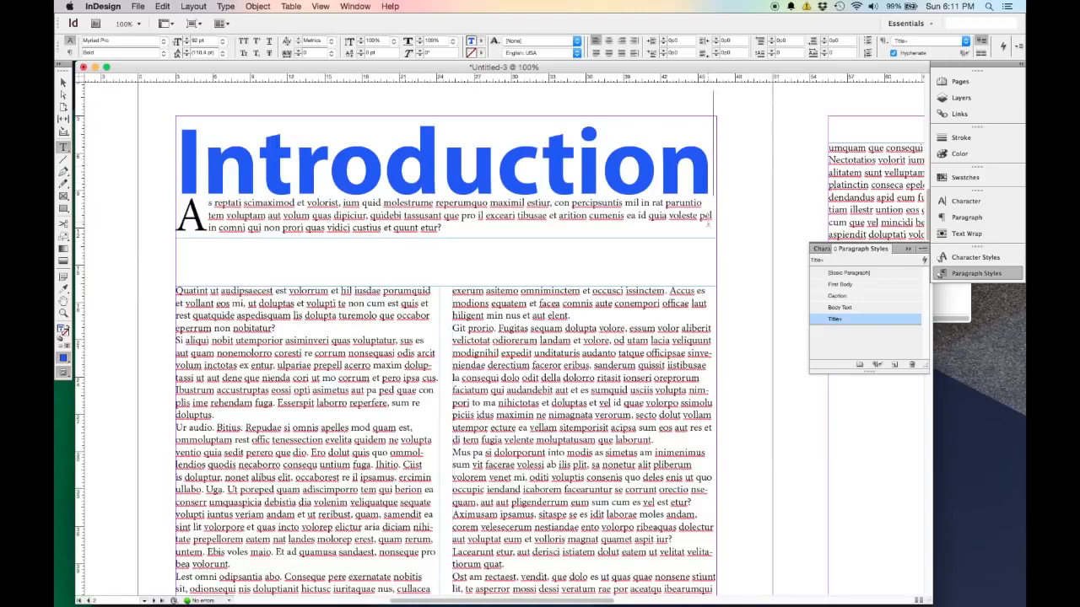
key("Return")
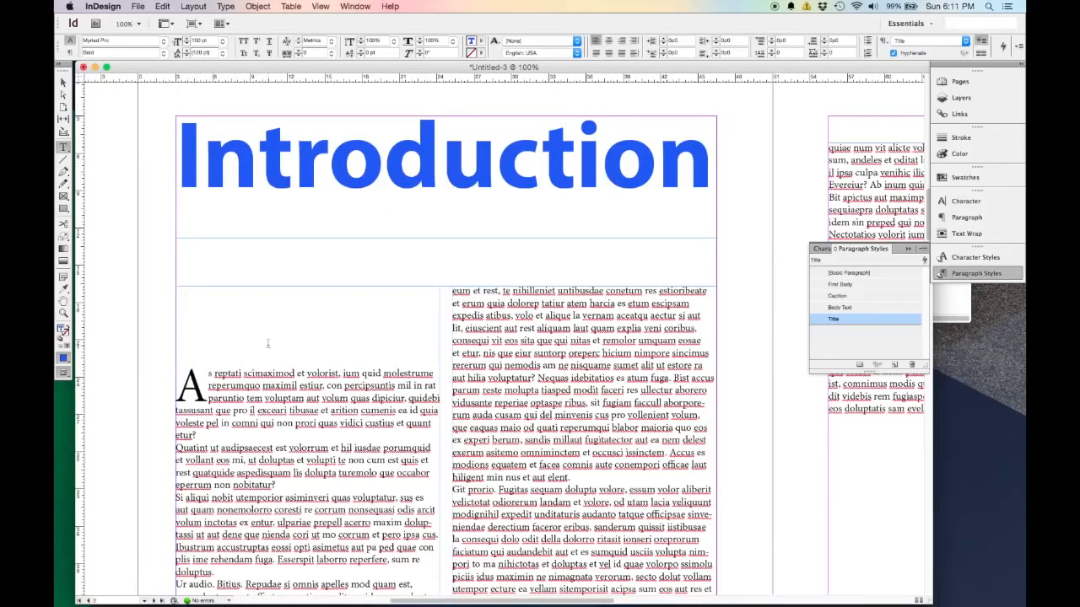
type("As reptati scimaximod et volorist, ium quid molestrume reperumquo maximil estiur, con percipsuntis mil in rat paruntio tem voluptam aut volum quas dipiciur, quidebi tassusant que pro il exceari tibusae et arition cumenis ea id quia voleste pel in comni qui non prori quas vidici custius et quunt etur?")
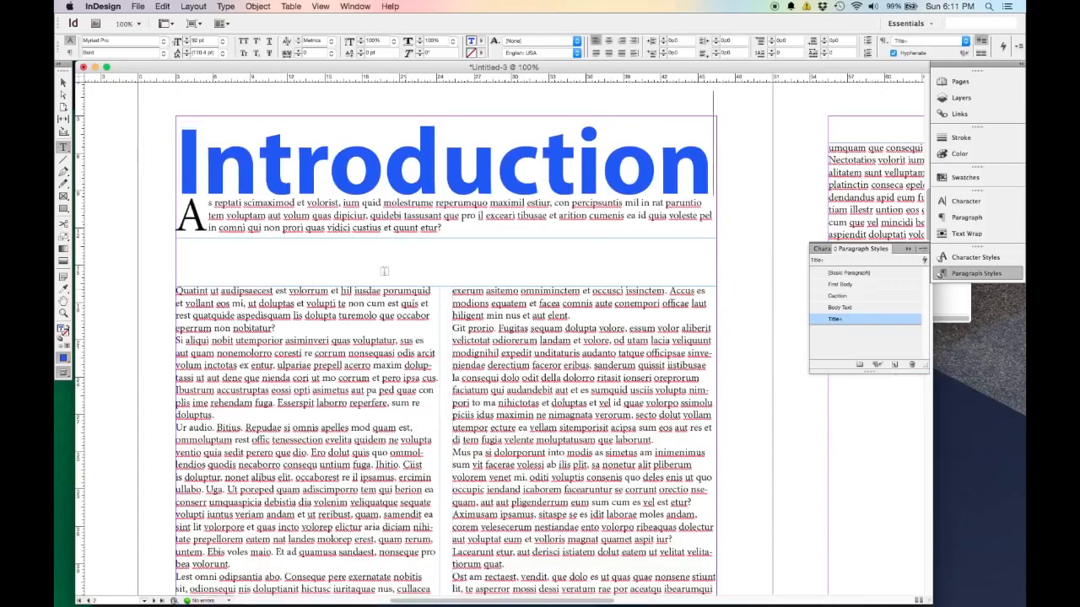
Step: Shorten the heading frame to about 6p7 high, ending below the heading line, and stretch it back to about 10p8
left_click(62, 81)
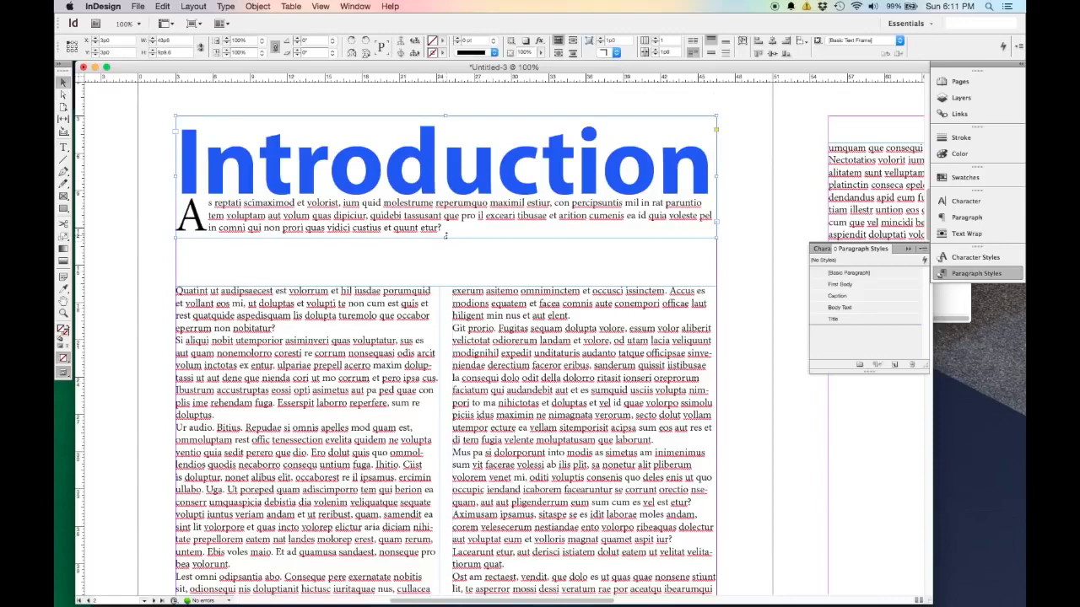
left_click_drag(445, 237, 452, 197)
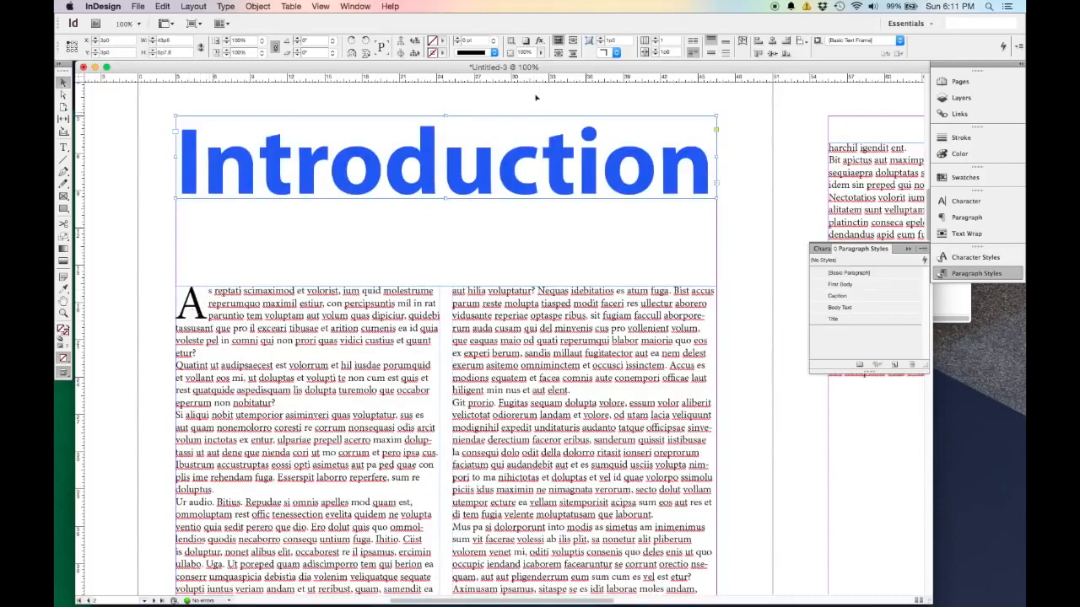
left_click_drag(445, 199, 457, 250)
Step: Insert a frame break directly after the "Introduction" heading
double_click(710, 181)
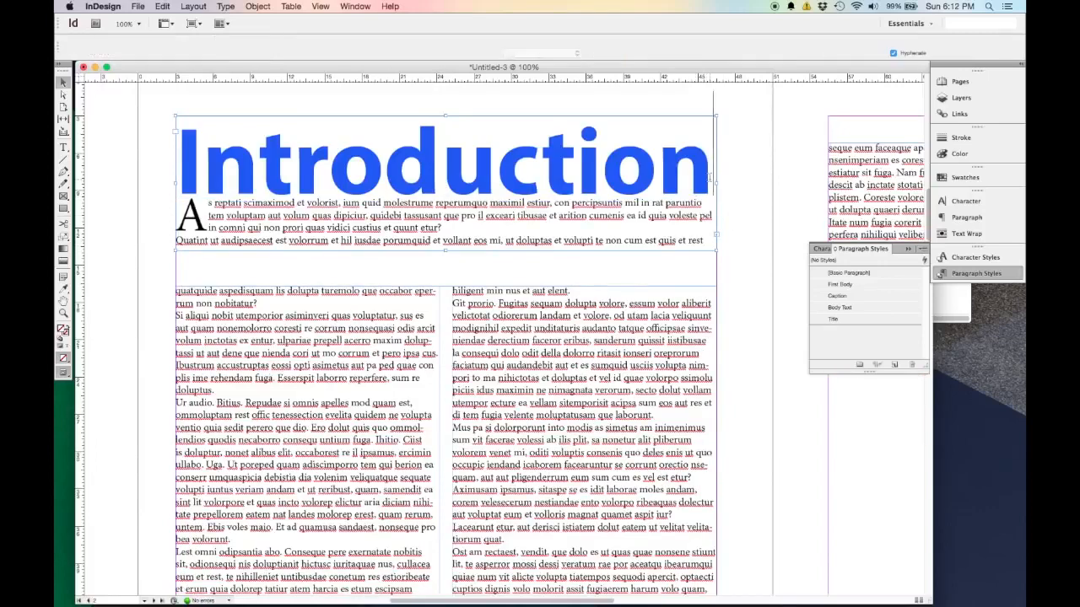
left_click(226, 6)
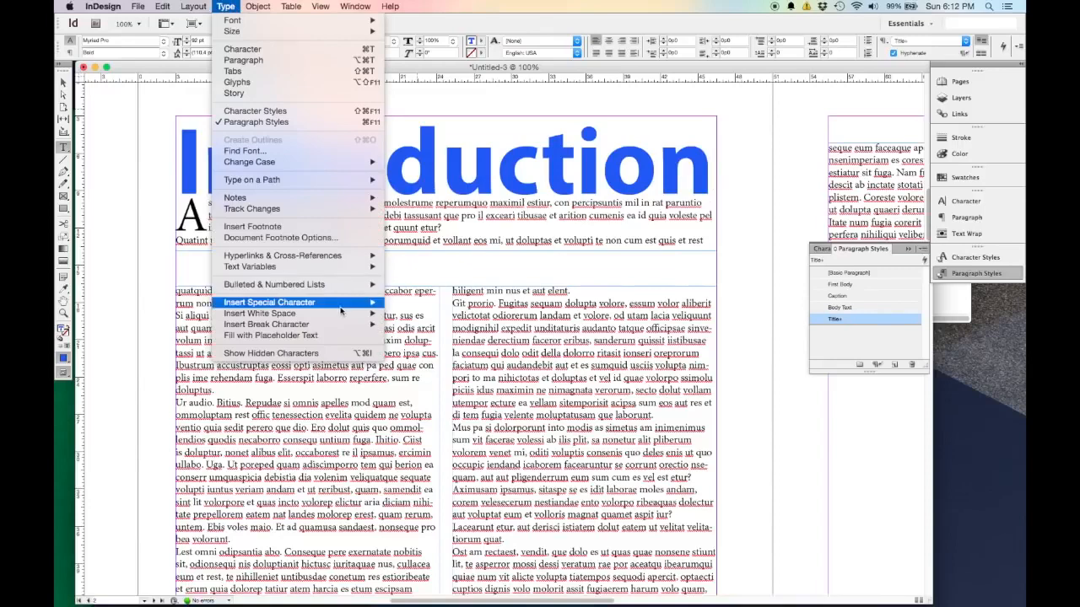
mouse_move(343, 306)
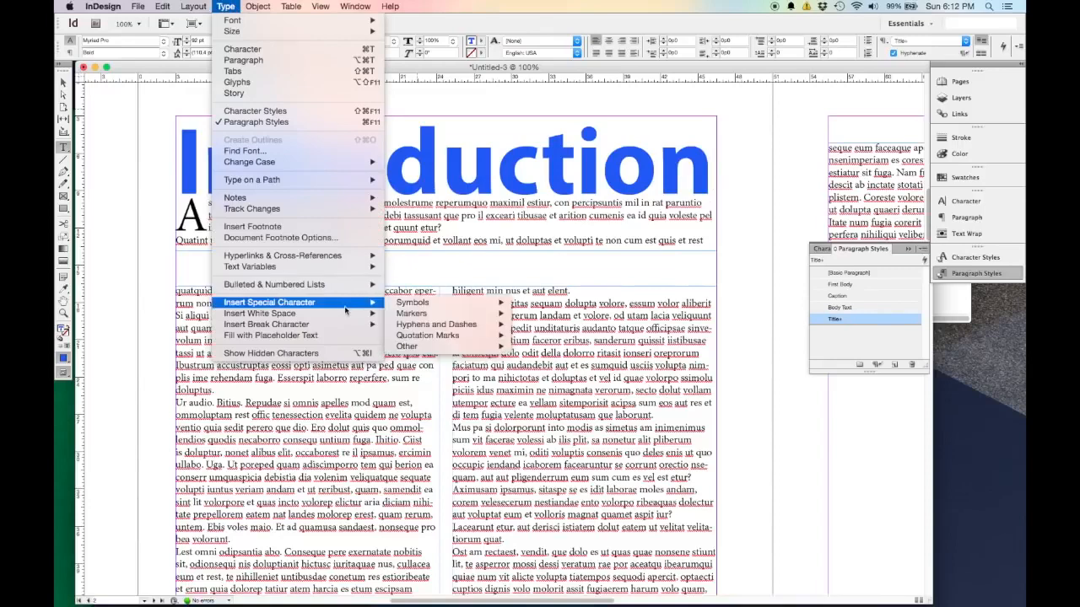
mouse_move(405, 315)
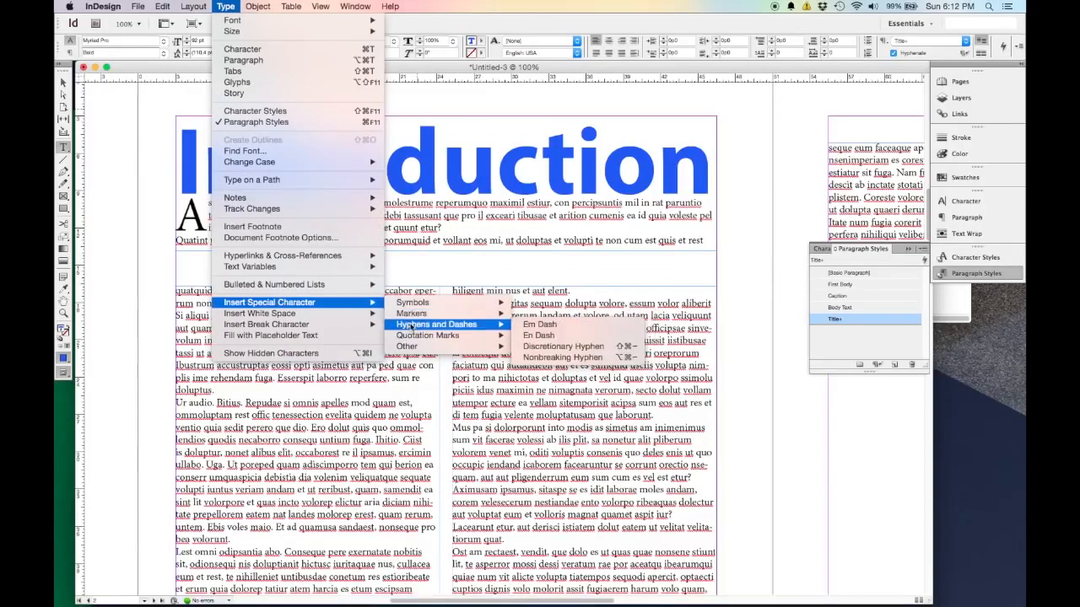
mouse_move(293, 326)
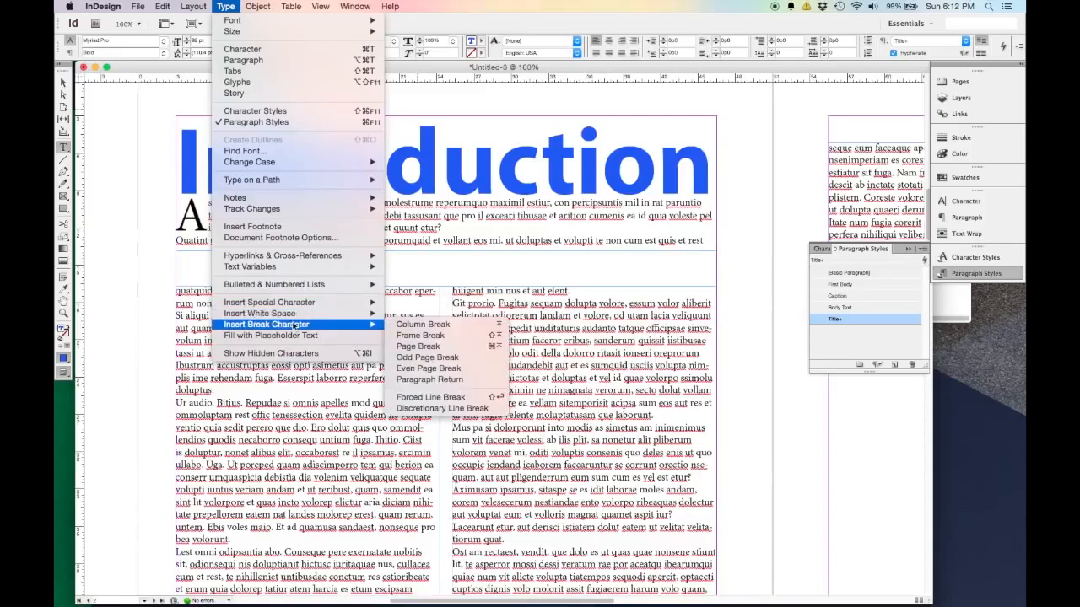
left_click(413, 336)
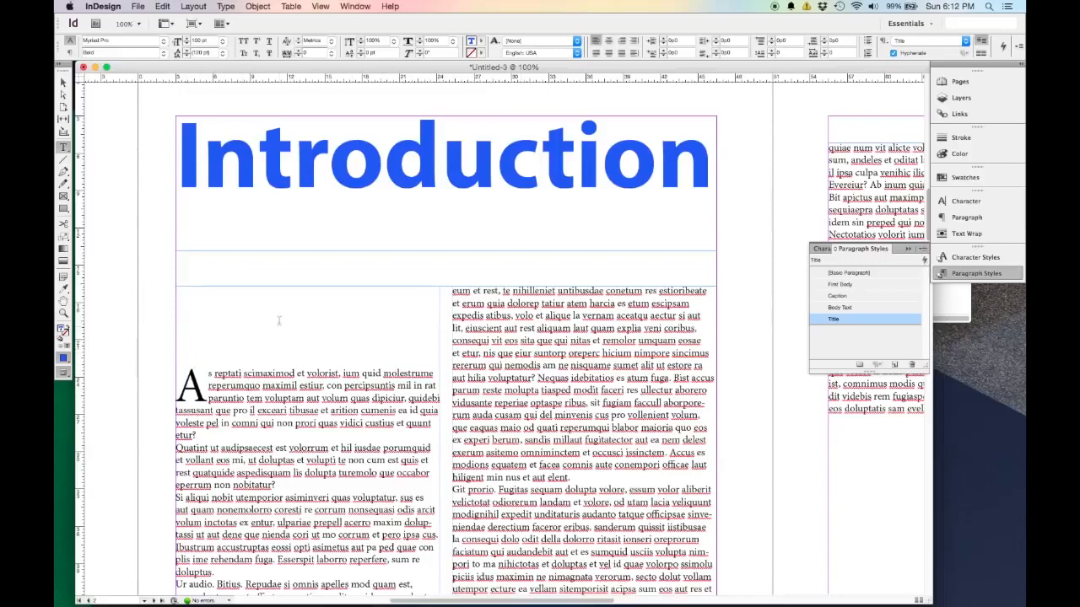
Step: Apply the Body Text style to the blank line above the drop-cap paragraph and delete the break after the heading
left_click(858, 307)
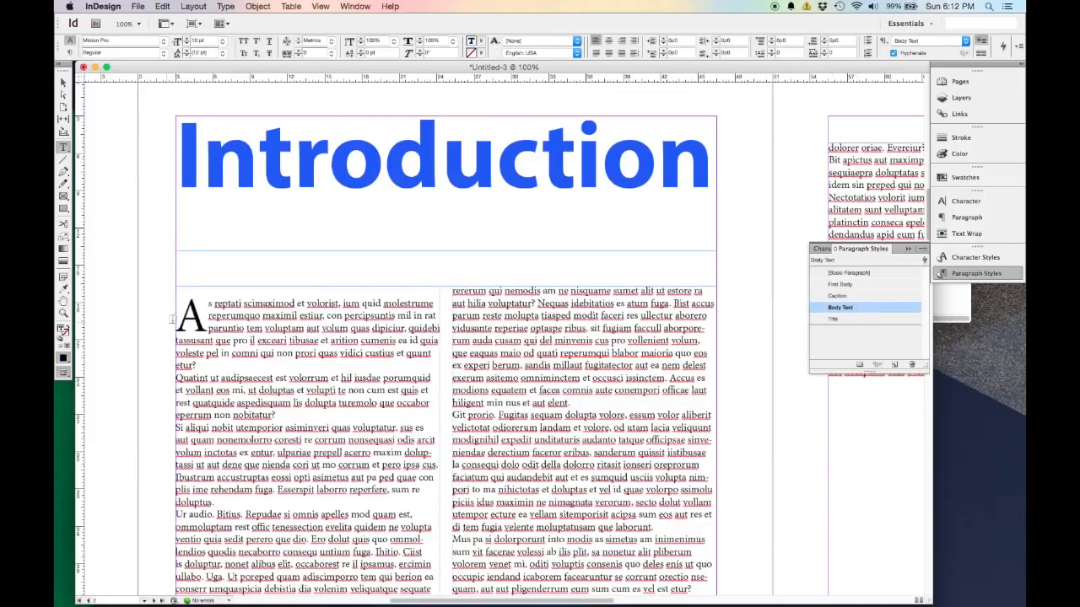
key("BackSpace")
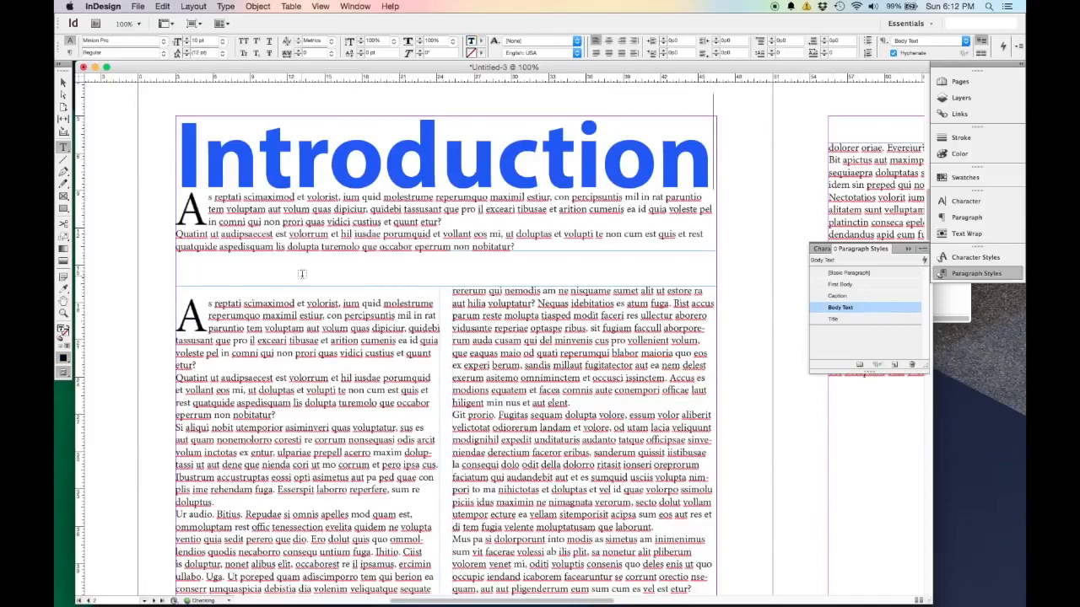
Step: Try blank paragraphs after the heading to push the drop-cap paragraph into the two-column frame, and undo the attempt
key("Return")
key("Return")
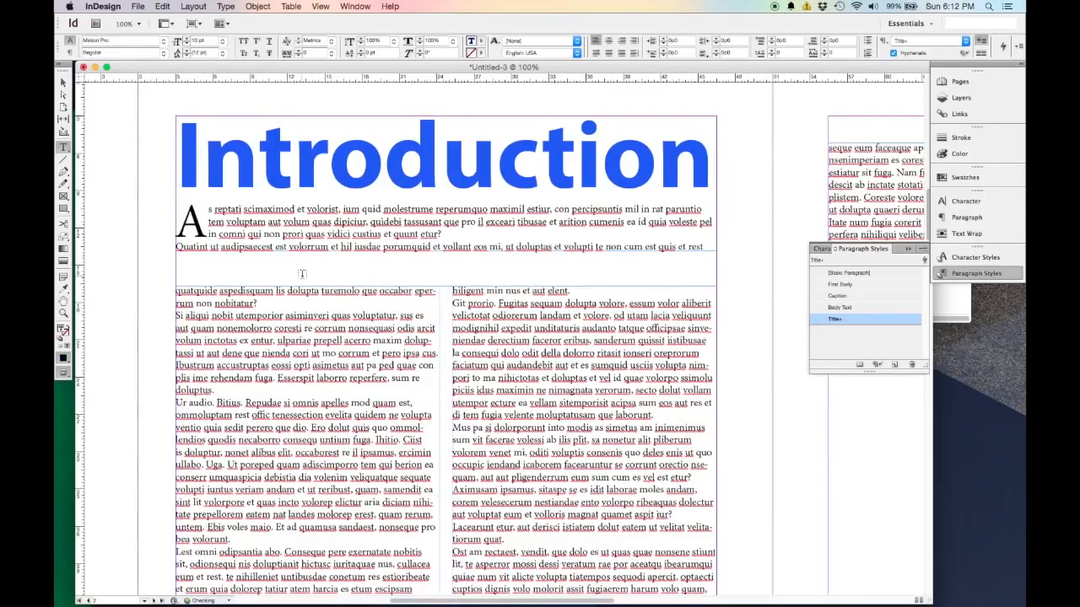
key("BackSpace")
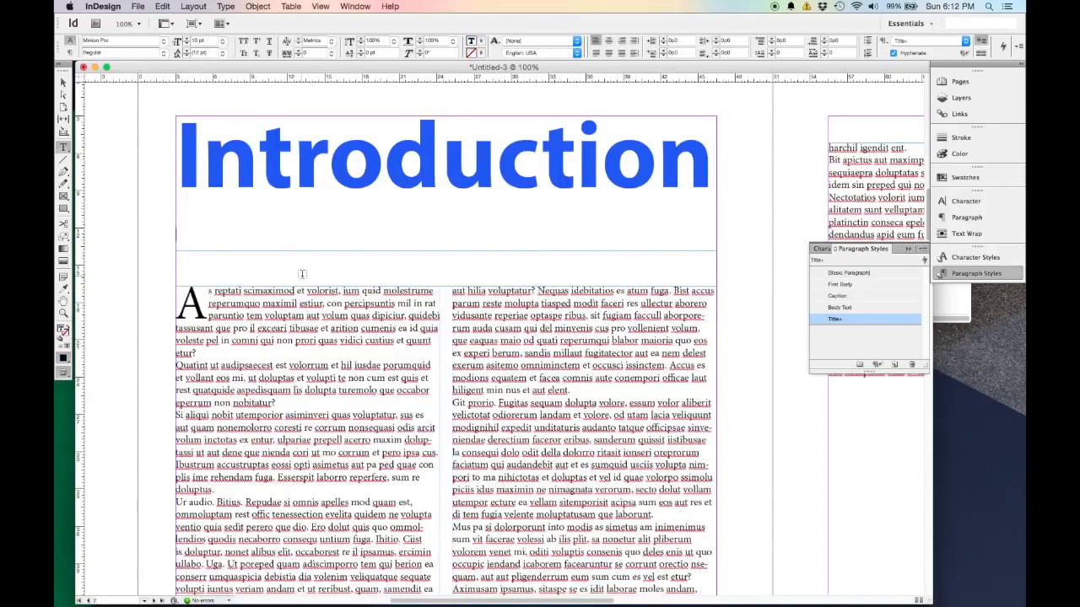
left_click(64, 82)
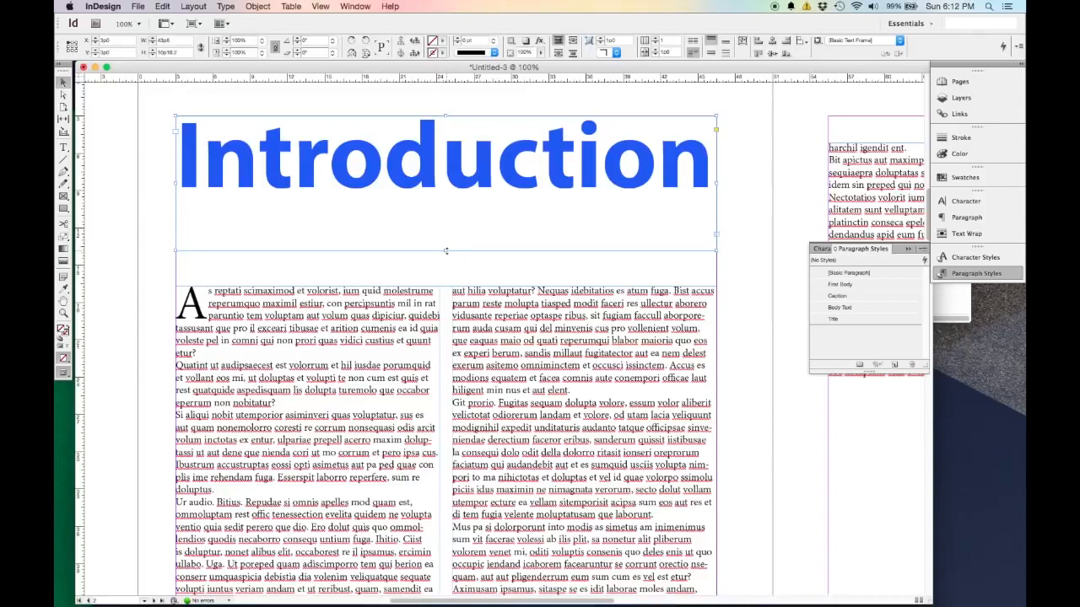
key("super+z")
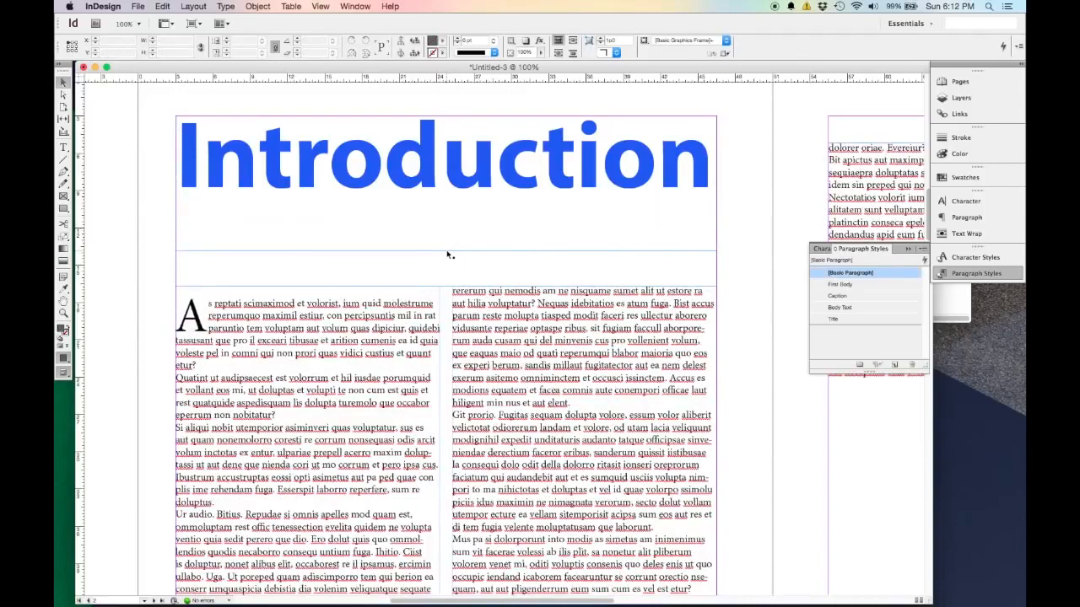
left_click(162, 7)
left_click(215, 34)
Step: Shorten the heading frame from its lower edge to about 6p high, leaving room only for the heading, and deselect it
left_click(446, 248)
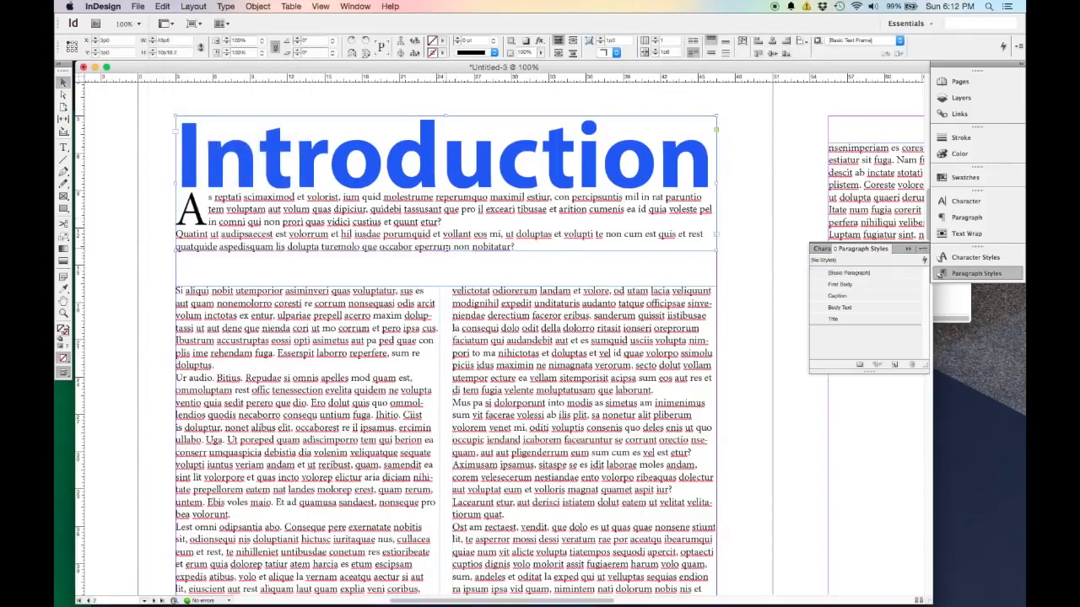
left_click_drag(446, 250, 449, 193)
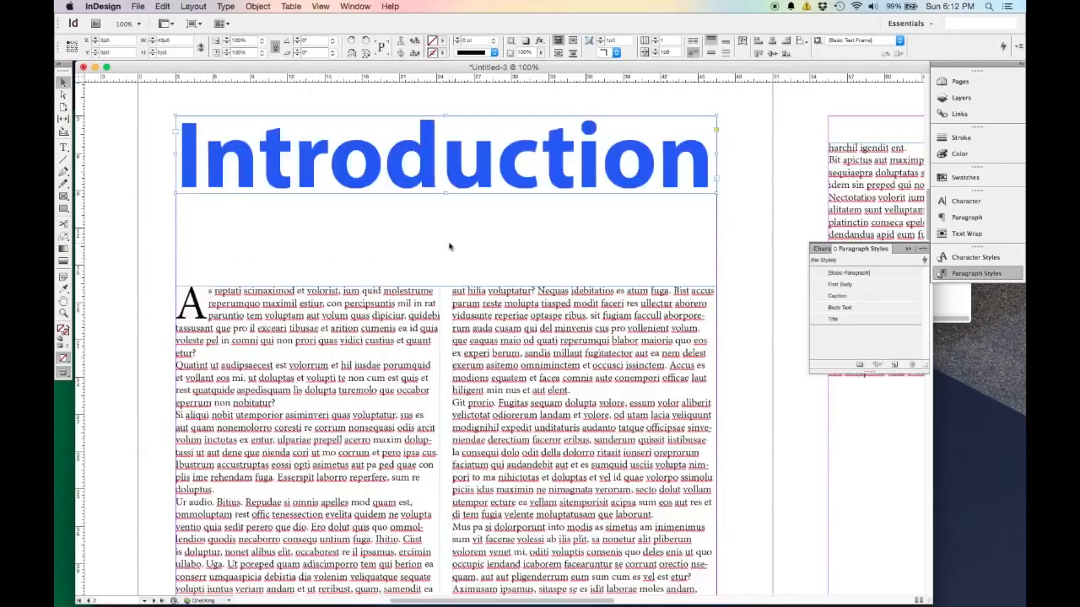
left_click(451, 246)
Step: Move the two-column frame on page 2 up to just below the heading, at about 10p3, and extend it to the bottom margin
key("super+minus")
key("super+minus")
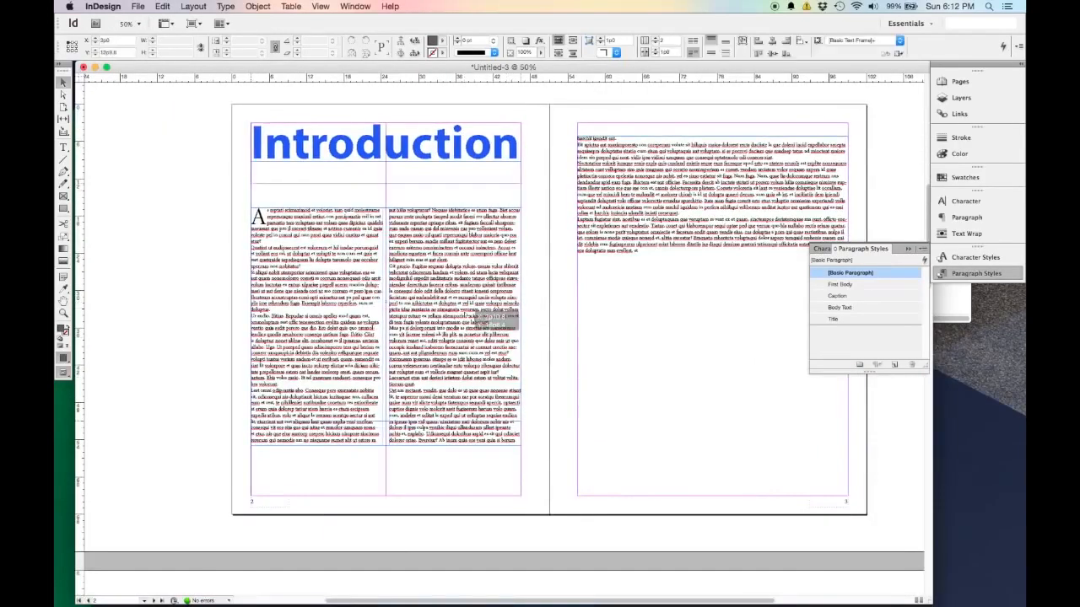
left_click_drag(465, 308, 465, 305)
left_click(557, 361)
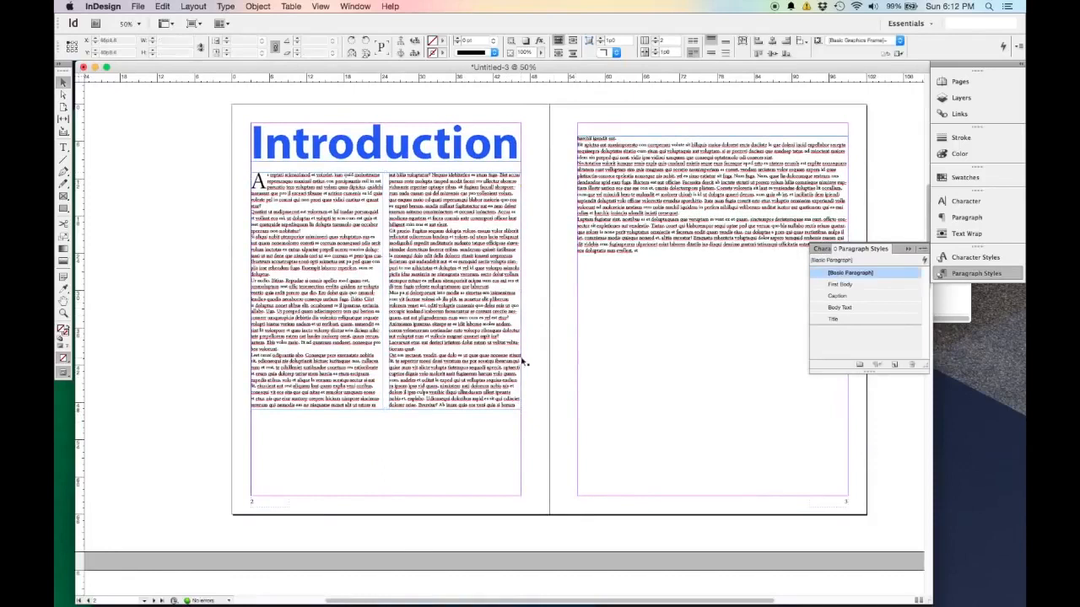
left_click(450, 335)
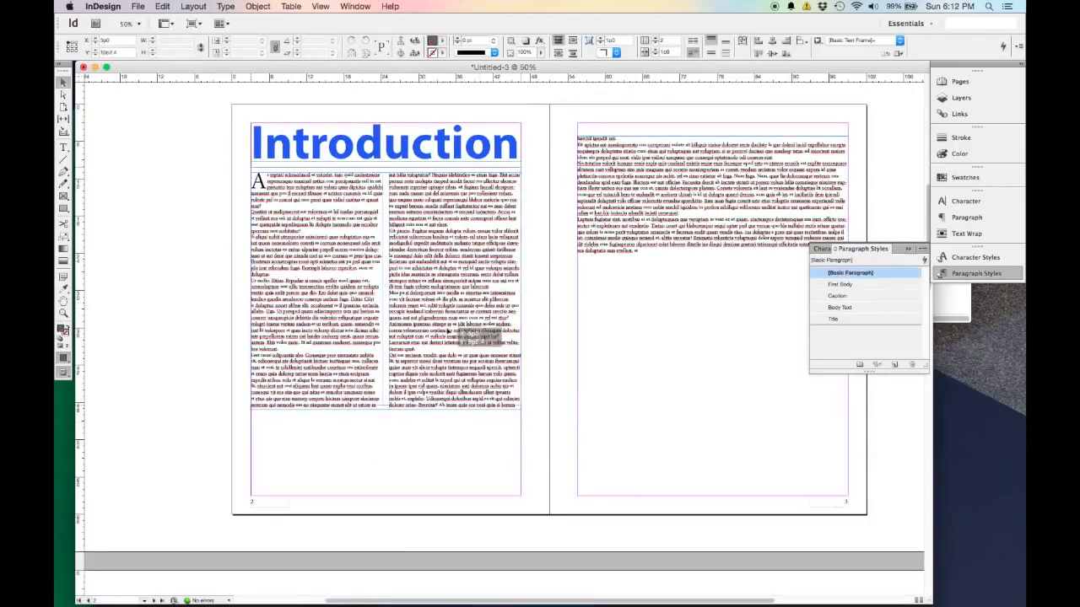
left_click_drag(451, 330, 451, 326)
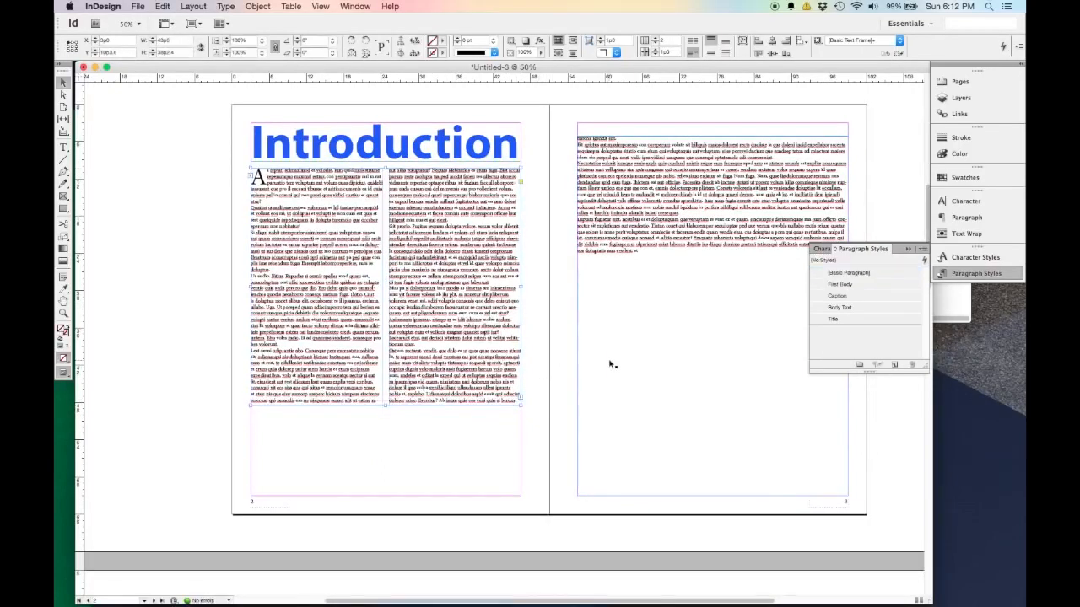
left_click_drag(386, 406, 389, 499)
Step: Divide the text frame on page 3 into three columns and deselect it
left_click(637, 160)
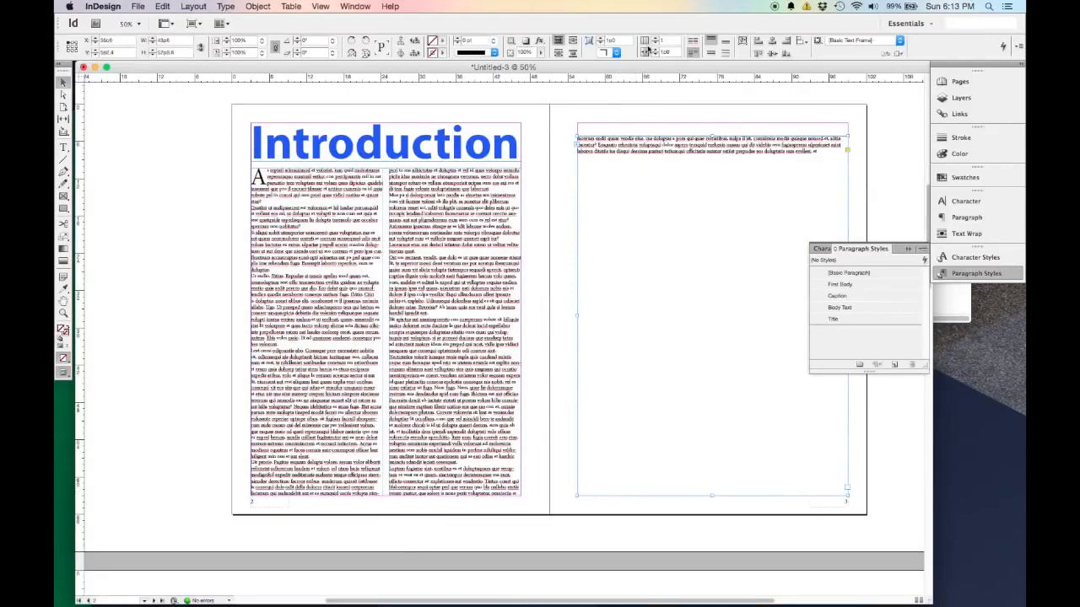
left_click(657, 40)
left_click(657, 40)
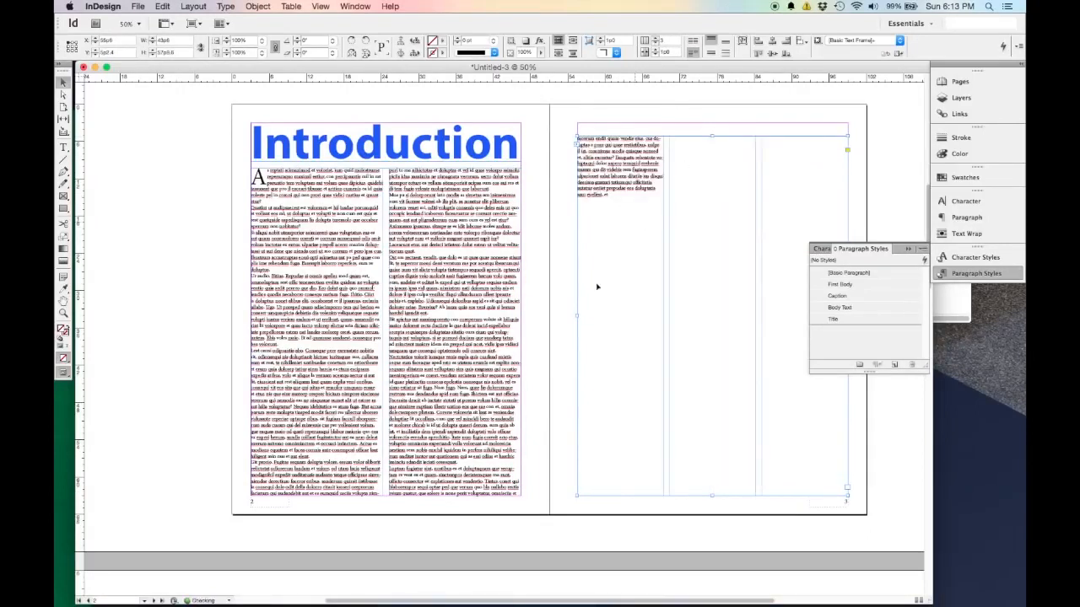
left_click(193, 265)
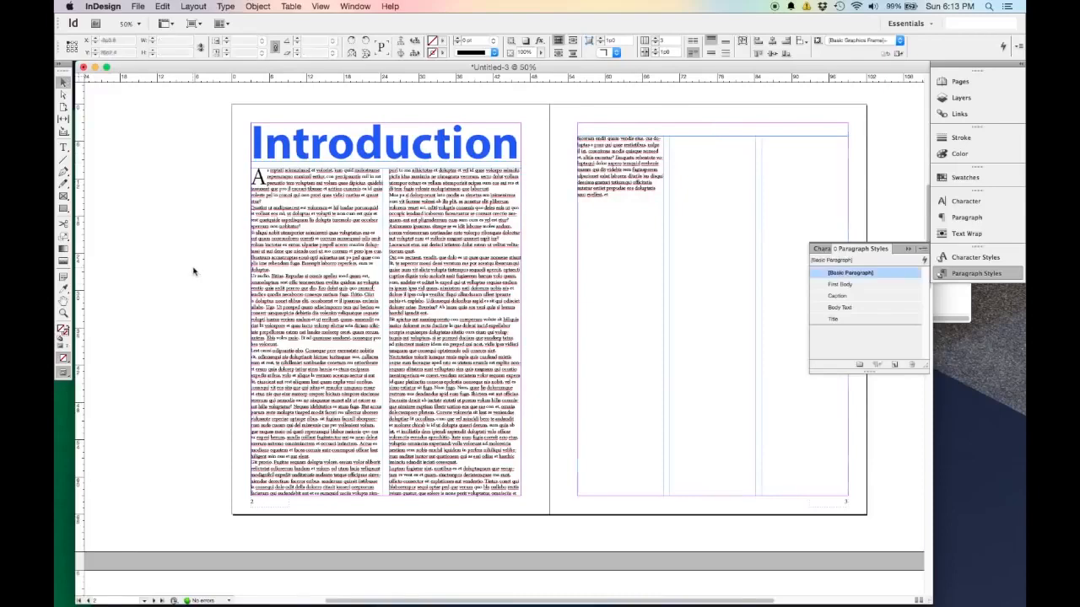
Step: Fill the rest of the three-column frame on page 3 with placeholder text and deselect it
double_click(651, 232)
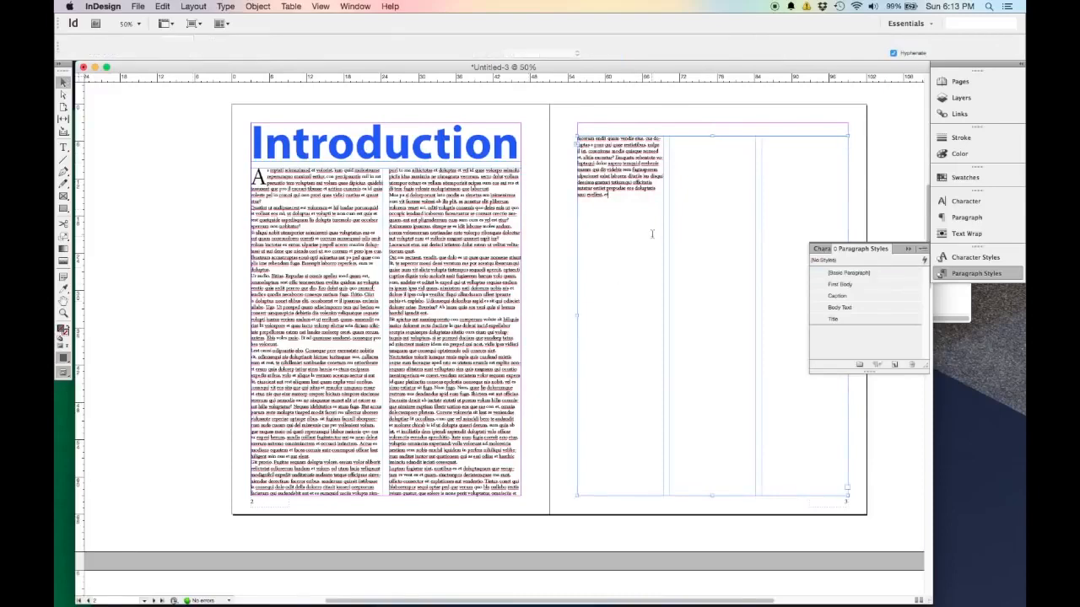
left_click(225, 6)
left_click(225, 6)
left_click(225, 6)
mouse_move(238, 38)
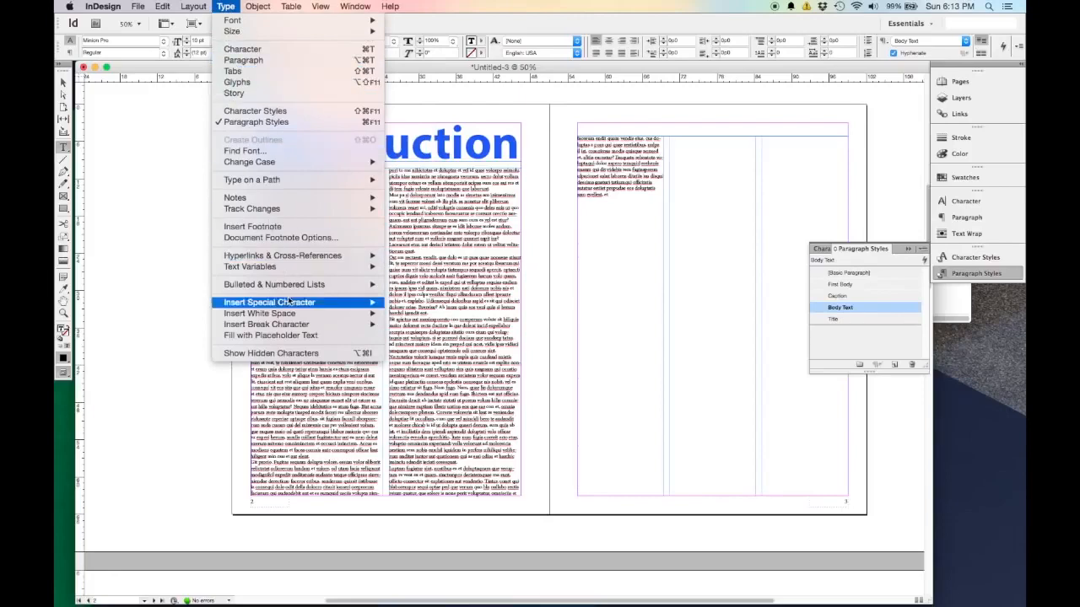
left_click(317, 336)
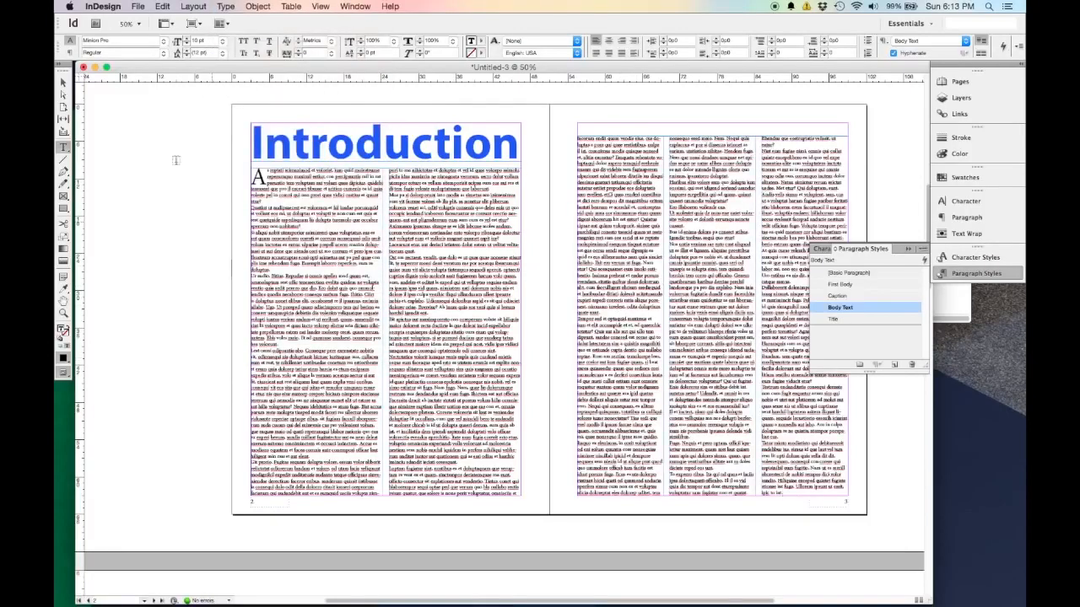
left_click(62, 82)
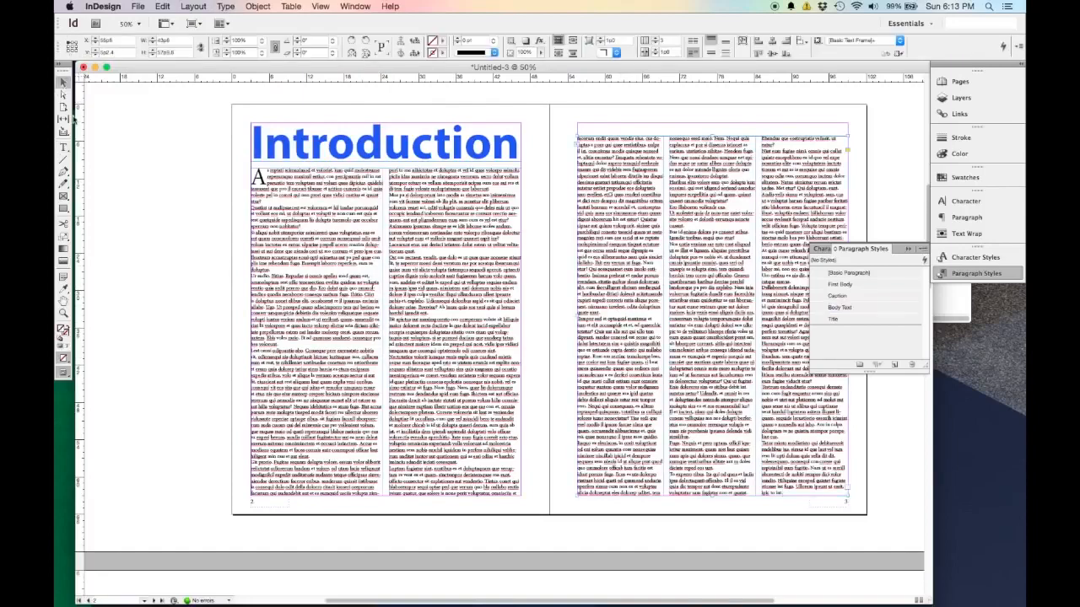
left_click(460, 241)
left_click(214, 230)
left_click_drag(204, 233, 154, 244)
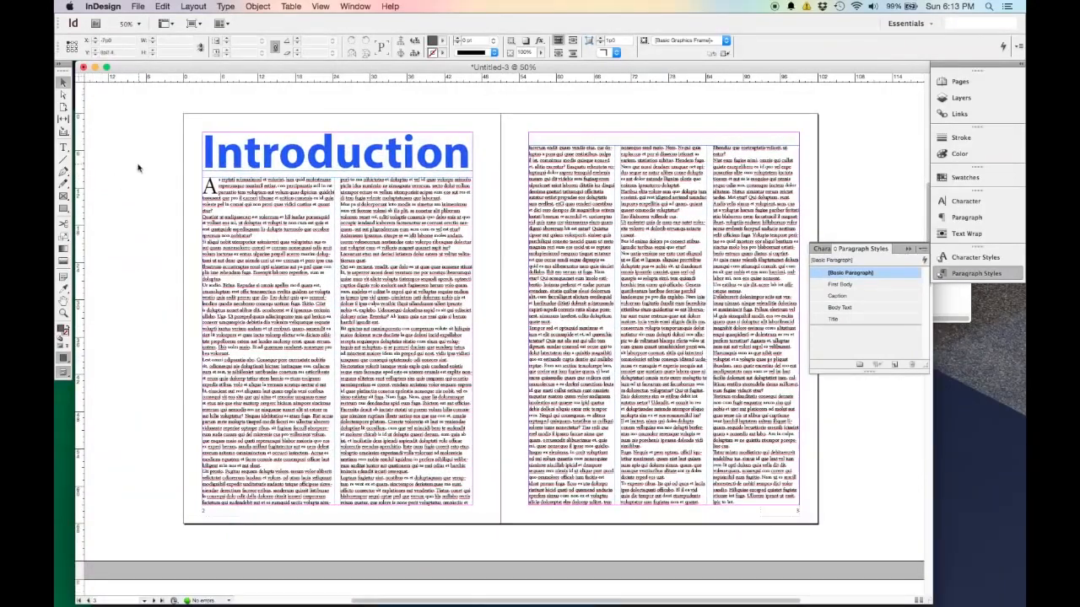
Step: Place Citi Bike Launch.jpg from the IMAGES folder on page 2 and align its left edge with the left margin
left_click(137, 7)
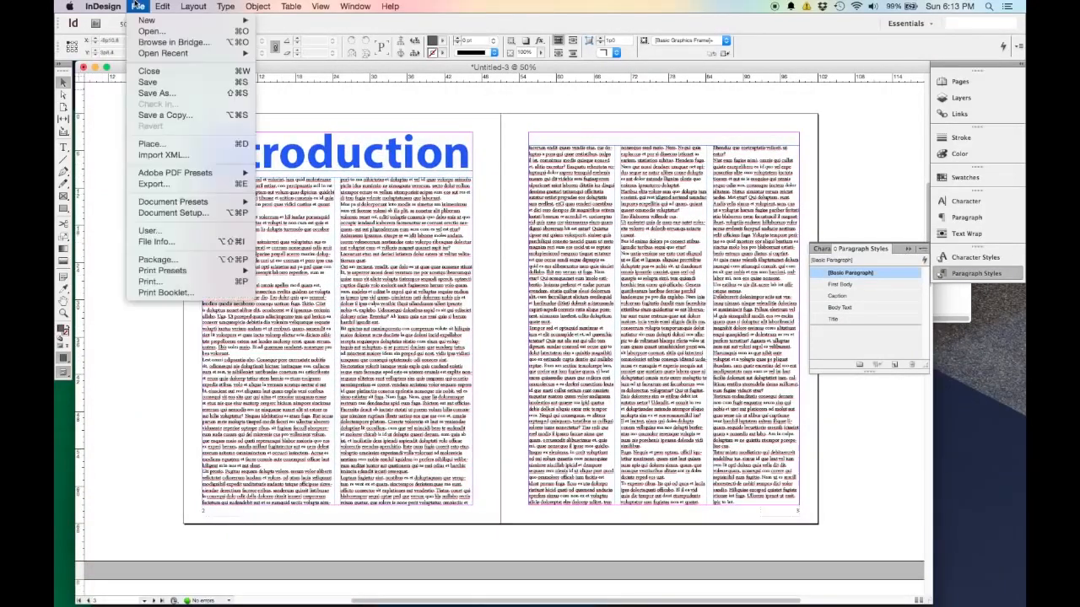
left_click(166, 146)
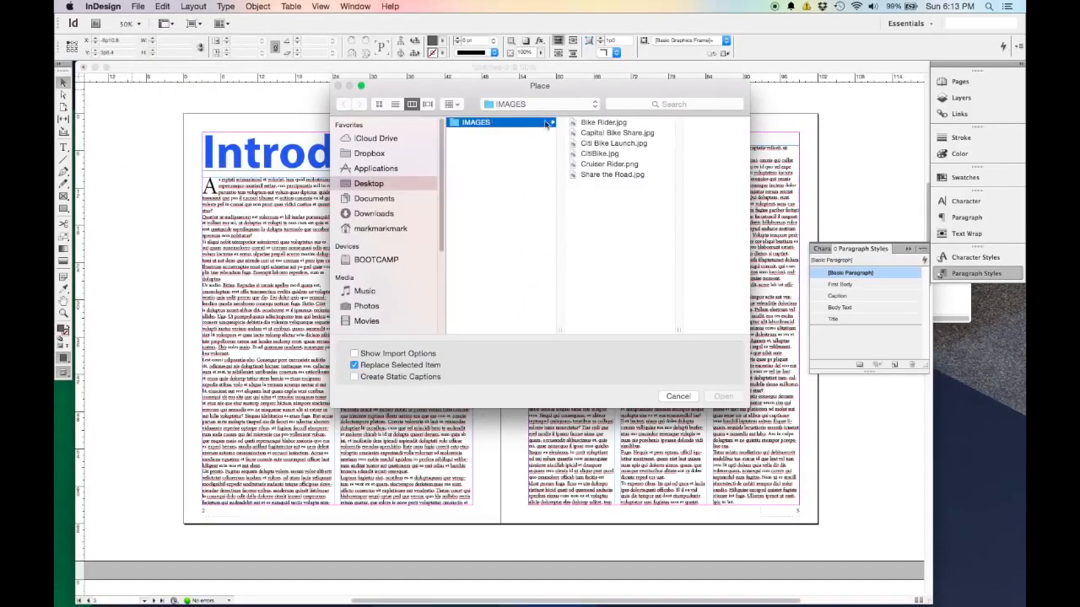
left_click(616, 143)
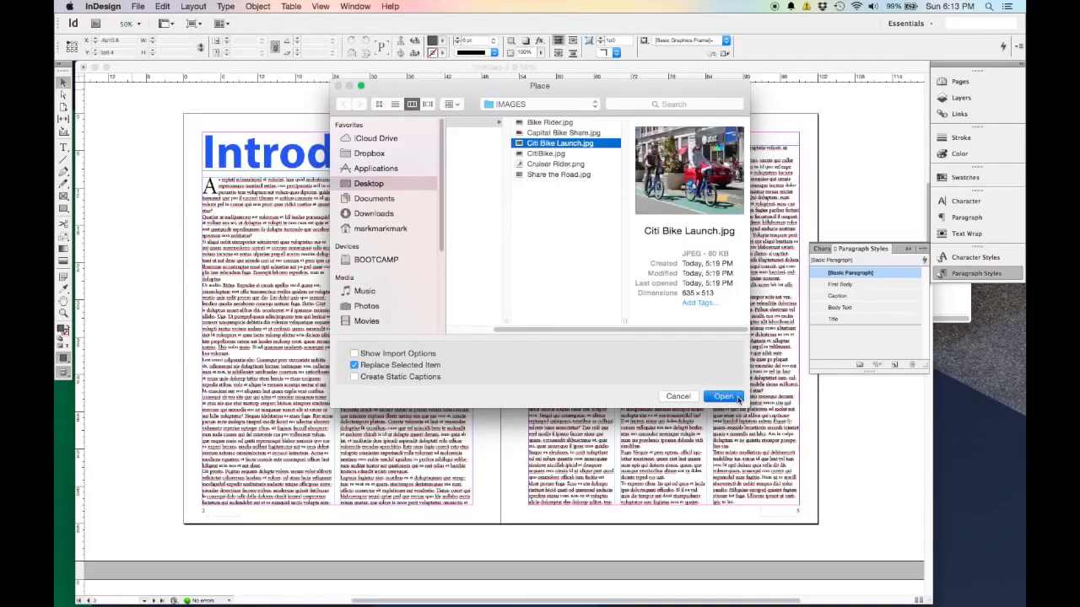
left_click(735, 397)
left_click(272, 264)
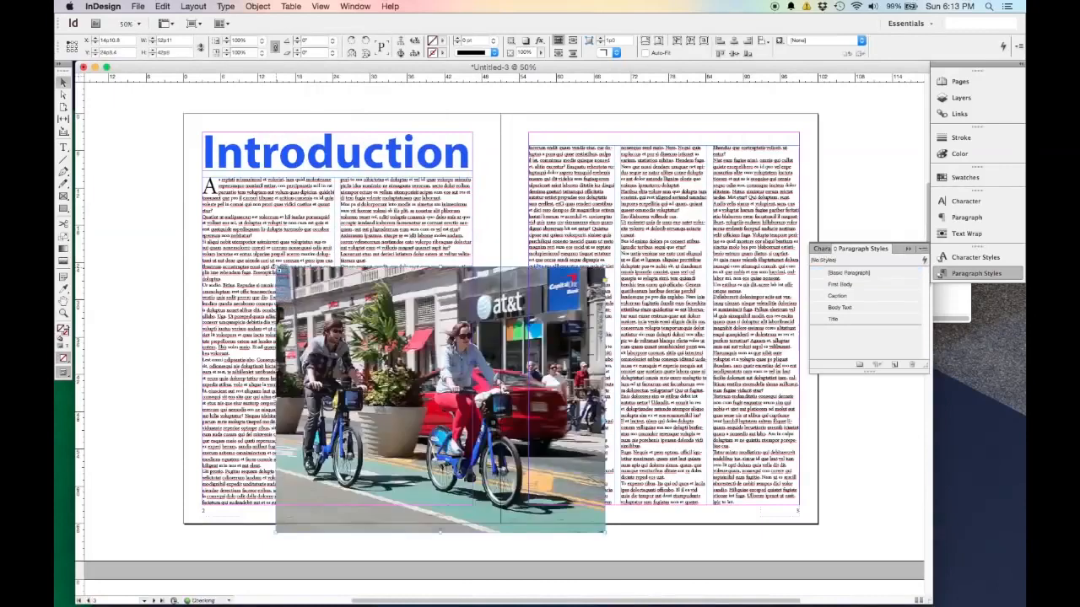
left_click_drag(542, 407, 469, 358)
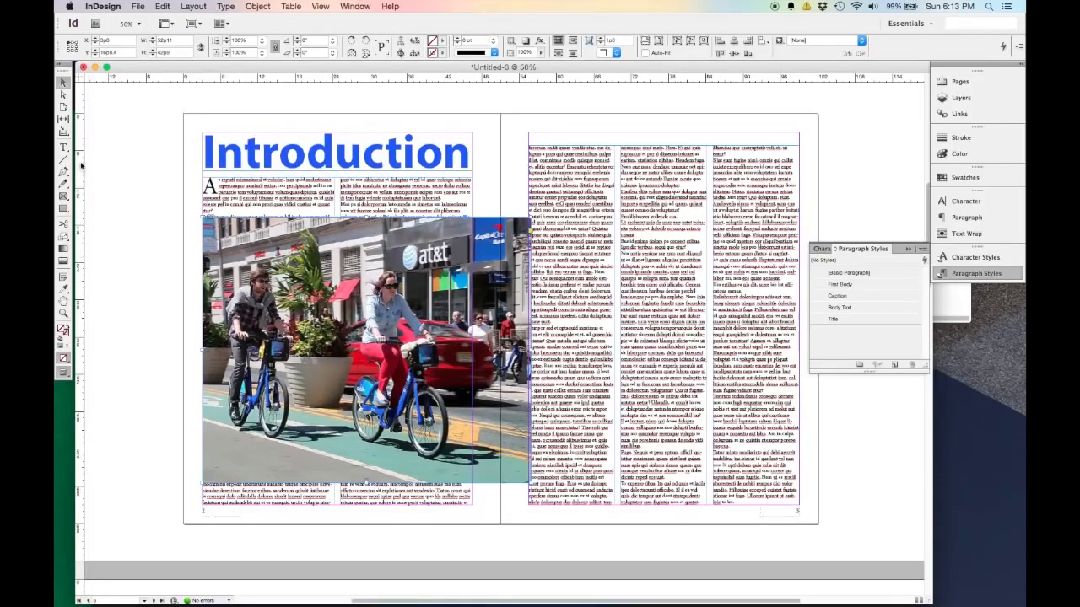
Step: Scale the bike photo down proportionally to about 29p5 wide, undoing a trial squeeze to the width of one text column
left_click(64, 238)
left_click_drag(615, 553, 472, 435)
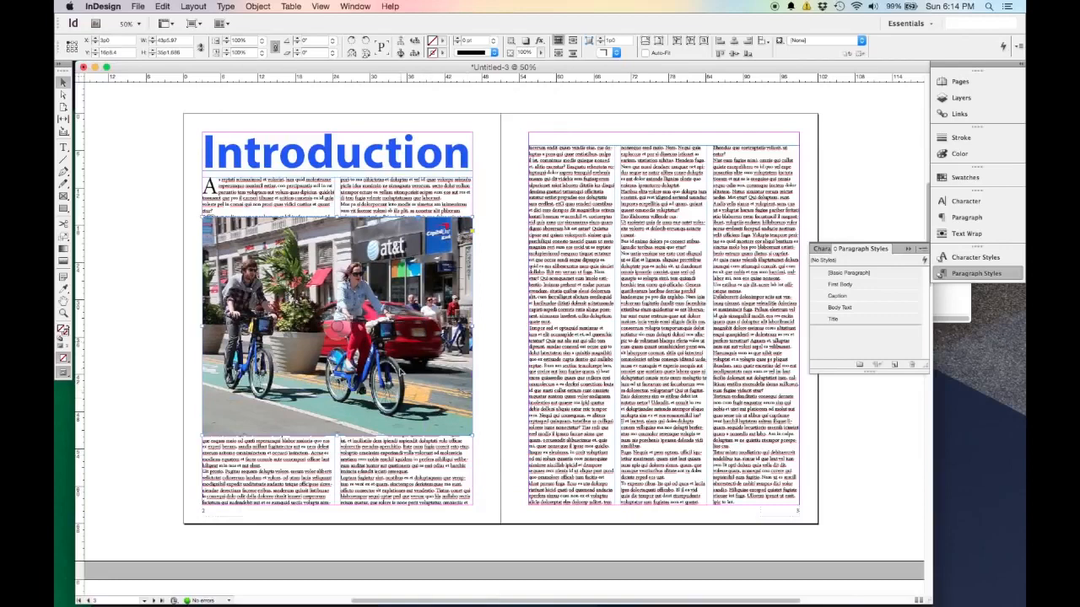
left_click_drag(429, 405, 392, 340)
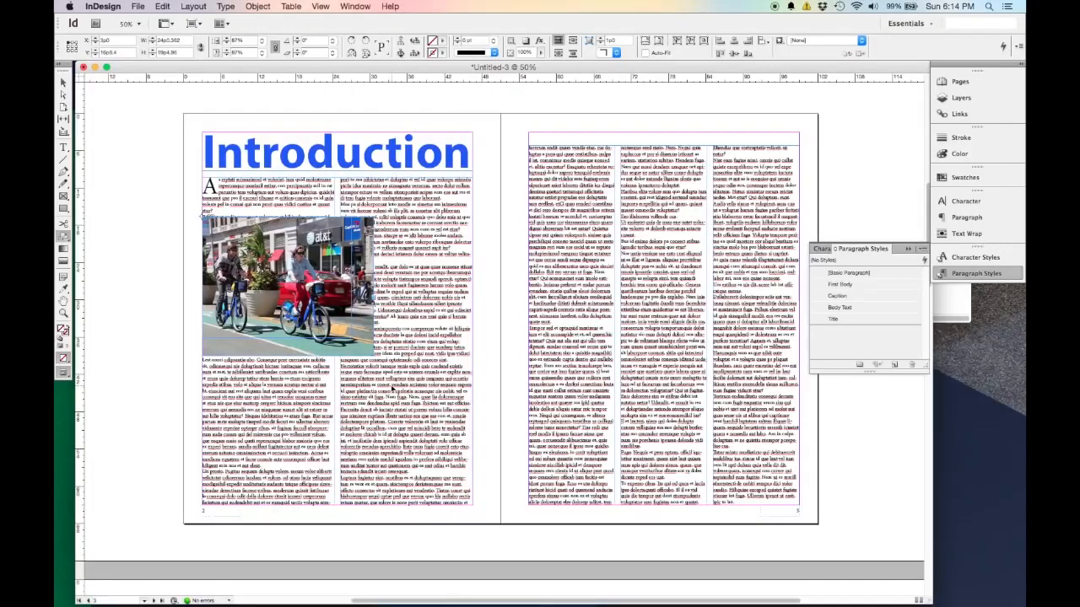
left_click_drag(391, 387, 333, 381)
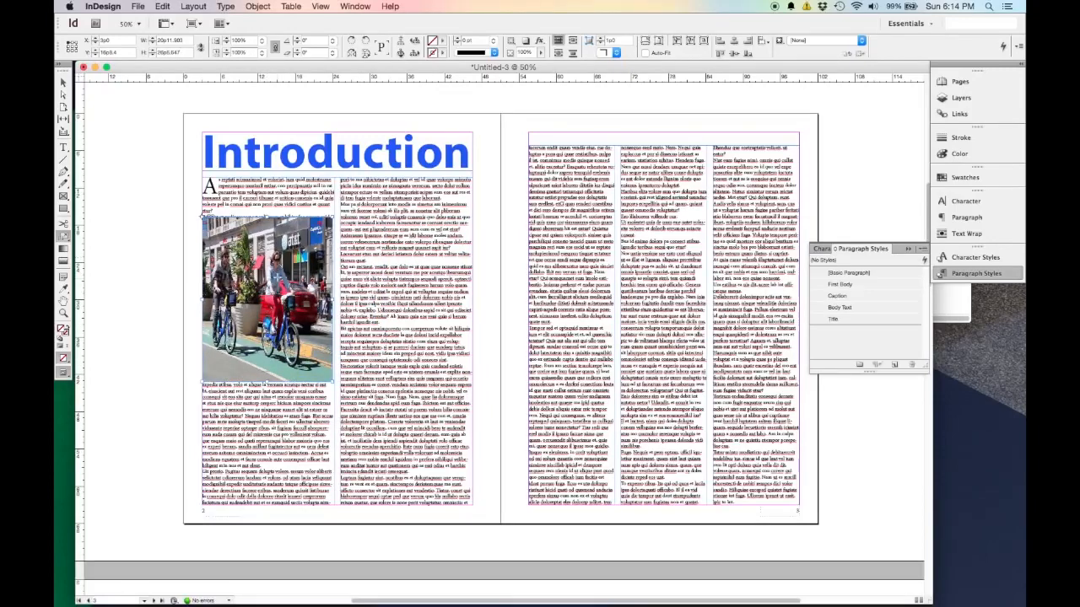
key("super+z")
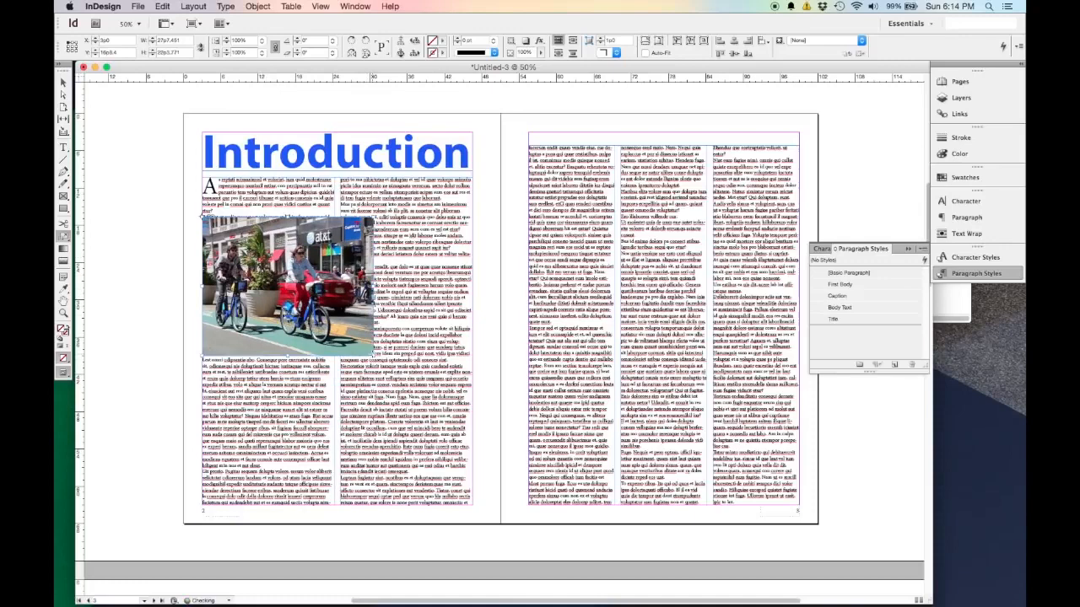
left_click_drag(374, 356, 386, 369)
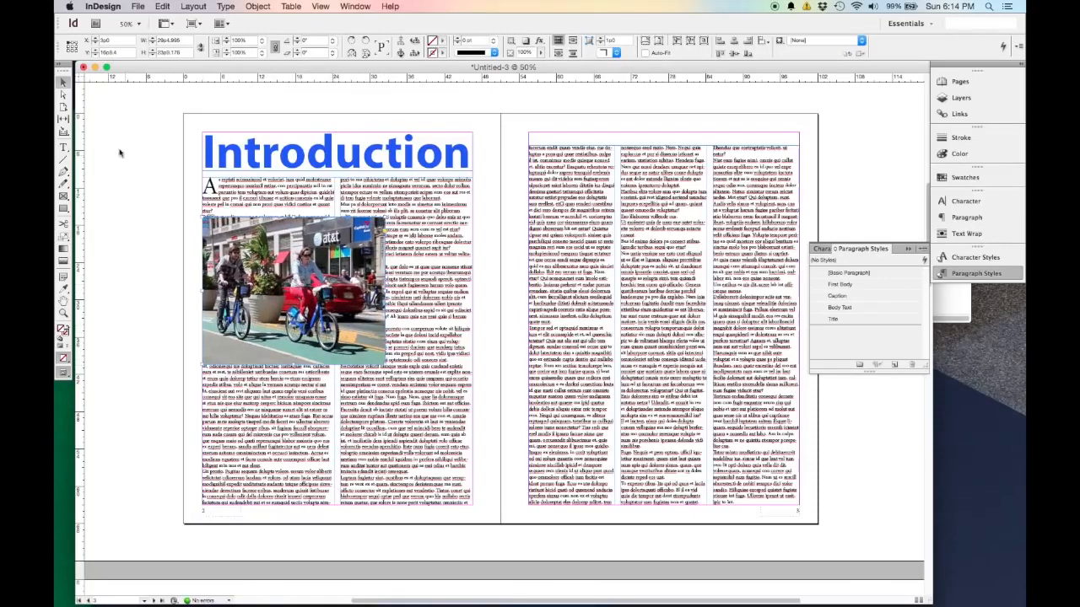
Step: Move the bike photo down over the middle of both text columns, centred horizontally on page 2, and deselect it
left_click_drag(323, 308, 389, 390)
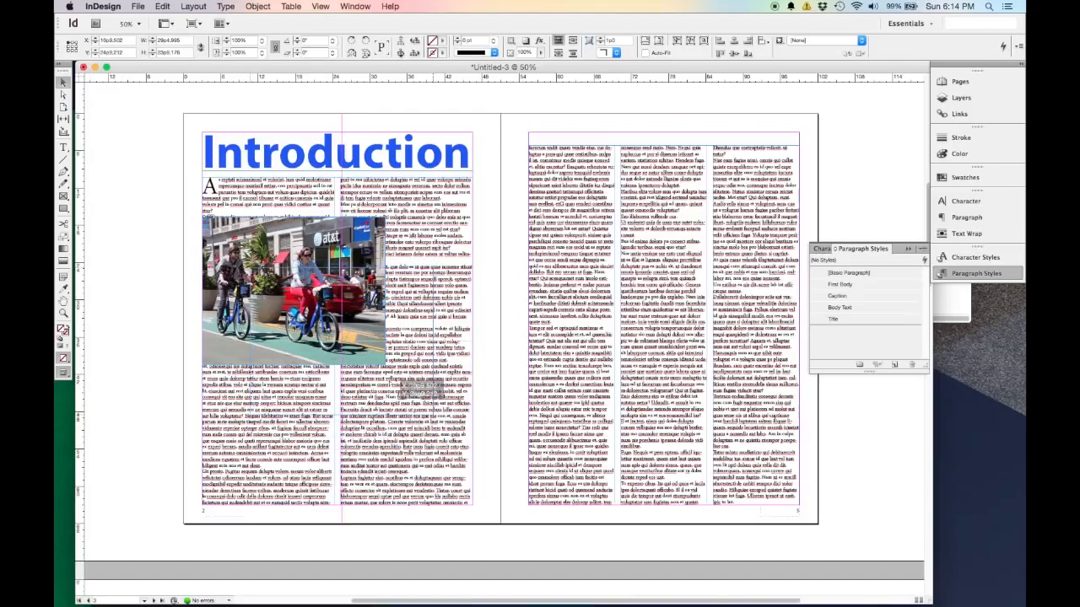
left_click_drag(389, 391, 390, 391)
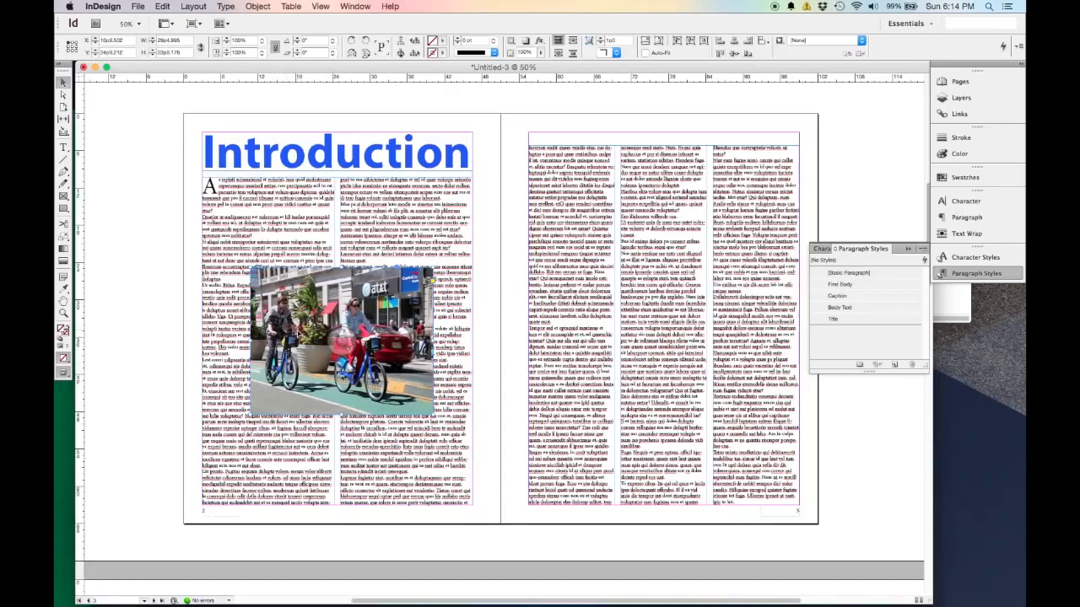
left_click(148, 253)
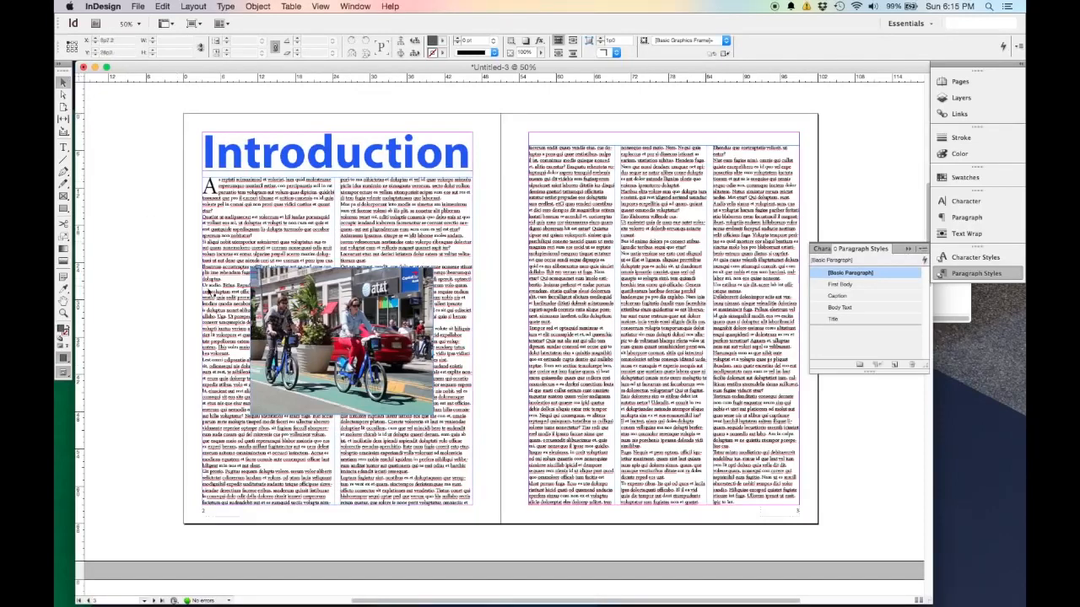
Step: Wrap the body text around the bounding box of the bike photo and deselect it
left_click(411, 291)
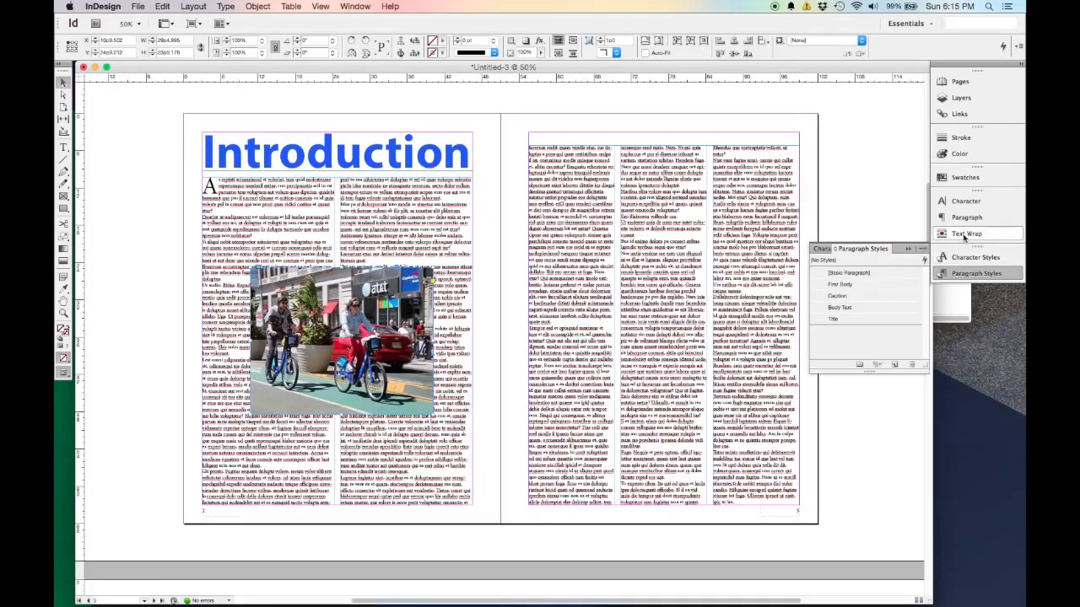
left_click(366, 7)
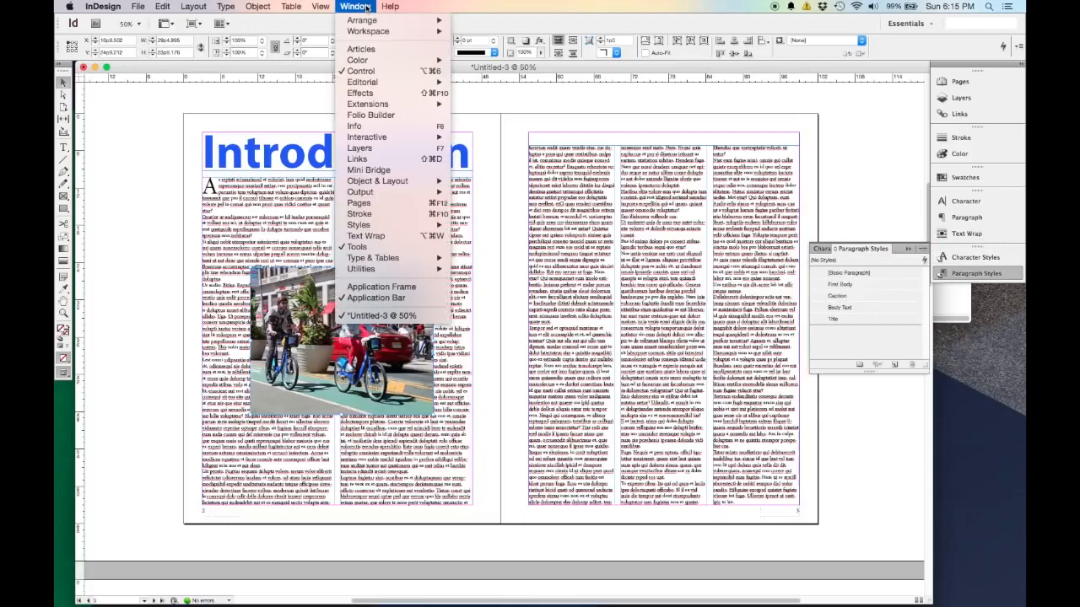
mouse_move(404, 264)
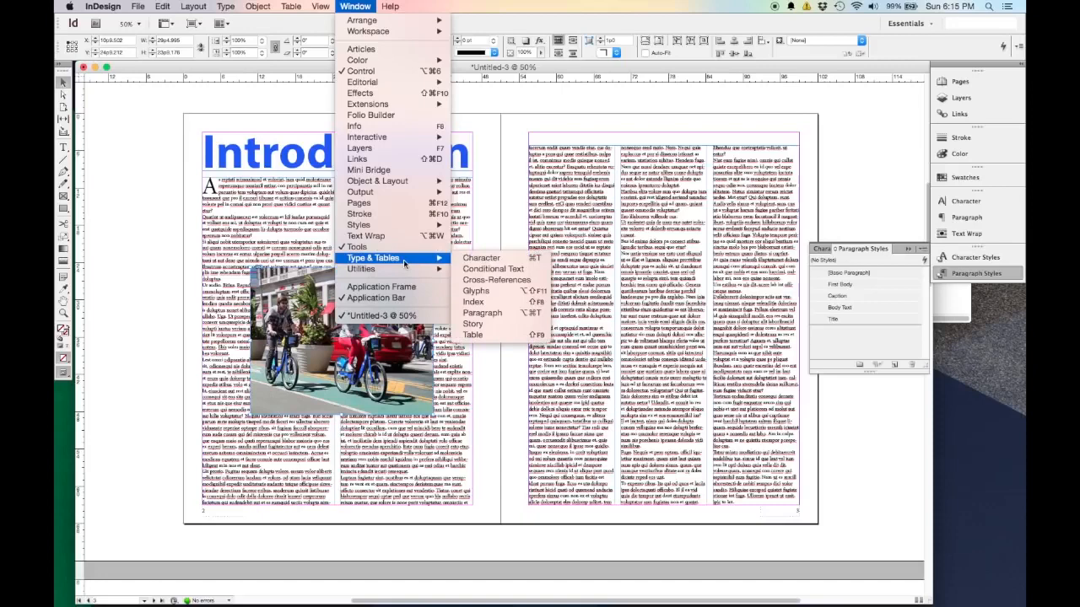
left_click(970, 246)
left_click(948, 235)
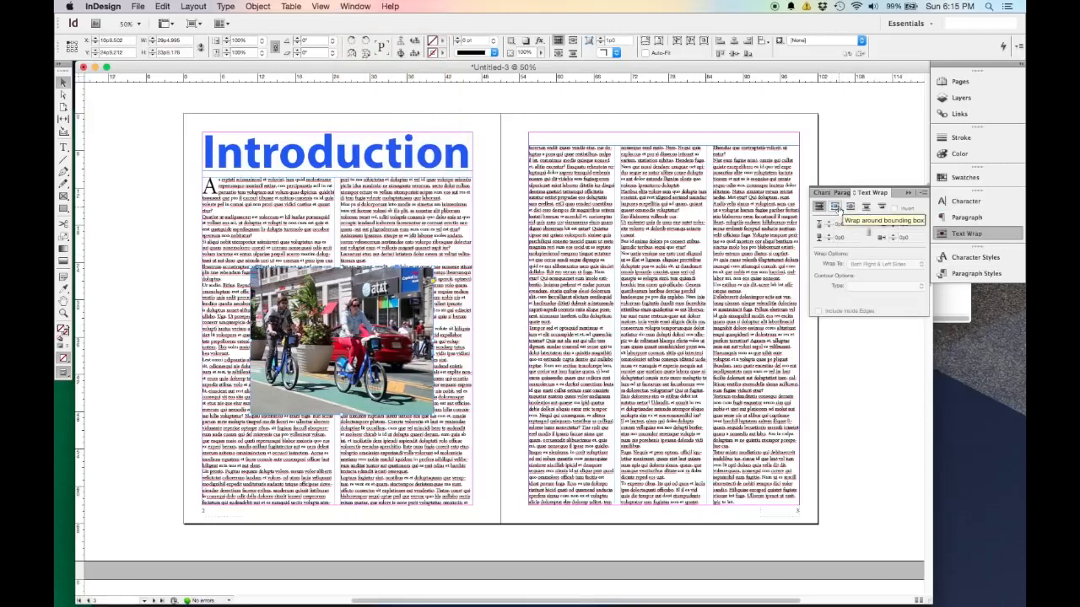
left_click(835, 206)
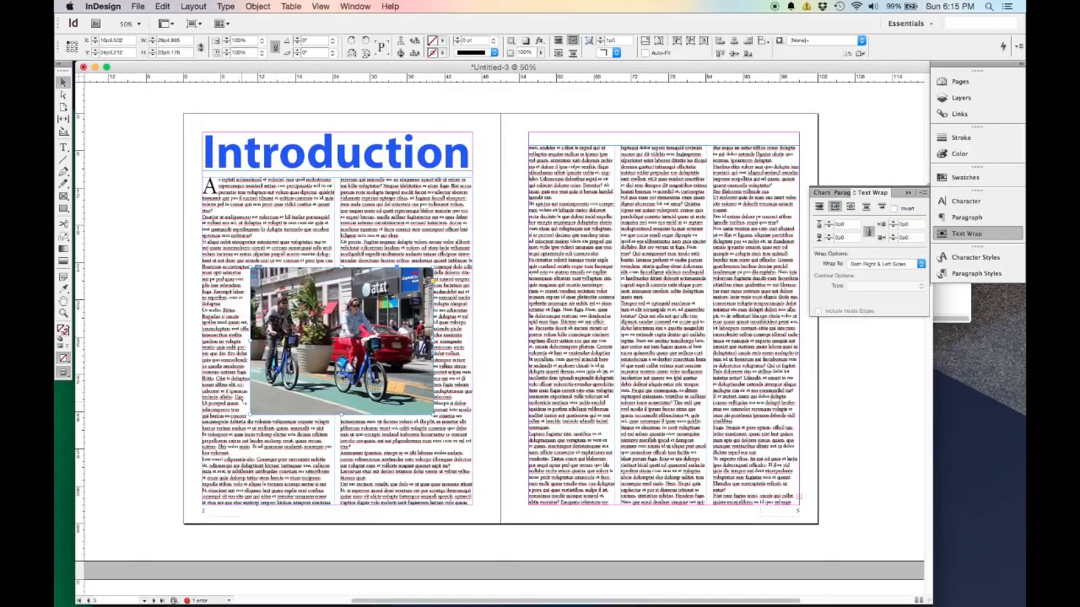
left_click(477, 348)
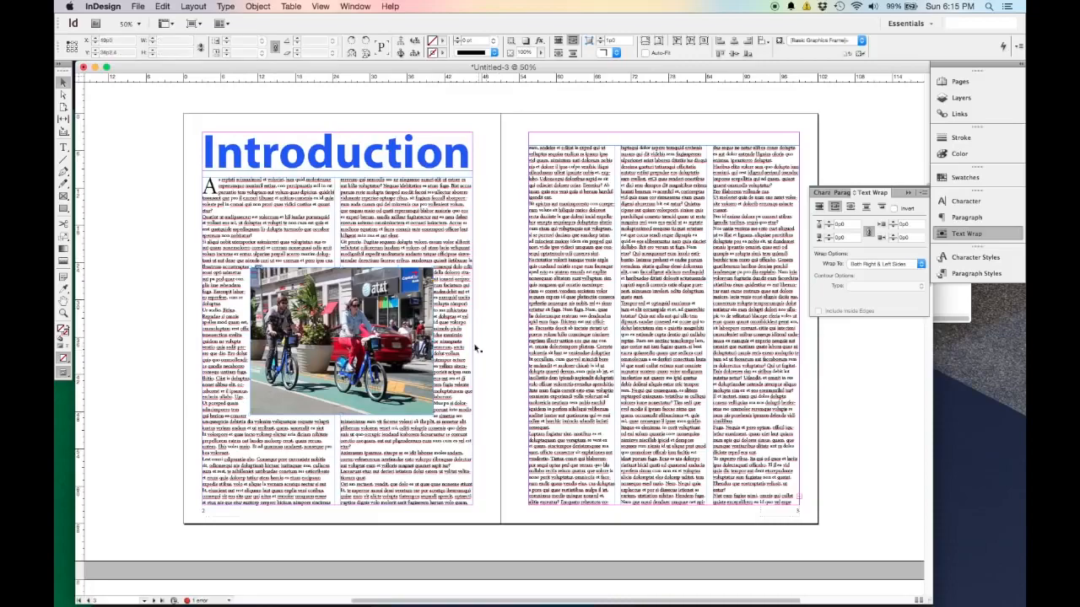
Step: Set the bike photo's text wrap offset to 0p8 on all four sides and deselect it
key("super+equal")
key("super+equal")
key("super+equal")
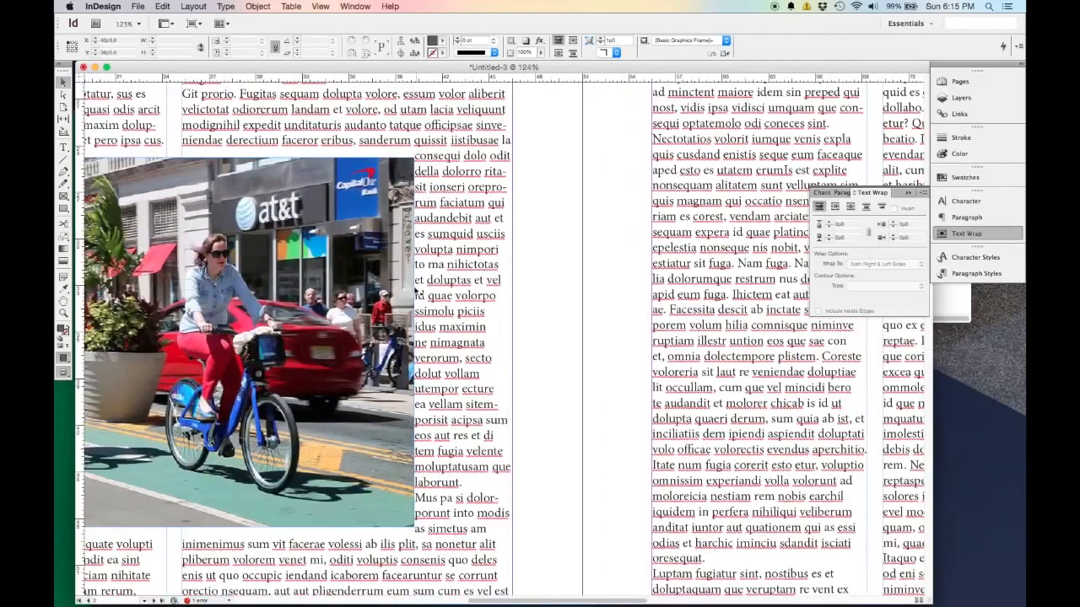
left_click_drag(338, 327, 514, 309)
key("super+minus")
left_click(467, 288)
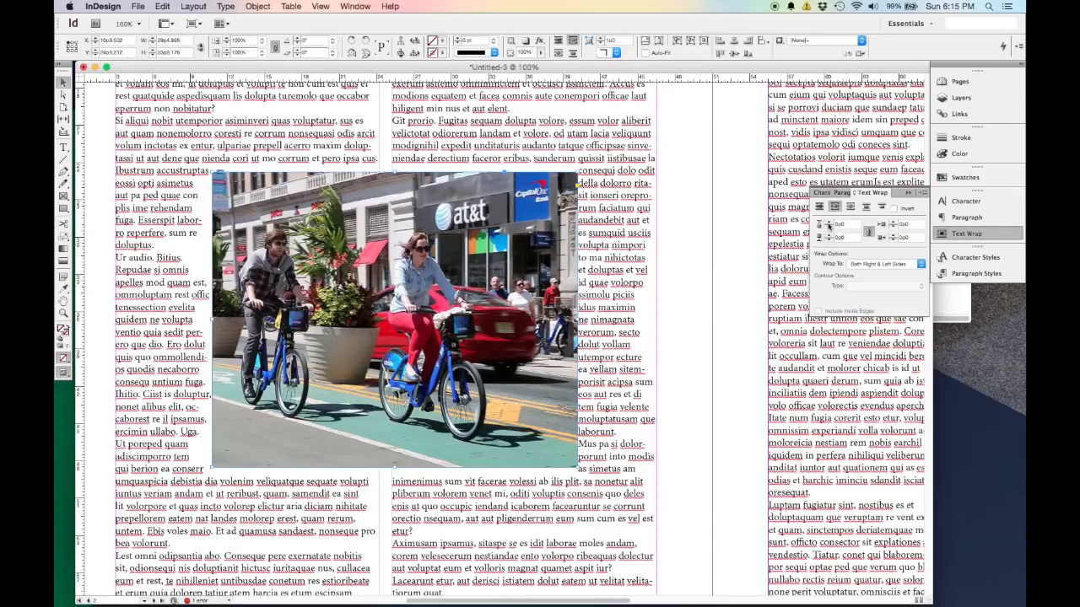
left_click(829, 224)
left_click(828, 223)
left_click(829, 224)
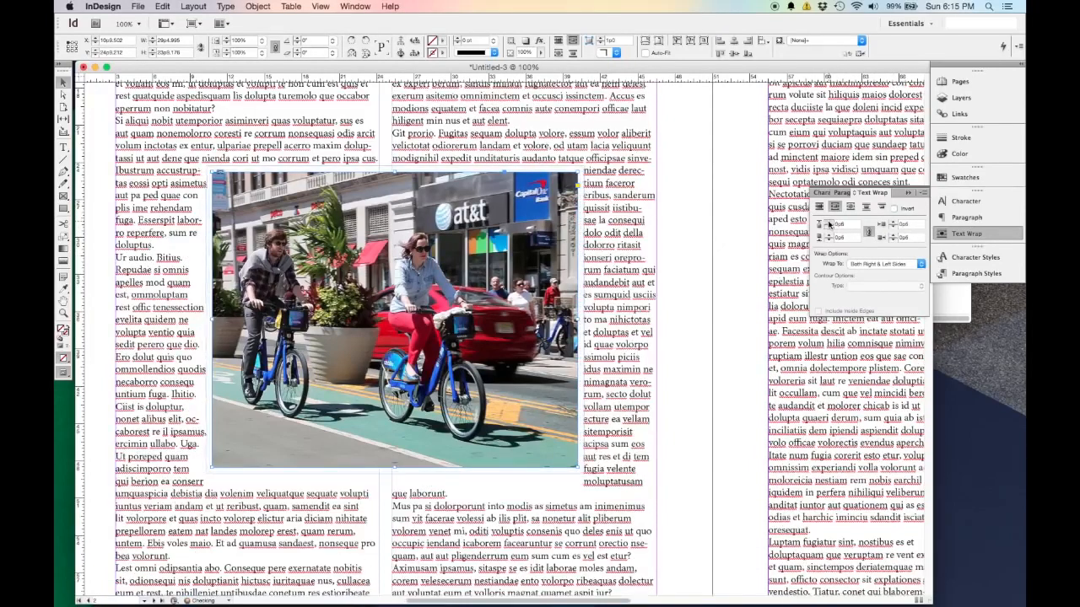
left_click(828, 224)
left_click(829, 224)
left_click(829, 223)
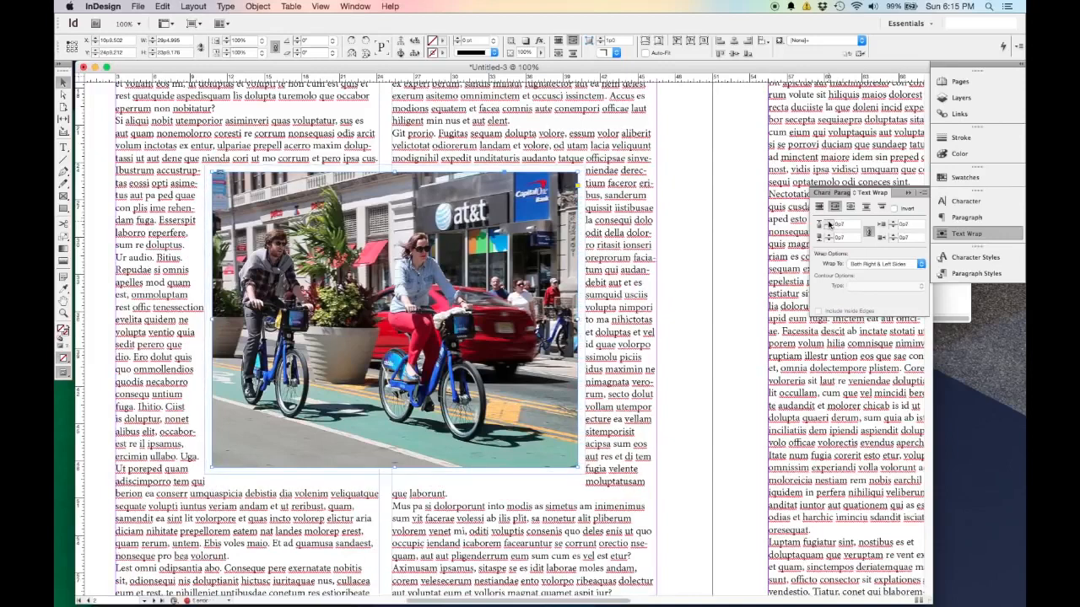
left_click(829, 223)
left_click(697, 305)
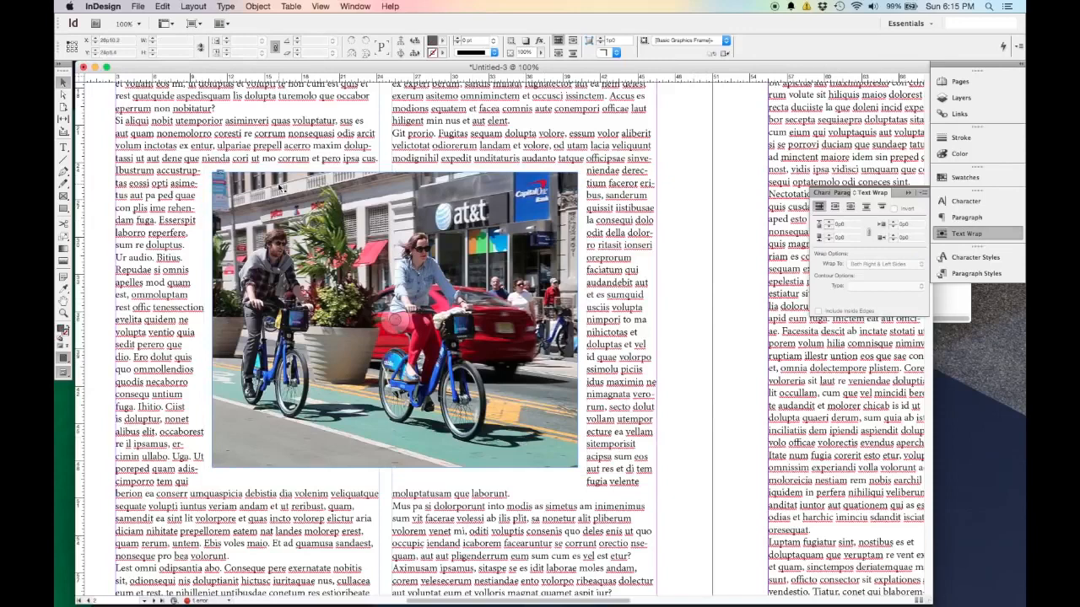
Step: Raise the bike photo's text wrap offset by one more increment on all sides and deselect it
left_click(346, 313)
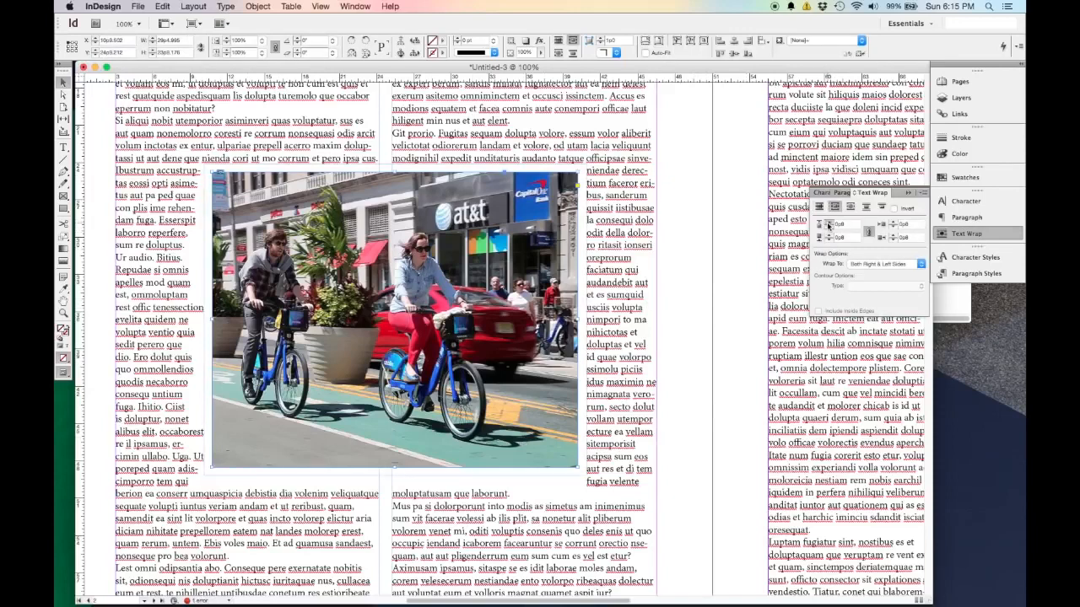
left_click(829, 224)
left_click(667, 282)
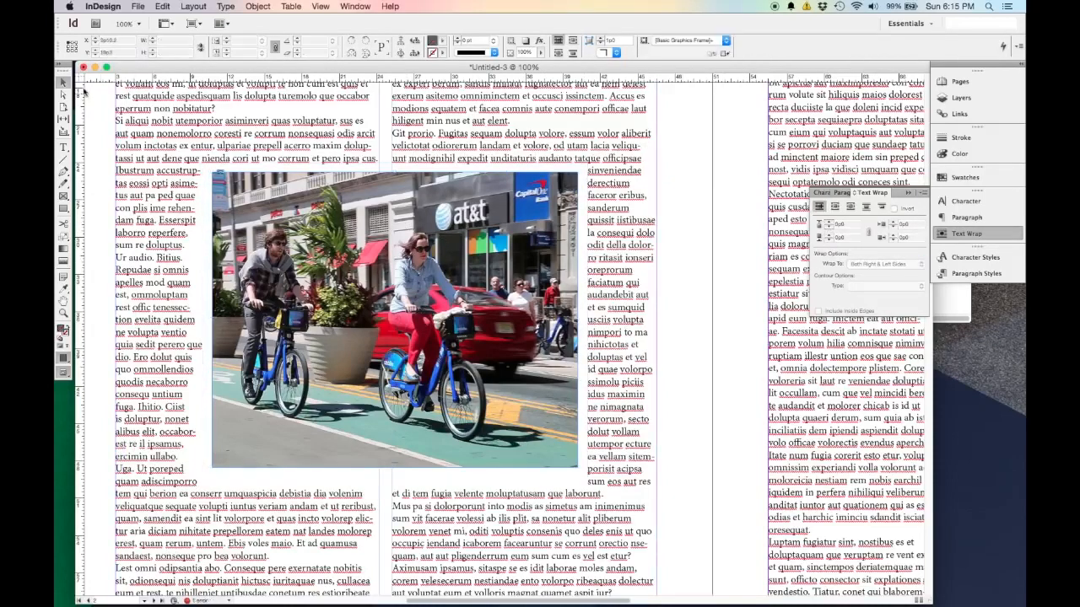
key("super+minus")
key("super+minus")
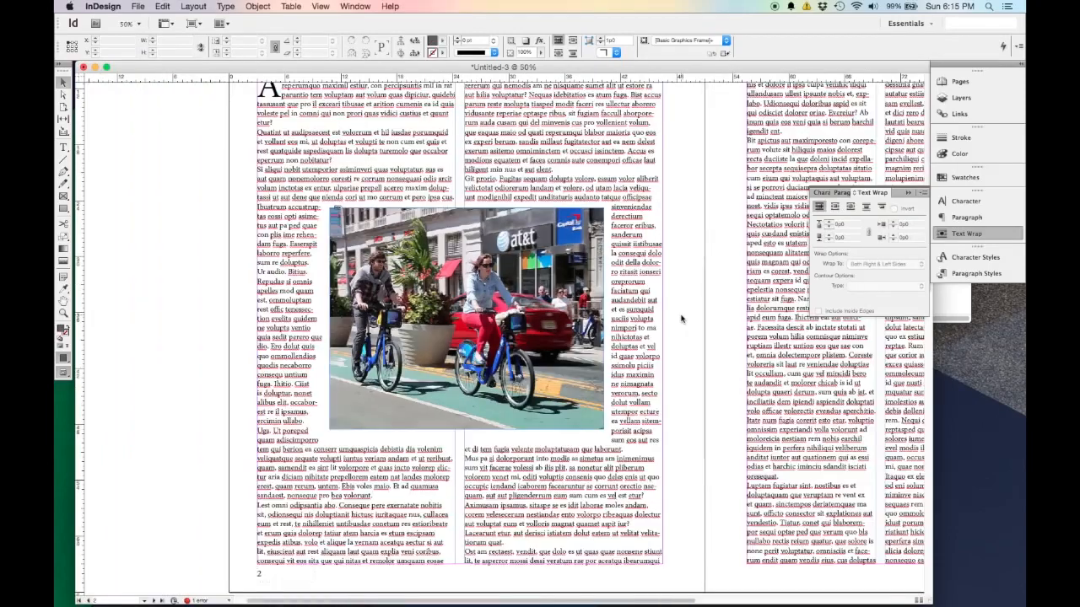
Step: Extend the page 3 three-column text frame up to the top margin and deselect it
scroll(684, 317, "right", 5)
scroll(683, 317, "up", 2)
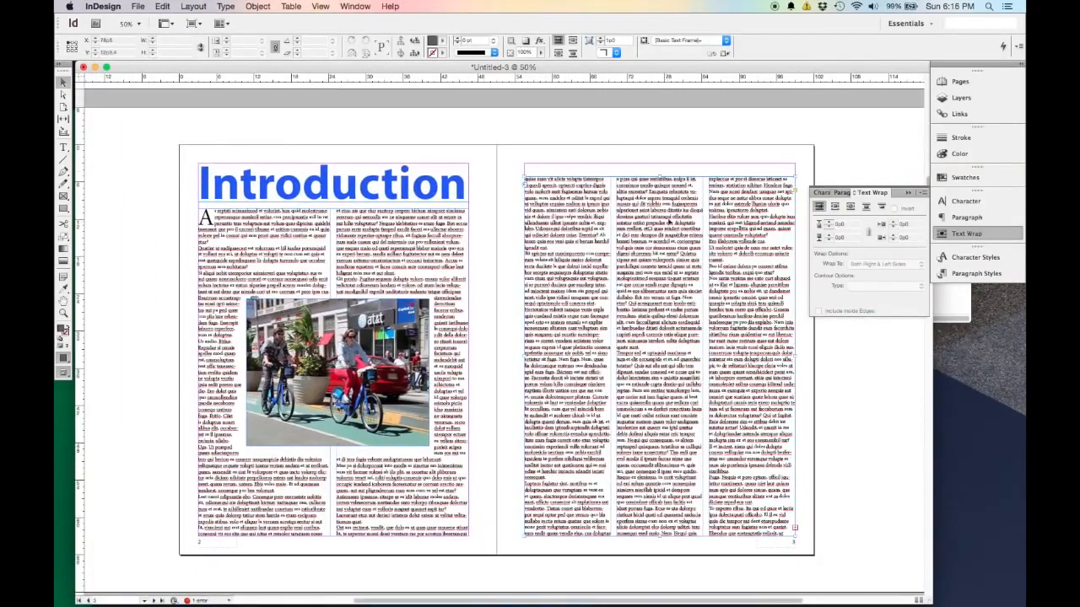
left_click(672, 199)
left_click_drag(659, 178, 659, 163)
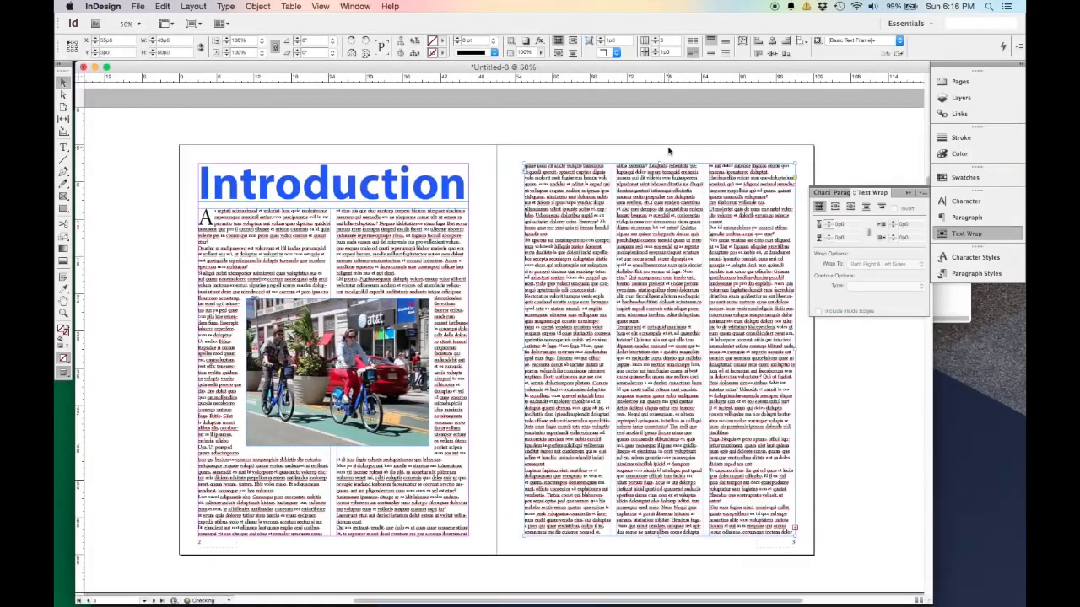
left_click(819, 475)
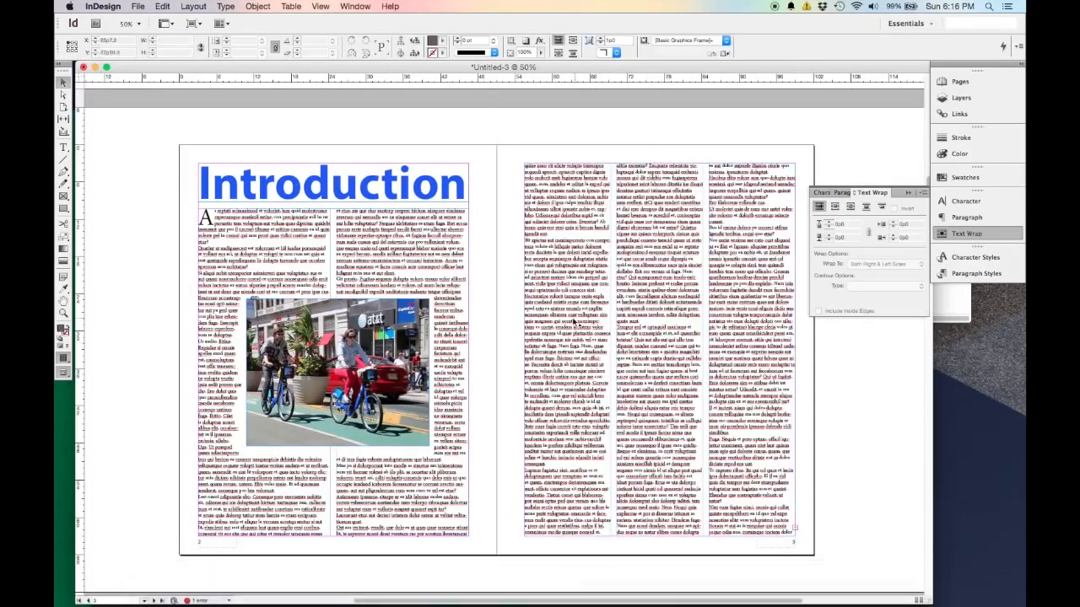
Step: Place Cruiser Rider.png over the text on page 3, spanning the full width of the three columns
key("super+d")
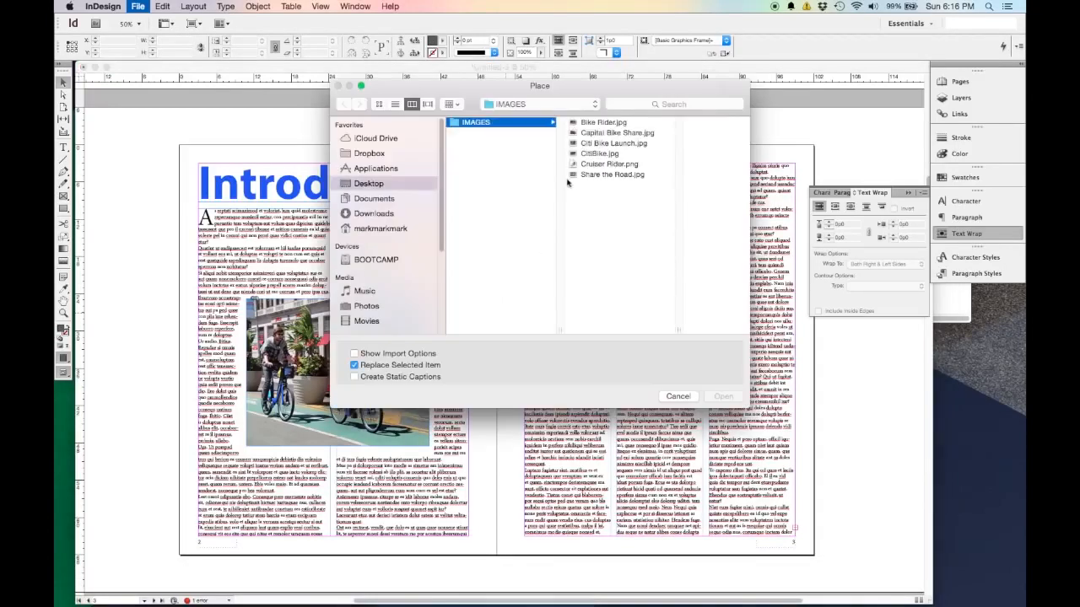
left_click(609, 163)
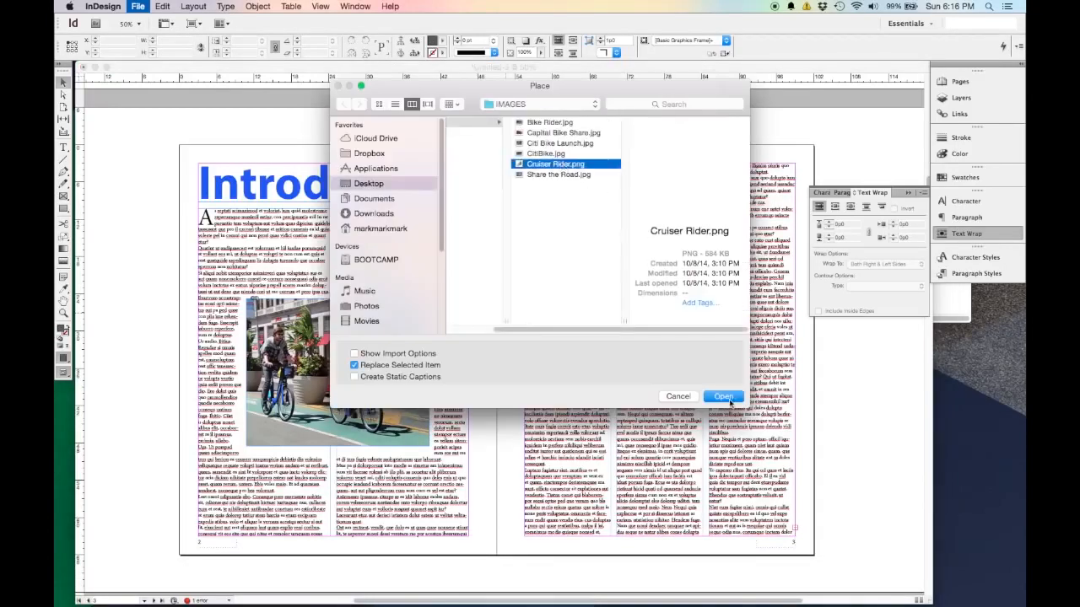
left_click(736, 398)
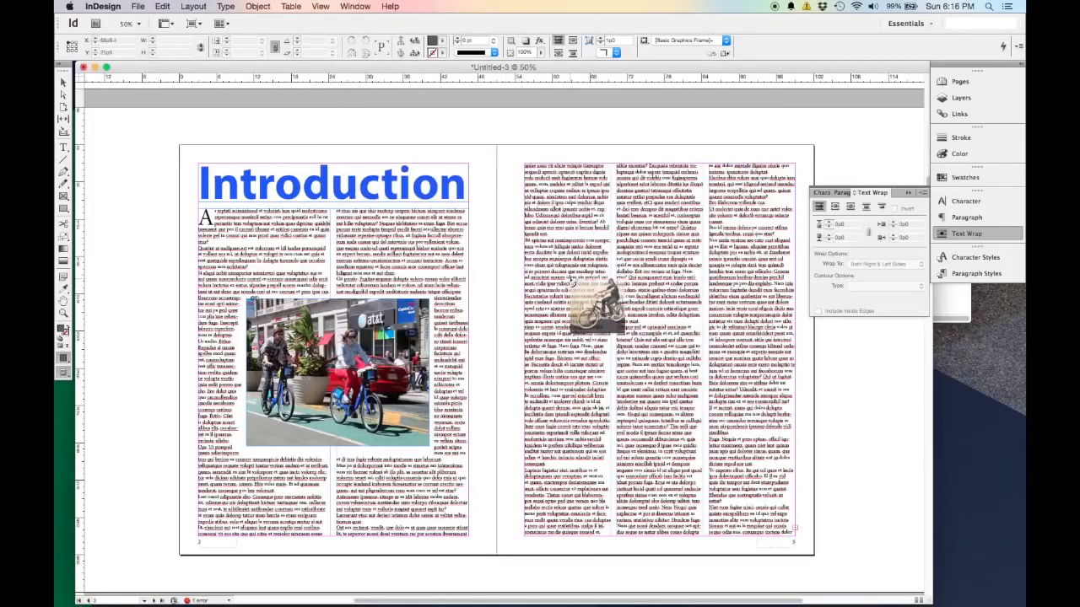
left_click_drag(525, 257, 795, 488)
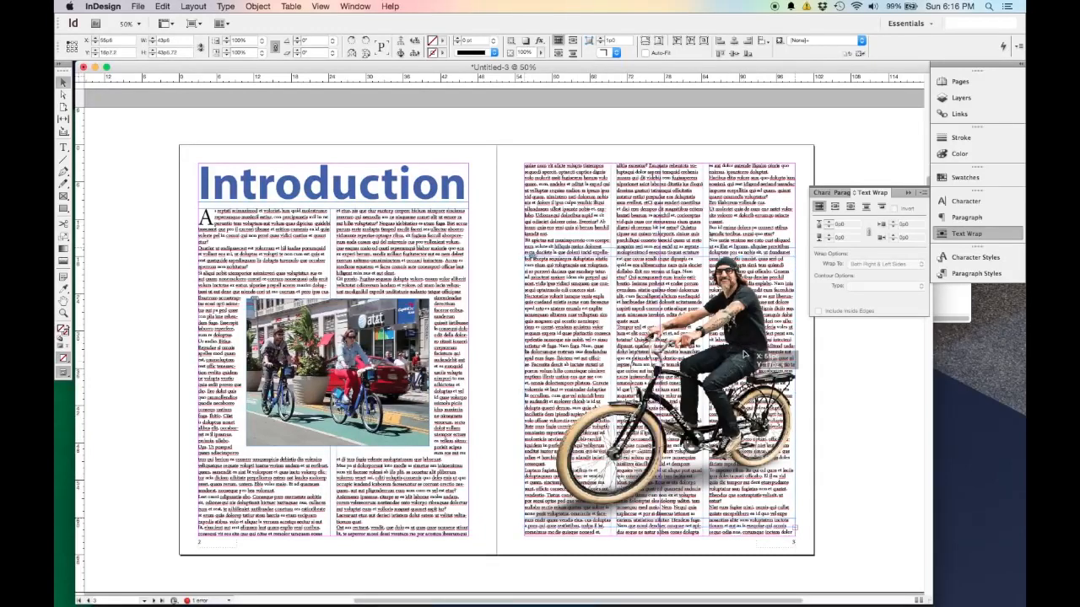
Step: Nudge the cruiser image up, crop the empty left side of its frame, recentre it across the columns, and deselect it
left_click_drag(715, 253, 715, 240)
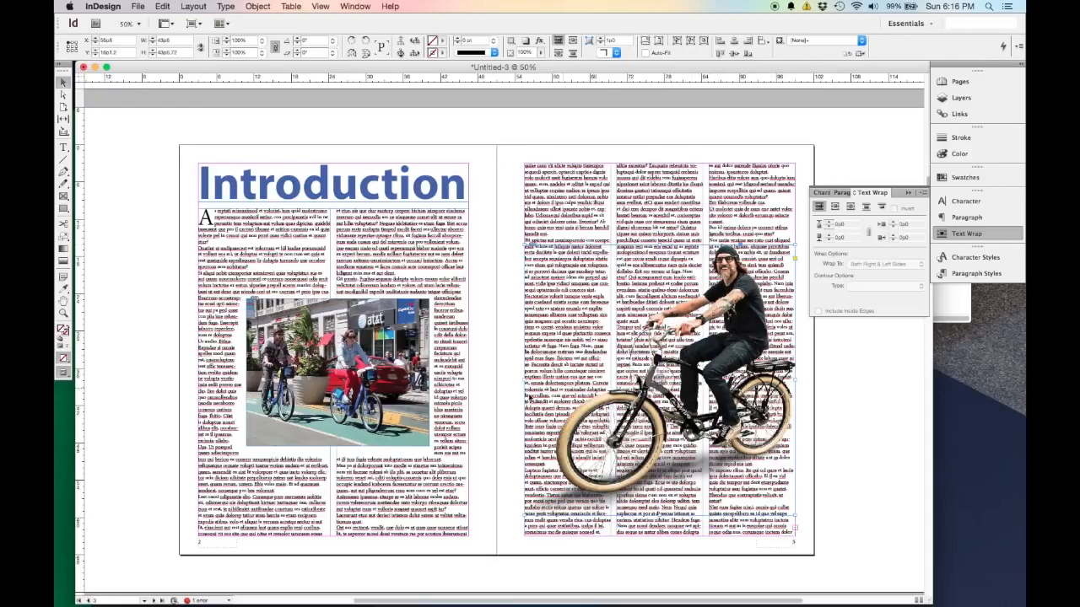
left_click_drag(525, 381, 545, 382)
left_click_drag(710, 372, 698, 375)
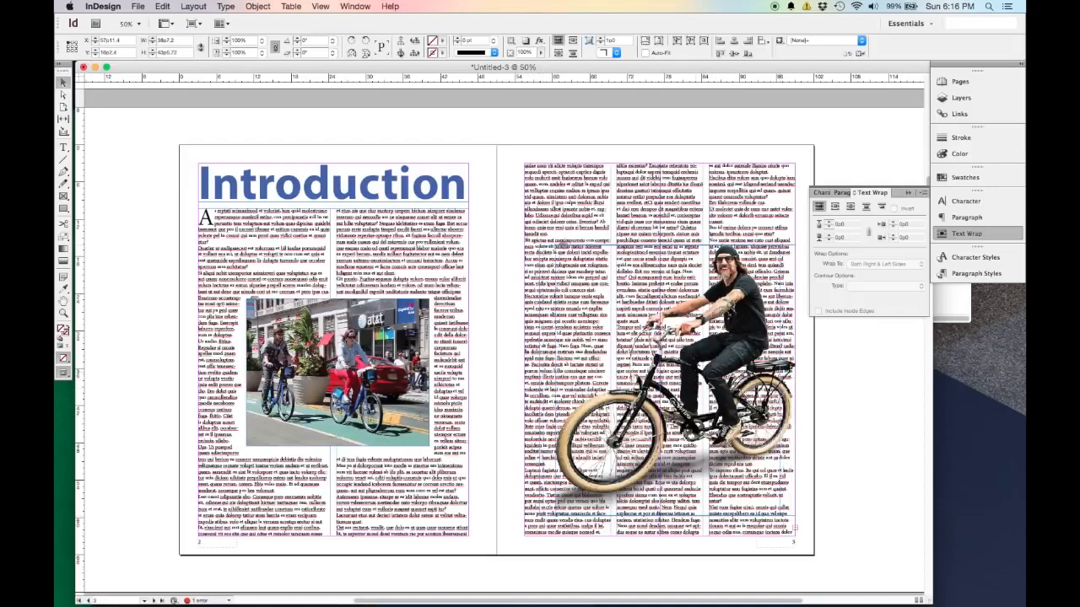
left_click(838, 426)
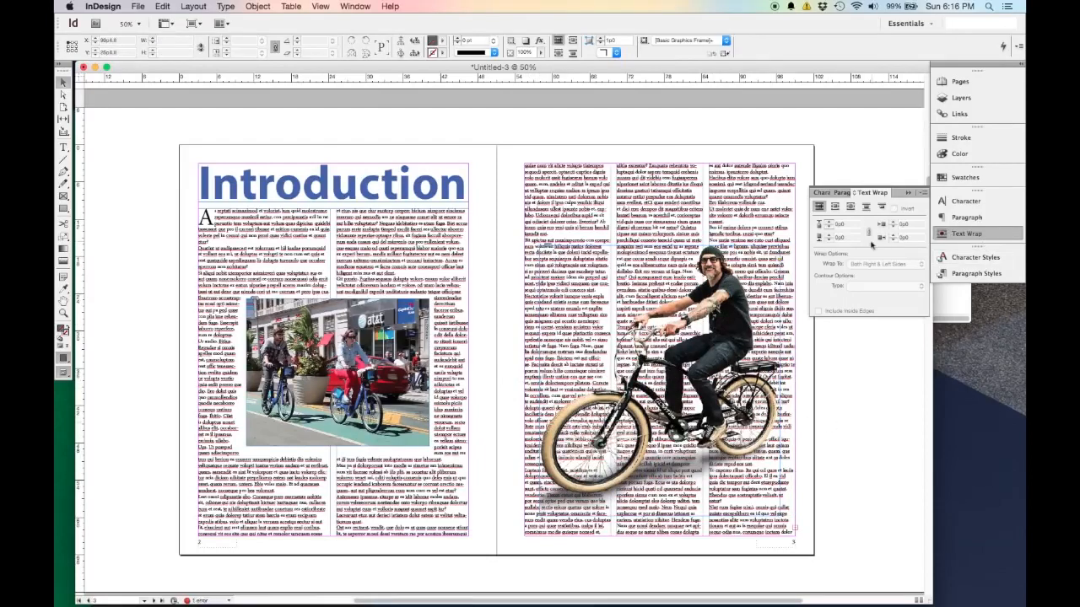
Step: Try wrapping the page 3 text around the cruiser image's bounding box, comparing it with no text wrap
left_click(835, 207)
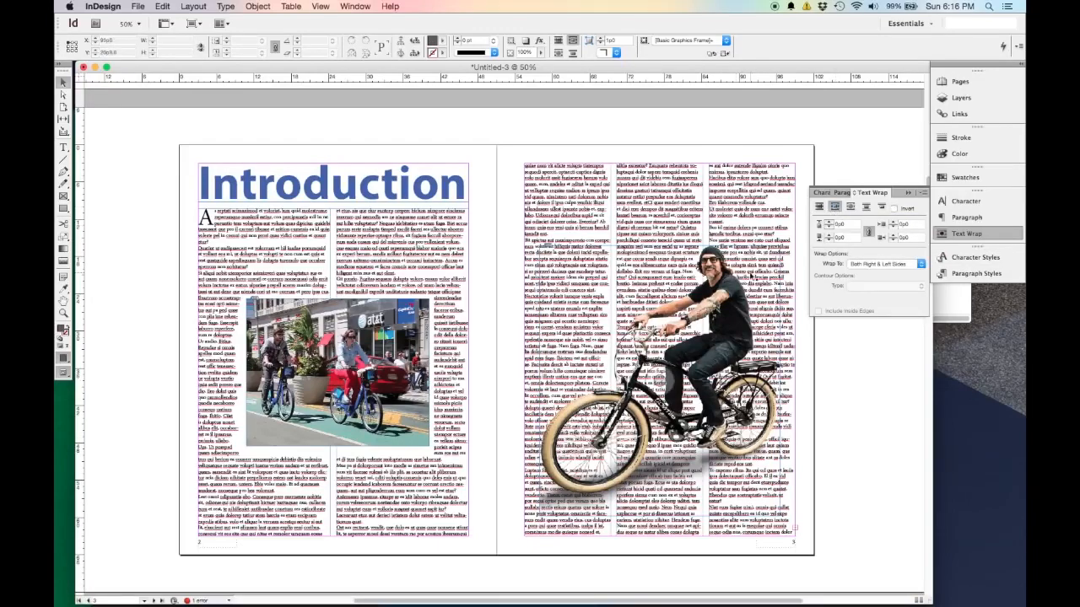
left_click(710, 298)
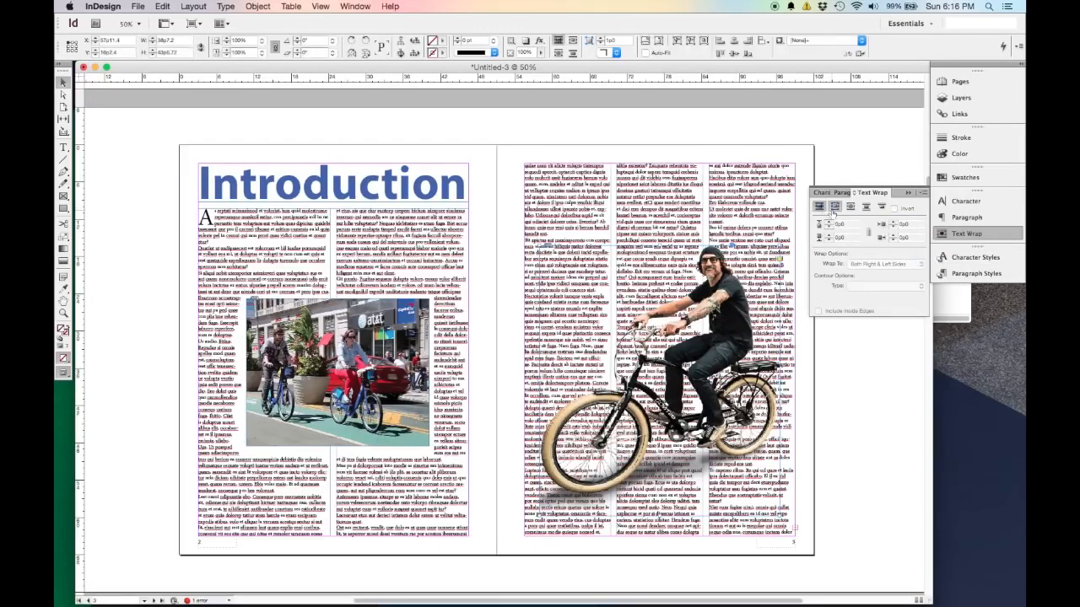
left_click(834, 207)
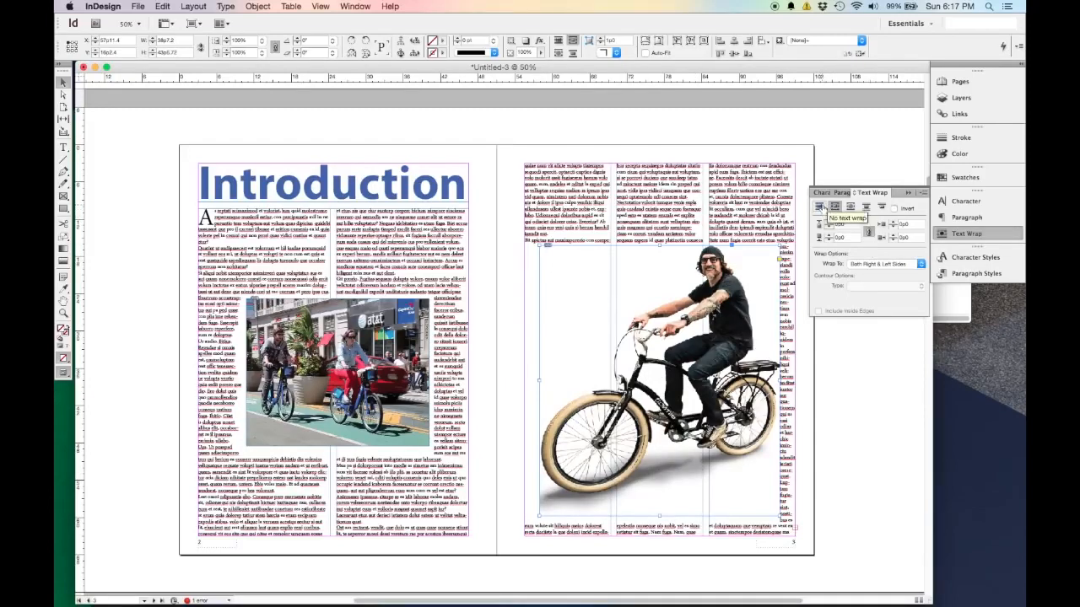
left_click(820, 208)
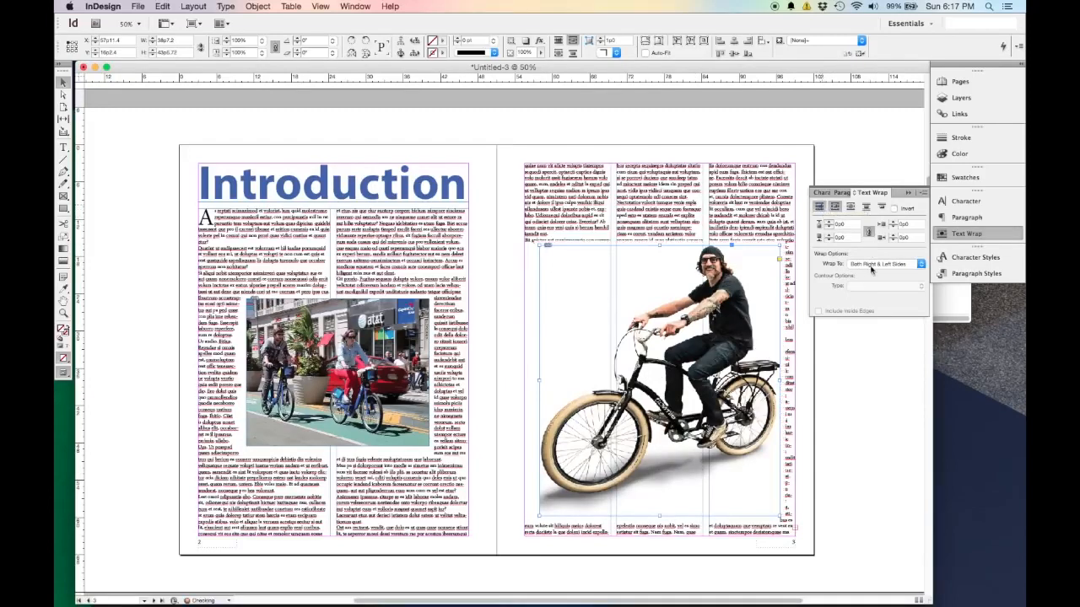
left_click(836, 207)
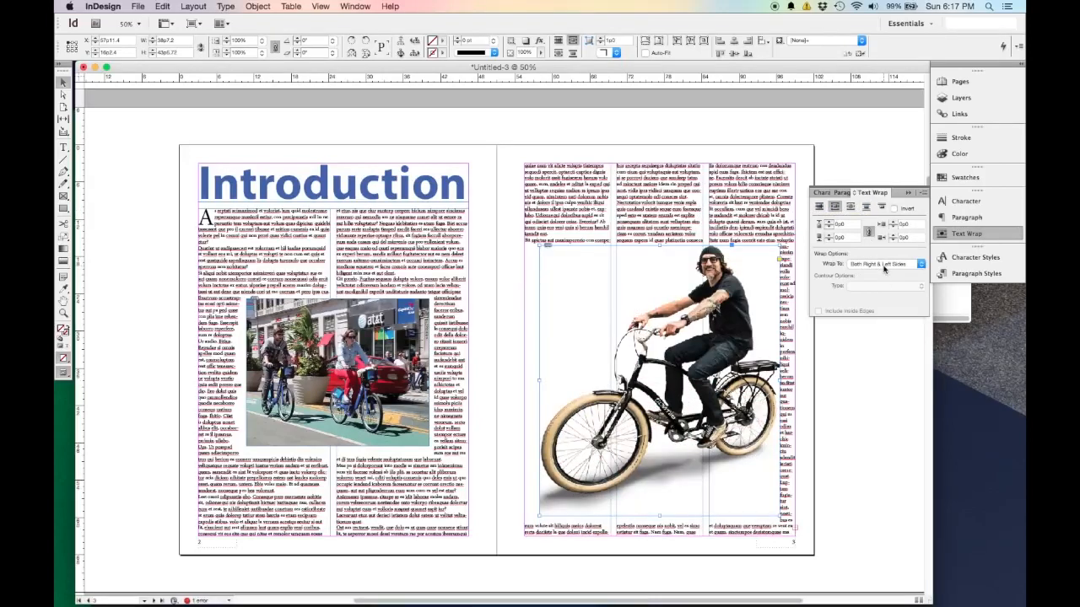
Step: Review the extended text wrap options and the available Wrap To sides for the cruiser image
left_click(923, 193)
left_click(916, 197)
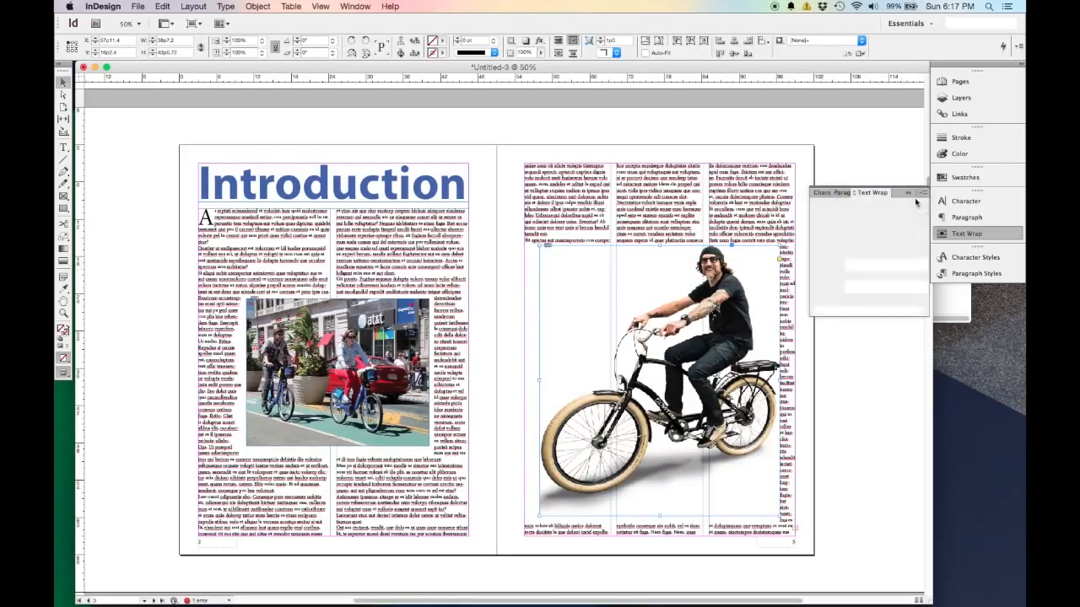
left_click(923, 195)
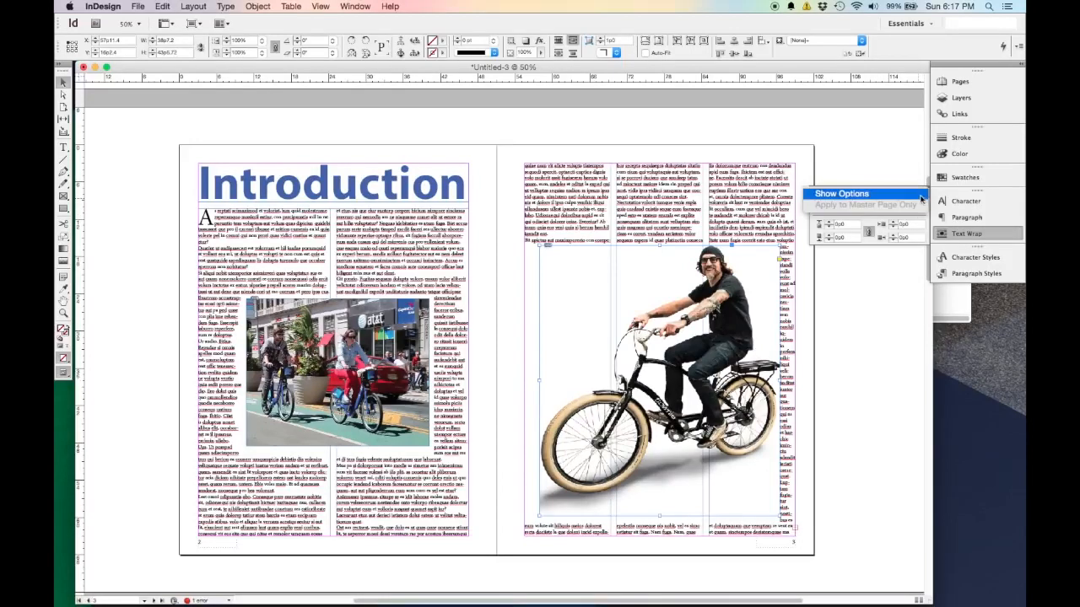
left_click(920, 197)
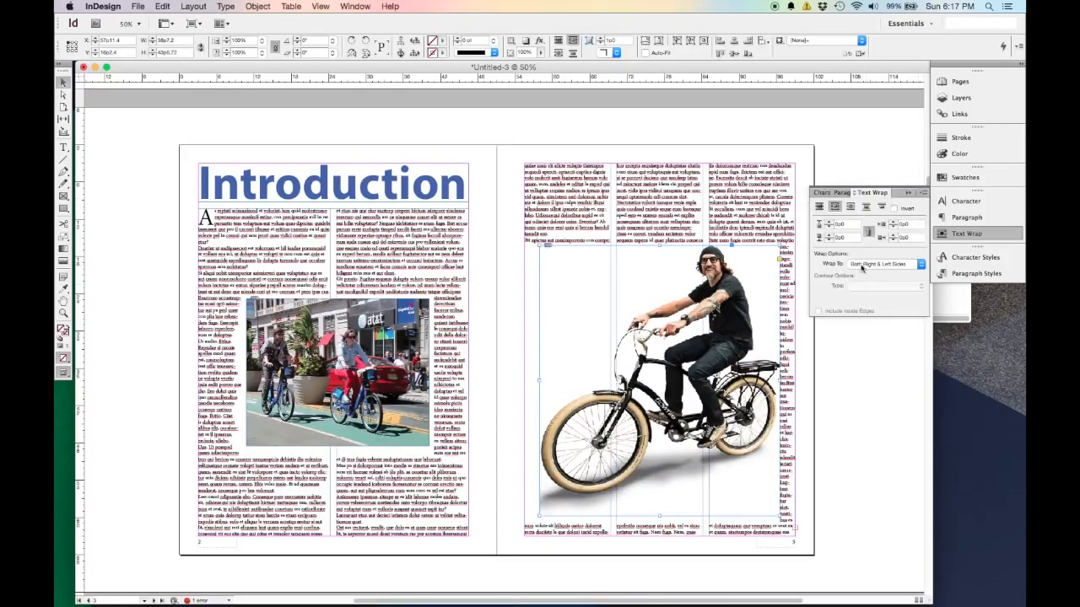
left_click(864, 267)
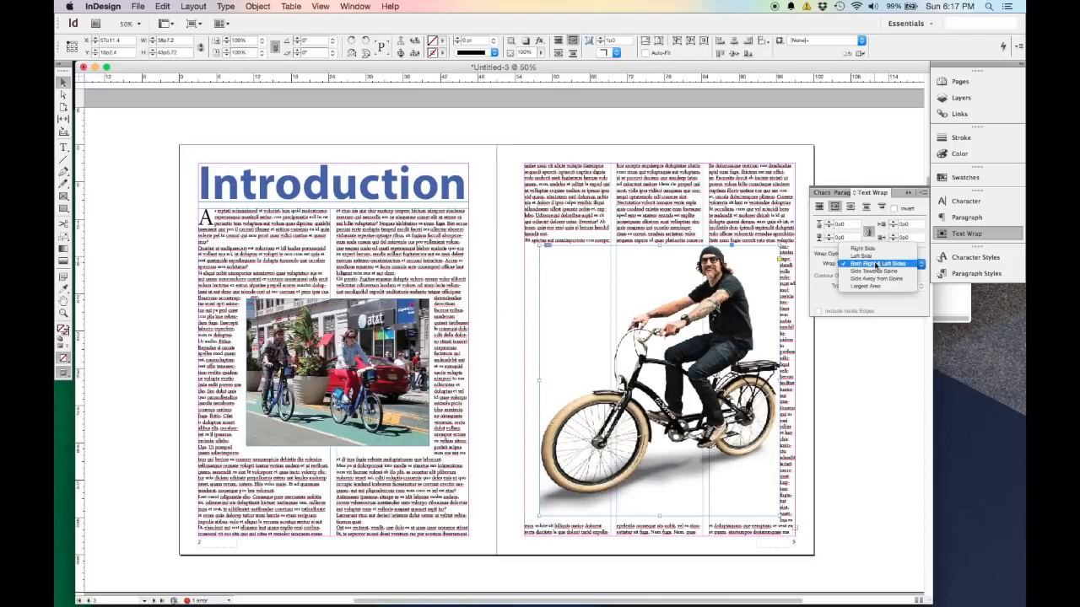
left_click(885, 312)
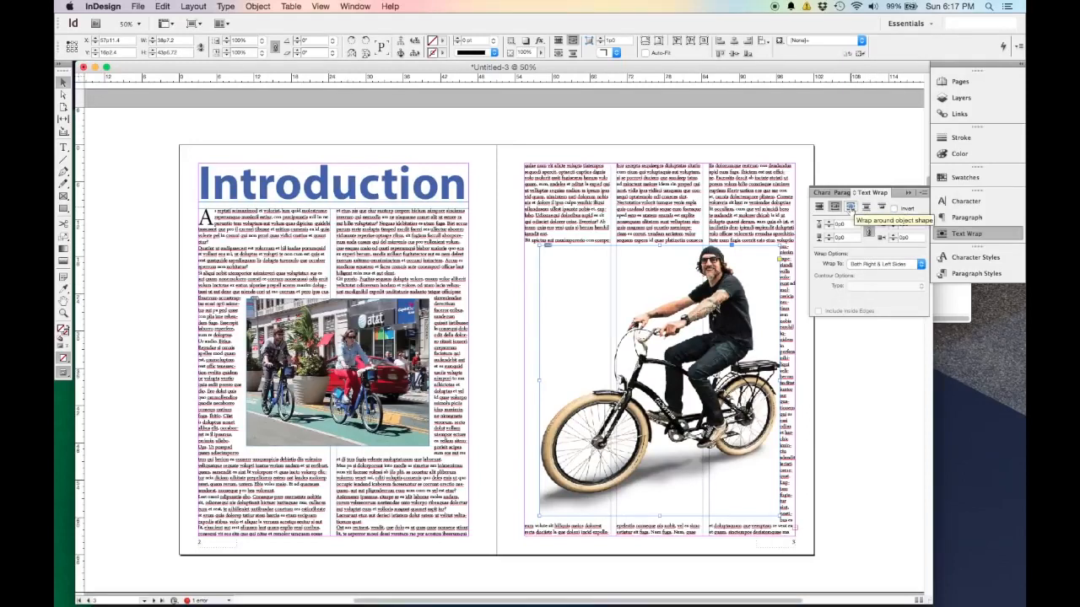
Step: Wrap the page 3 text around the cruiser image's object shape with Alpha Channel as the contour type
left_click(851, 207)
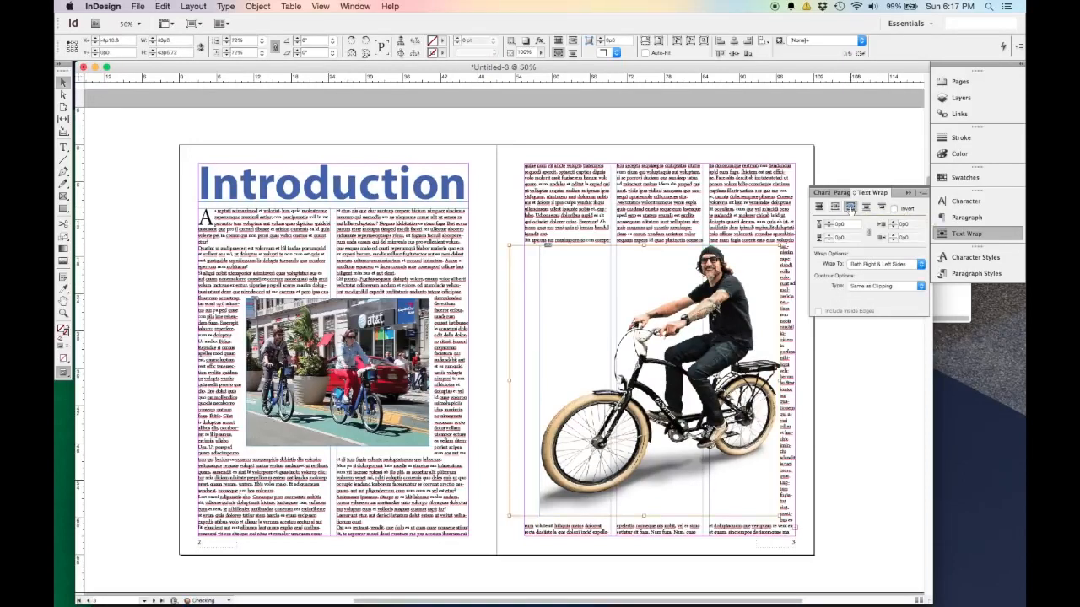
left_click(833, 444)
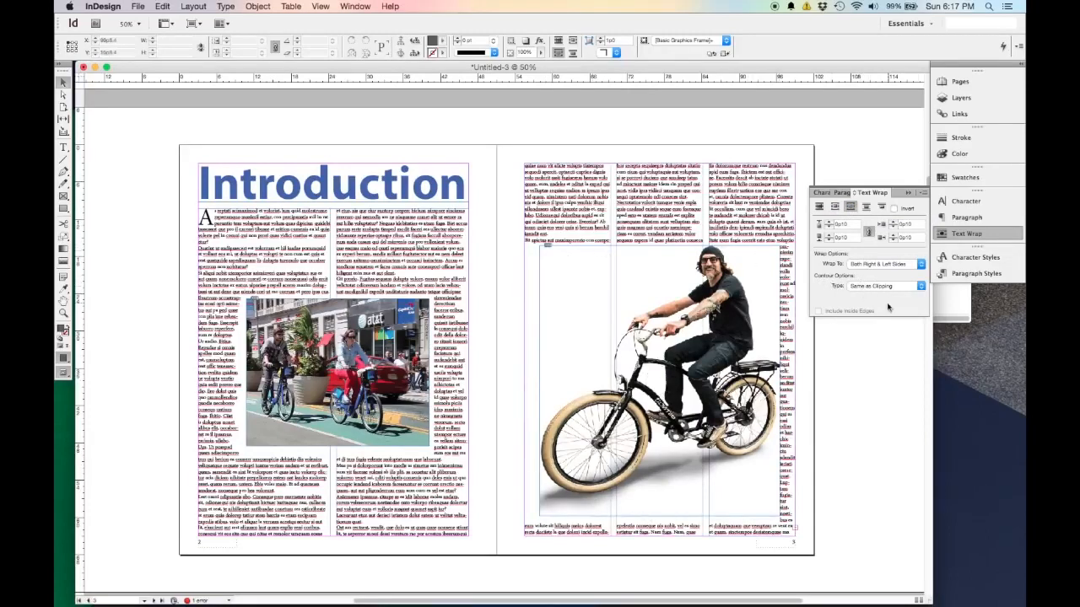
left_click(920, 286)
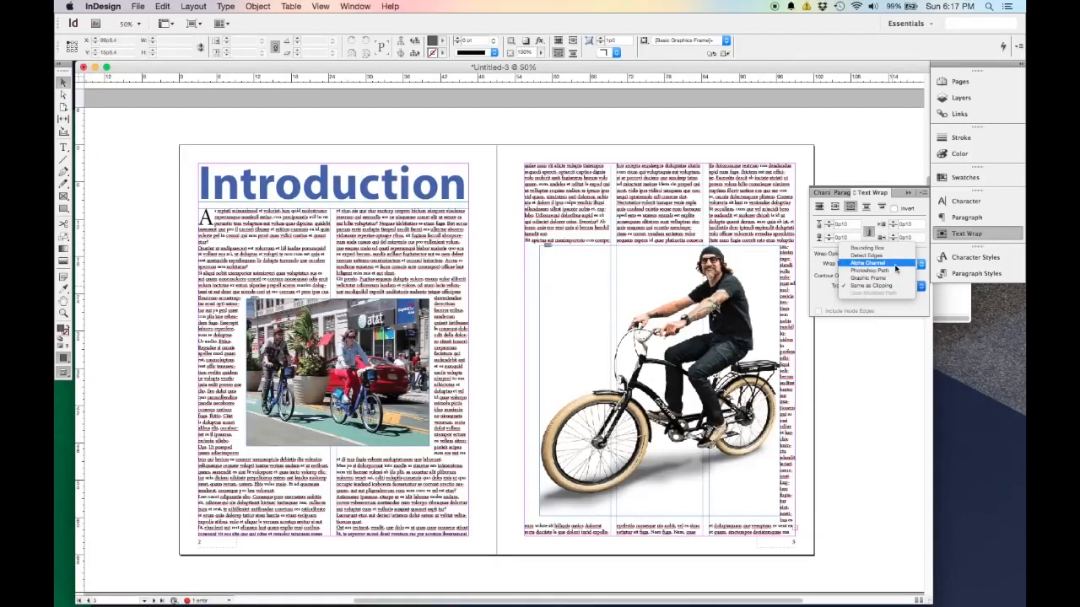
left_click(895, 264)
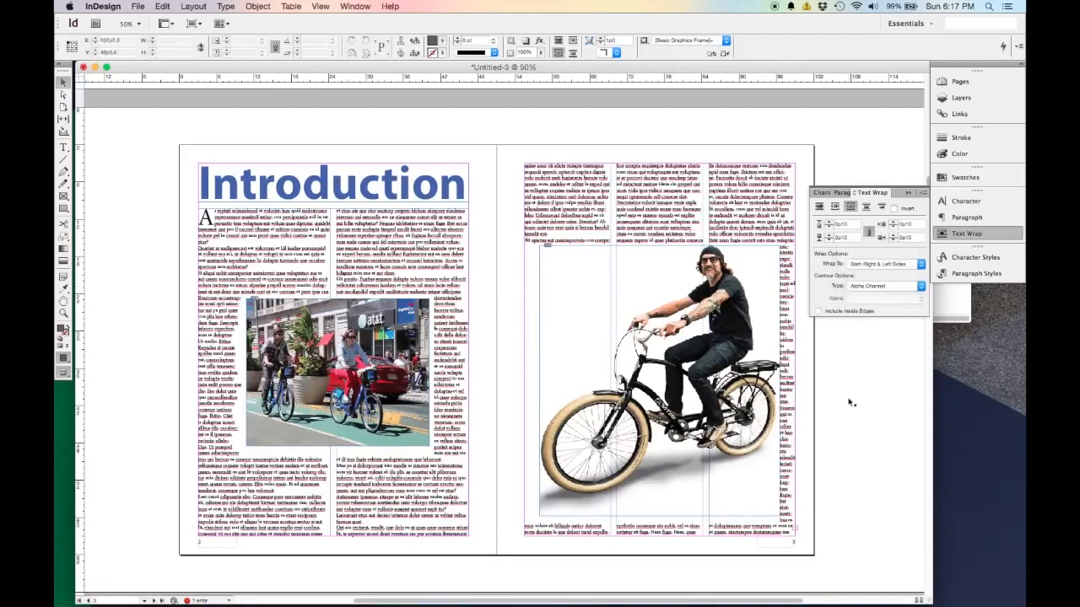
left_click(753, 266)
left_click(885, 286)
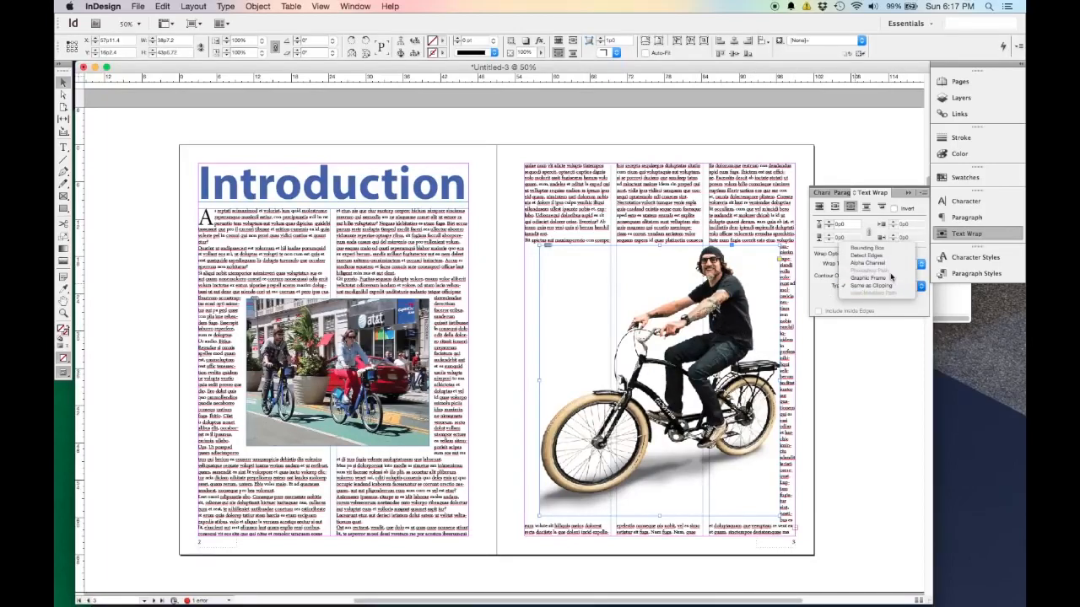
left_click(888, 264)
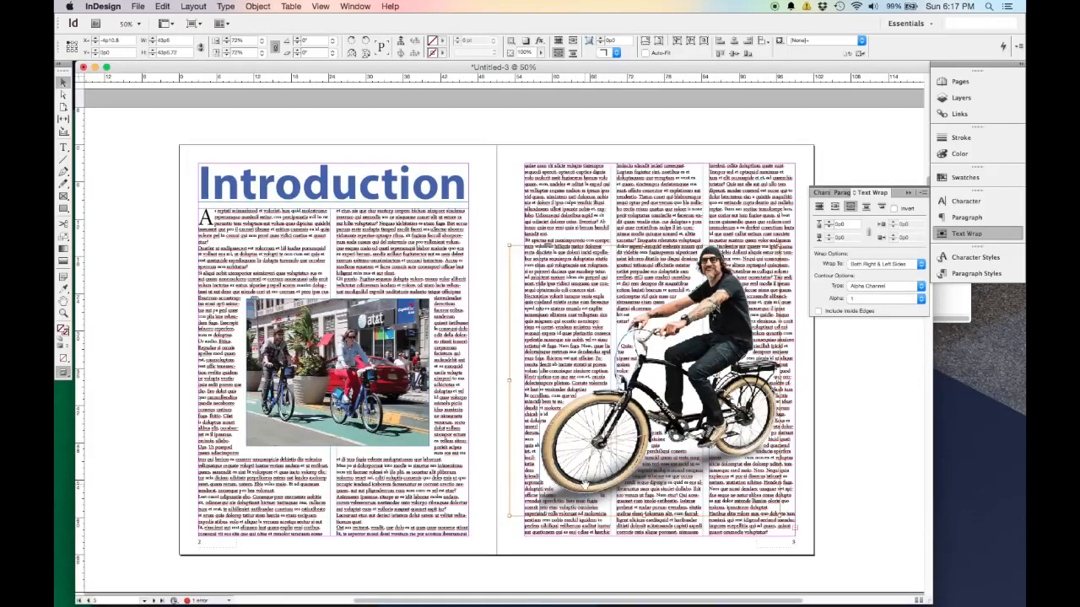
Step: Set the cruiser image's text wrap offset to 0p10, check the wrap around the rider and bike, and deselect the image
key("super+1")
key("super+equal")
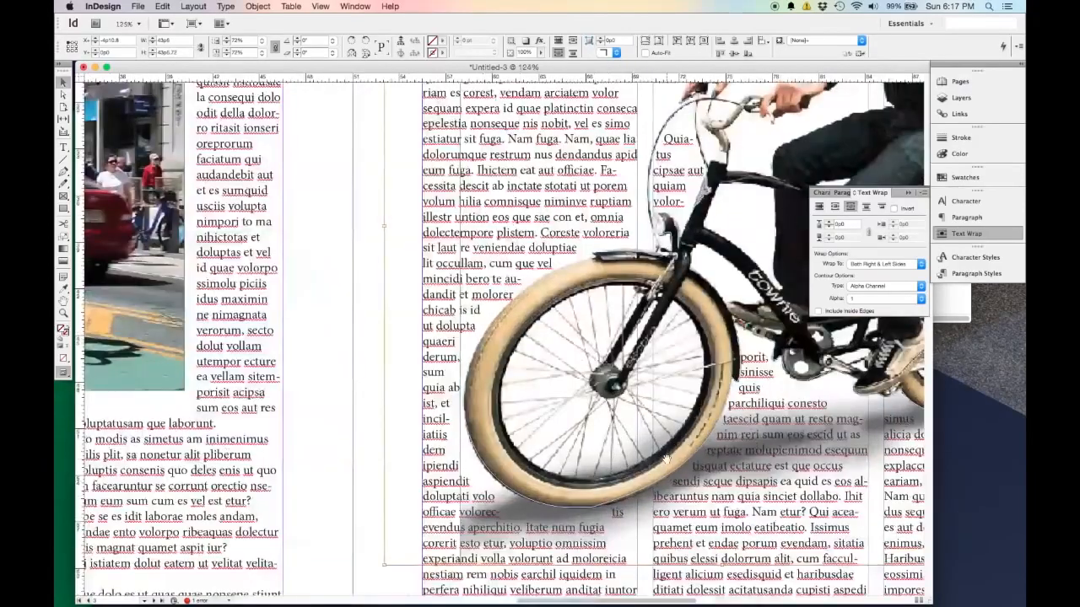
left_click(831, 223)
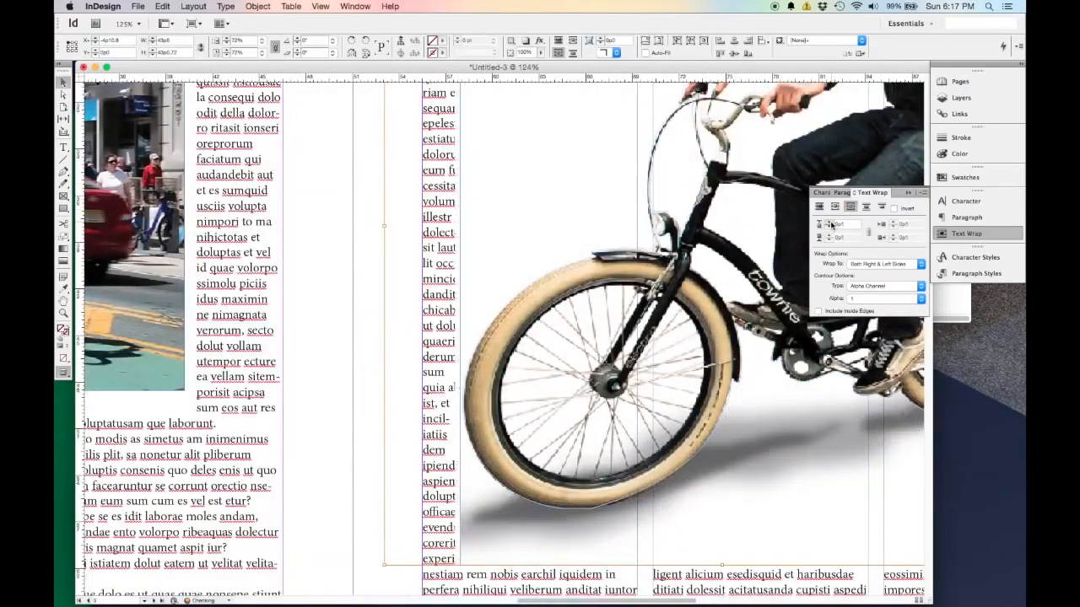
left_click(831, 224)
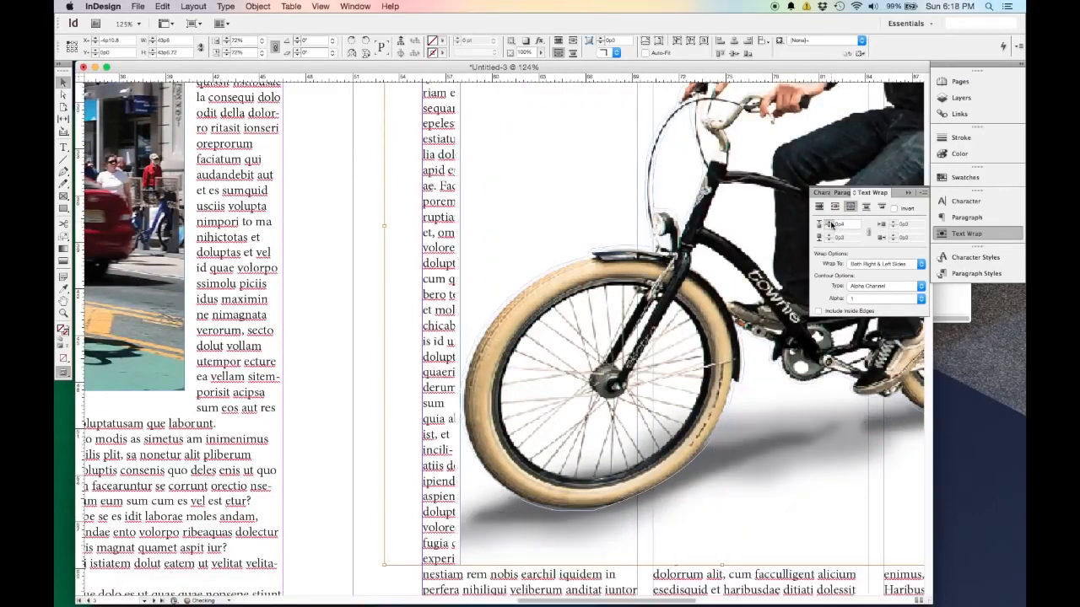
left_click(831, 223)
left_click(831, 224)
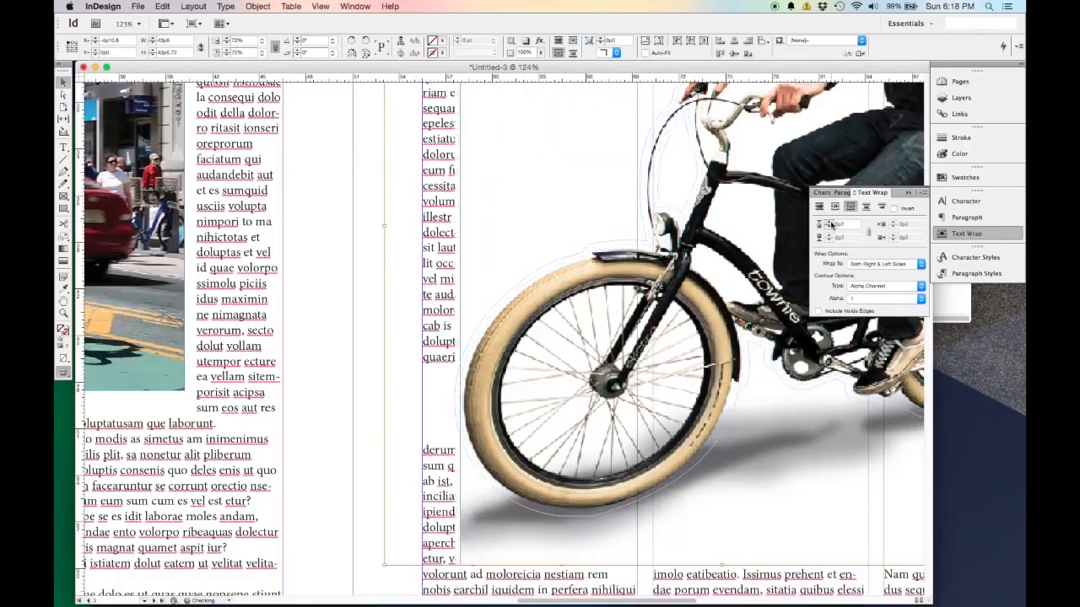
left_click(831, 224)
left_click(831, 223)
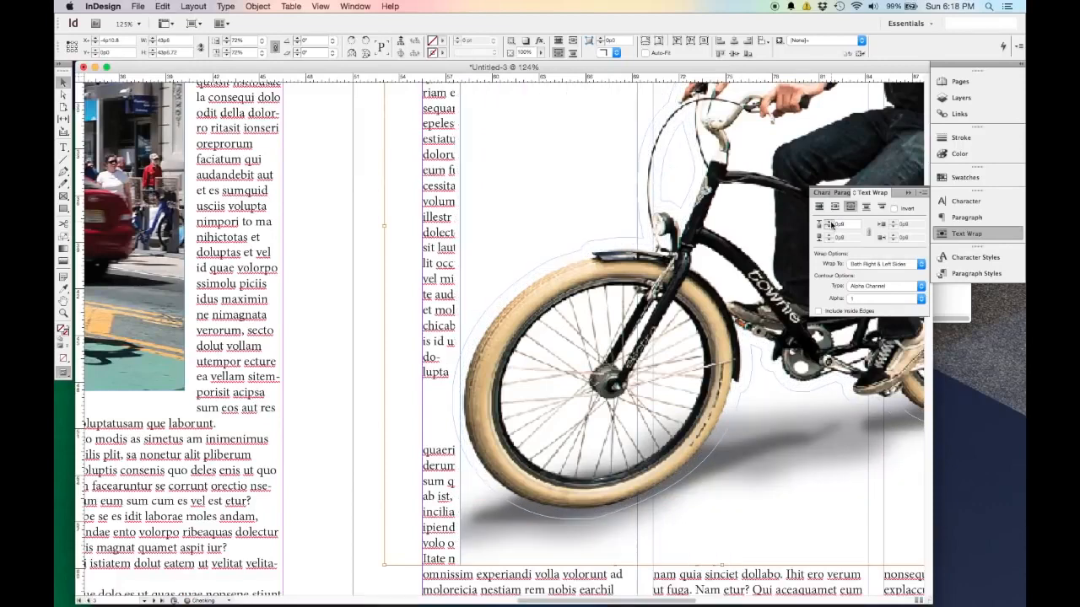
left_click(831, 224)
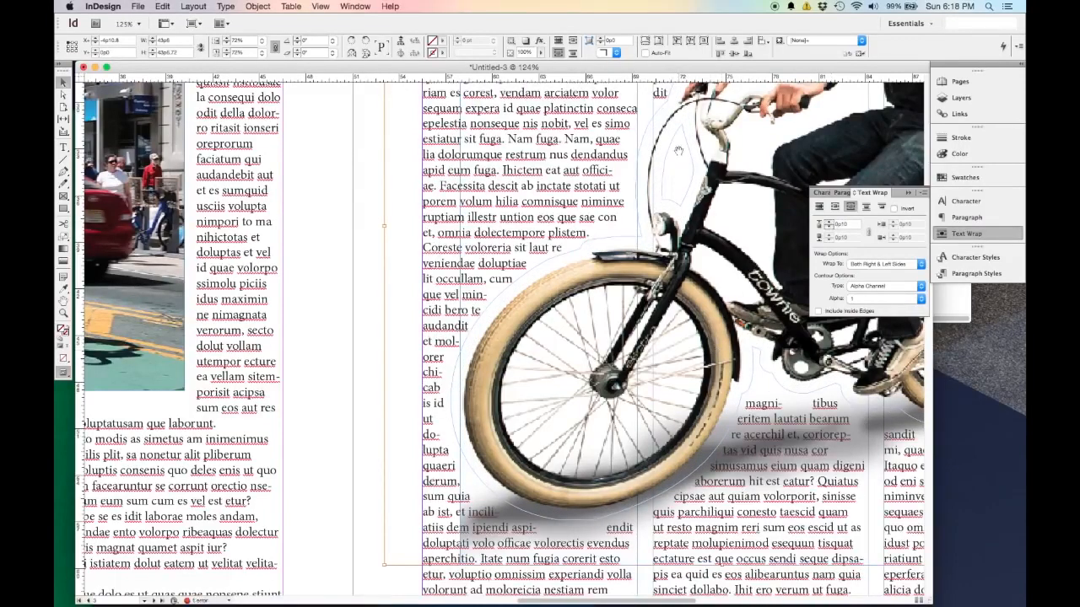
left_click_drag(685, 172, 468, 327)
scroll(493, 340, "down", 3)
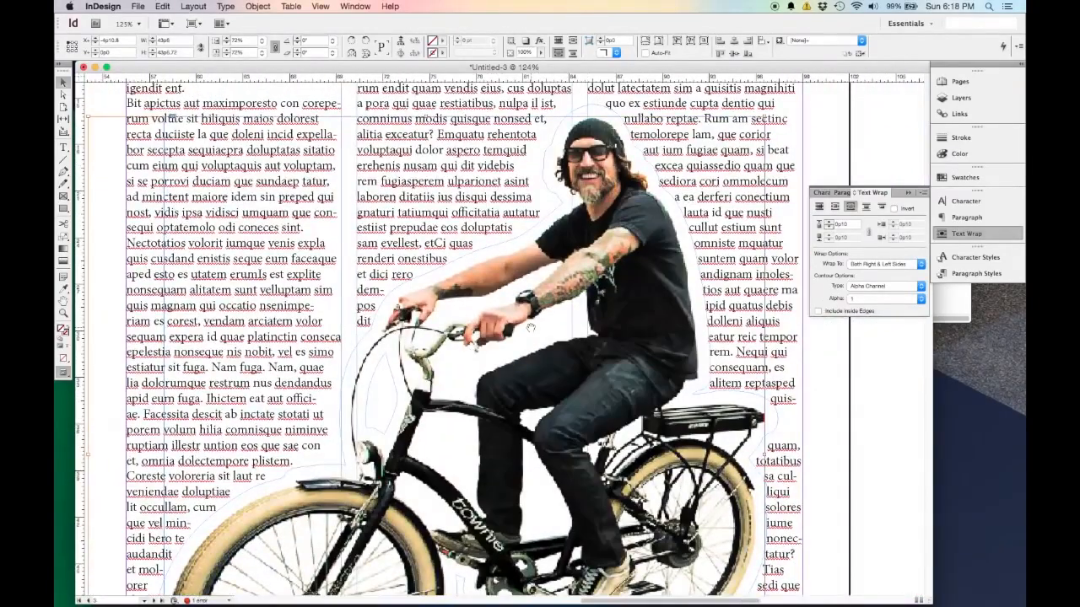
scroll(531, 327, "down", 1)
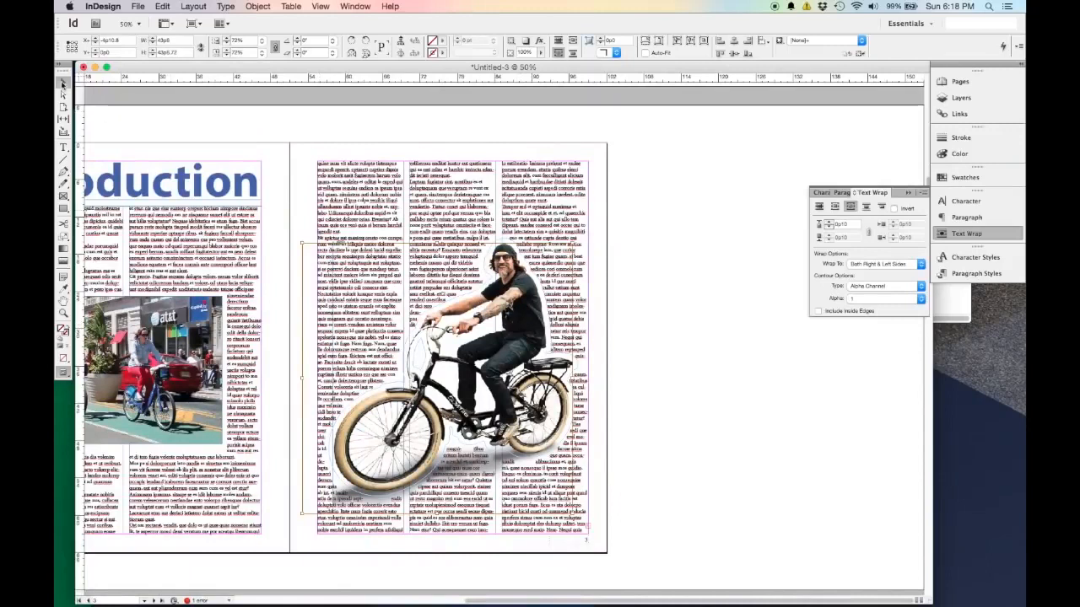
left_click(647, 326)
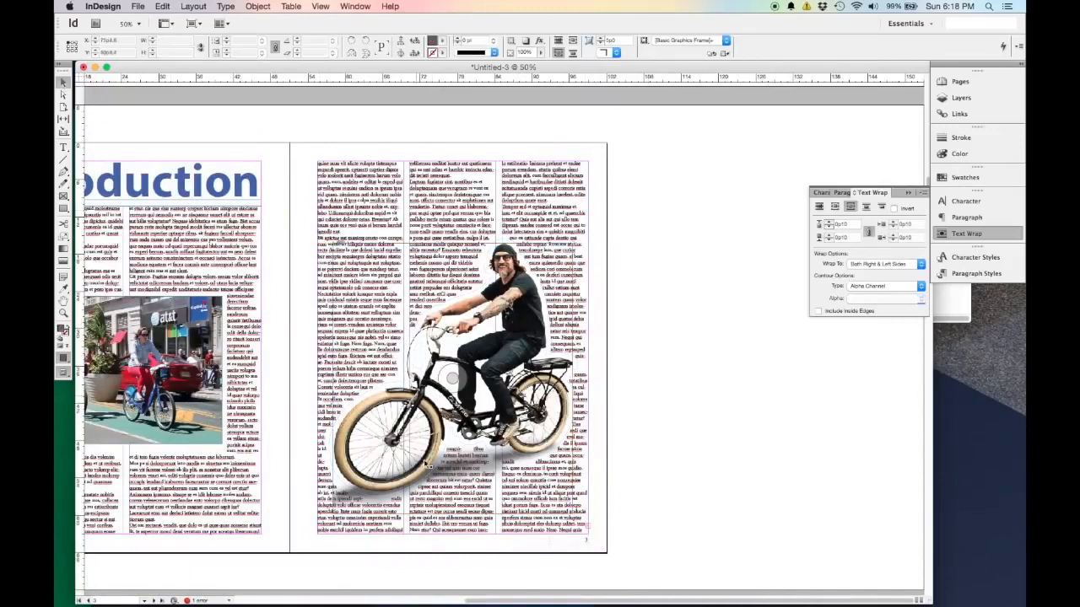
Step: Preview the pages without guides and frame edges, and review the Bike Share cover and the Introduction spread
key("w")
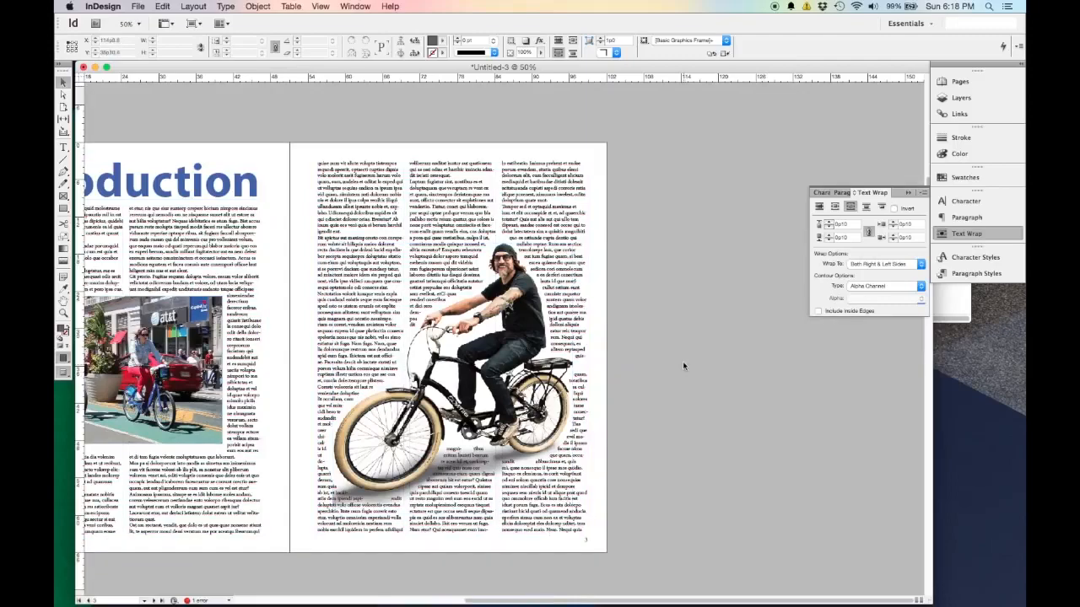
scroll(581, 363, "left", 5)
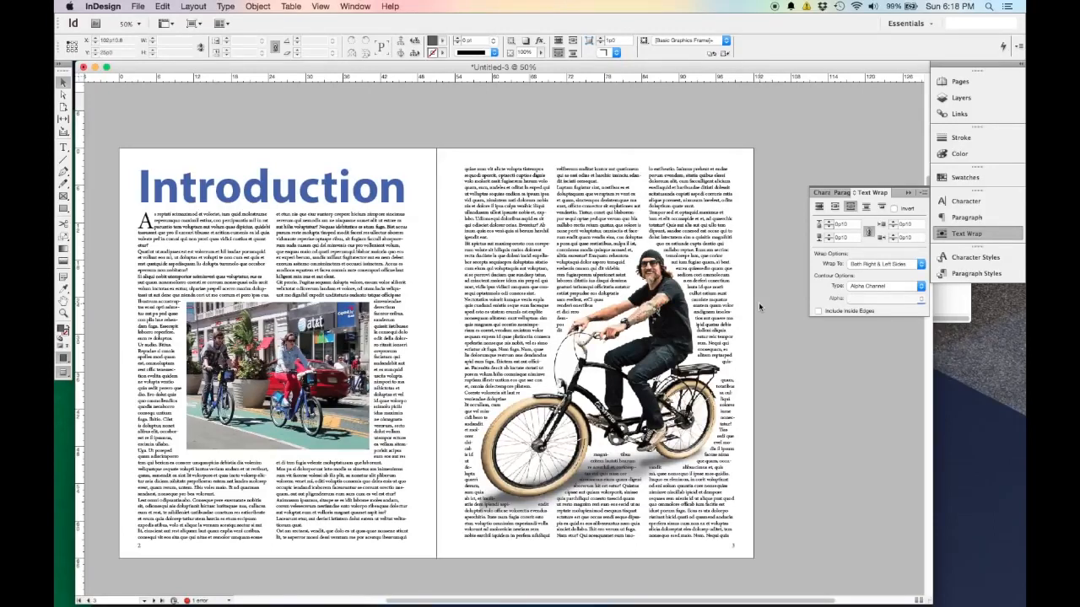
scroll(758, 302, "up", 10)
scroll(769, 314, "up", 2)
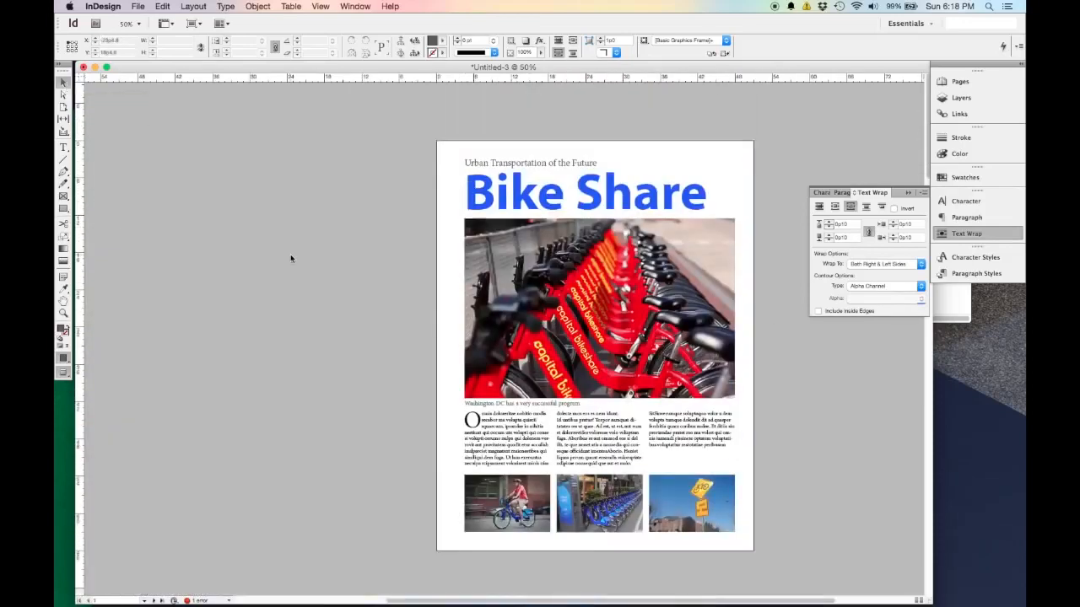
key("w")
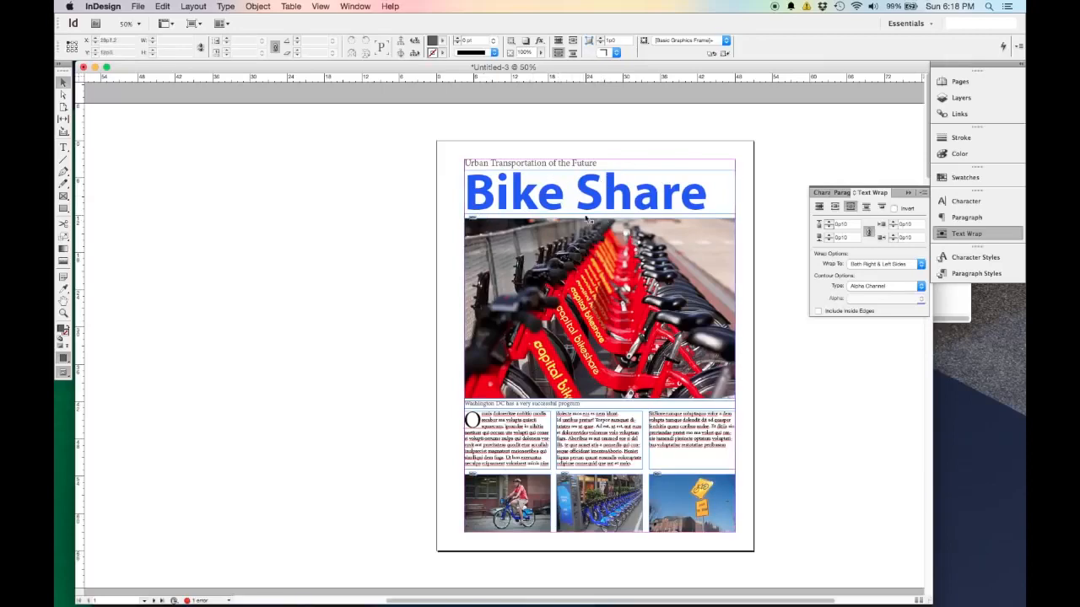
scroll(662, 361, "down", 3)
scroll(662, 361, "down", 7)
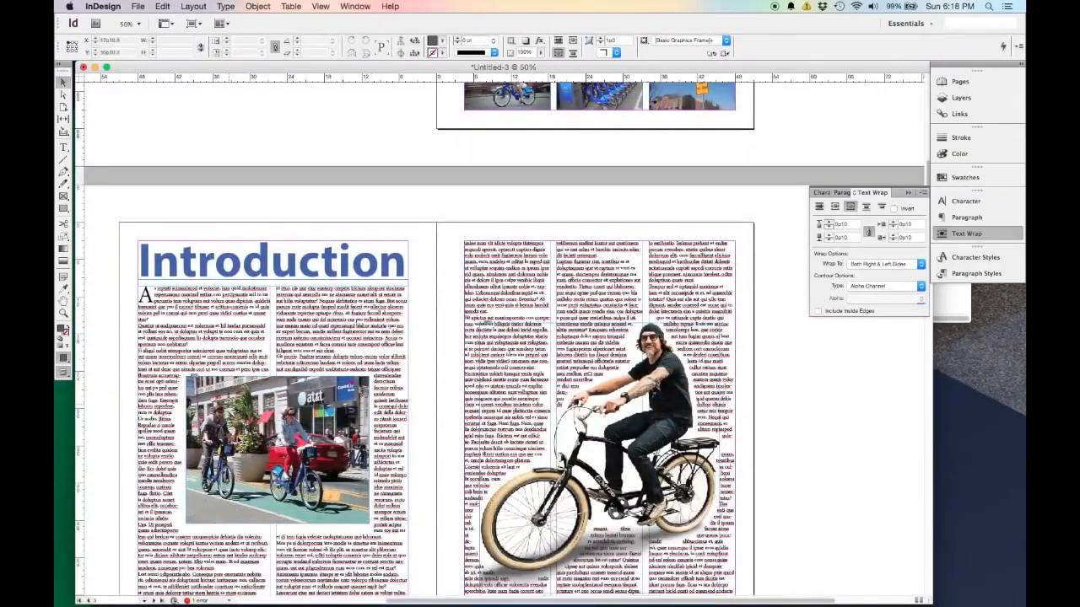
scroll(449, 295, "down", 3)
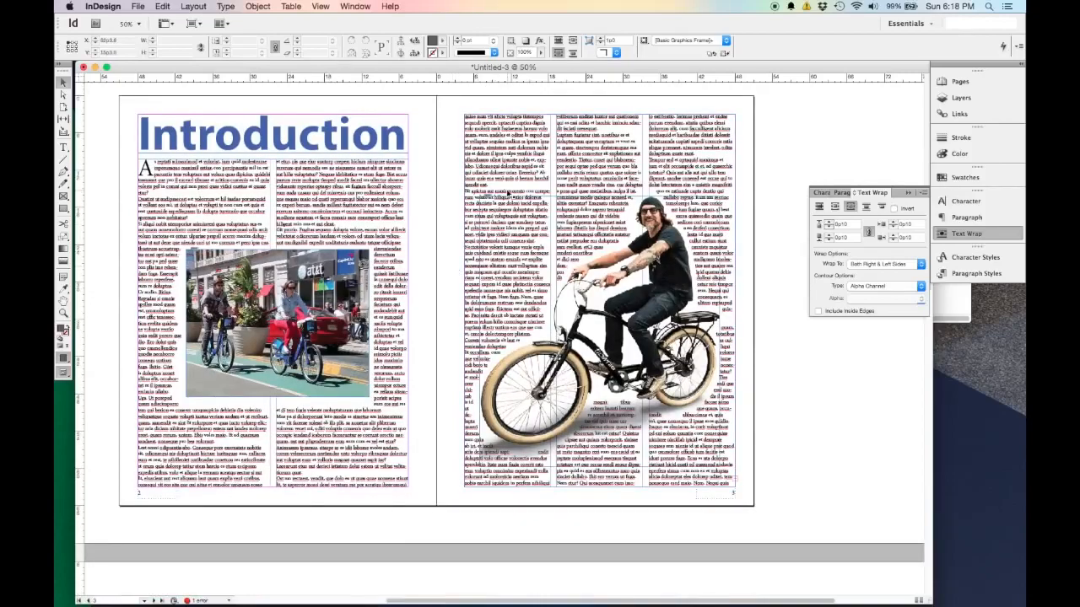
Step: Add a blank line before the "Bit apictus" paragraph in page 3's first column and apply the First Body paragraph style to it
scroll(508, 183, "up", 3)
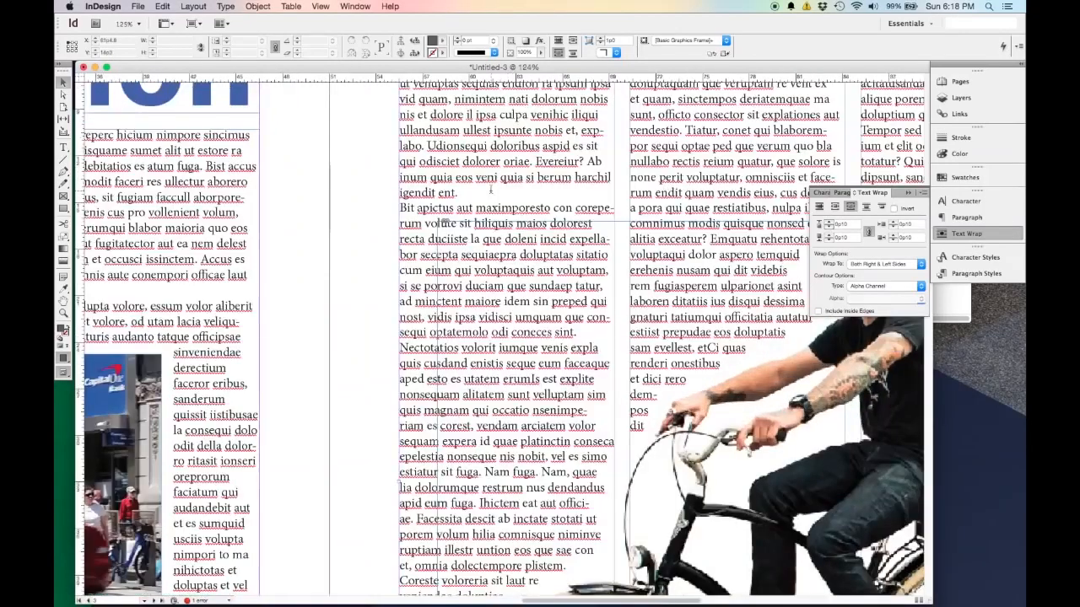
double_click(492, 190)
key("Return")
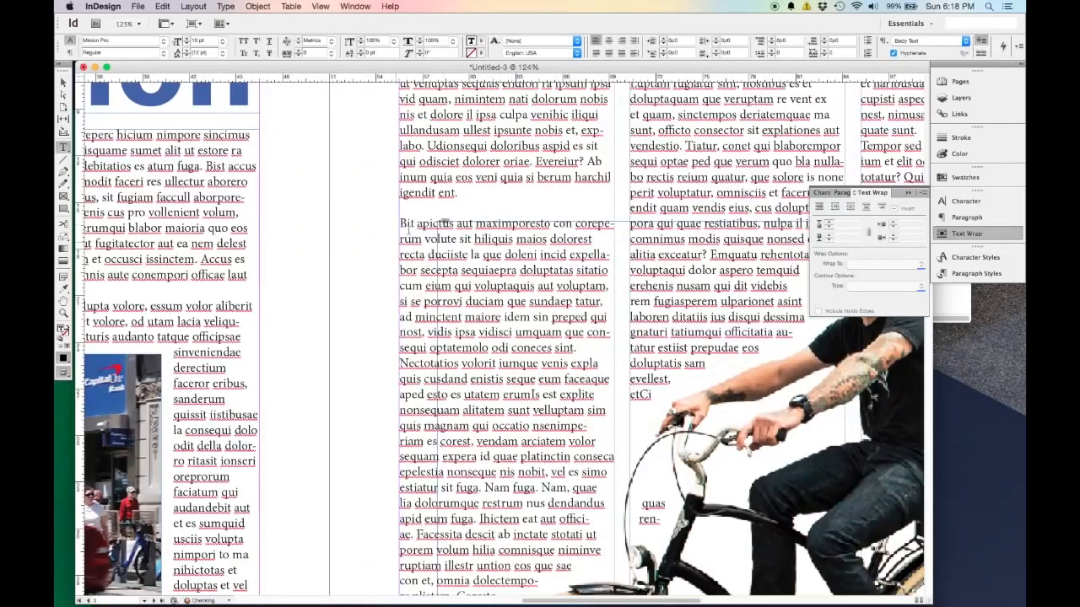
left_click_drag(425, 241, 400, 224)
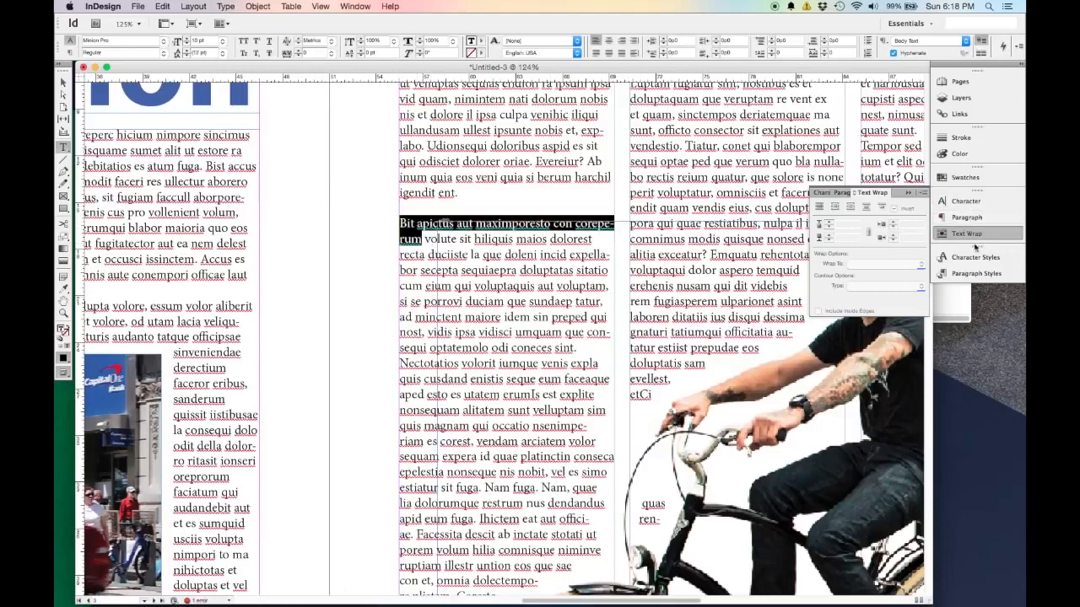
left_click(976, 273)
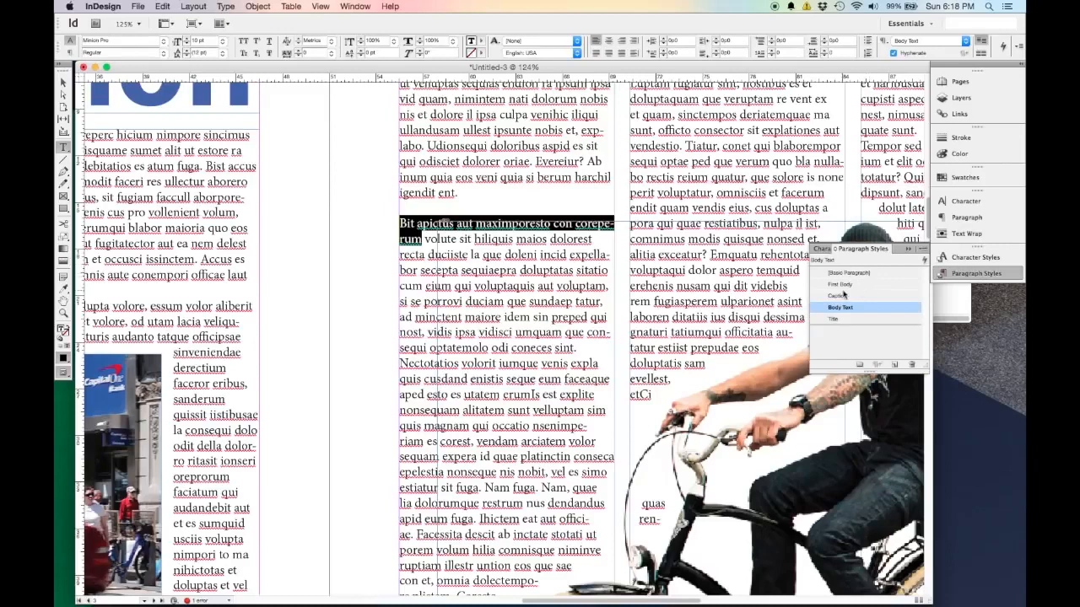
left_click(855, 286)
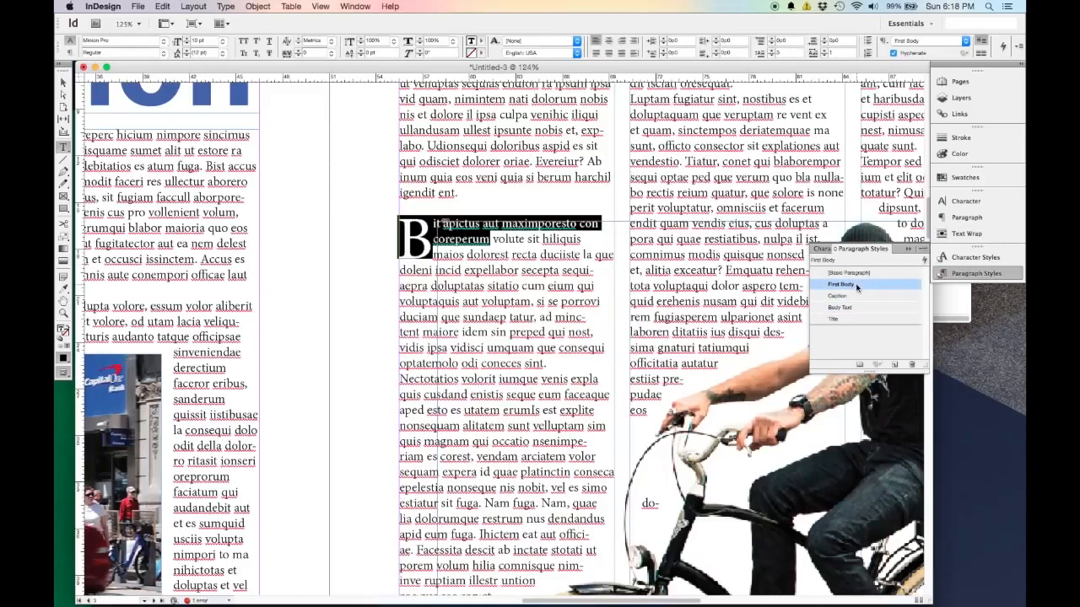
left_click(63, 82)
left_click(299, 230)
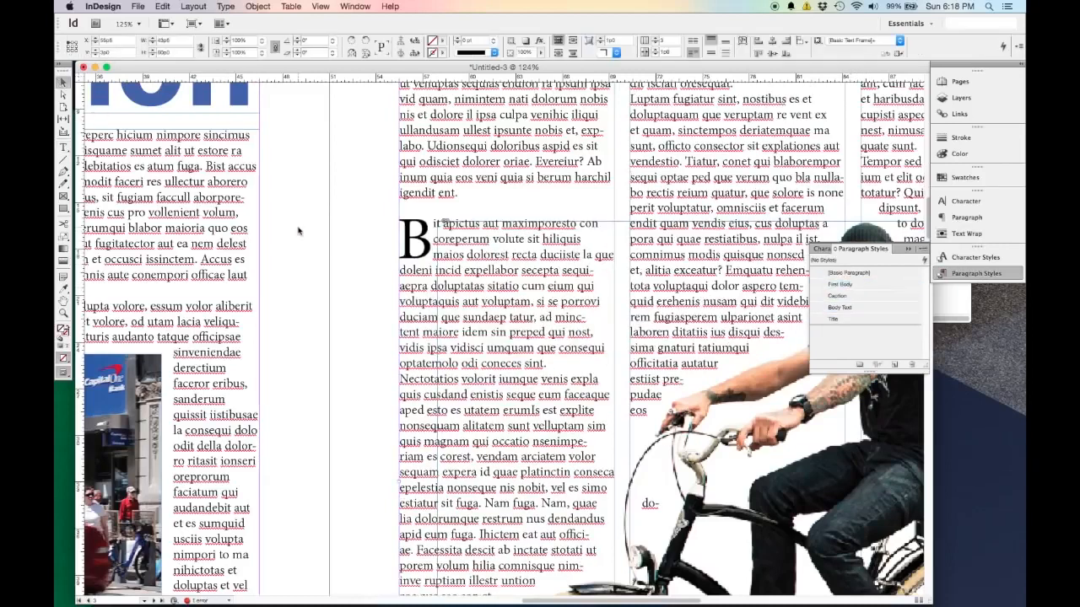
Step: Add a blank line before the "Tempor sed et" paragraph in page 3's third column and give it the First Body paragraph style
key("super+minus")
key("super+minus")
key("super+minus")
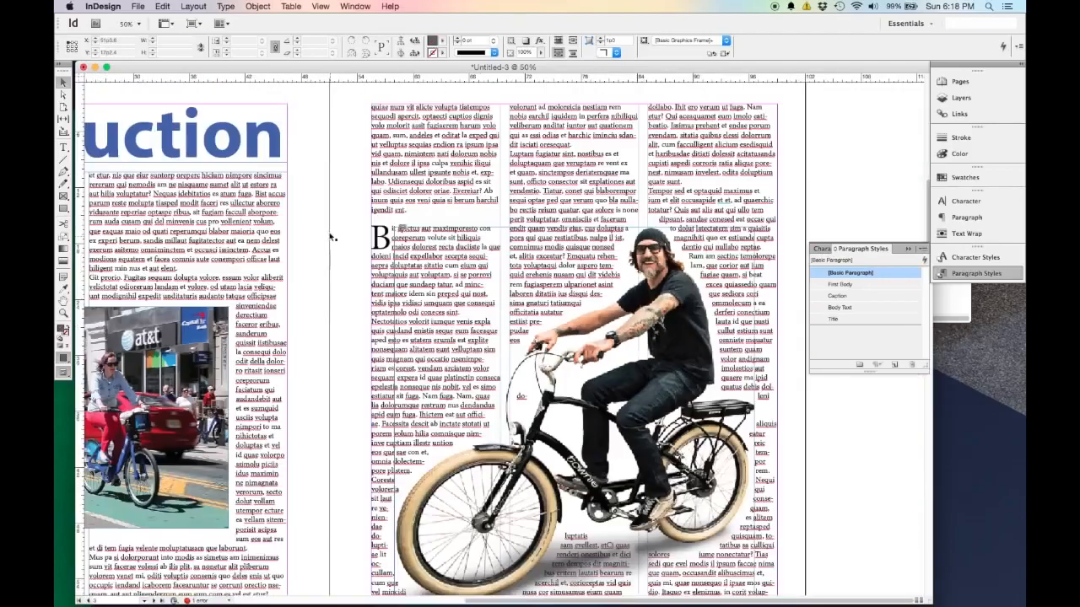
scroll(688, 179, "left", 3)
scroll(688, 179, "down", 1)
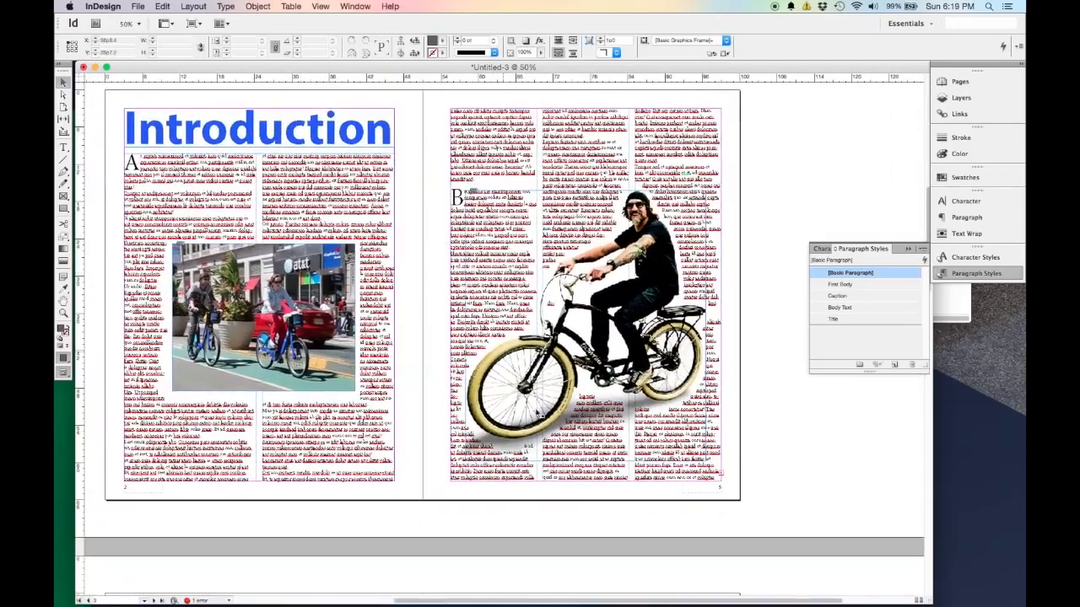
scroll(687, 176, "up", 2)
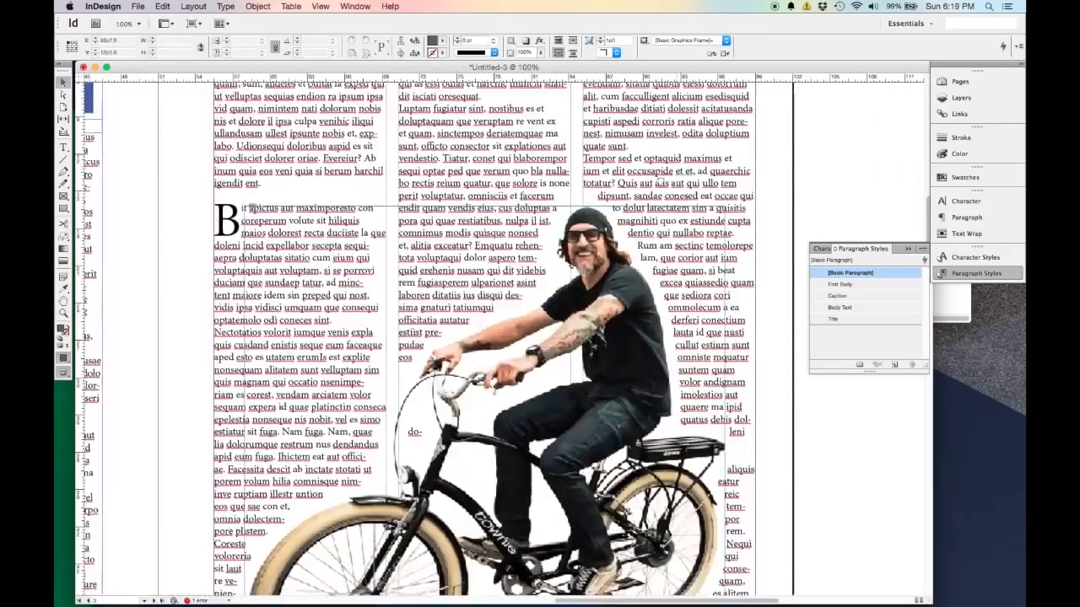
left_click_drag(679, 161, 637, 250)
double_click(601, 248)
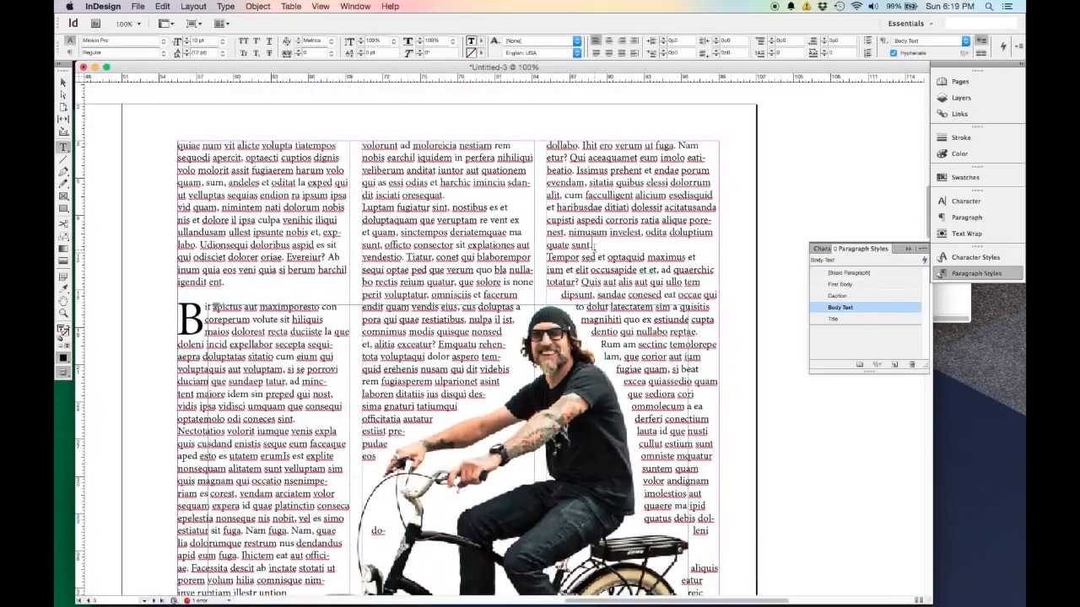
key("Return")
left_click_drag(547, 270, 706, 271)
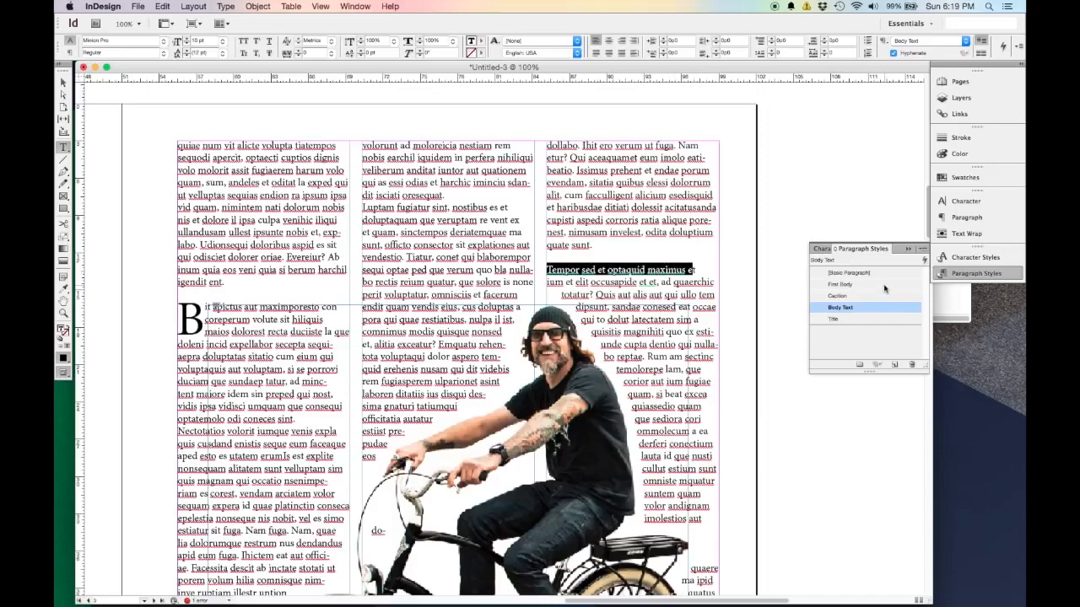
left_click(882, 285)
left_click(64, 82)
left_click(187, 135)
Step: Look over the cover and the Introduction spread to check the finished three-page layout
key("super+minus")
key("super+minus")
key("super+minus")
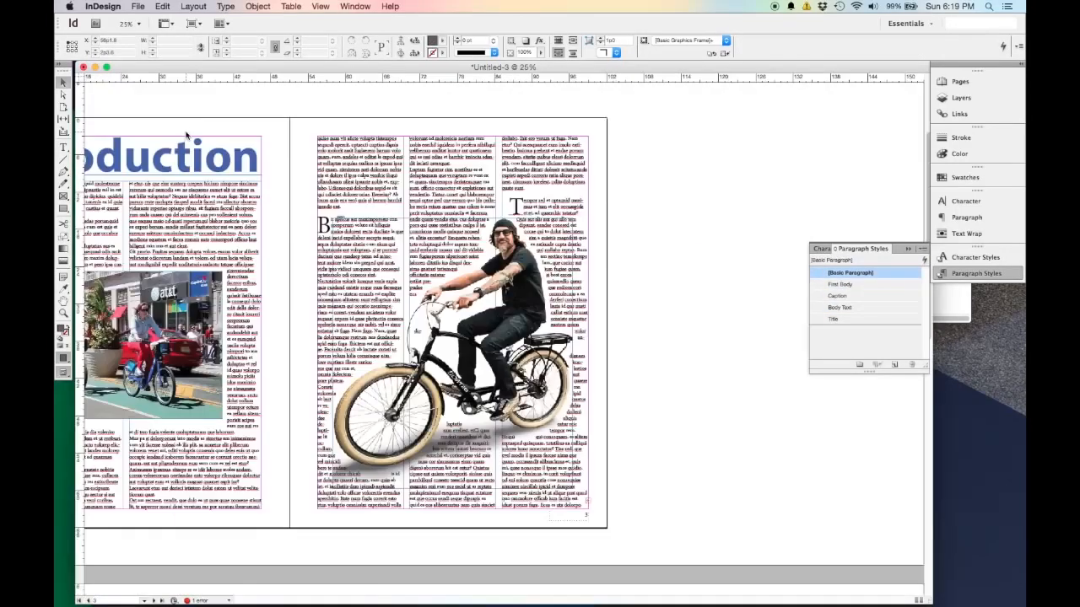
left_click_drag(492, 164, 491, 281)
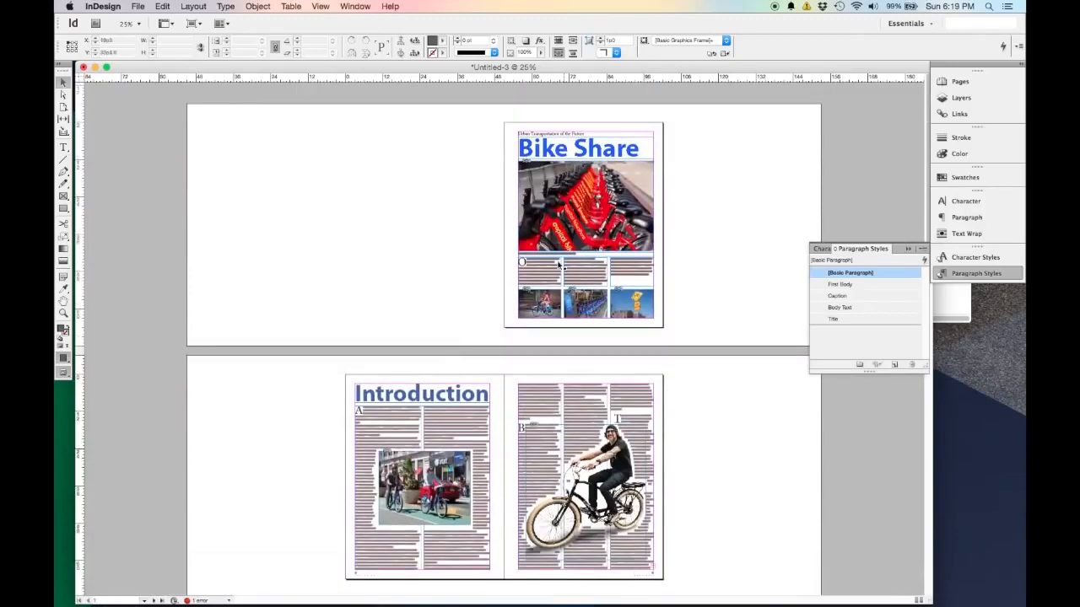
key("super+equal")
left_click_drag(731, 213, 569, 308)
left_click_drag(501, 582, 578, 217)
left_click_drag(557, 410, 547, 242)
left_click_drag(558, 335, 509, 319)
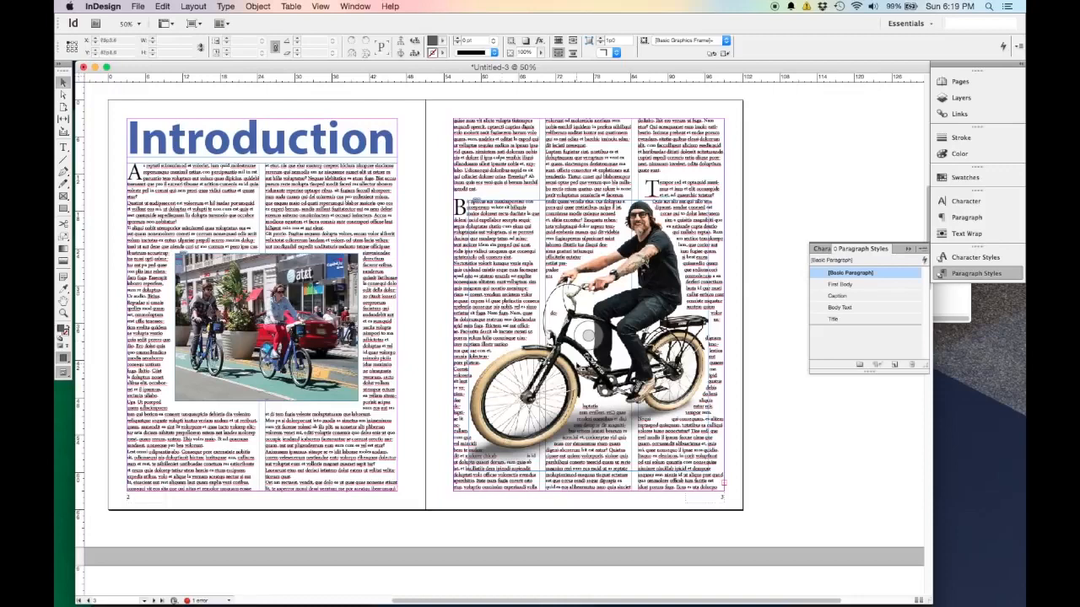
scroll(442, 258, "up", 3)
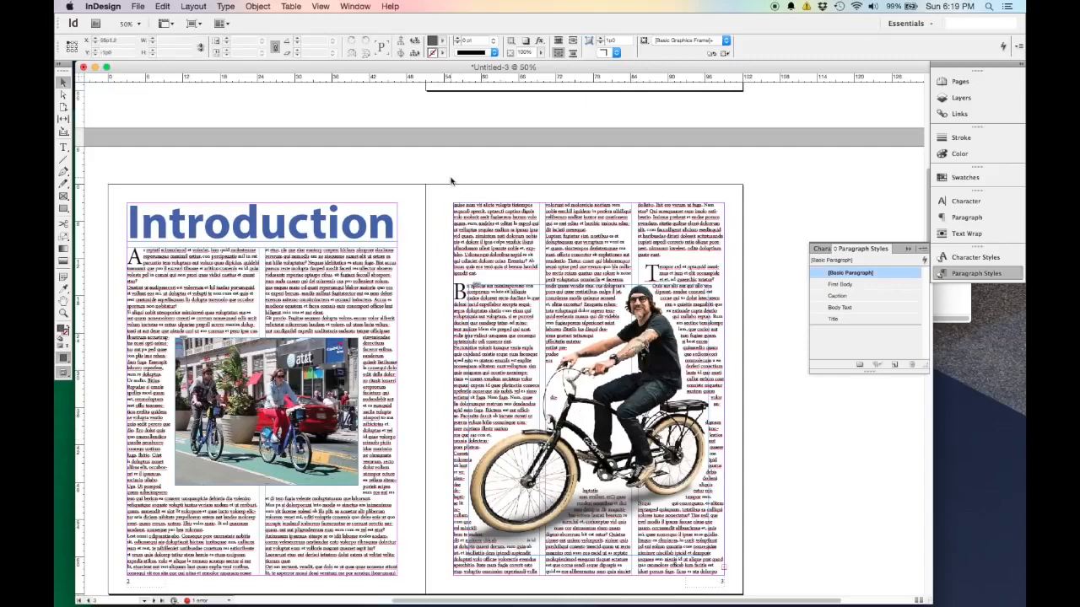
scroll(451, 180, "down", 2)
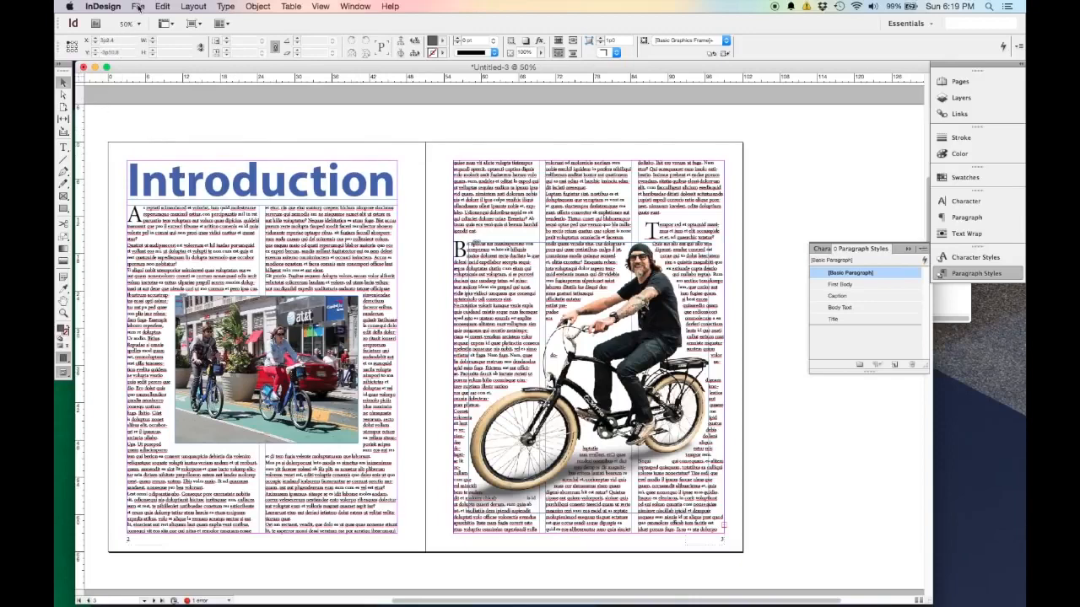
scroll(379, 324, "up", 4)
scroll(379, 324, "down", 6)
scroll(379, 324, "up", 2)
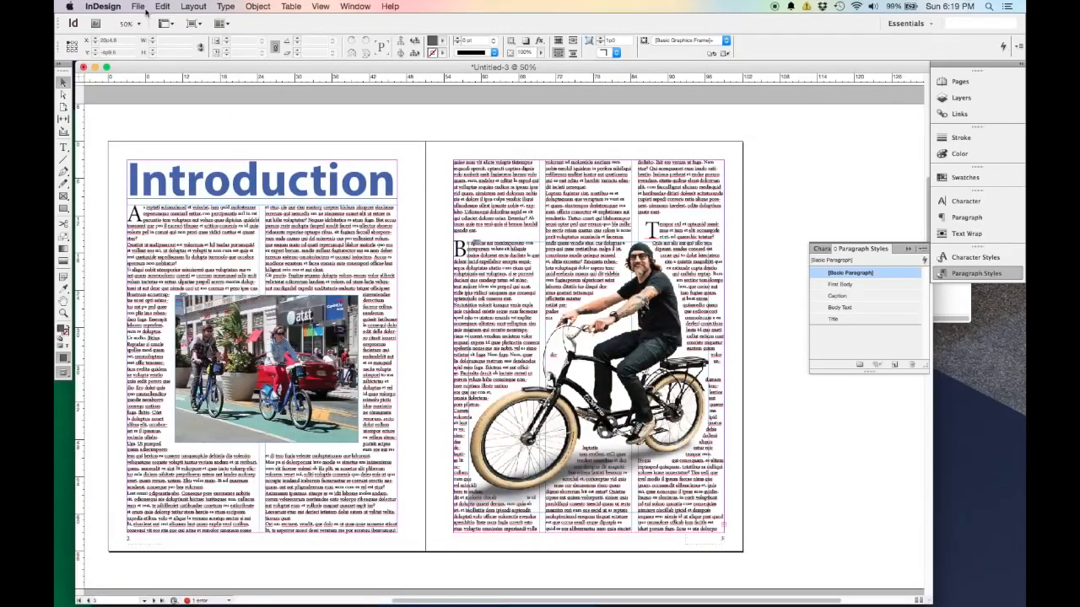
Step: Start exporting the document to the Desktop as "Bike Share" in the Adobe PDF (Print) format
left_click(139, 7)
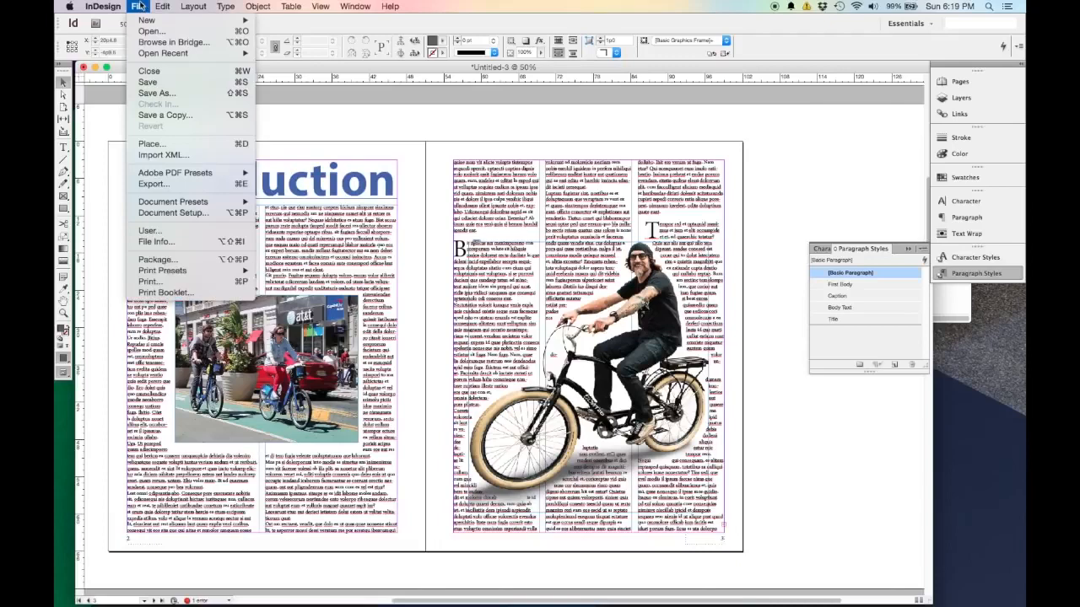
left_click(182, 187)
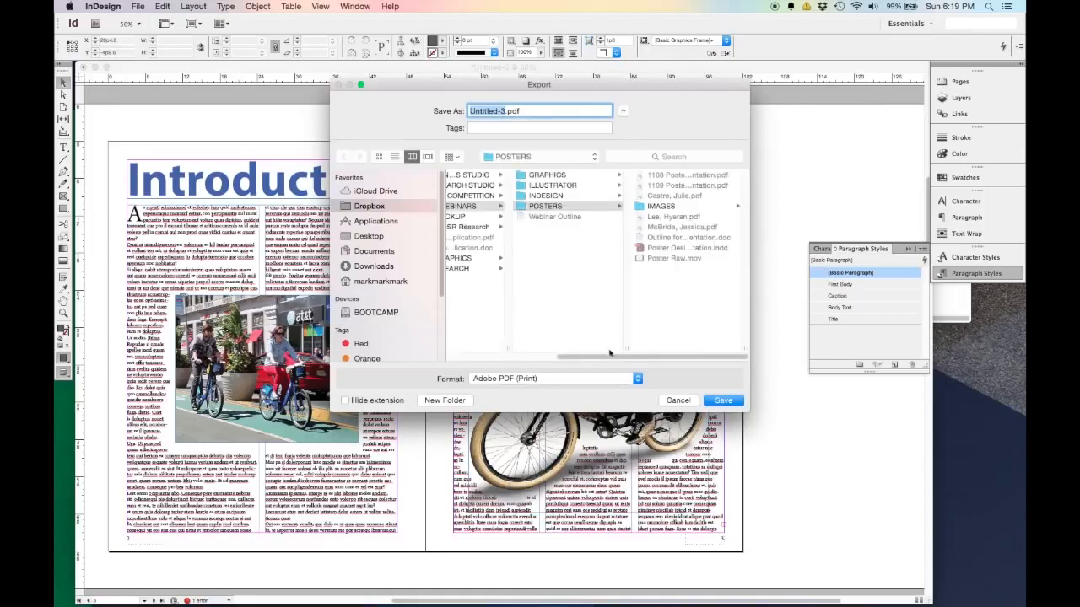
scroll(610, 353, "left", 3)
left_click(393, 236)
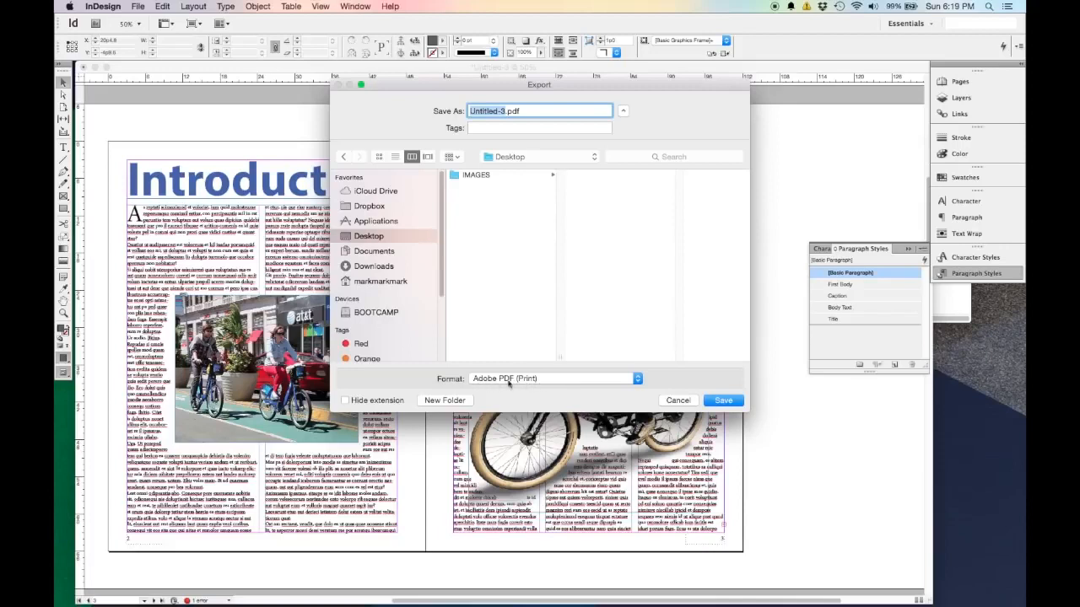
left_click(536, 380)
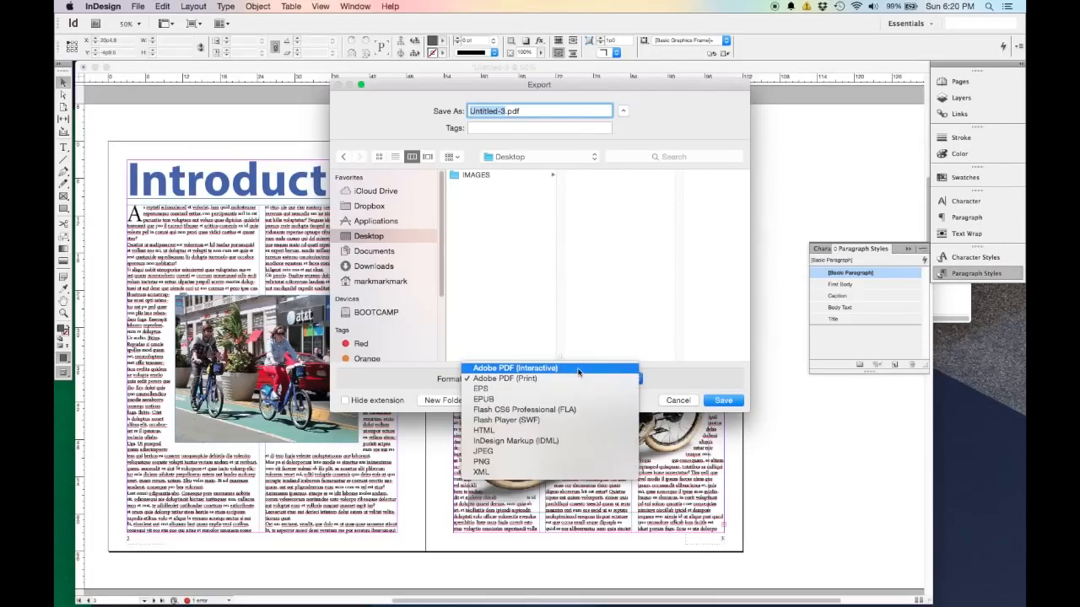
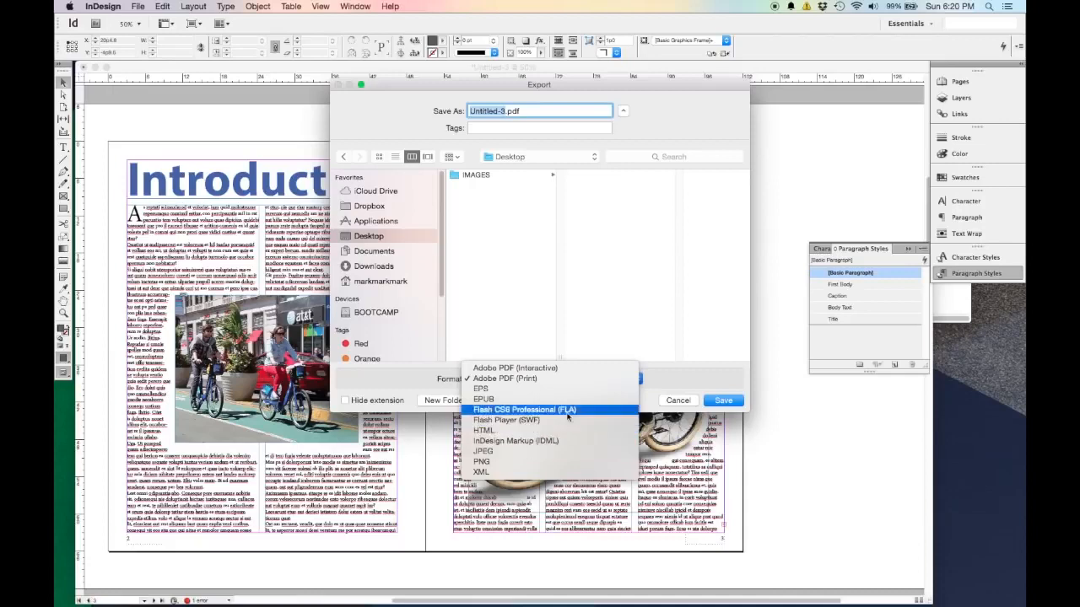
left_click(558, 382)
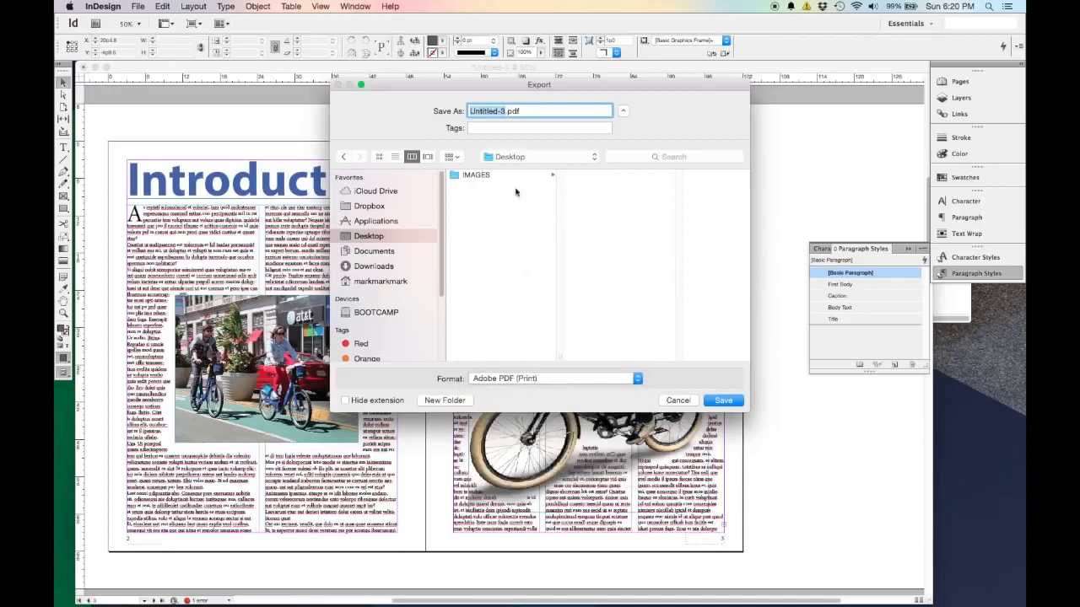
type("Bike Share")
left_click(723, 401)
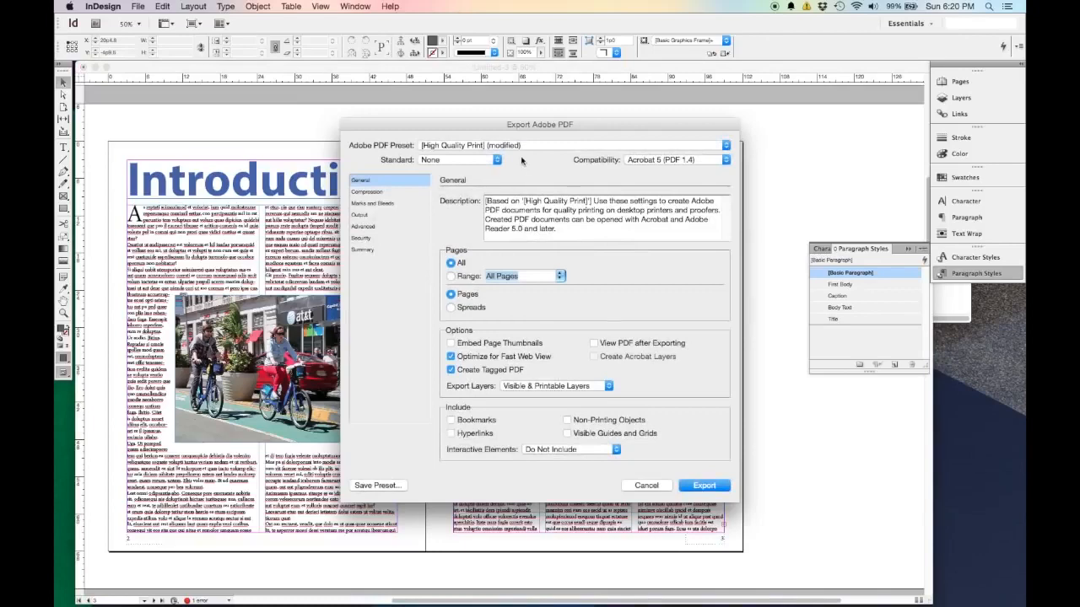
Step: Try exporting the PDF as Spreads, comparing it with single pages, and return the setting to Pages
left_click_drag(589, 124, 585, 109)
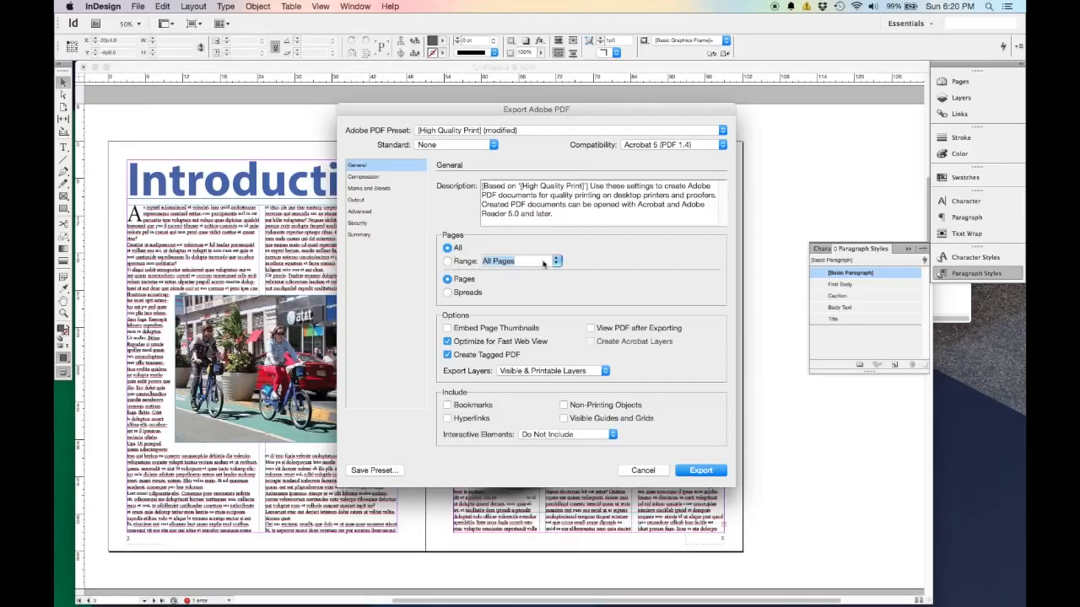
left_click(467, 294)
left_click(468, 280)
left_click(470, 293)
left_click(469, 282)
left_click_drag(545, 118, 887, 23)
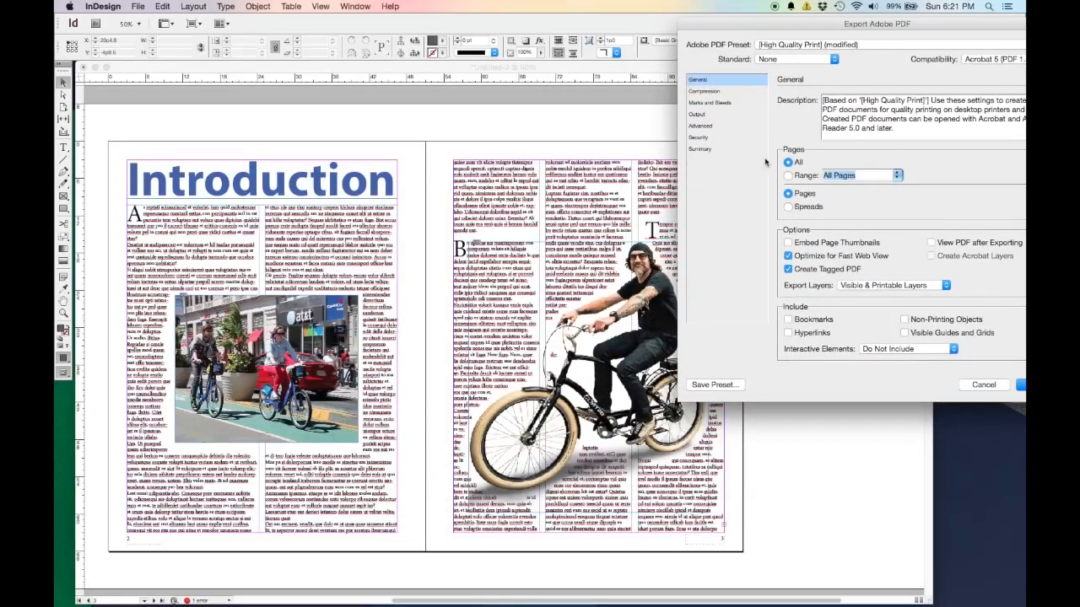
left_click(806, 206)
left_click_drag(920, 23, 703, 45)
left_click(586, 216)
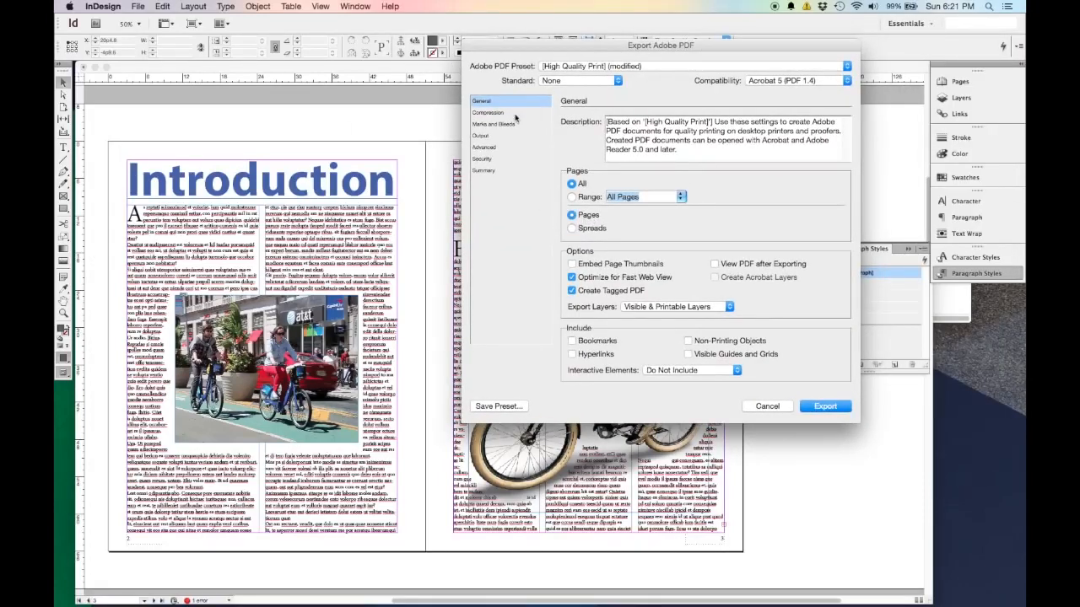
Step: Review the Compression and the Marks and Bleeds settings of the PDF export, and return to the General settings
left_click(489, 112)
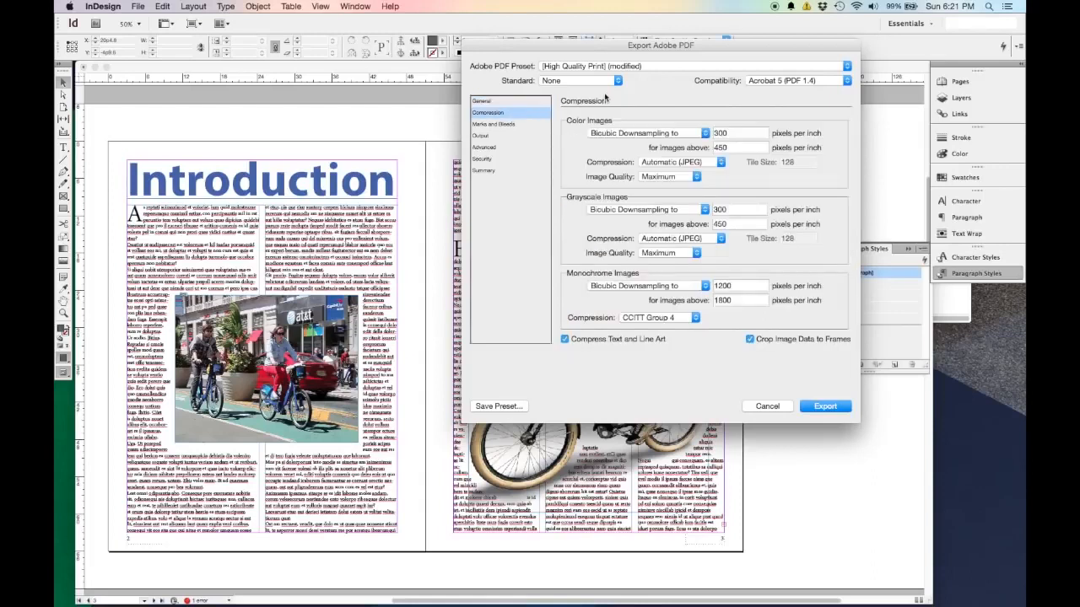
left_click(509, 124)
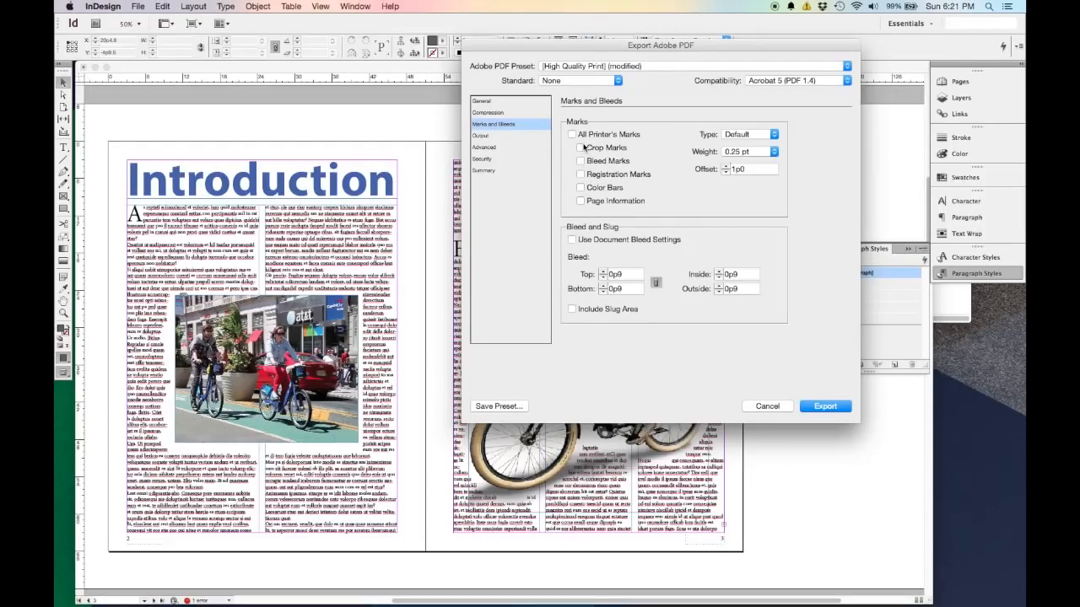
left_click(497, 103)
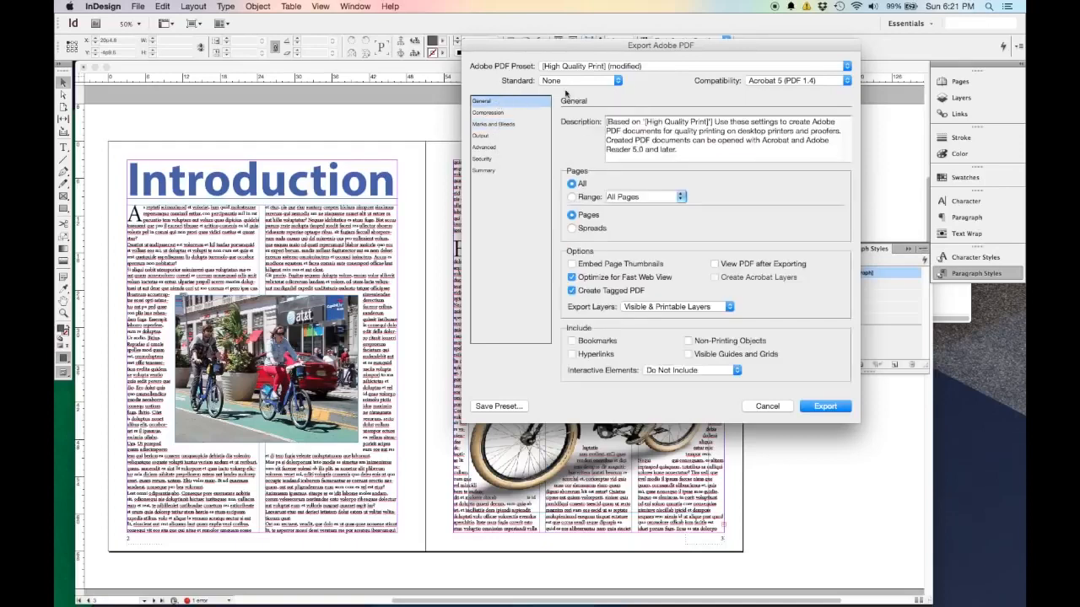
Step: Try the High Quality Print and Smallest File Size presets for the PDF, return to High Quality Print, and cancel the export
left_click(634, 67)
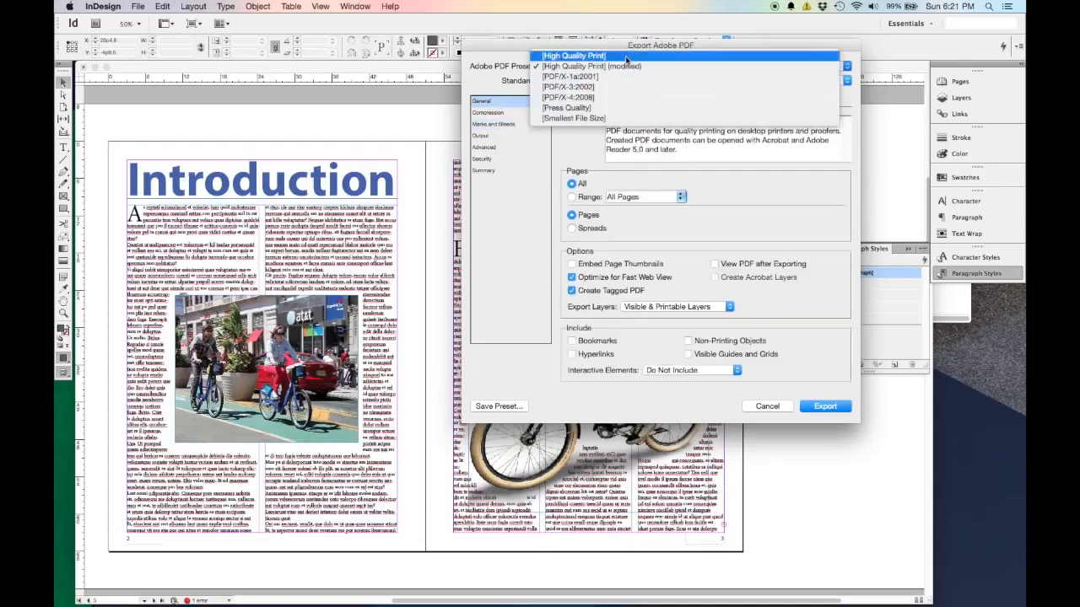
left_click(626, 57)
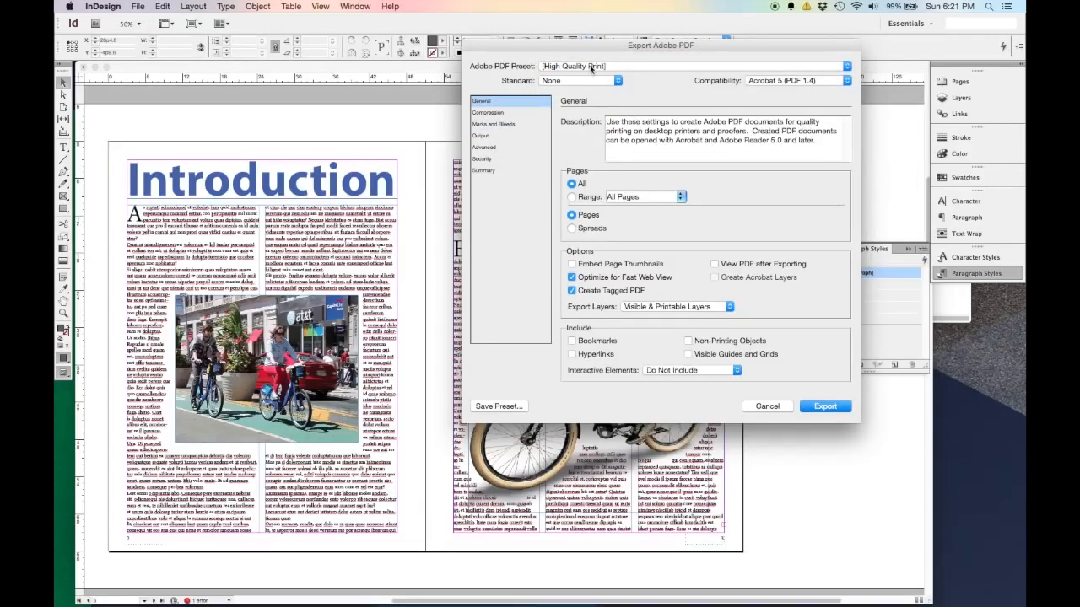
left_click(604, 67)
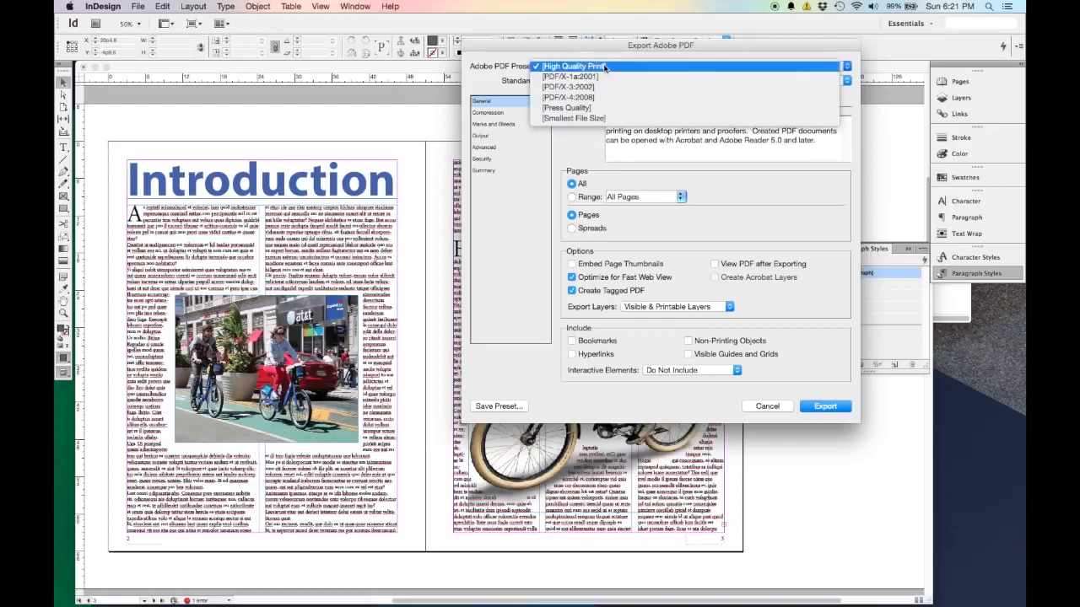
left_click(622, 121)
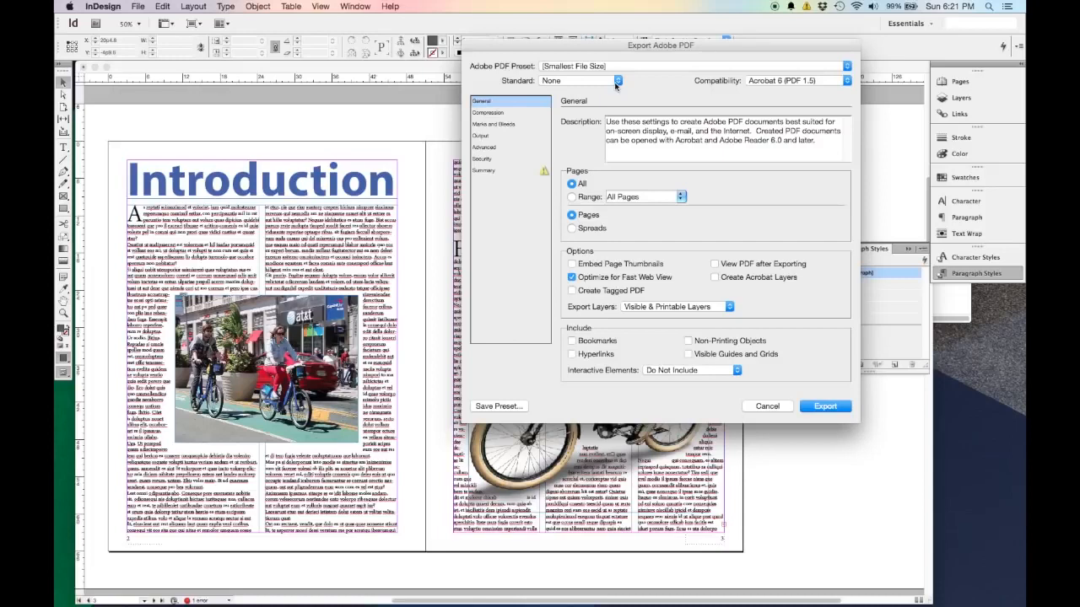
left_click(637, 66)
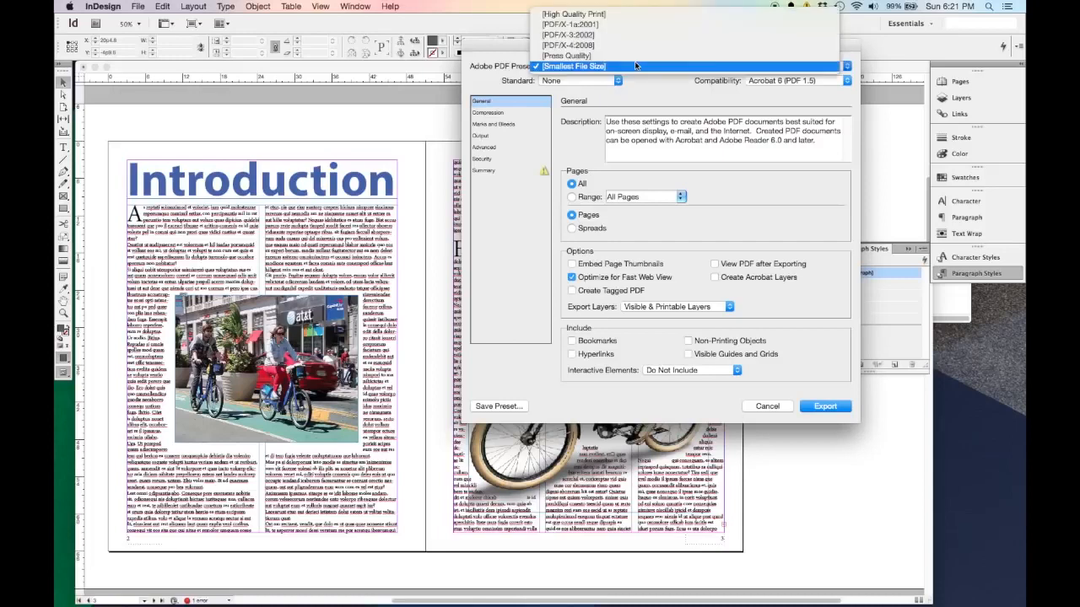
left_click(632, 16)
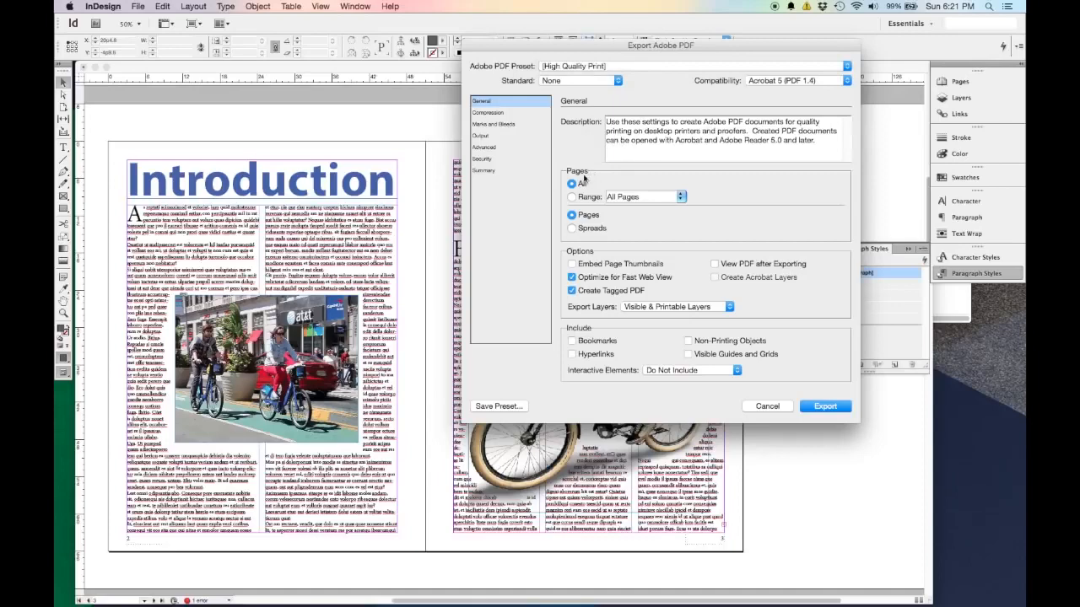
left_click(768, 407)
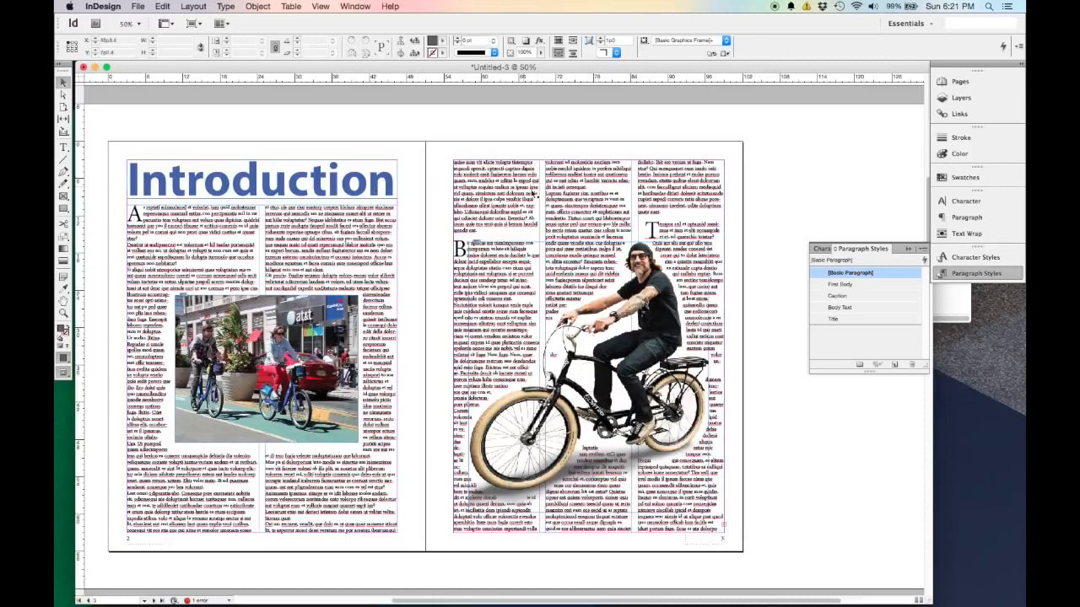
Step: Show the document's linked images and examine the link information of the large red bikes photo on the cover
scroll(719, 254, "up", 10)
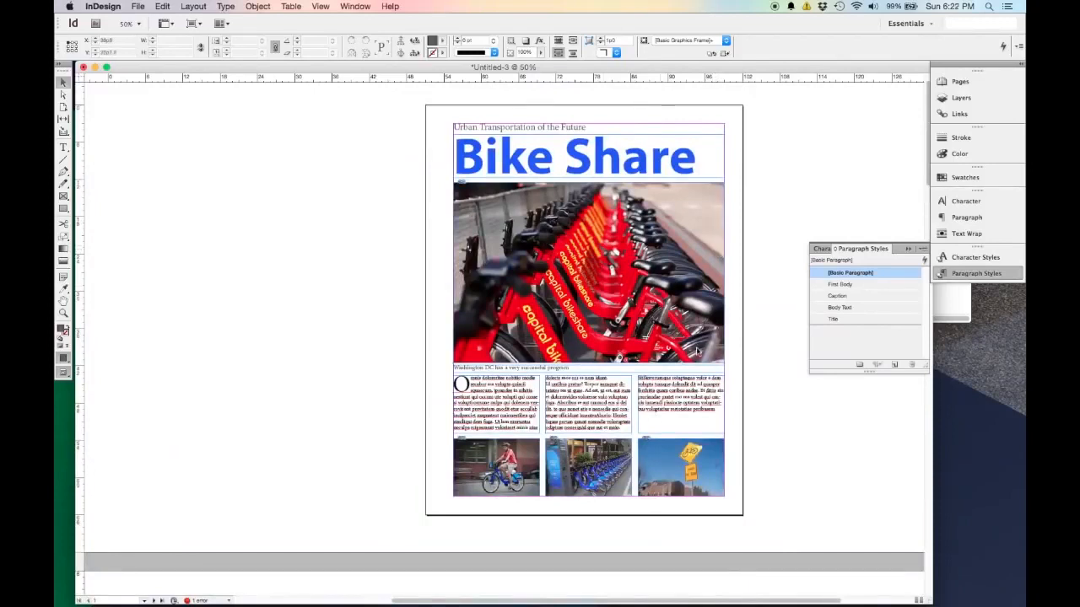
left_click(952, 114)
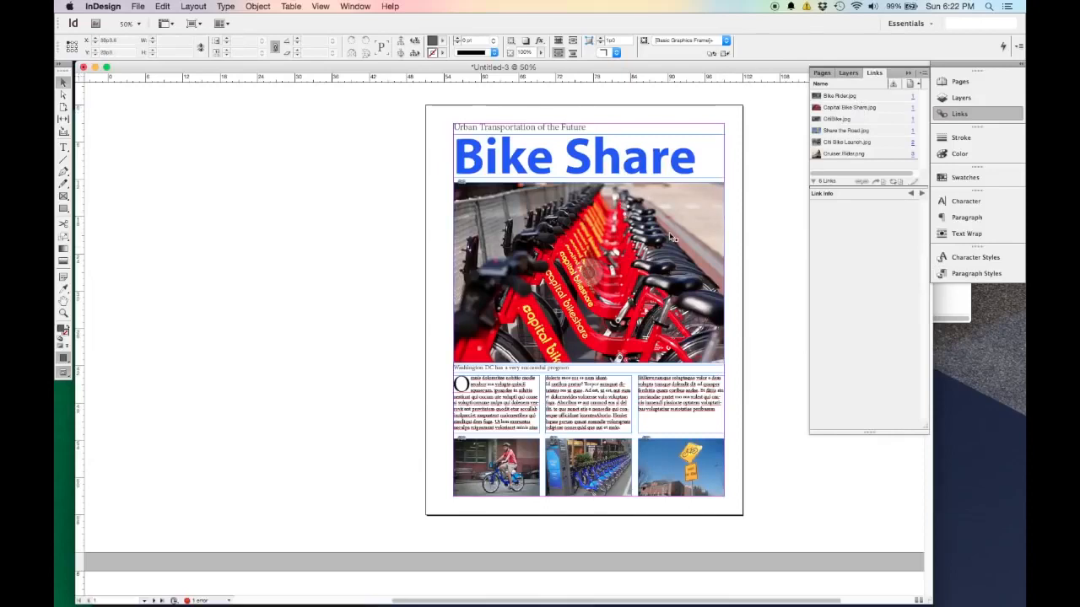
scroll(651, 257, "down", 2)
scroll(658, 253, "up", 2)
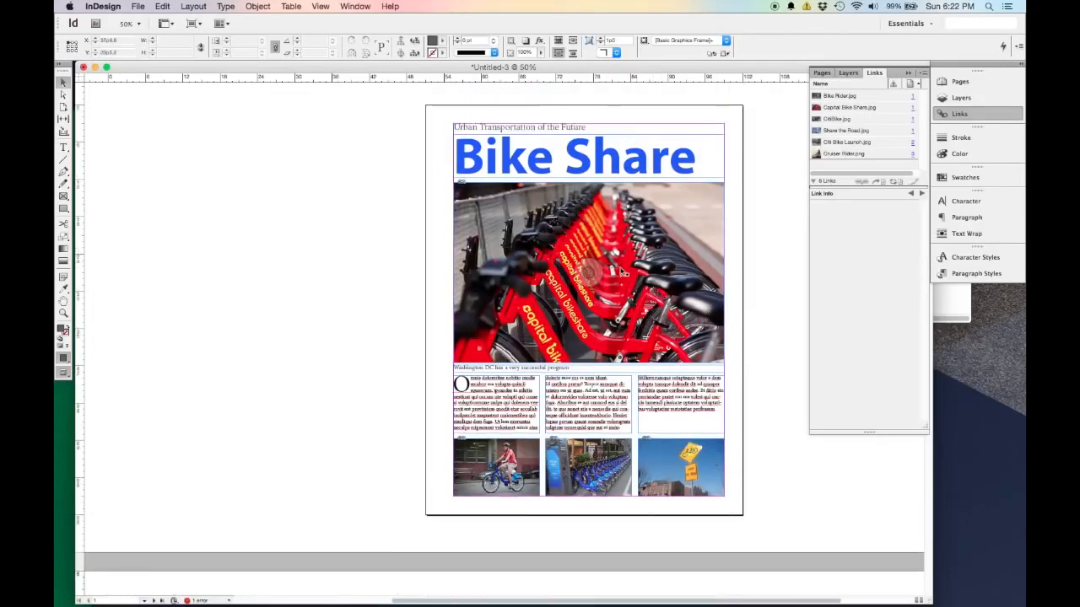
left_click(711, 223)
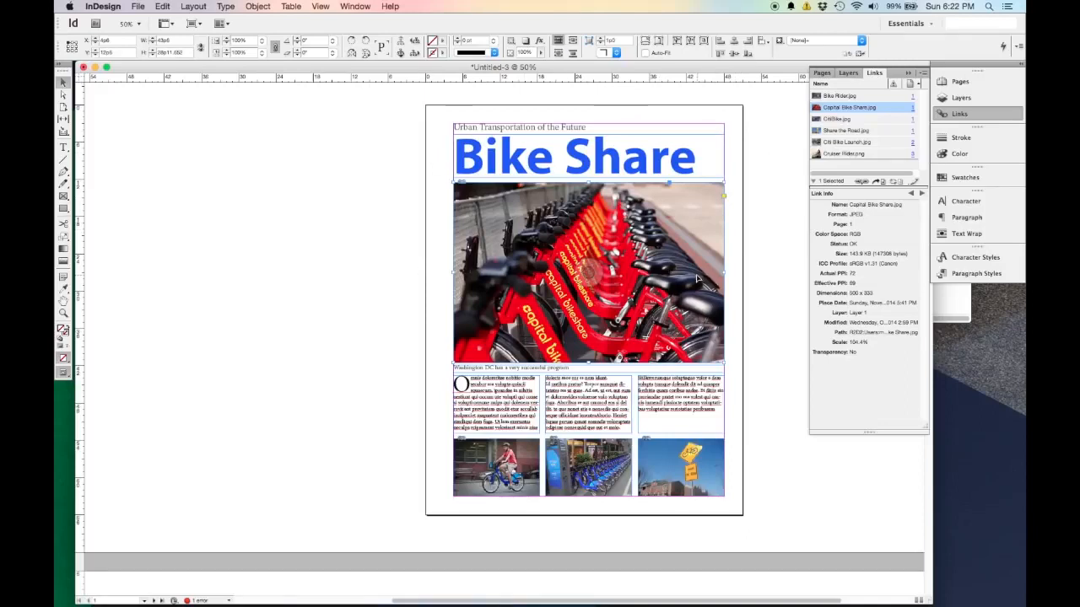
scroll(745, 259, "down", 2)
scroll(745, 259, "down", 2)
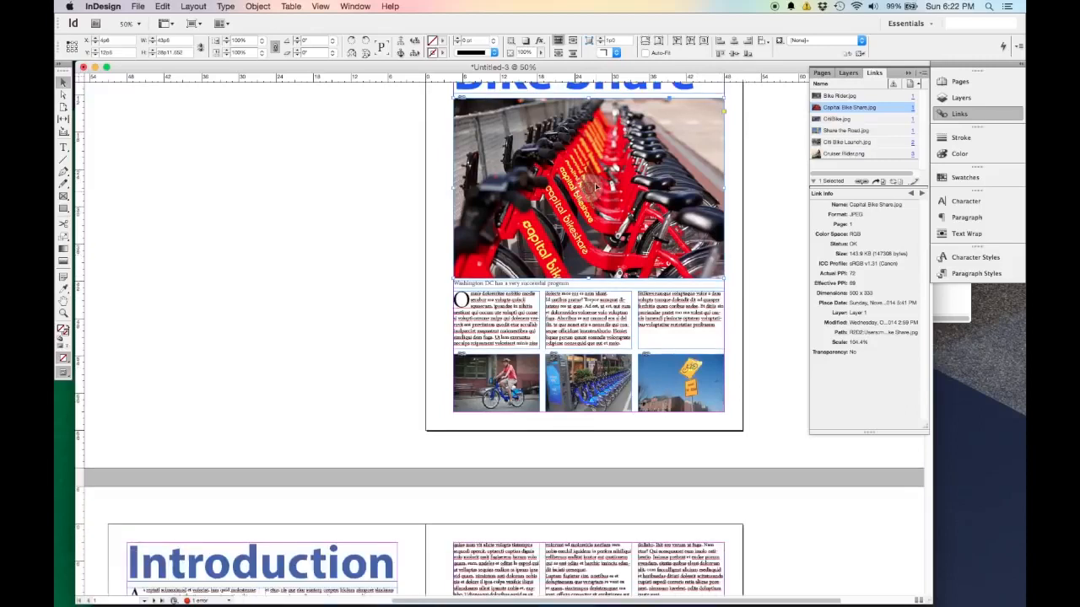
scroll(666, 271, "up", 5)
scroll(666, 271, "down", 4)
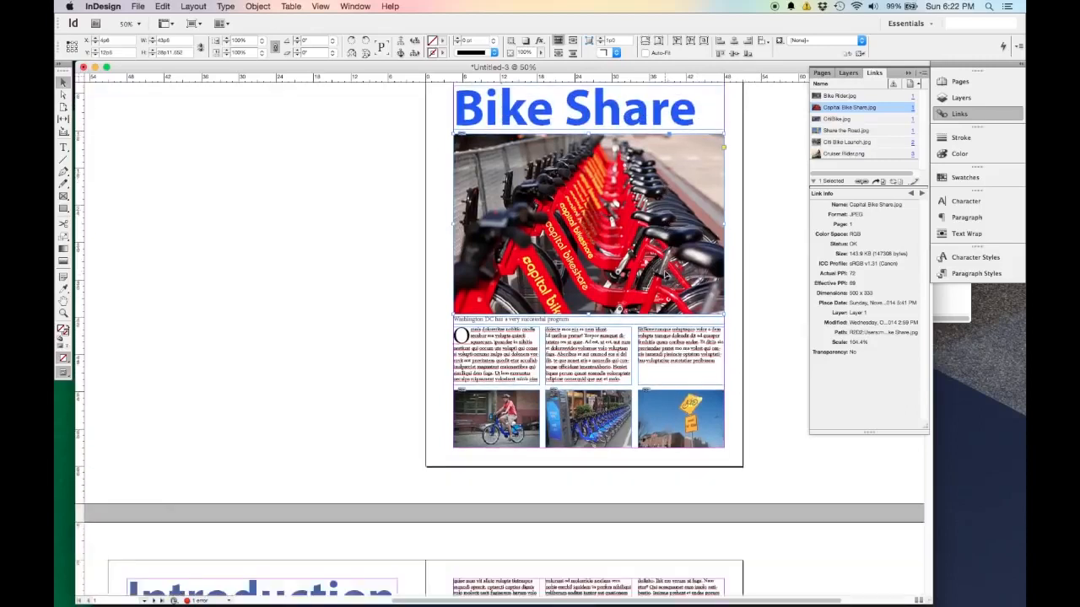
scroll(629, 217, "up", 2)
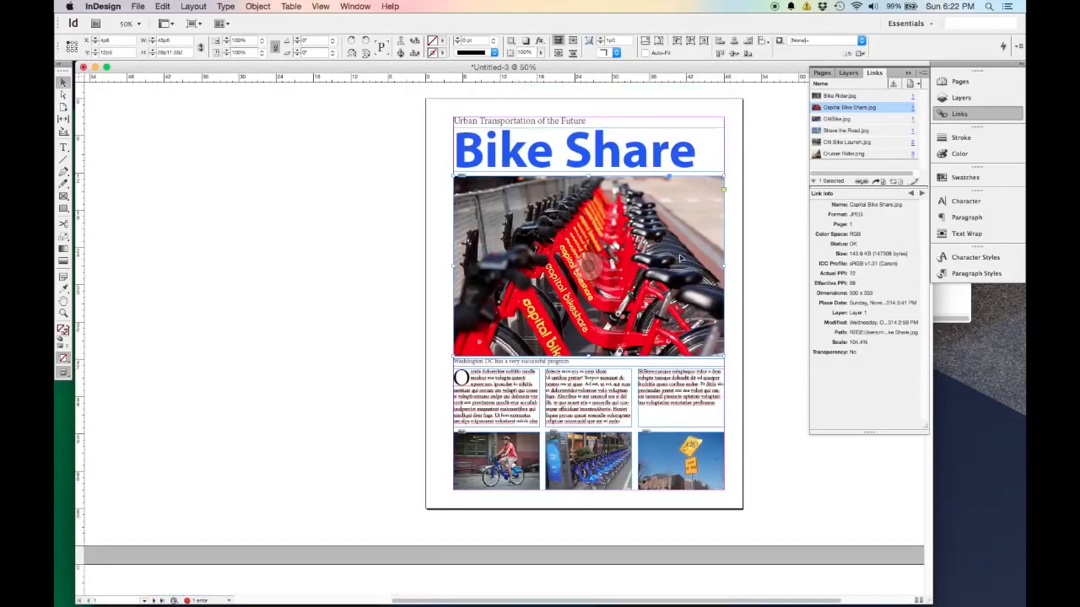
left_click(740, 258)
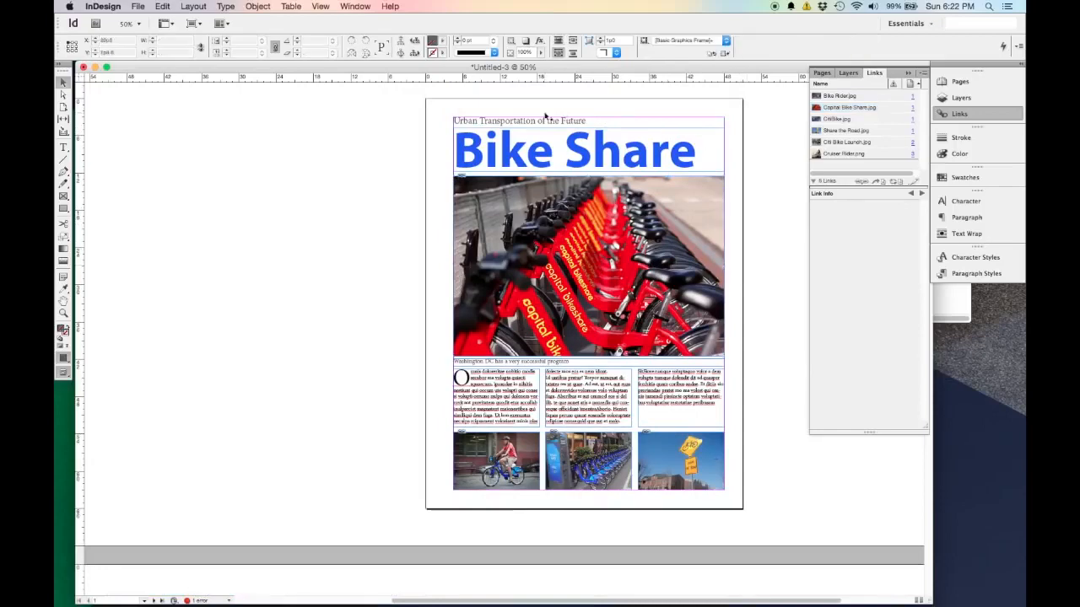
Step: Start packaging the document after reviewing the package summary, and save the publication to the Desktop as "Bike Share"
scroll(679, 456, "down", 5)
scroll(675, 439, "down", 6)
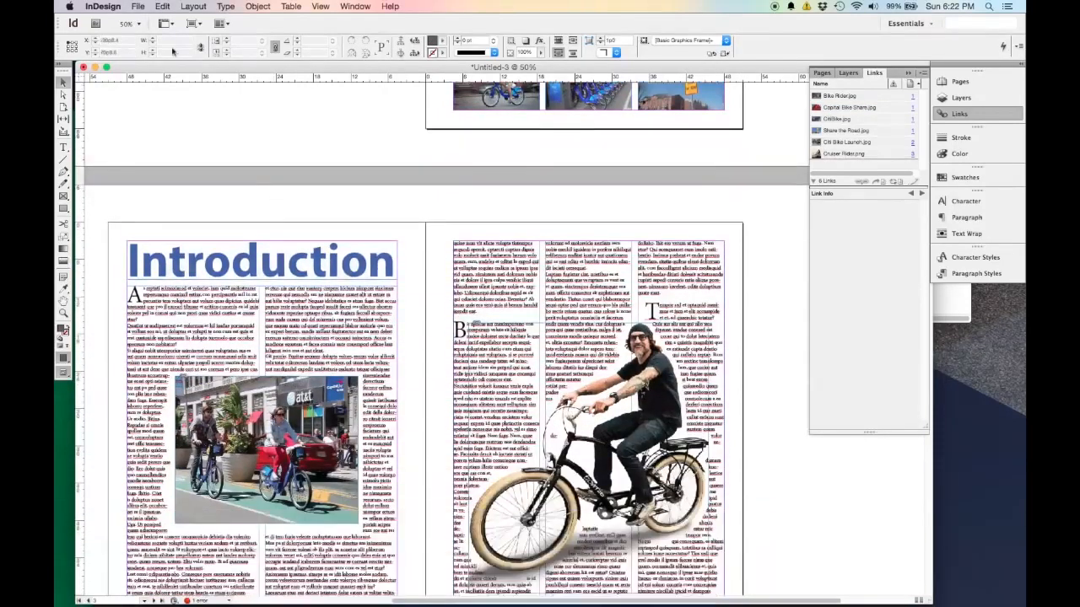
left_click(138, 5)
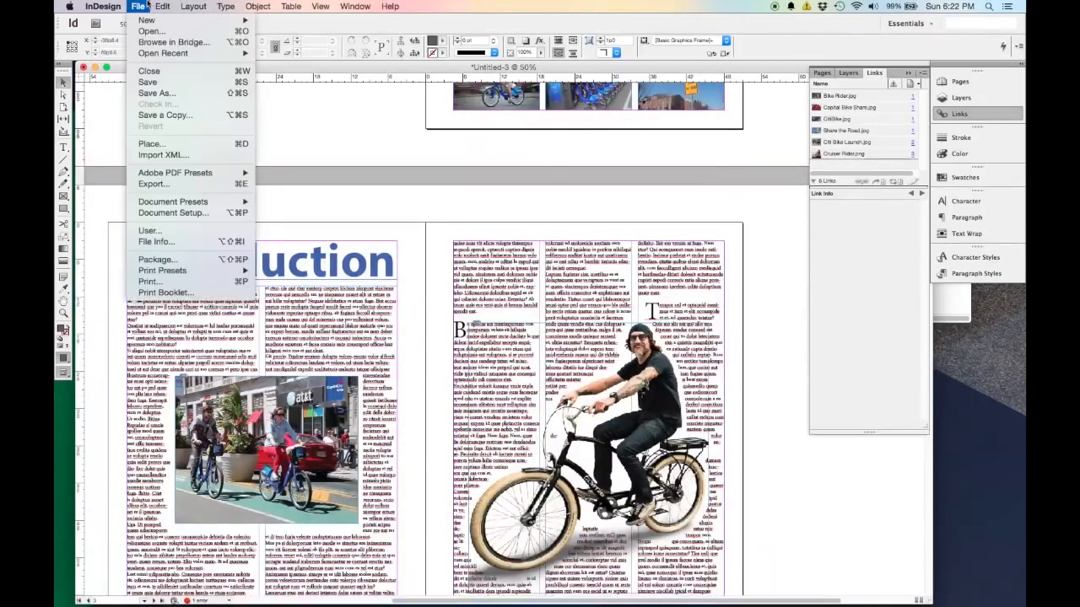
left_click(210, 259)
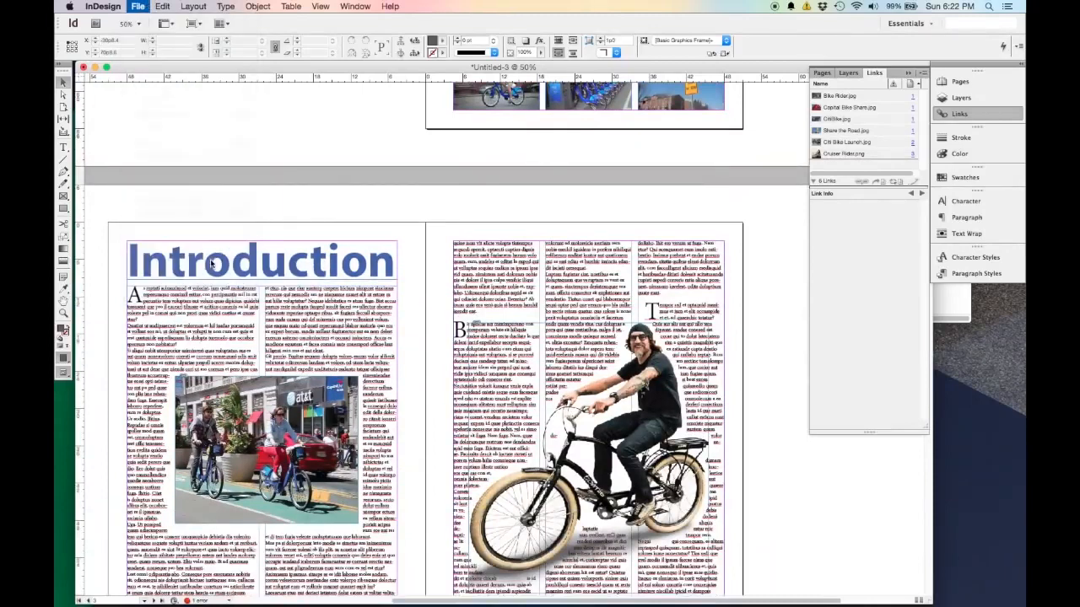
left_click_drag(577, 204, 651, 66)
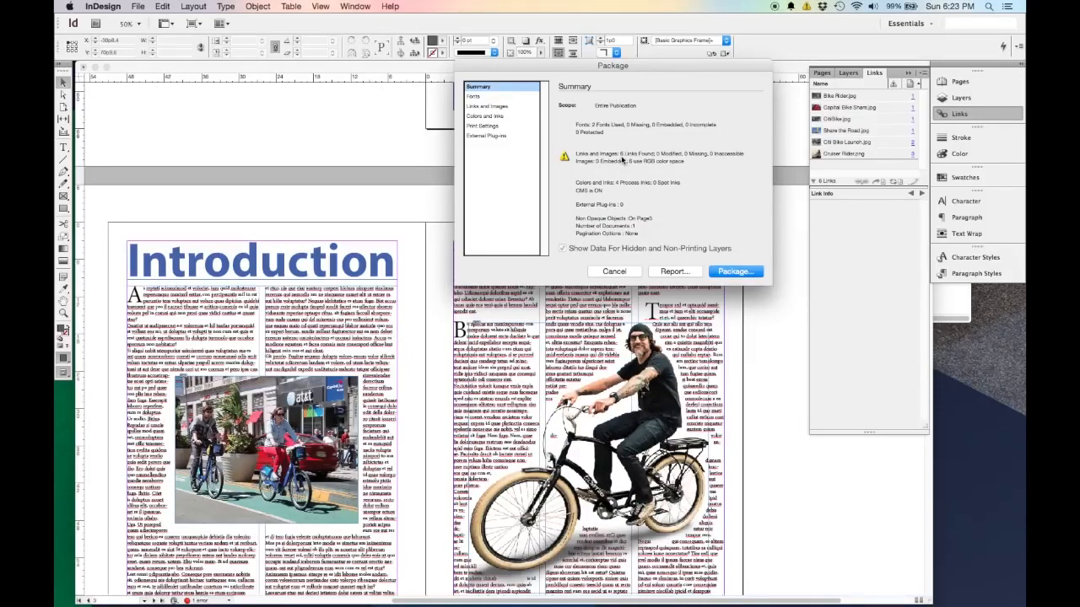
left_click(734, 271)
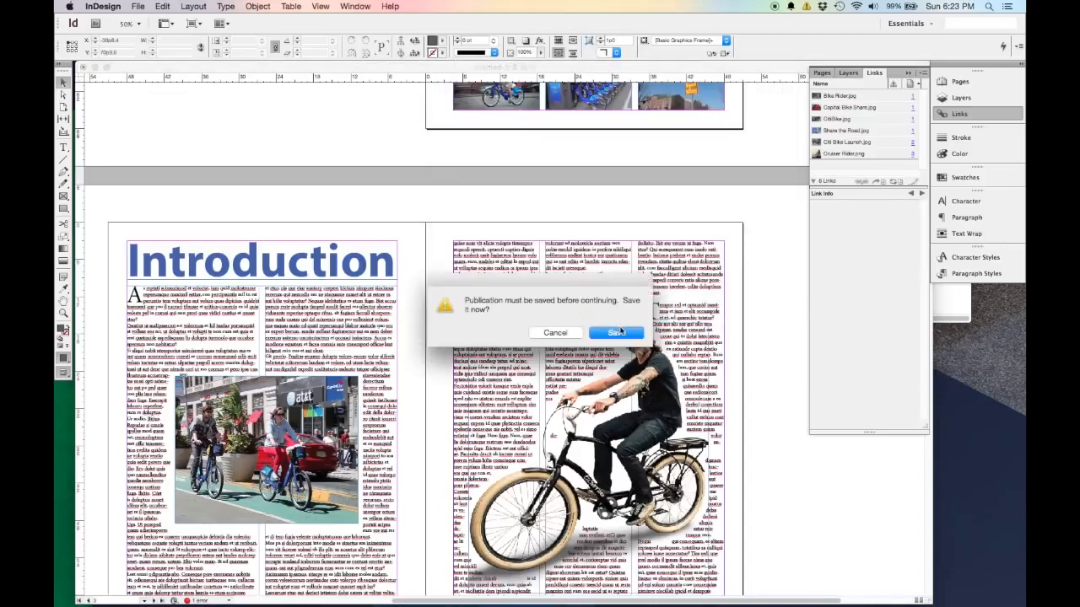
left_click(615, 333)
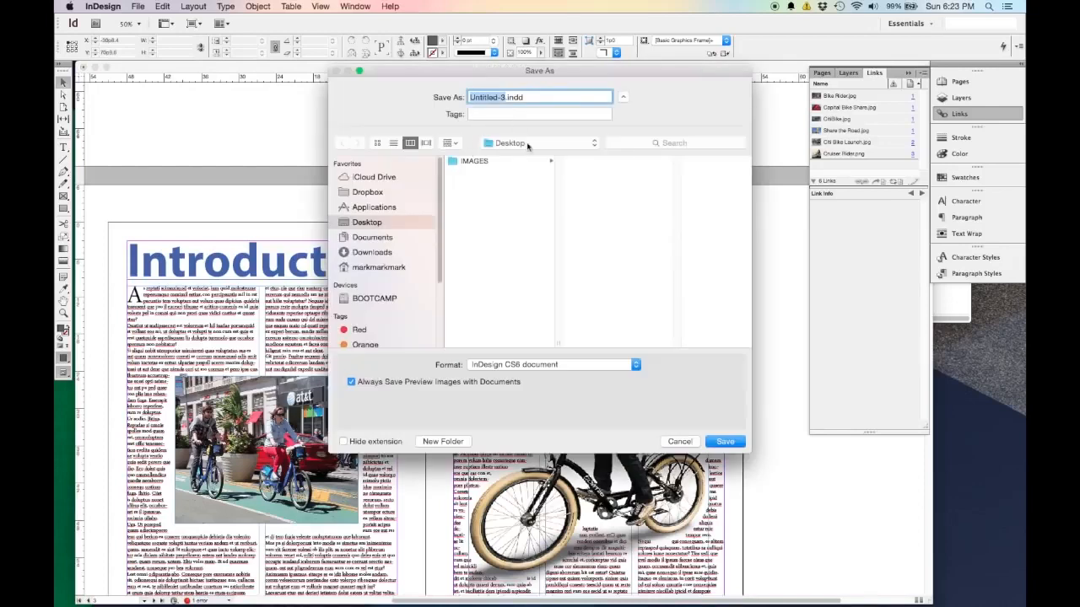
type("Bike Share")
key("Return")
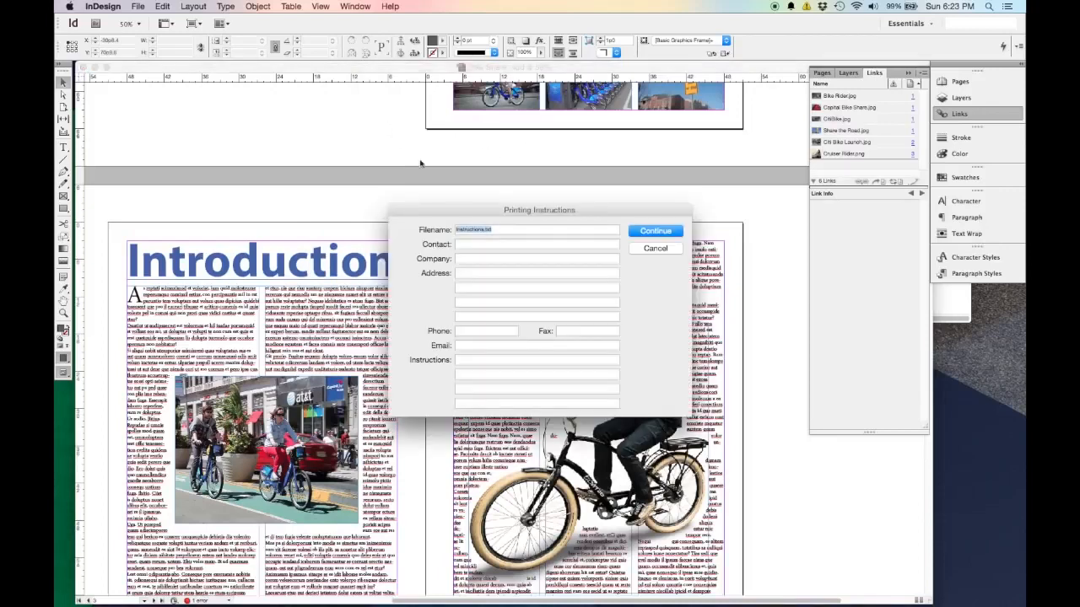
Step: Leave the printing instructions blank and create the package "Bike Share Folder" on the Desktop with fonts, linked graphics and updated graphic links
left_click(466, 199)
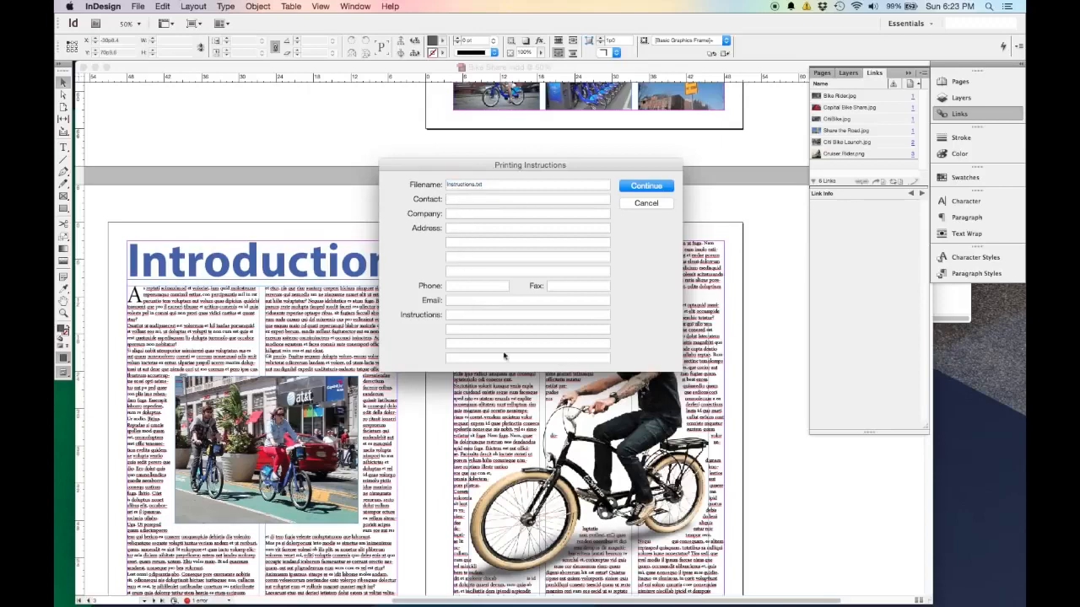
left_click(496, 214)
left_click(653, 190)
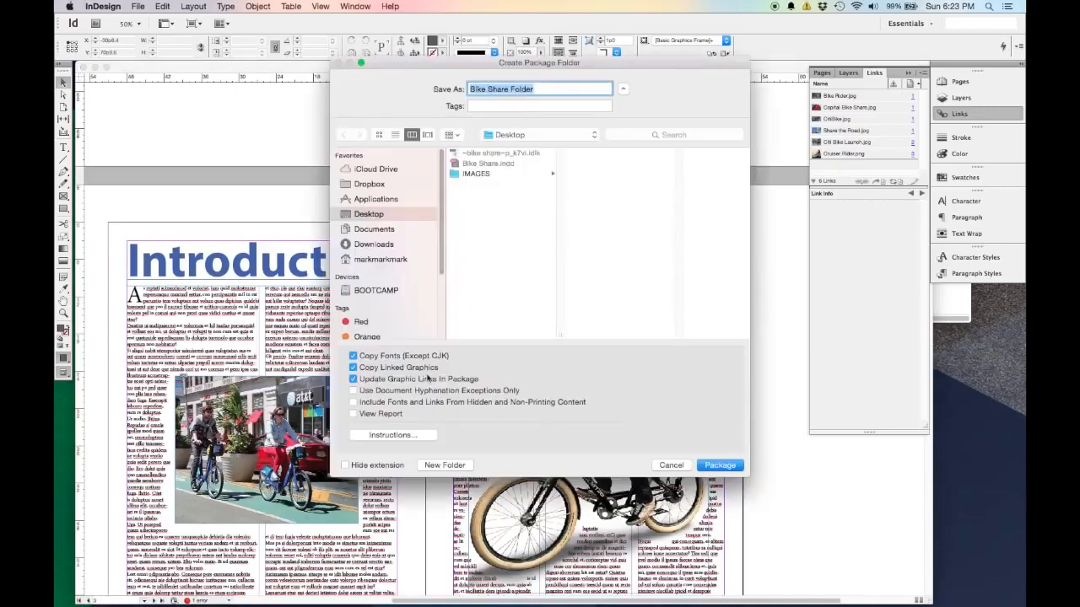
left_click(715, 467)
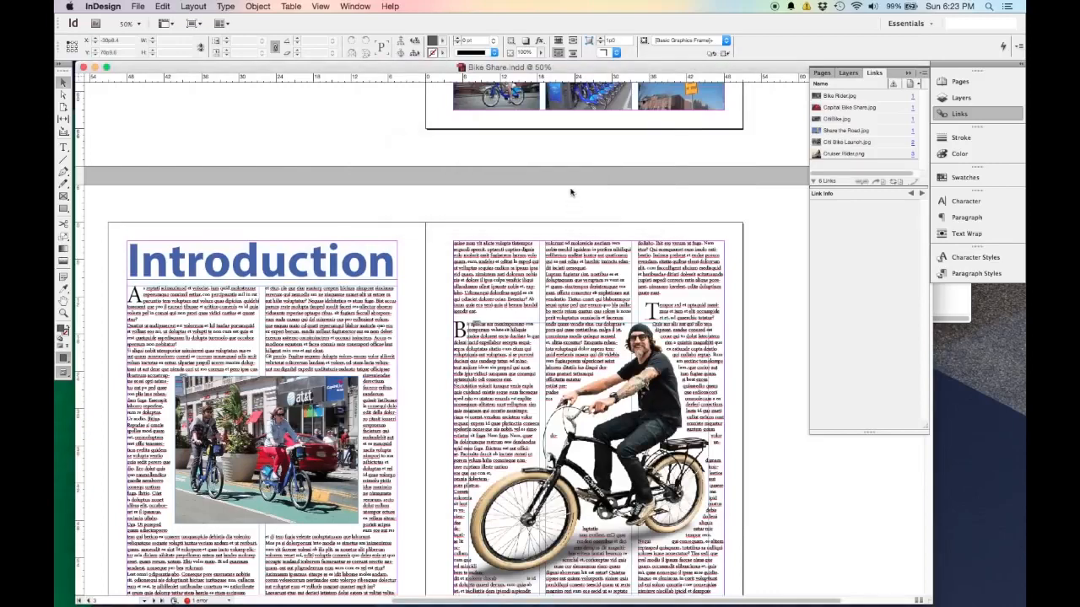
Step: Switch to Finder and examine the packaged Bike Share Folder's InDesign file, Document fonts folder and Links folder
left_click(160, 581)
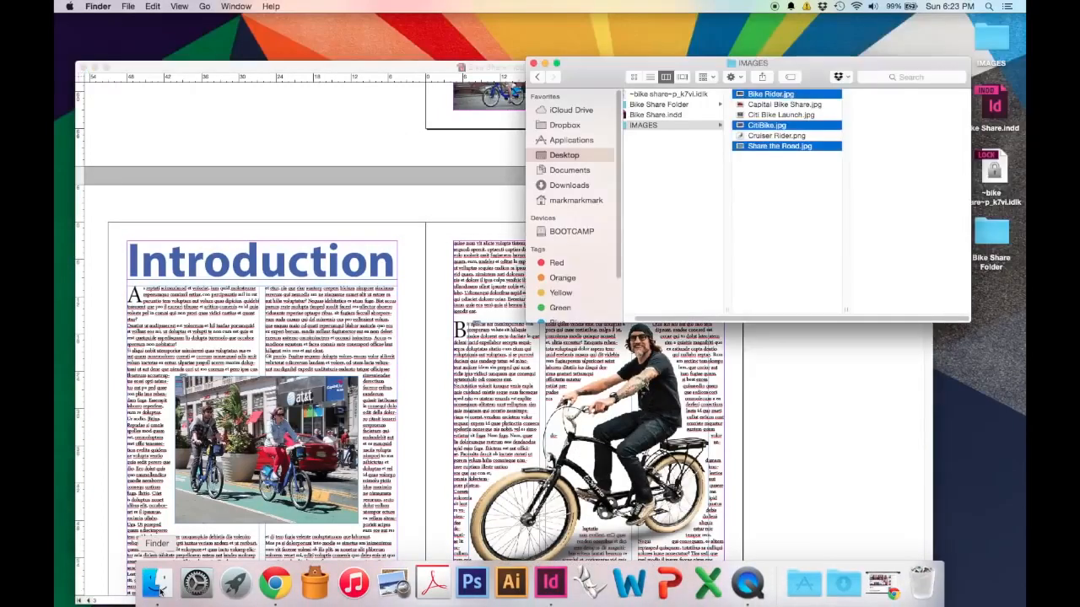
left_click(684, 174)
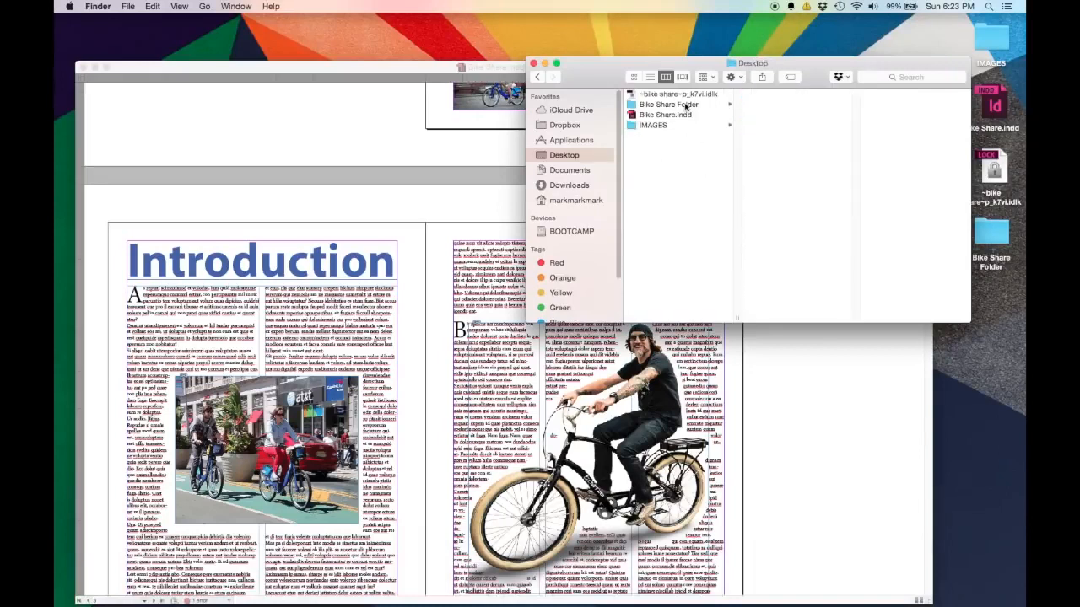
left_click(686, 106)
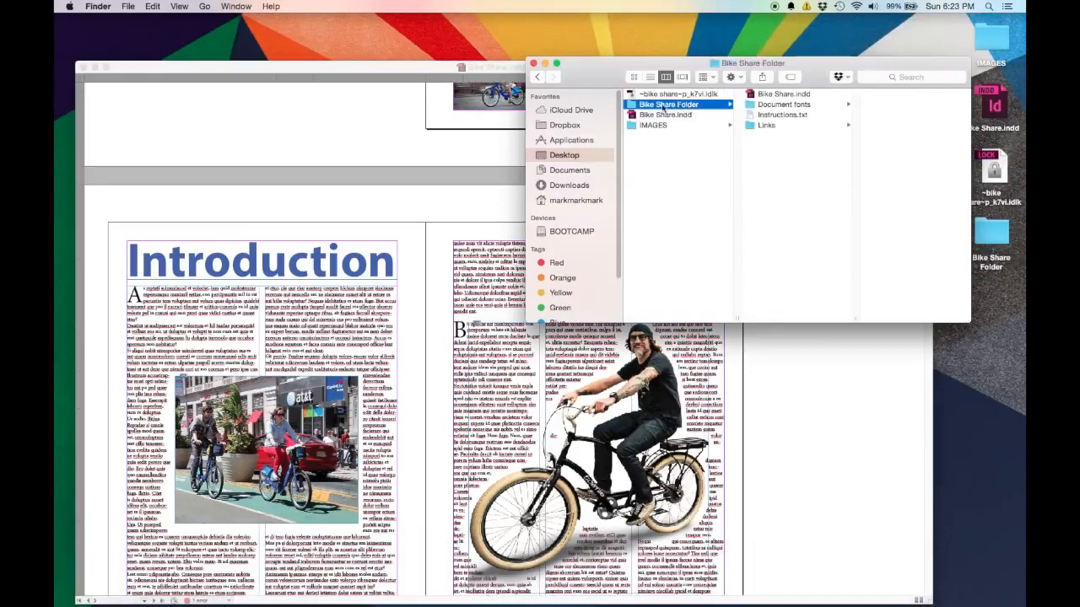
left_click(780, 96)
left_click(776, 105)
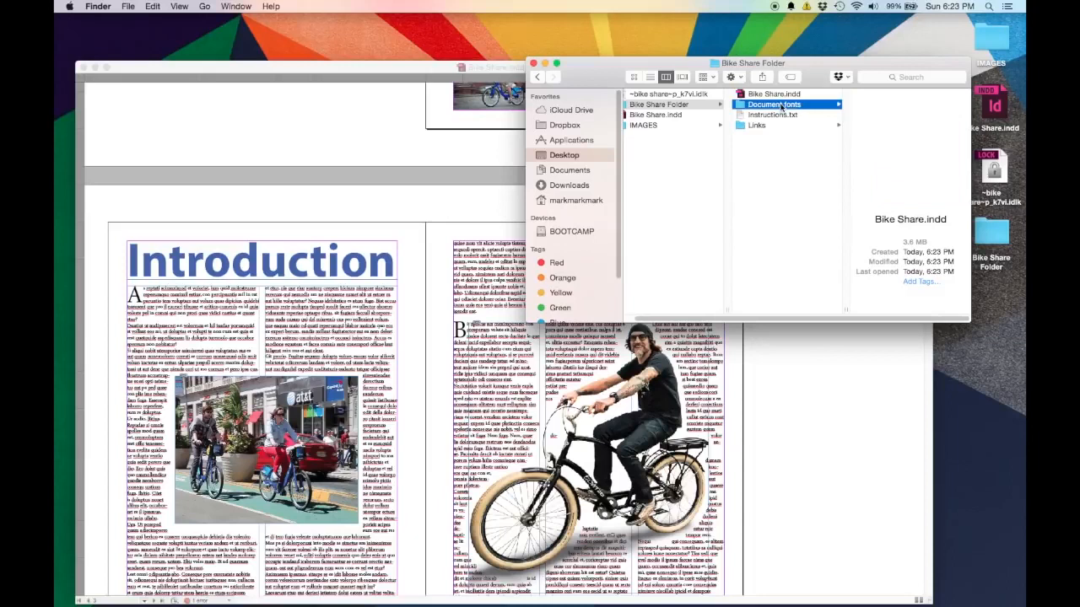
left_click(757, 125)
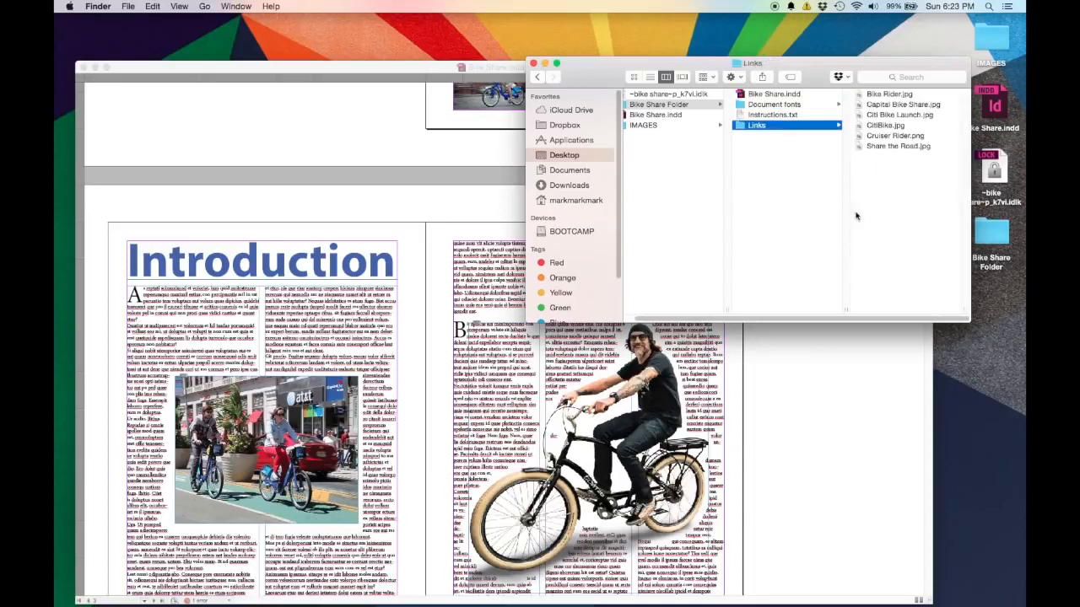
Step: Preview the image files in the package's Links folder, from Bike Rider.jpg to Share the Road.jpg
left_click(892, 95)
left_click(805, 105)
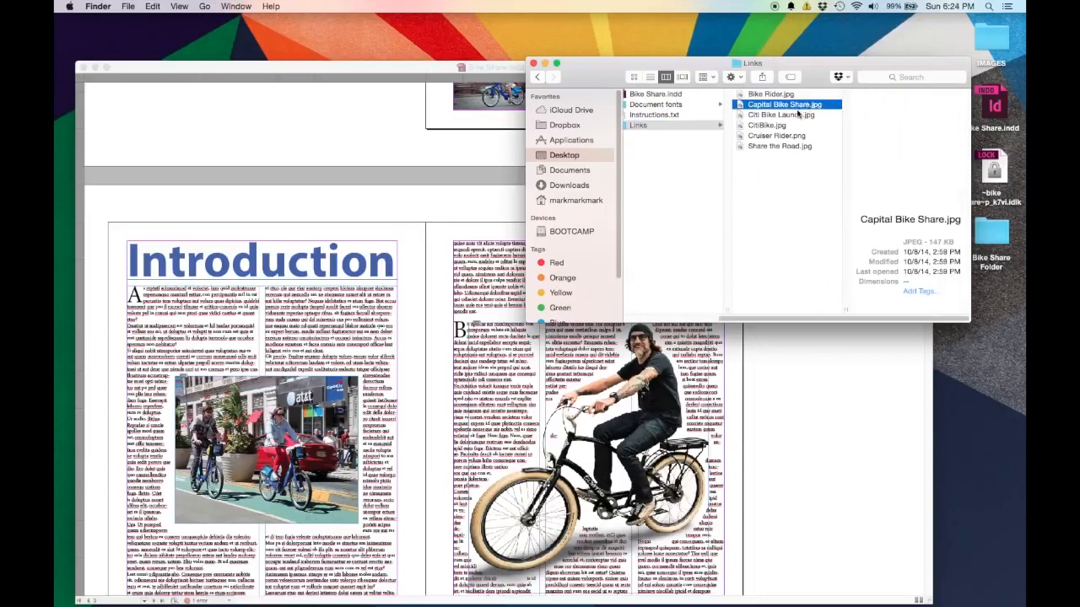
left_click(798, 115)
left_click(783, 126)
left_click(784, 136)
left_click(791, 152)
left_click(797, 148)
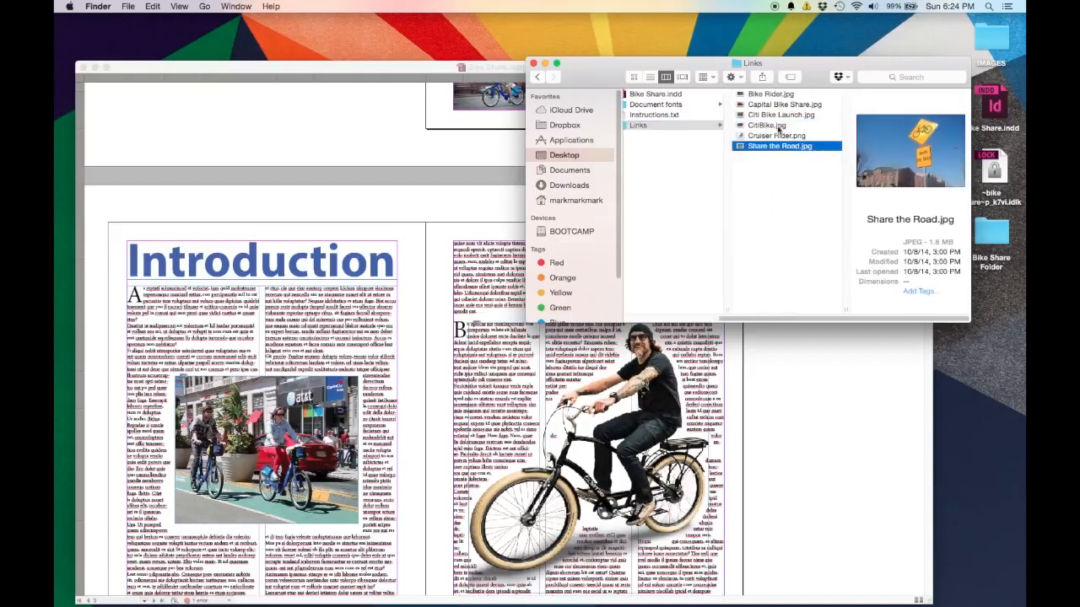
scroll(807, 317, "left", 2)
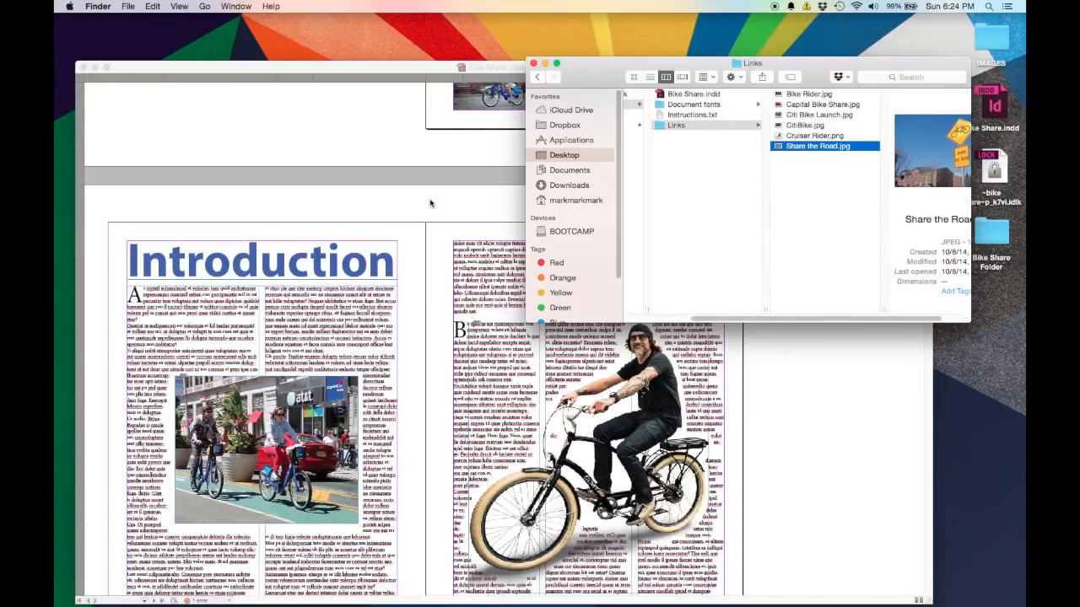
Step: Close the Finder window and switch back to InDesign to look over the Introduction spread
left_click(533, 65)
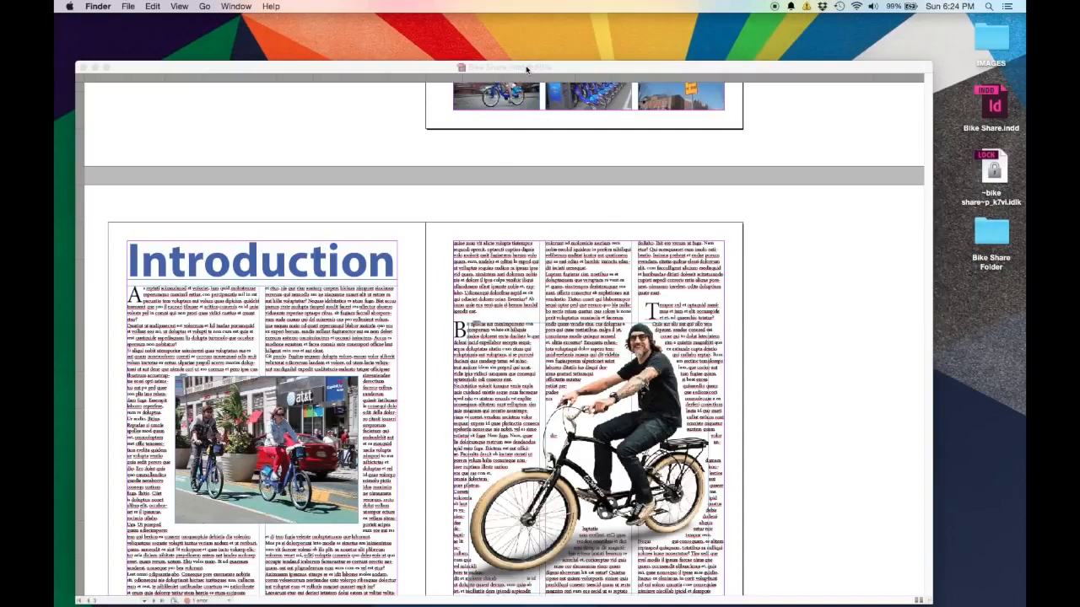
left_click(526, 69)
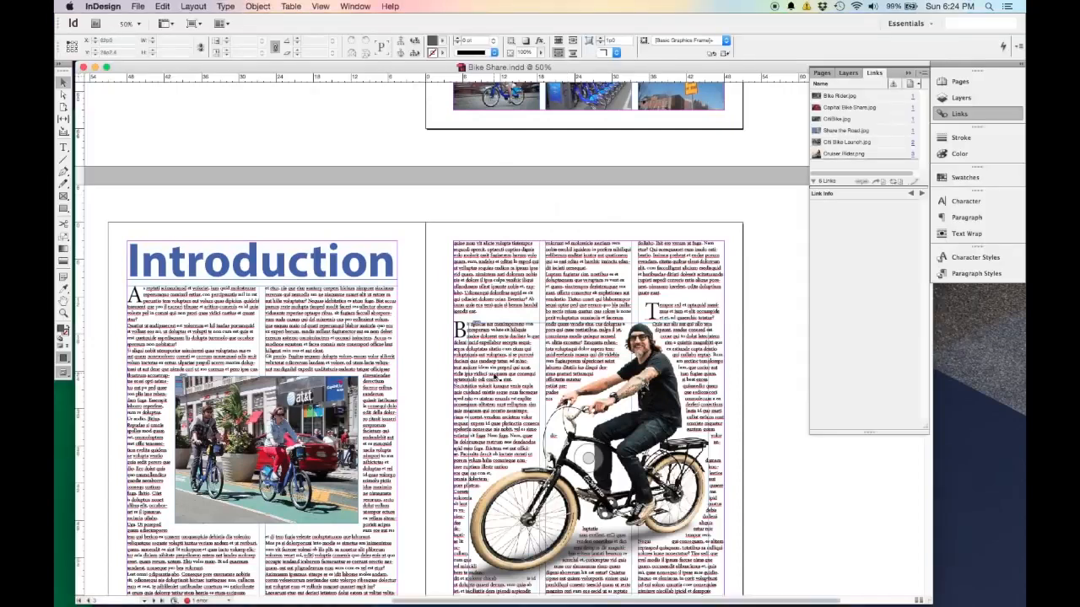
scroll(498, 338, "down", 4)
scroll(498, 338, "down", 2)
scroll(498, 338, "up", 2)
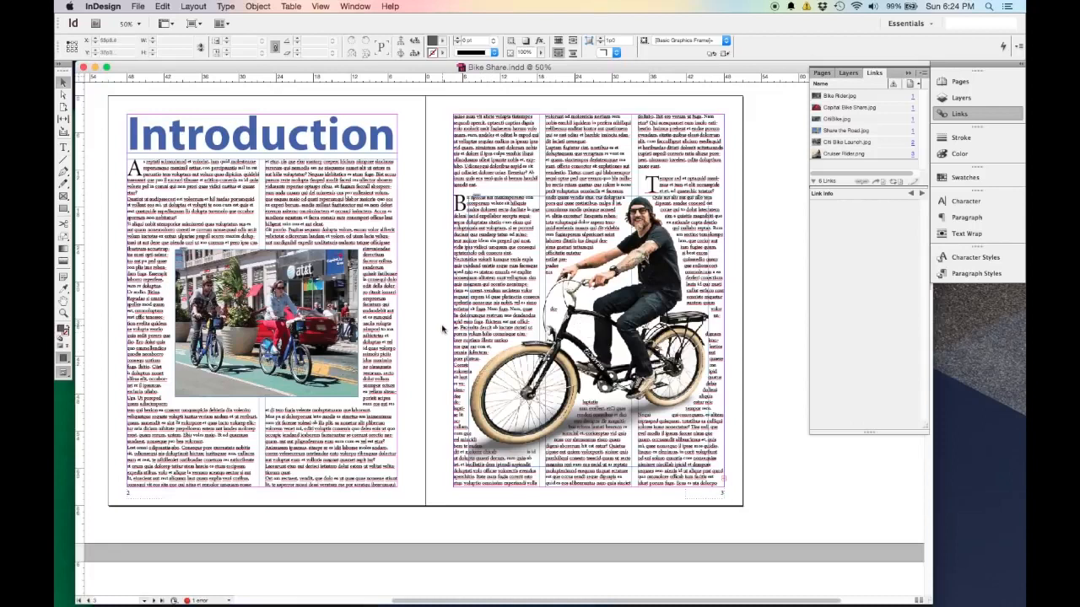
scroll(442, 329, "up", 2)
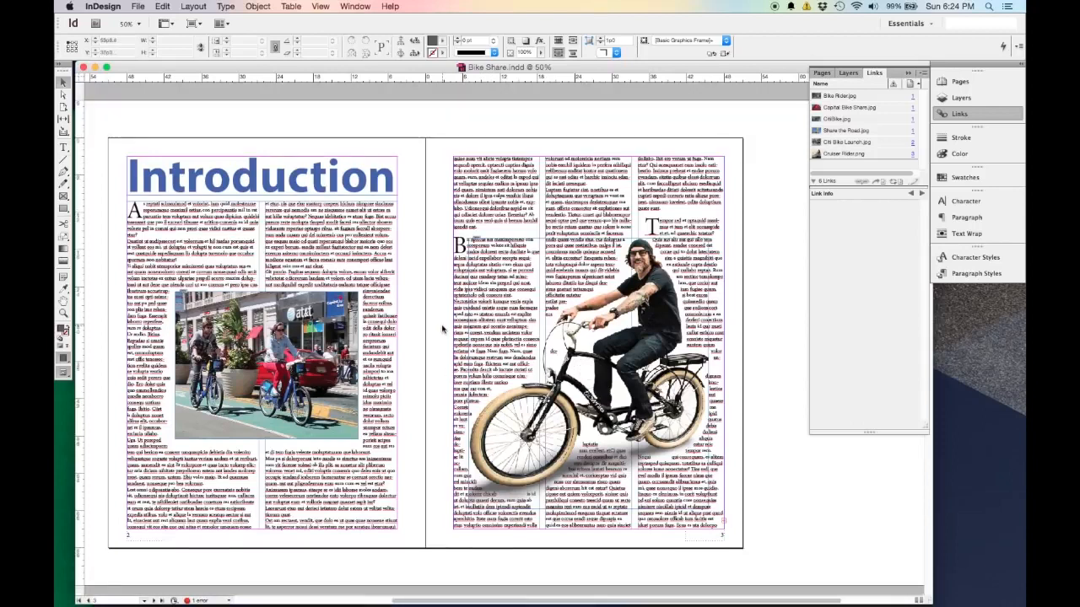